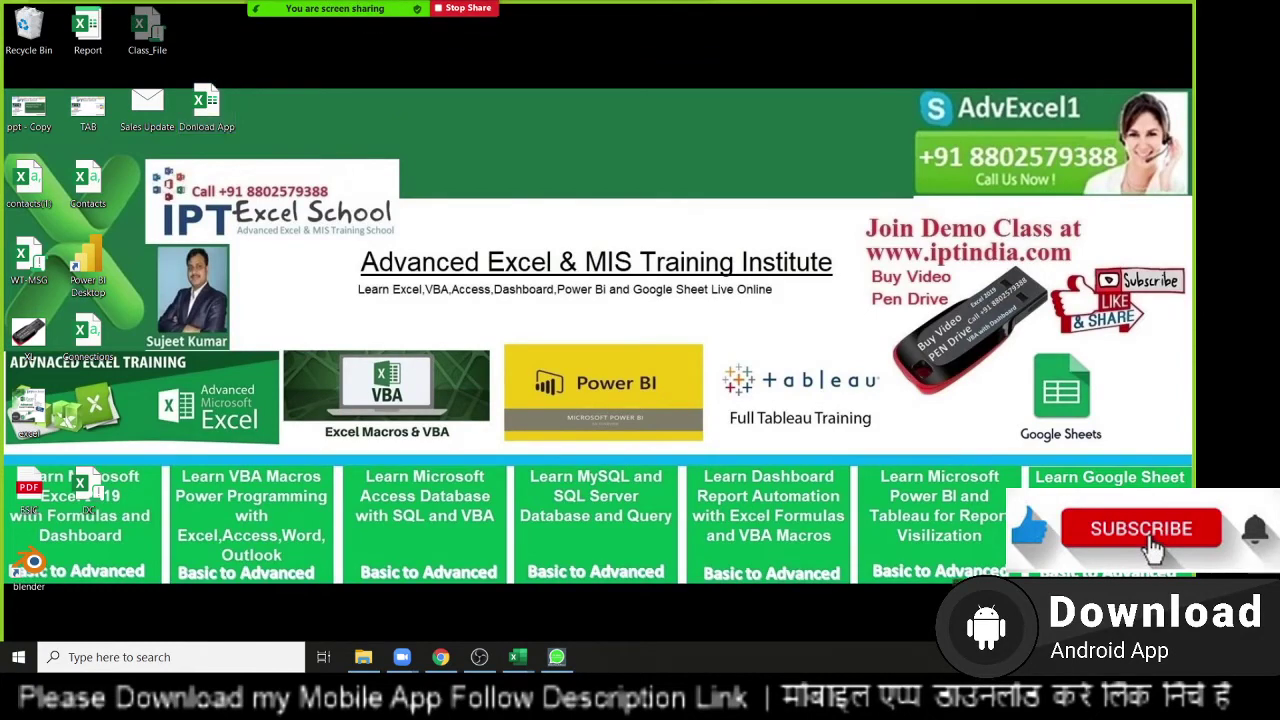
# - Switch to the blank Book3 Excel workbook using its taskbar thumbnail
pyautogui.click(517, 657)
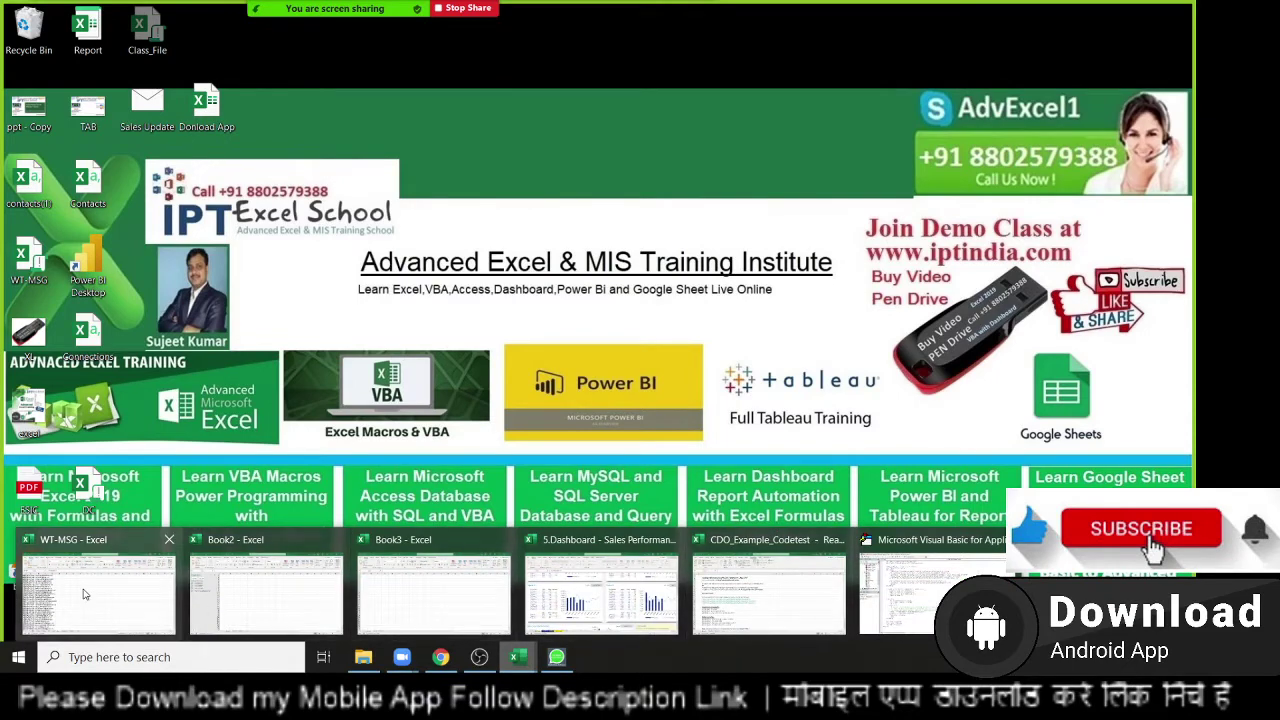
pyautogui.click(432, 608)
pyautogui.click(215, 236)
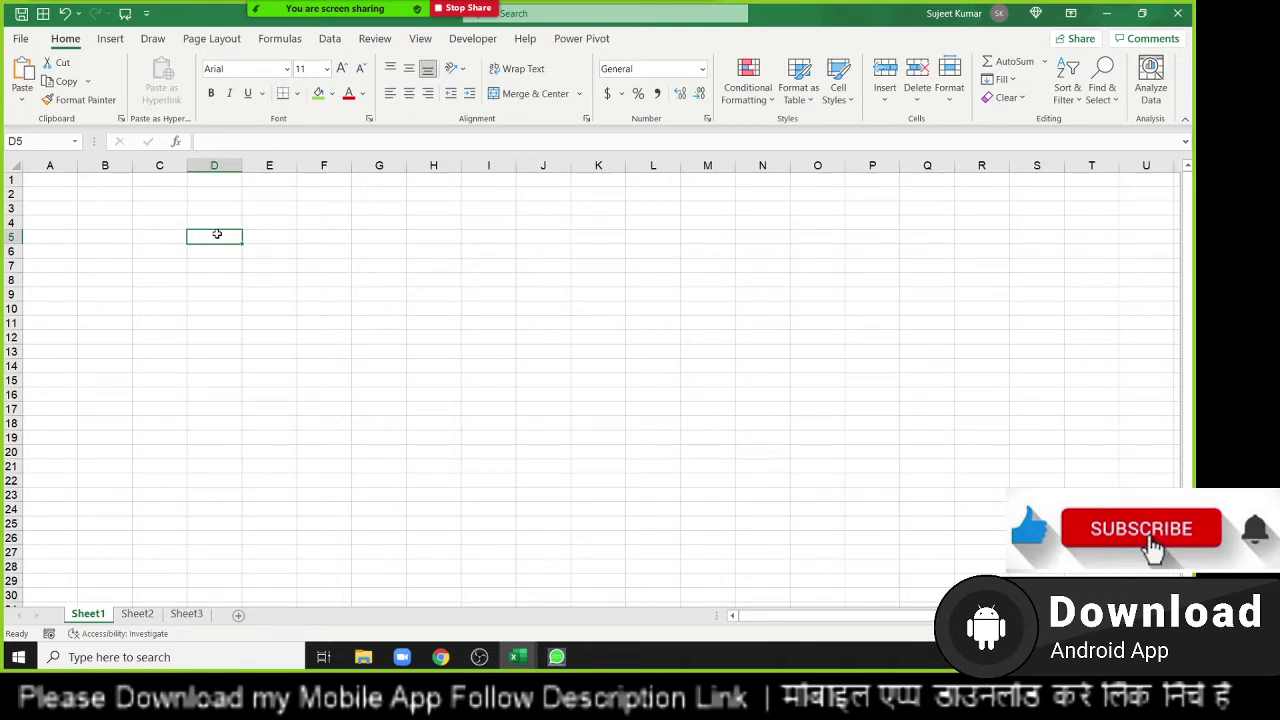
# - Enter the heading Chq in cell B1
pyautogui.keyDown('ctrl'); pyautogui.scroll(3, 315, 273); pyautogui.keyUp('ctrl')
pyautogui.keyDown('ctrl'); pyautogui.scroll(3, 315, 273); pyautogui.keyUp('ctrl')
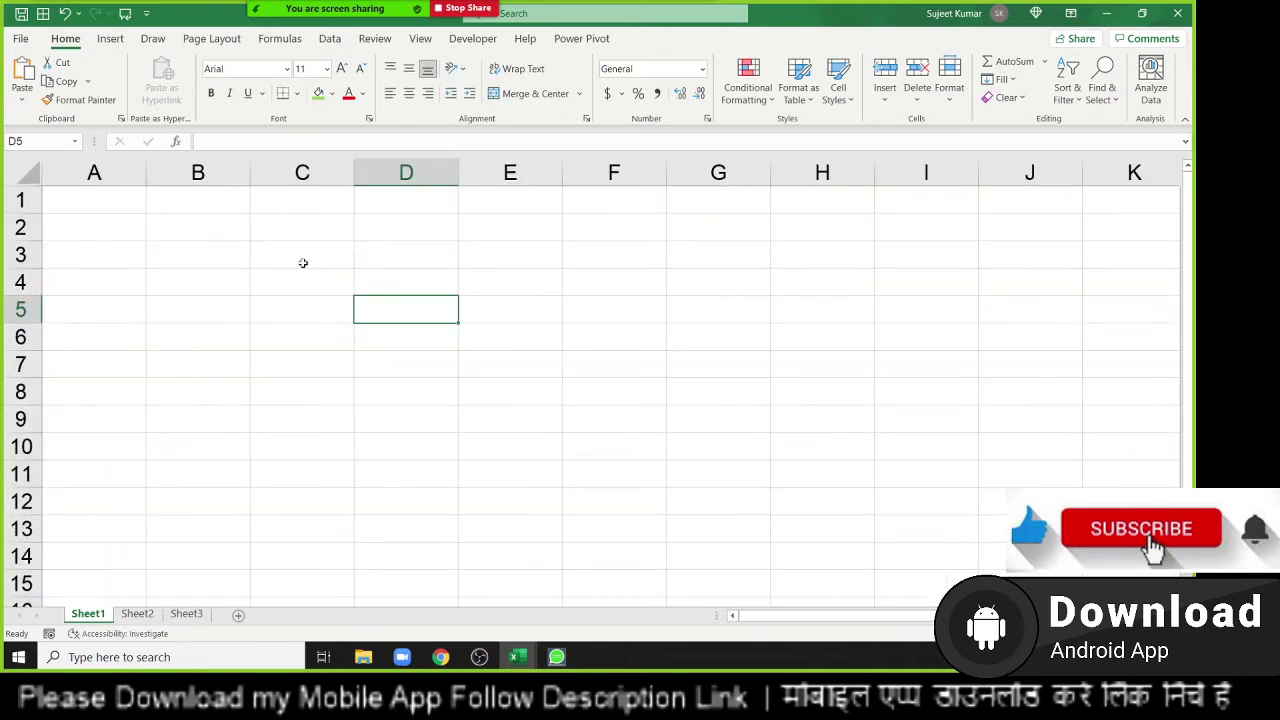
pyautogui.click(177, 205)
pyautogui.write('C')
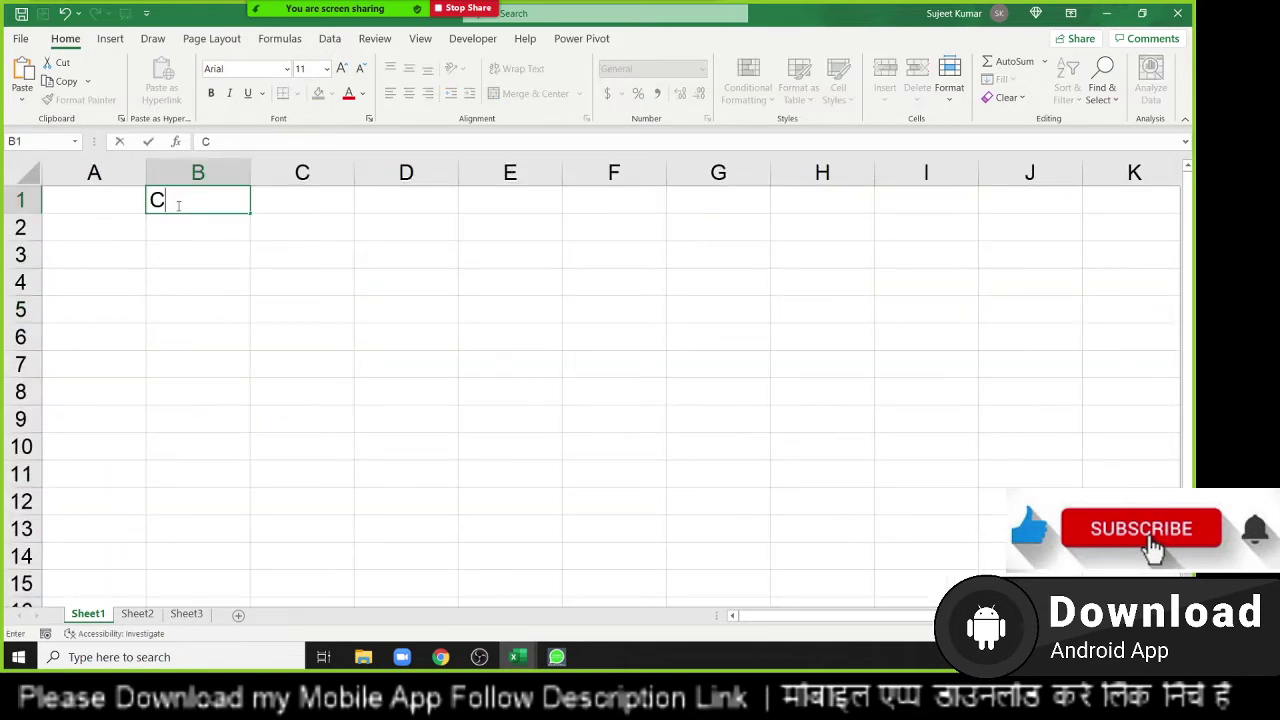
pyautogui.write('hq')
pyautogui.press('Return')
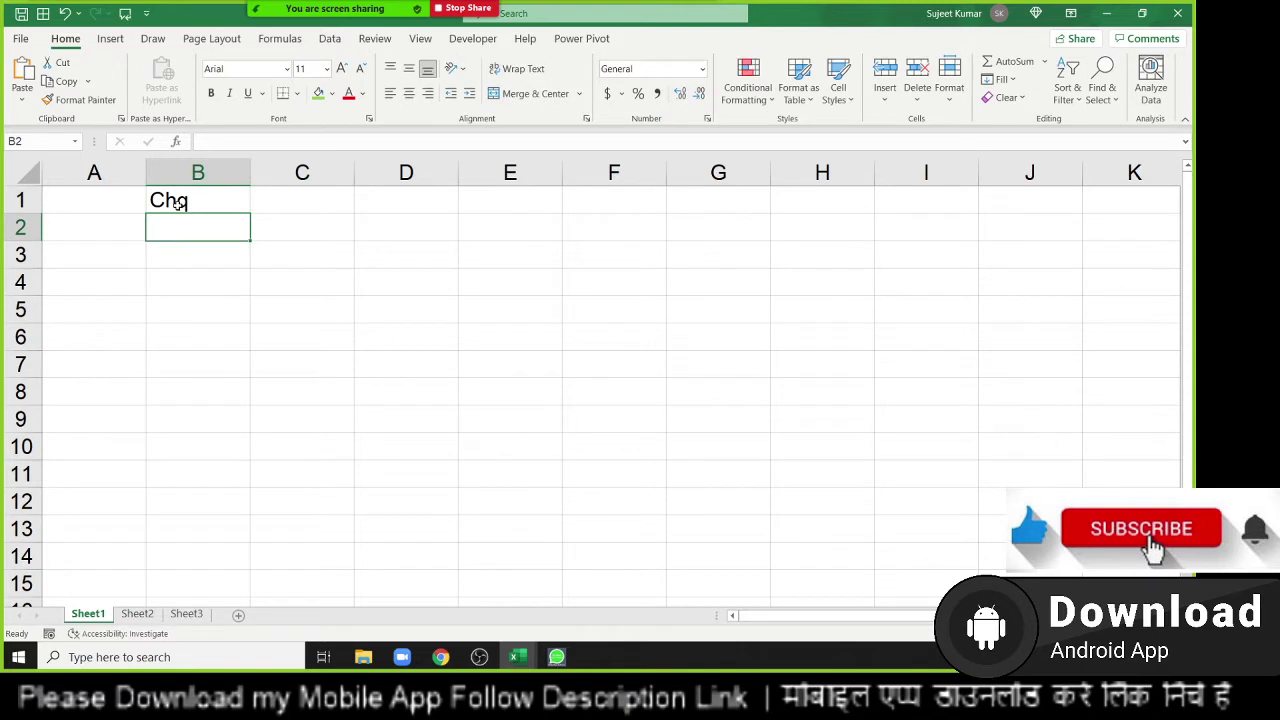
# - Enter 123, 5221, 253 and 154 below it, then select the number cells
pyautogui.write('123')
pyautogui.press('Return')
pyautogui.write('5221')
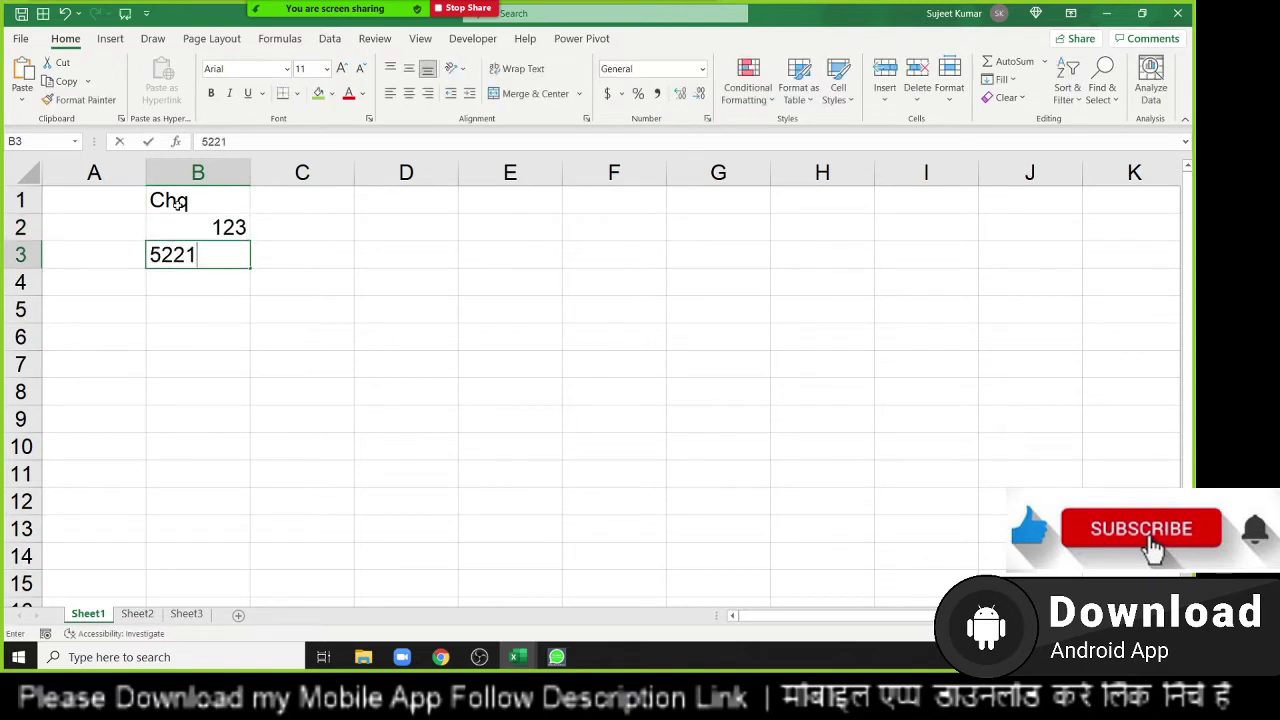
pyautogui.press('Return')
pyautogui.write('253')
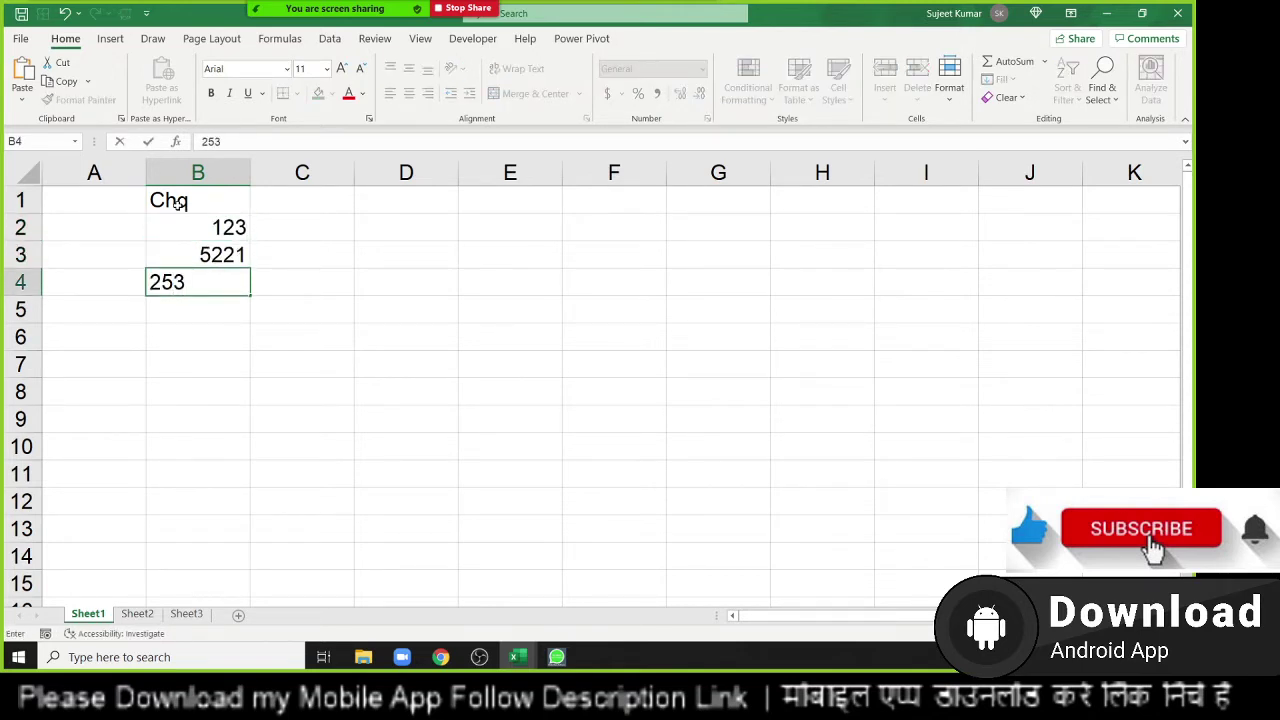
pyautogui.press('Return')
pyautogui.write('154')
pyautogui.press('Return')
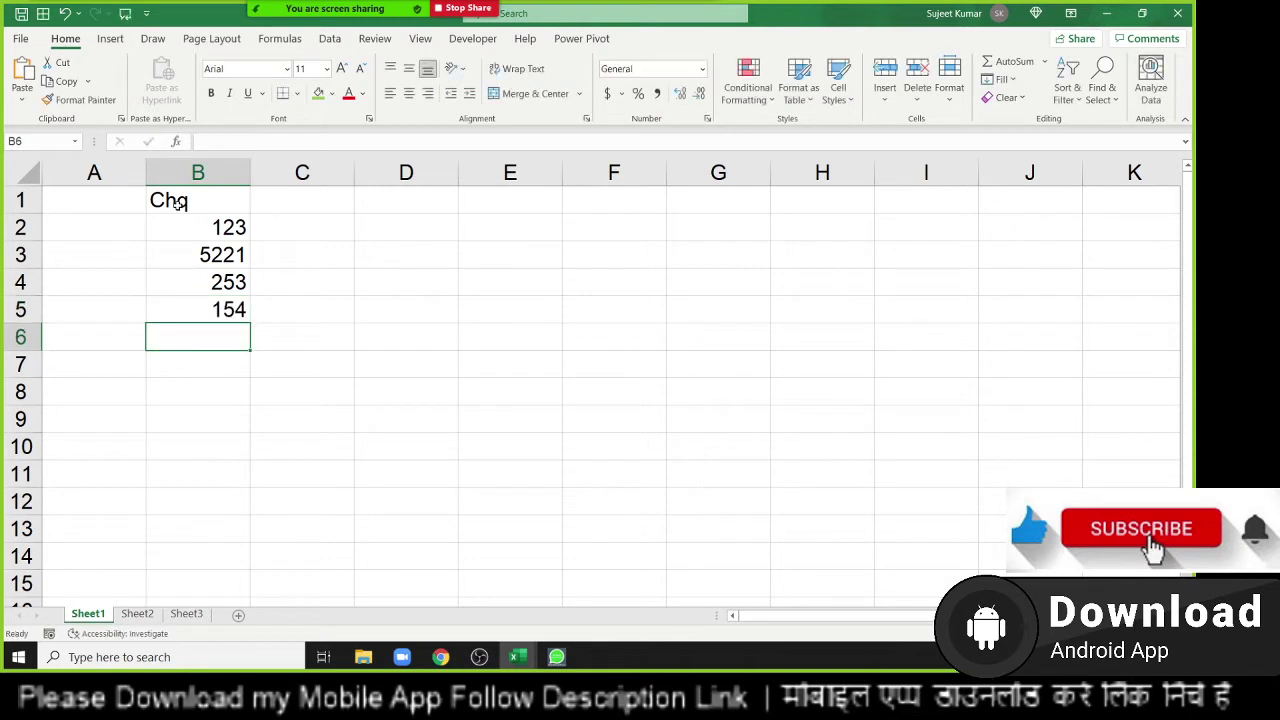
pyautogui.moveTo(205, 228); pyautogui.dragTo(215, 395)
# - Apply the custom format 000000 so the Chq numbers show as 000123, 005221, etc
pyautogui.click(707, 118)
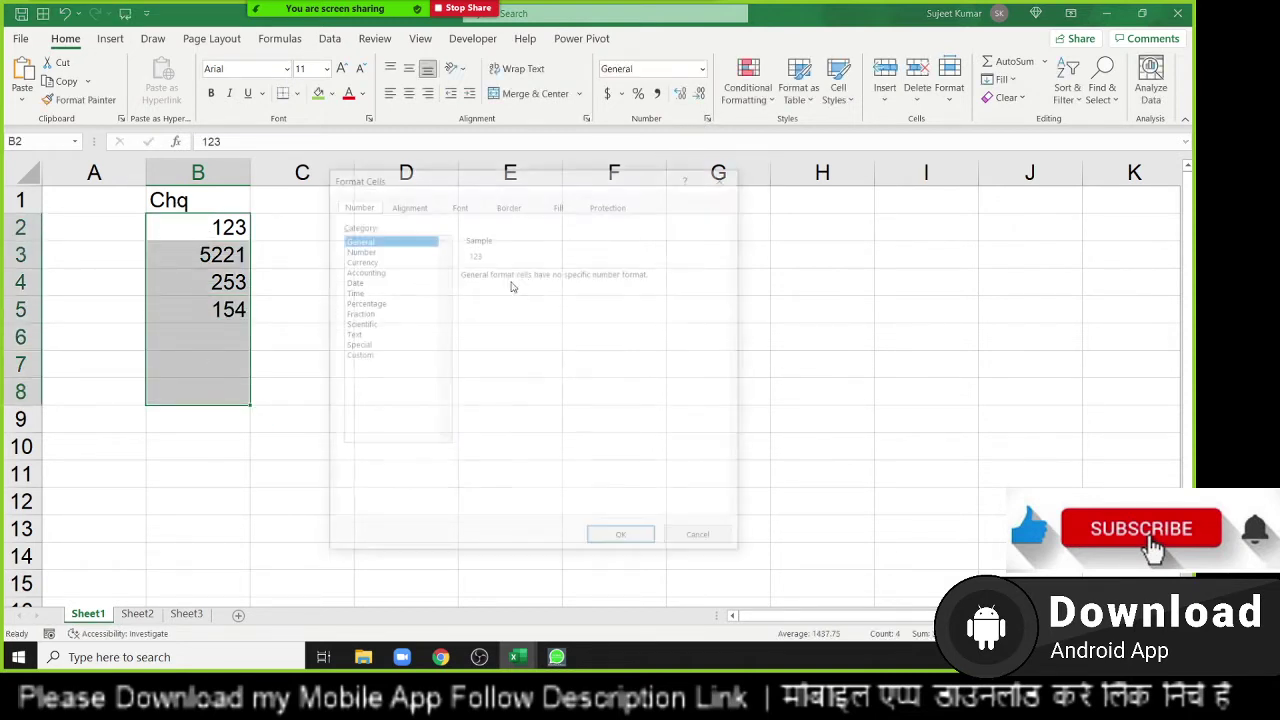
pyautogui.click(355, 355)
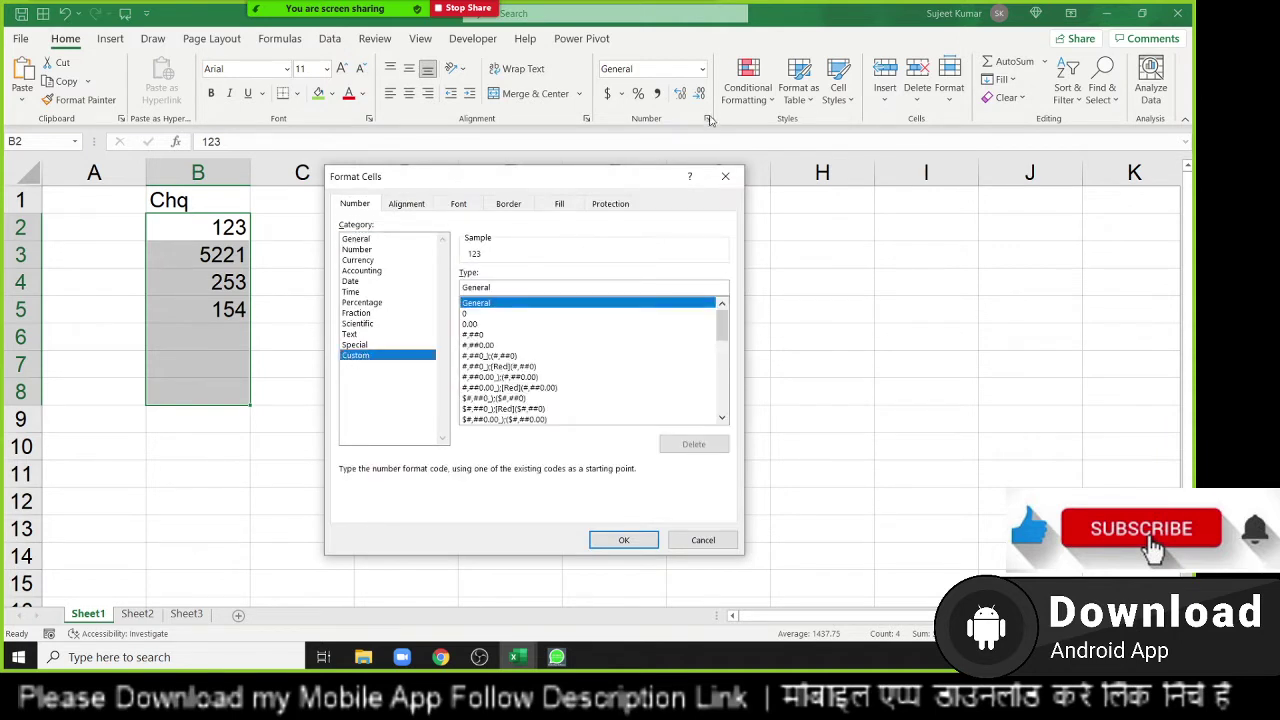
pyautogui.doubleClick(506, 288)
pyautogui.write('00')
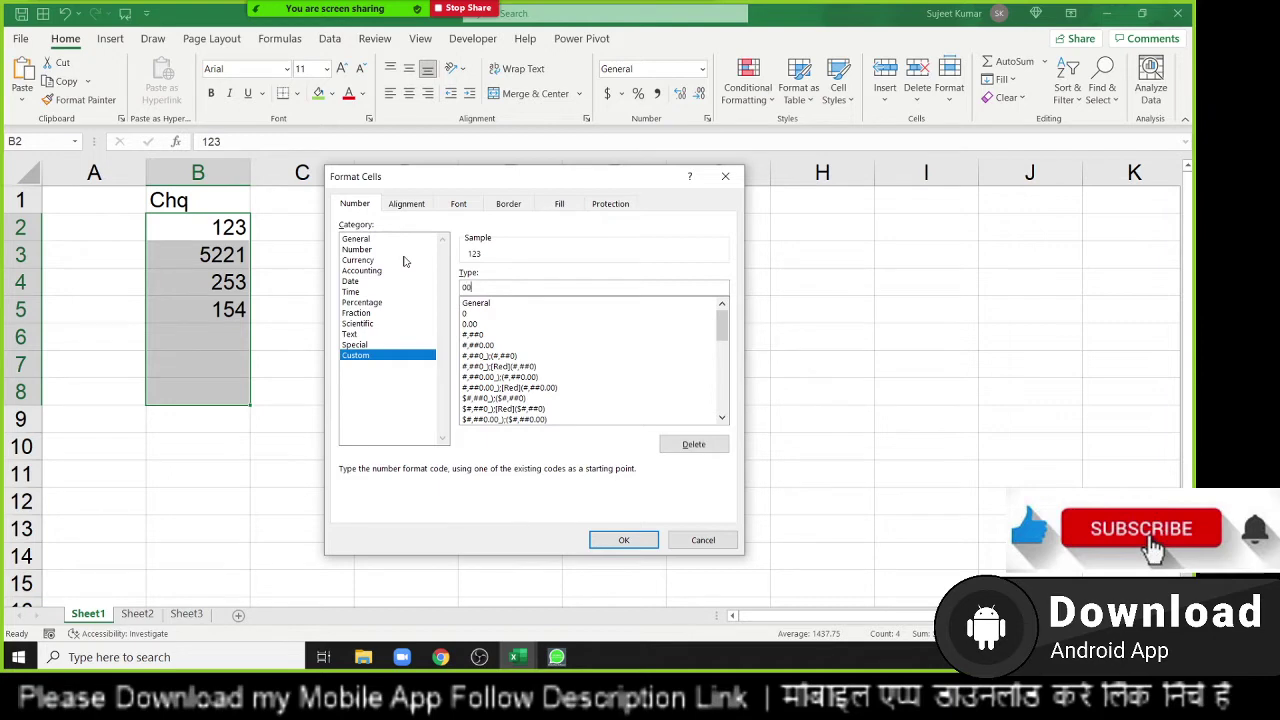
pyautogui.write('0000')
pyautogui.press('Return')
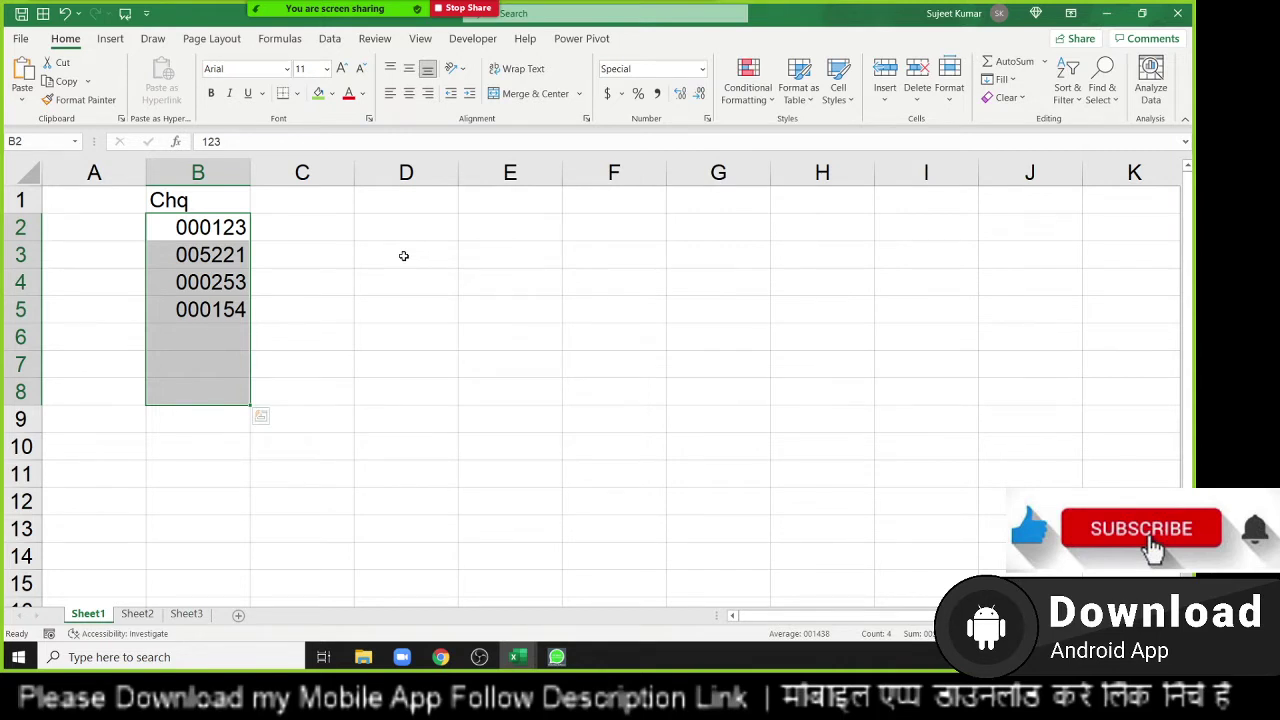
pyautogui.press('Down')
pyautogui.press('Down')
pyautogui.press('Down')
pyautogui.press('Down')
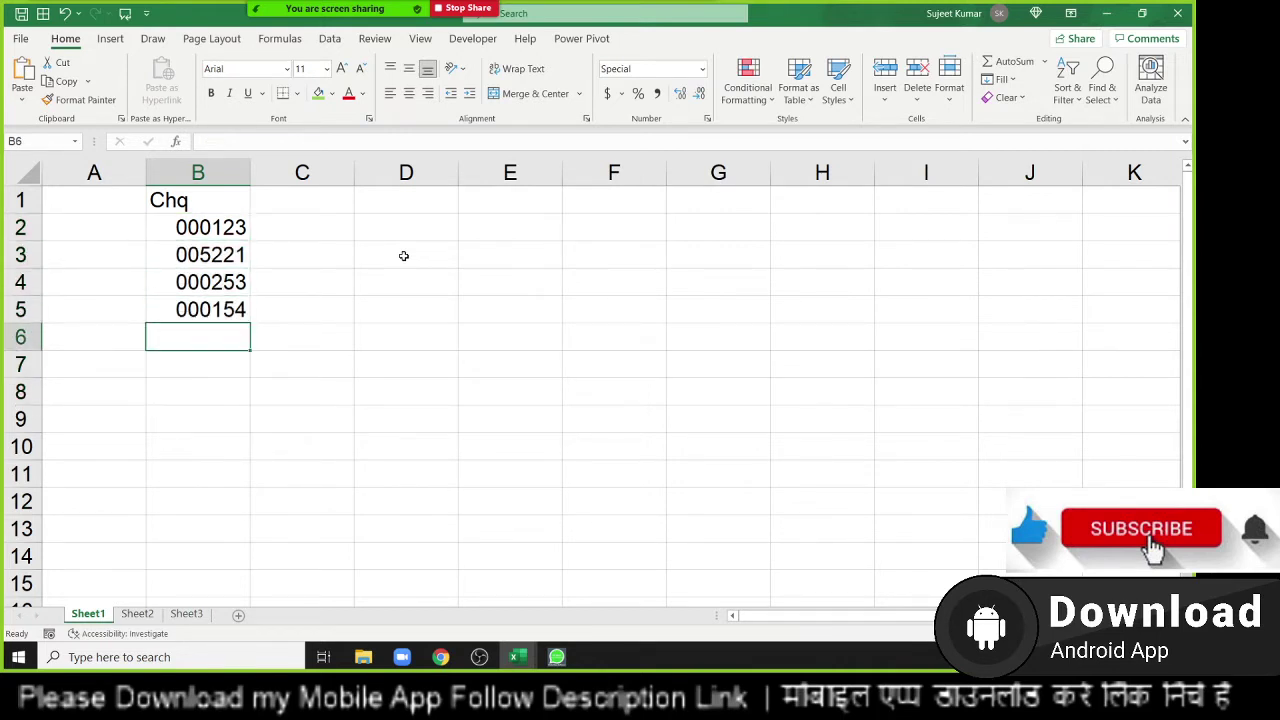
# - Enter 85 in B6 and the text '000085 in E6
pyautogui.write('85')
pyautogui.press('Return')
pyautogui.press('Up')
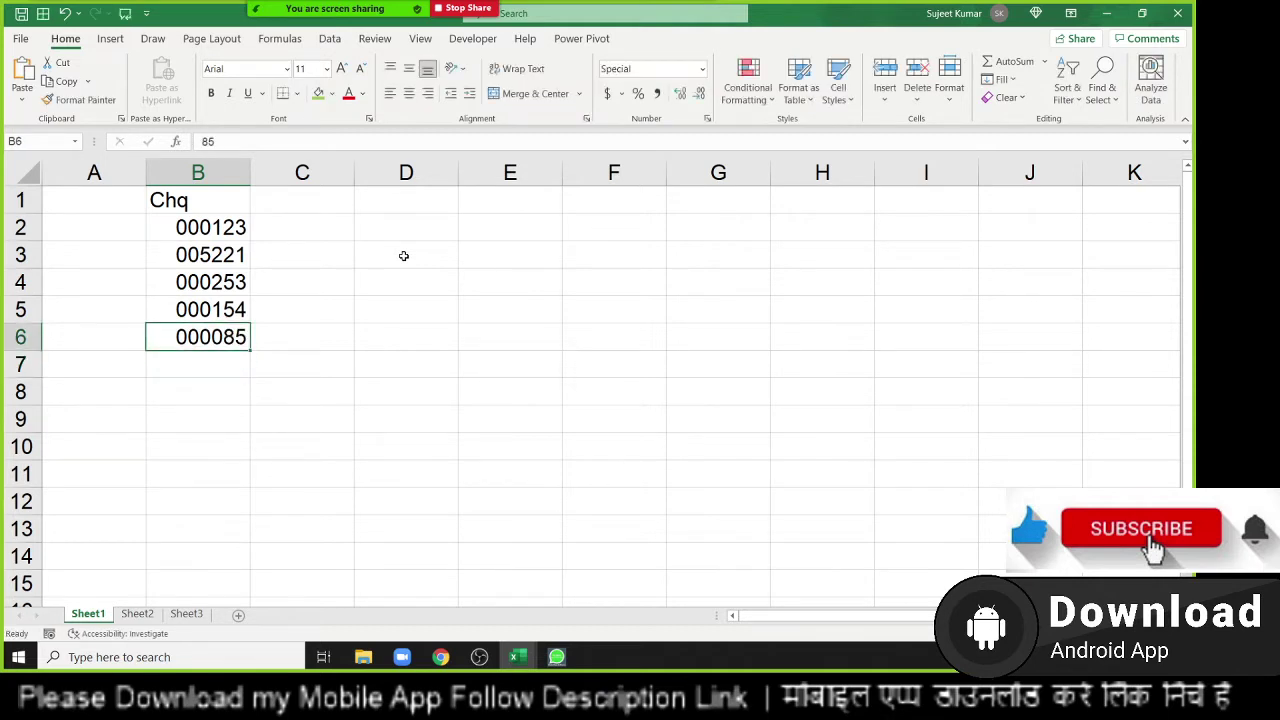
pyautogui.press('Right')
pyautogui.press('Right')
pyautogui.press('Right')
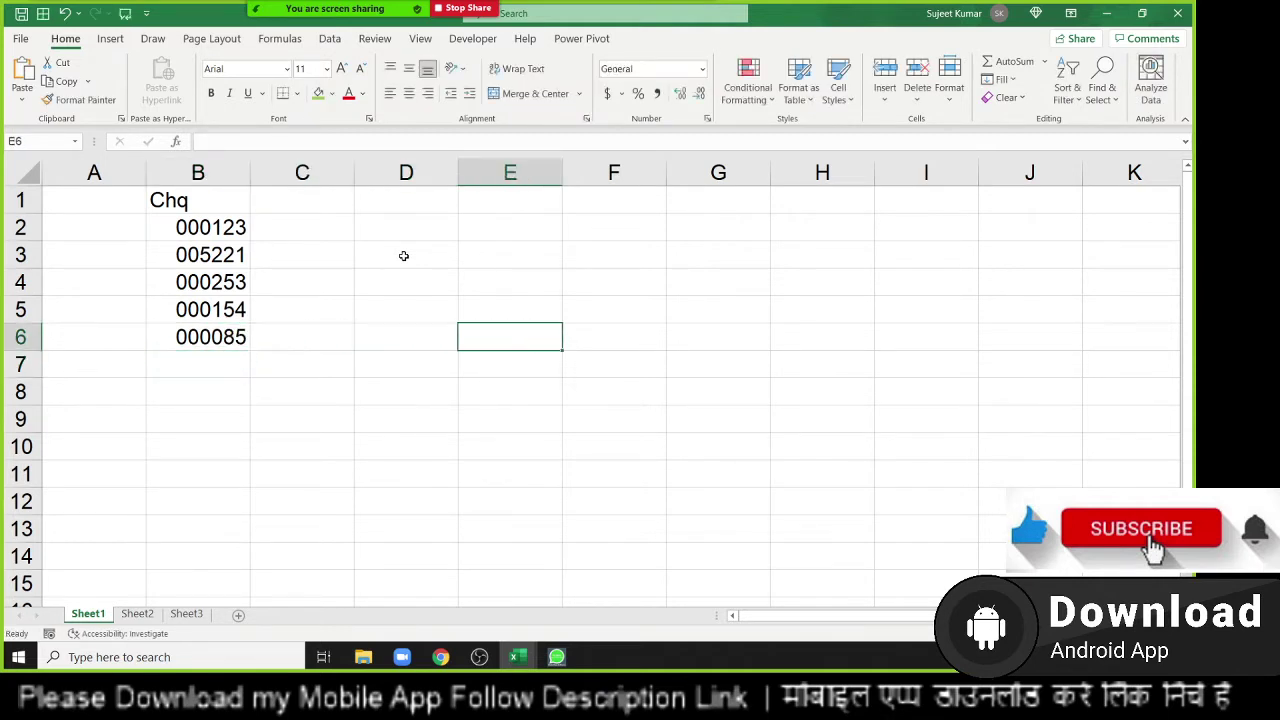
pyautogui.write("'0")
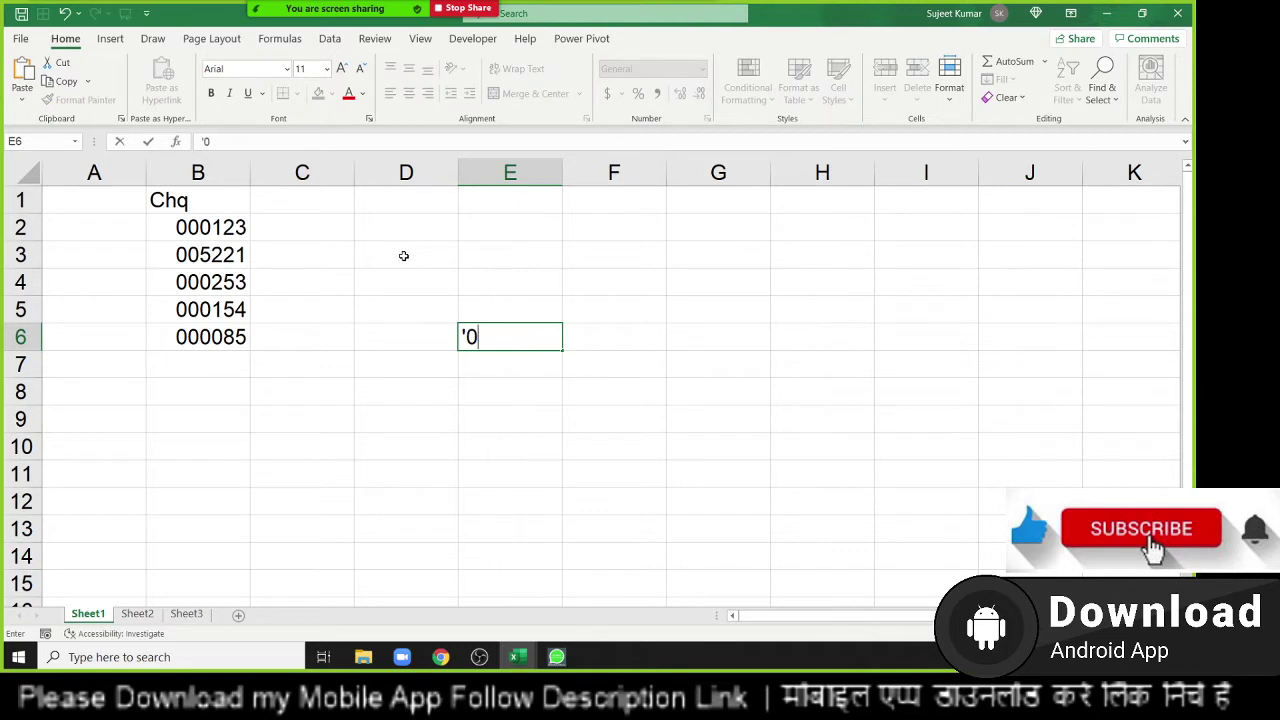
pyautogui.write('00085')
pyautogui.press('Return')
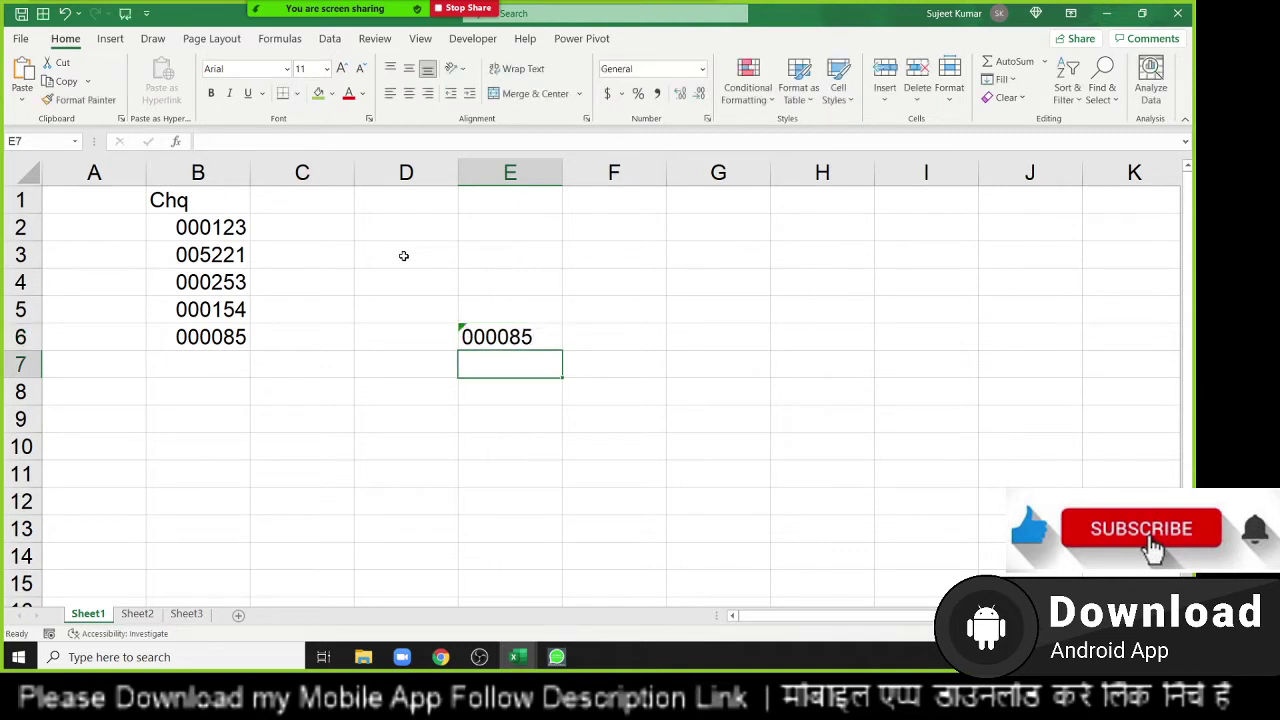
# - Enter the comparison =B6=E6 in D7, which returns FALSE
pyautogui.press('Left')
pyautogui.write('=')
pyautogui.press('Down')
pyautogui.press('Left')
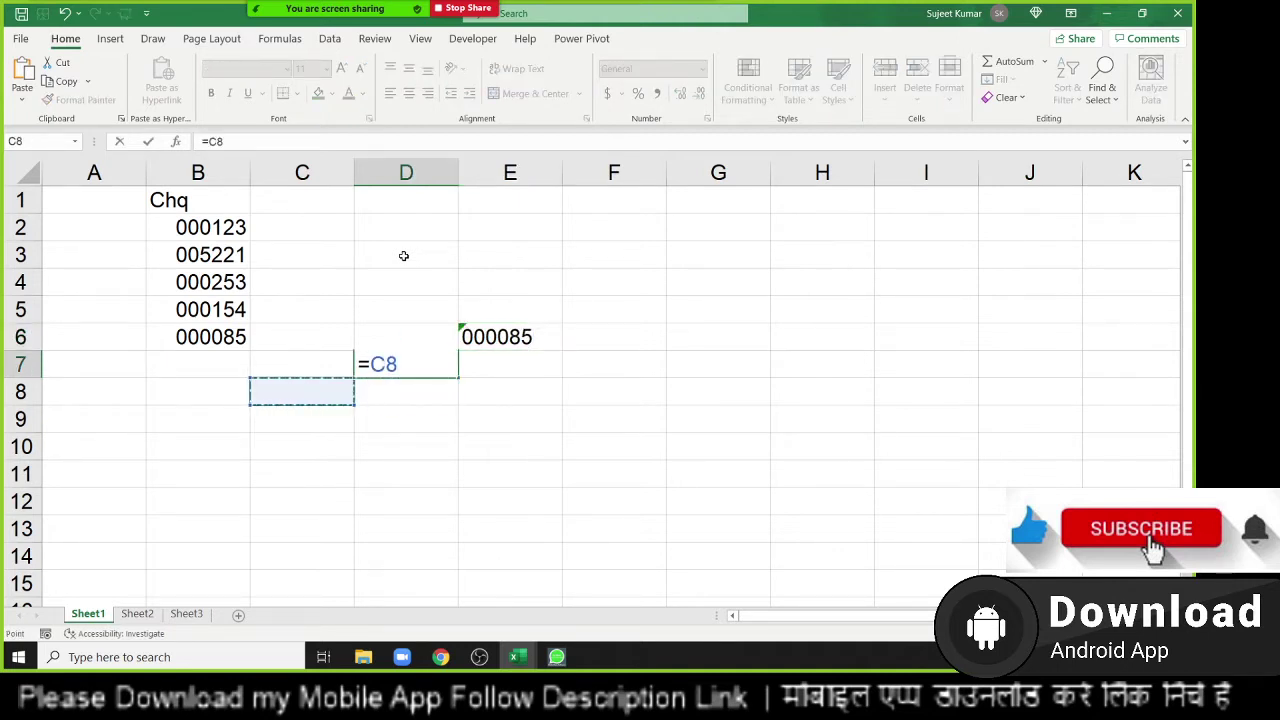
pyautogui.press('Left')
pyautogui.press('Up')
pyautogui.press('Up')
pyautogui.write('=')
pyautogui.press('Right')
pyautogui.press('Up')
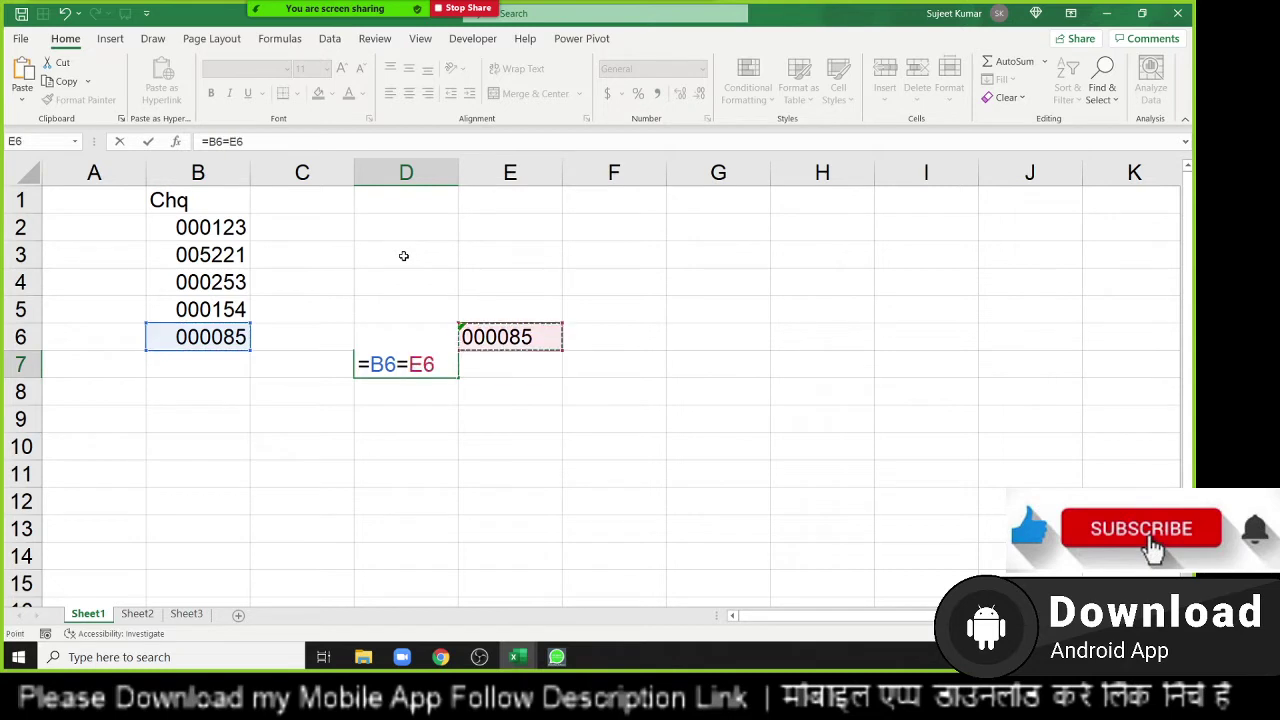
pyautogui.press('Return')
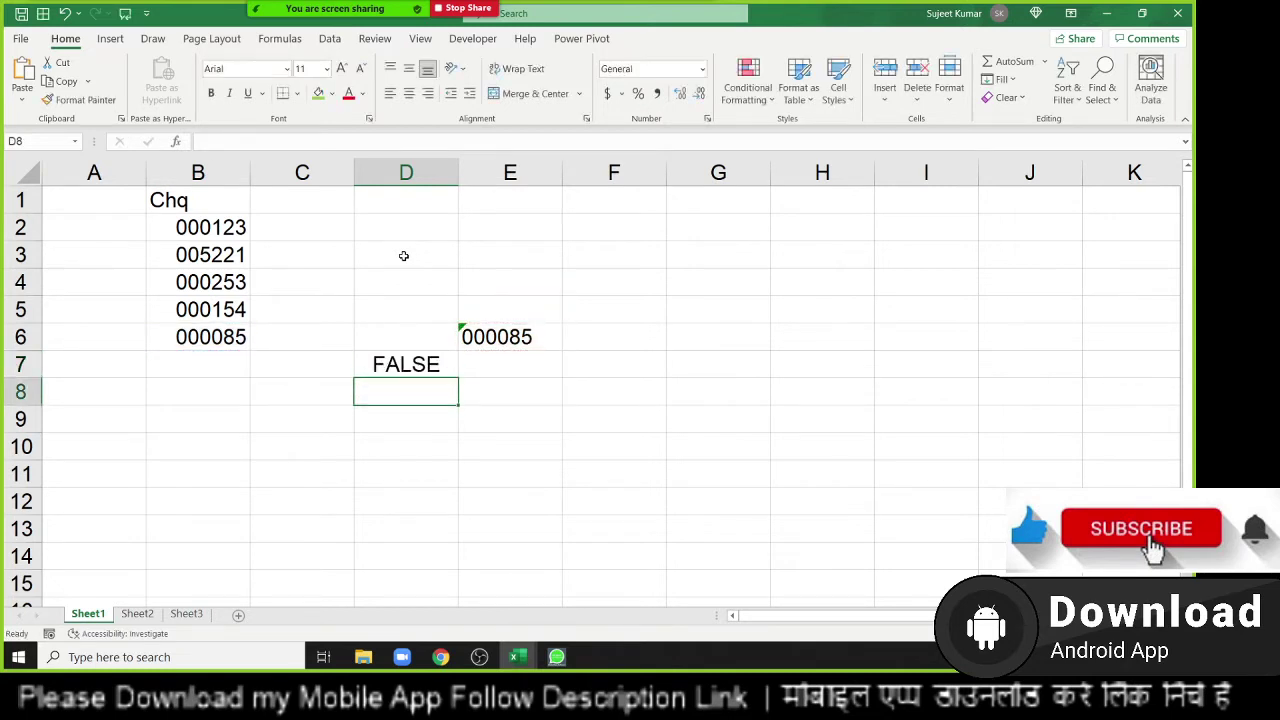
# - Dismiss the number-stored-as-text warning on E6 and recheck the B6, D7 and E6 values
pyautogui.click(490, 332)
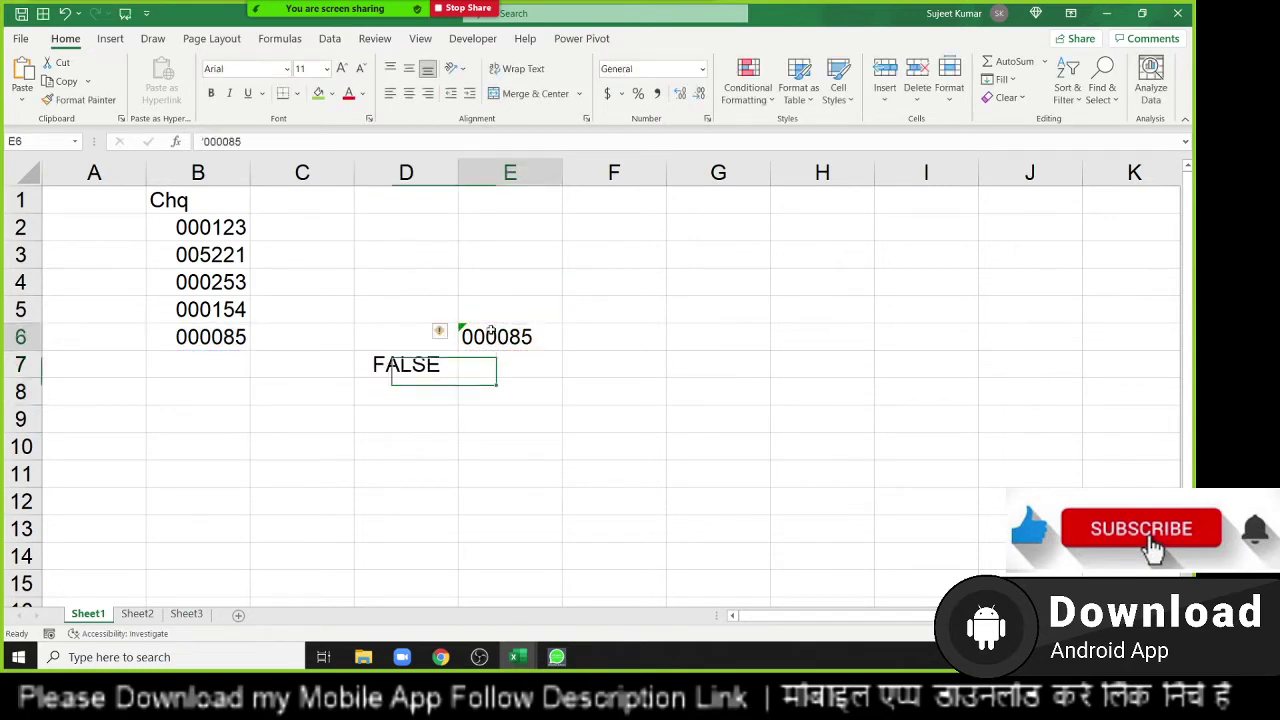
pyautogui.click(445, 332)
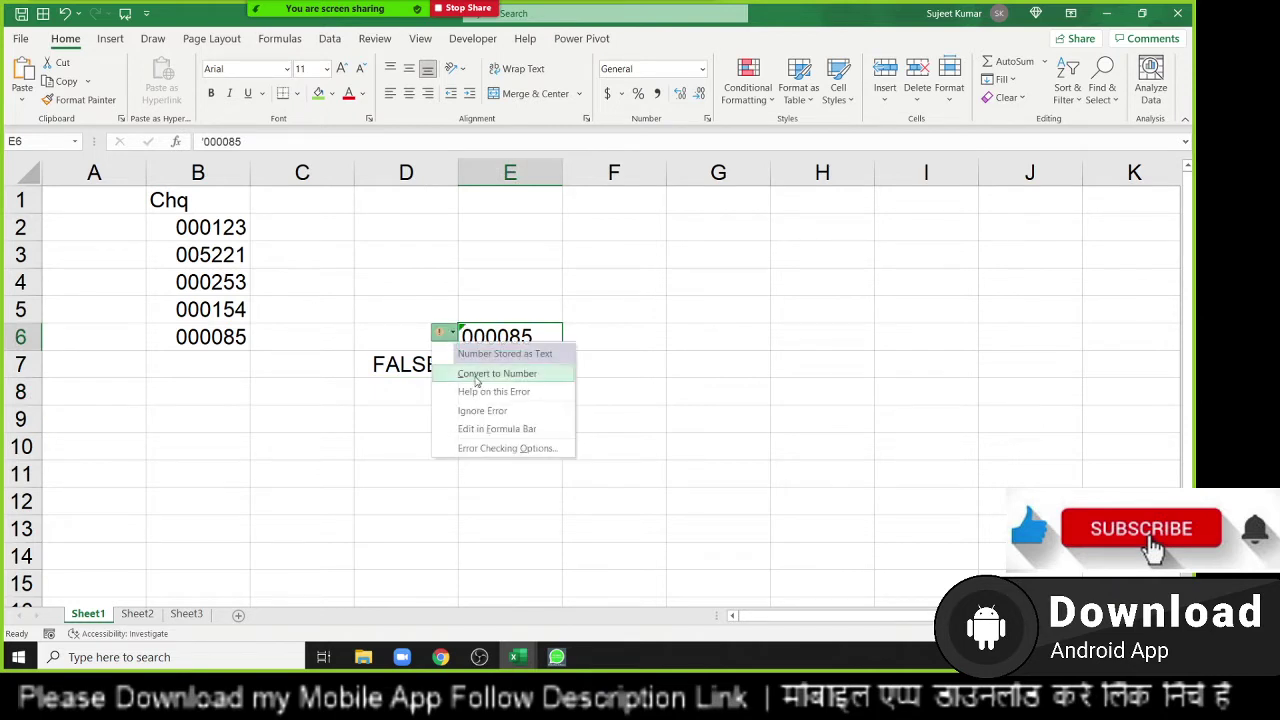
pyautogui.click(488, 410)
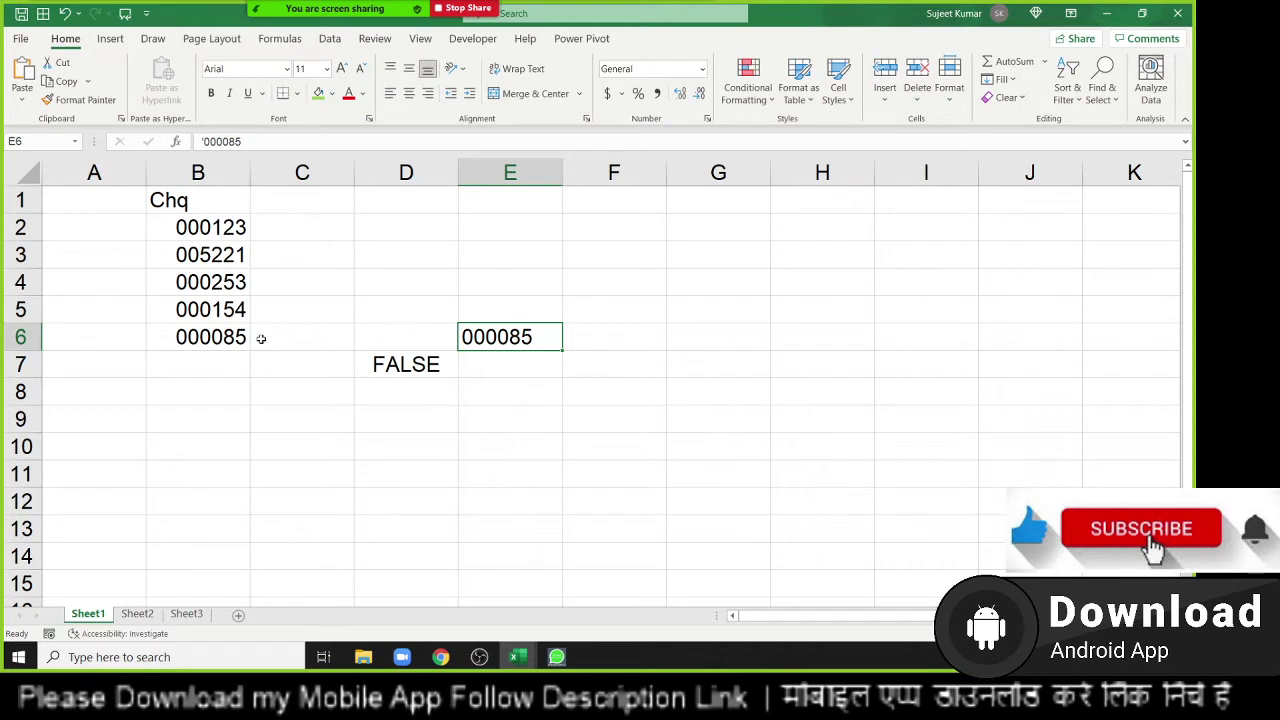
pyautogui.click(229, 340)
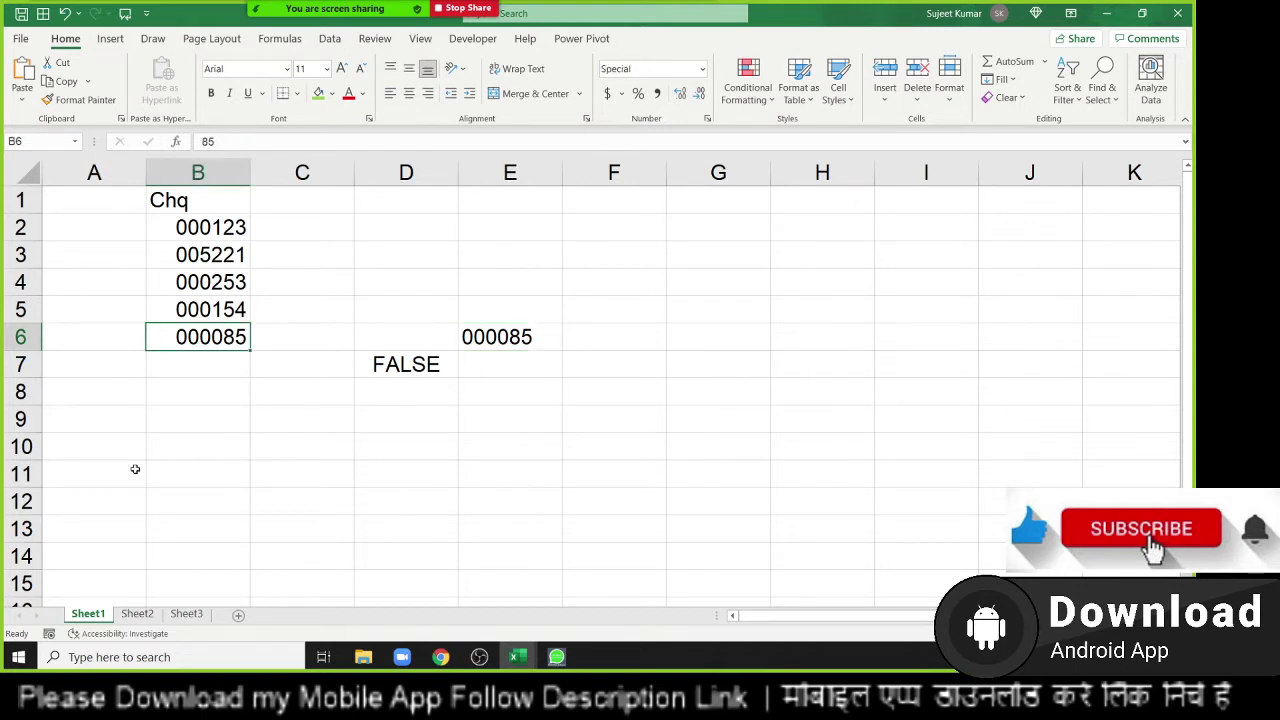
pyautogui.click(412, 366)
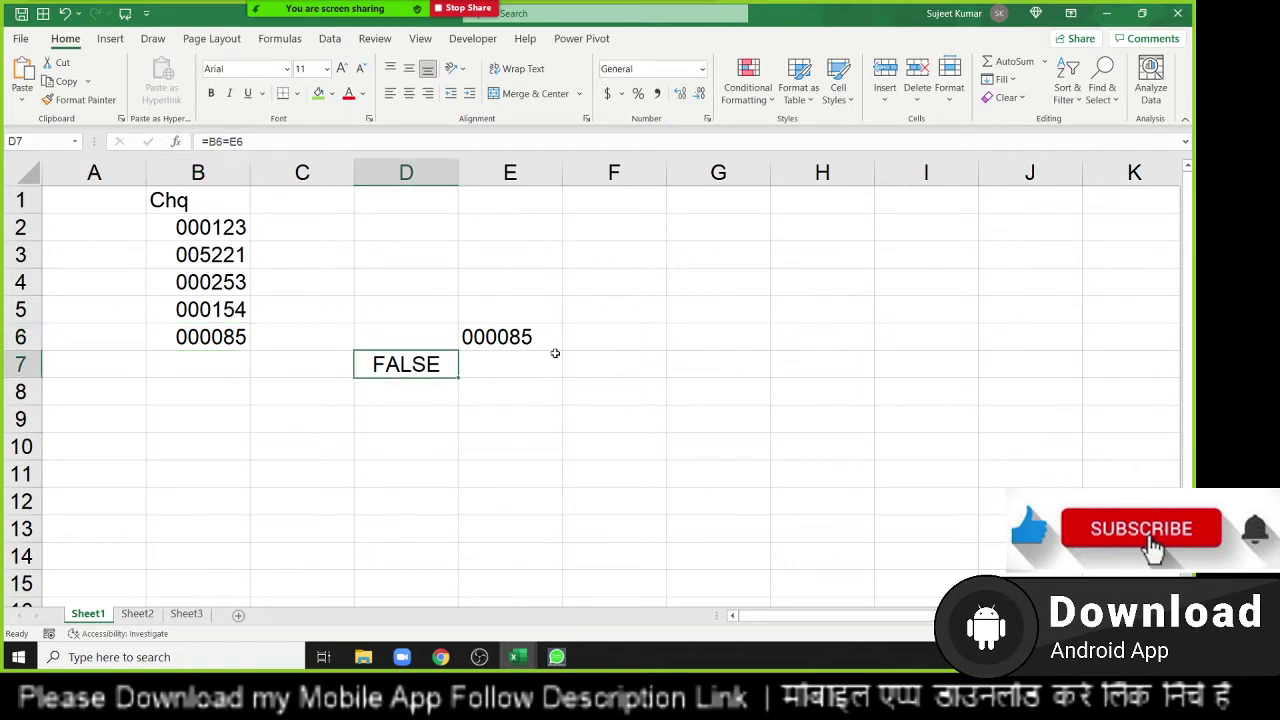
pyautogui.click(514, 332)
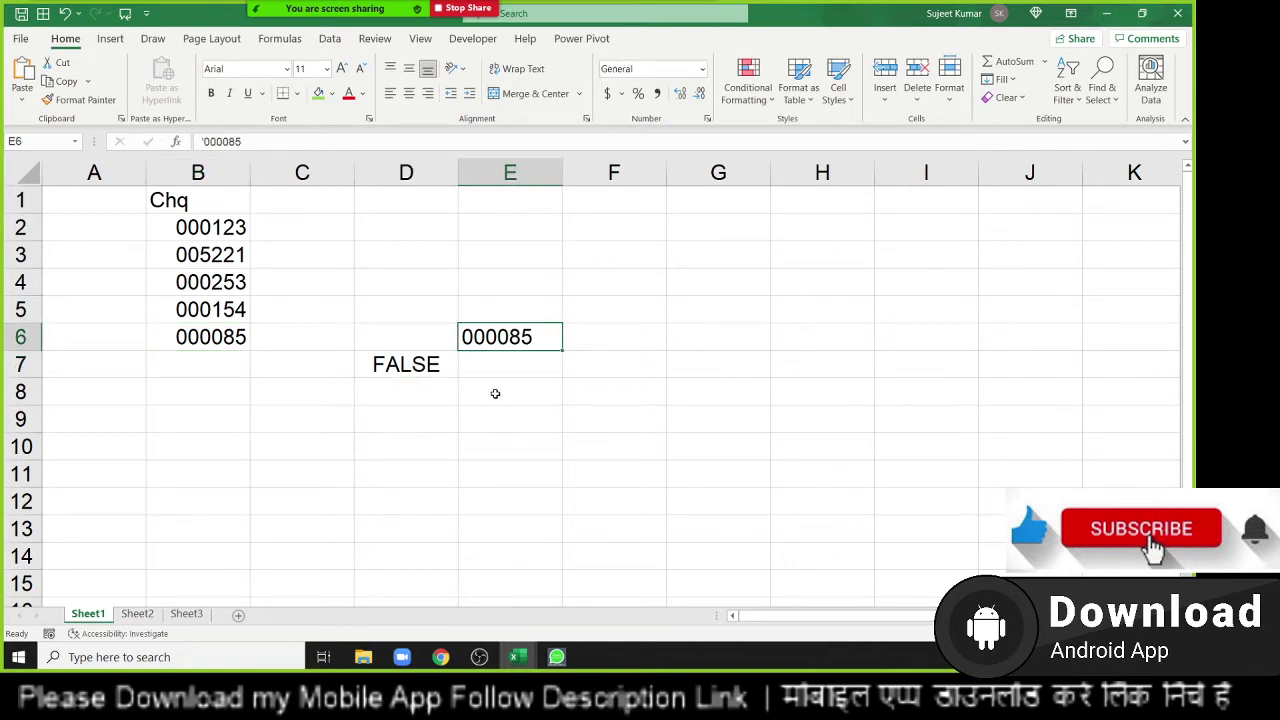
pyautogui.doubleClick(538, 337)
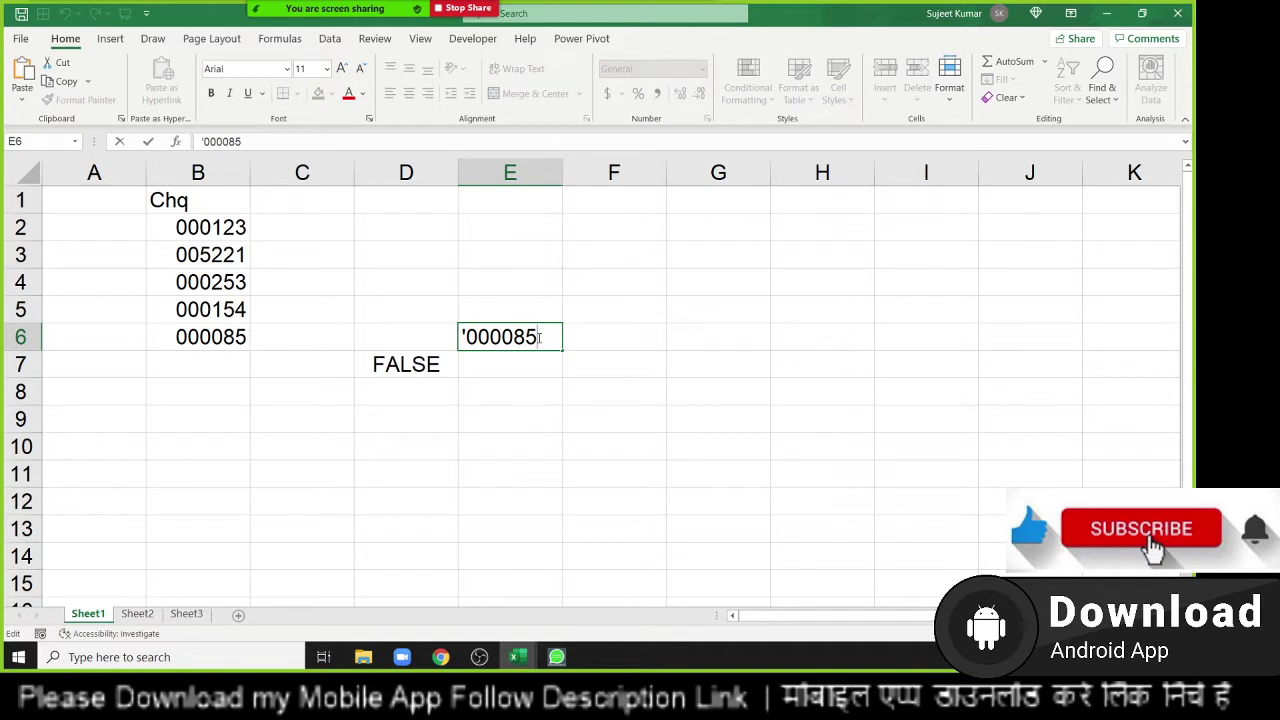
pyautogui.click(521, 396)
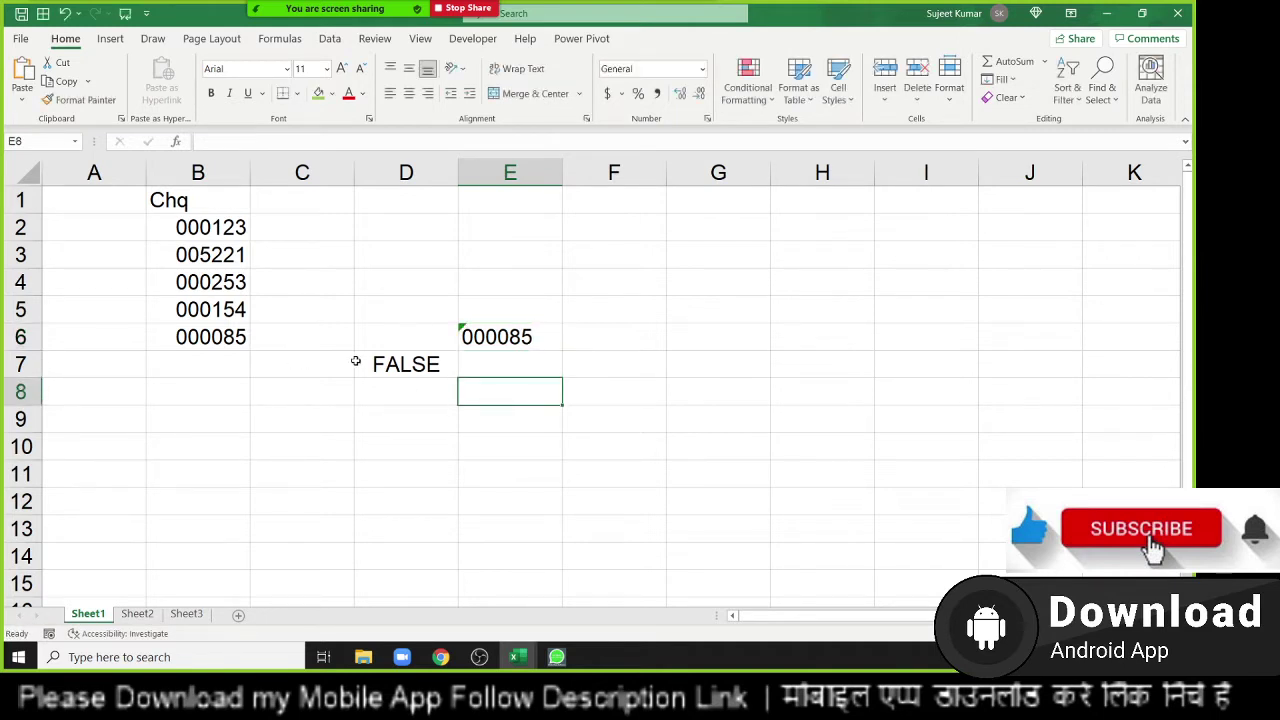
pyautogui.click(316, 342)
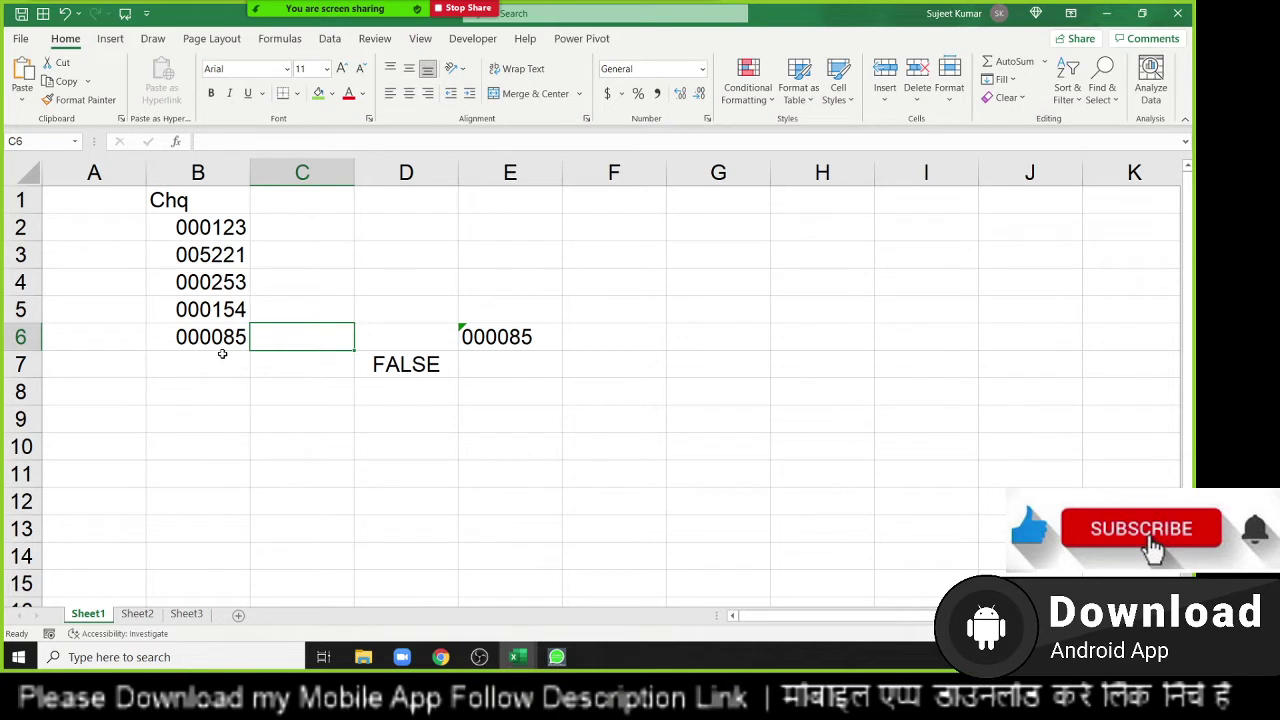
# - Enter =TEXT(B6,"000000") in C6 to show 85 as the text 000085
pyautogui.write('=')
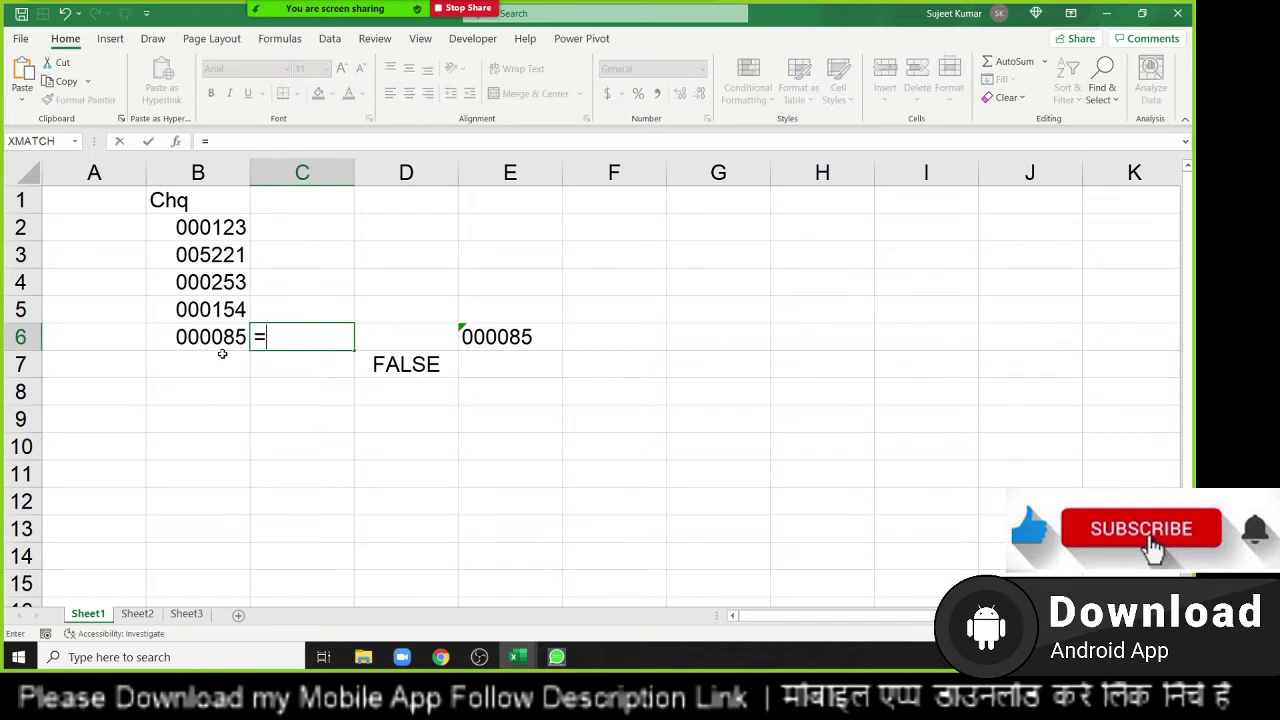
pyautogui.write('te')
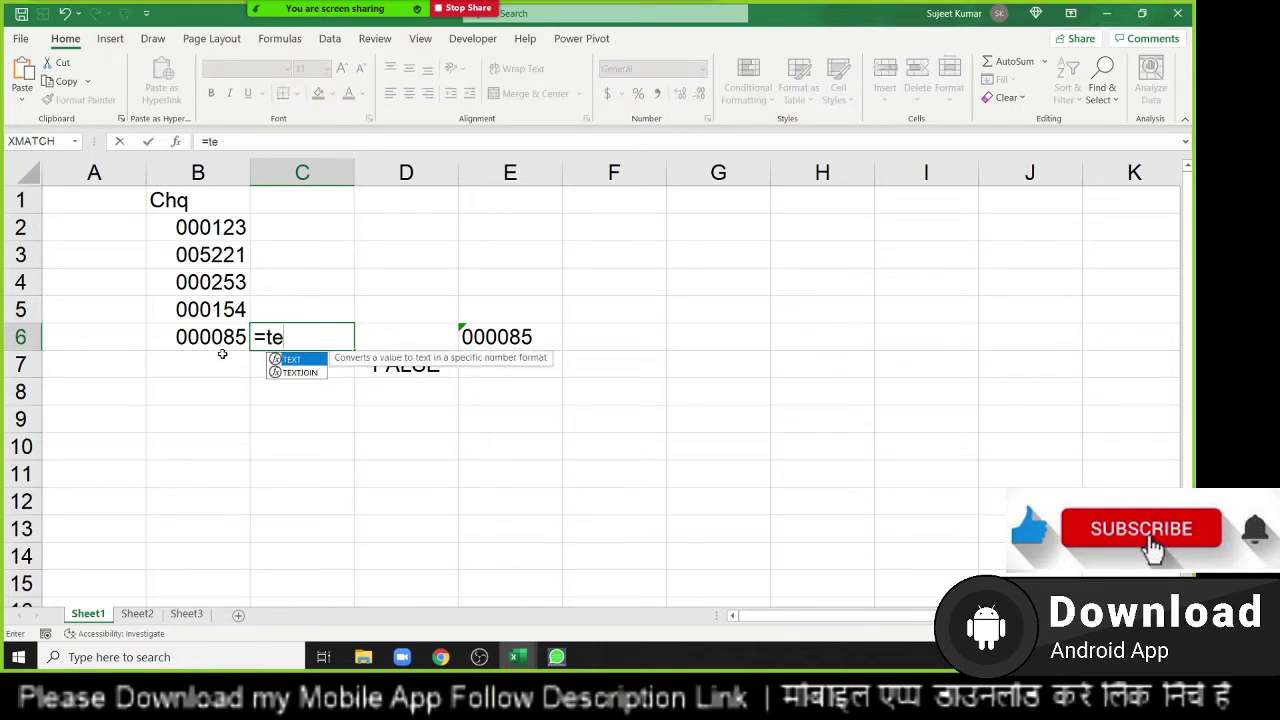
pyautogui.press('Tab')
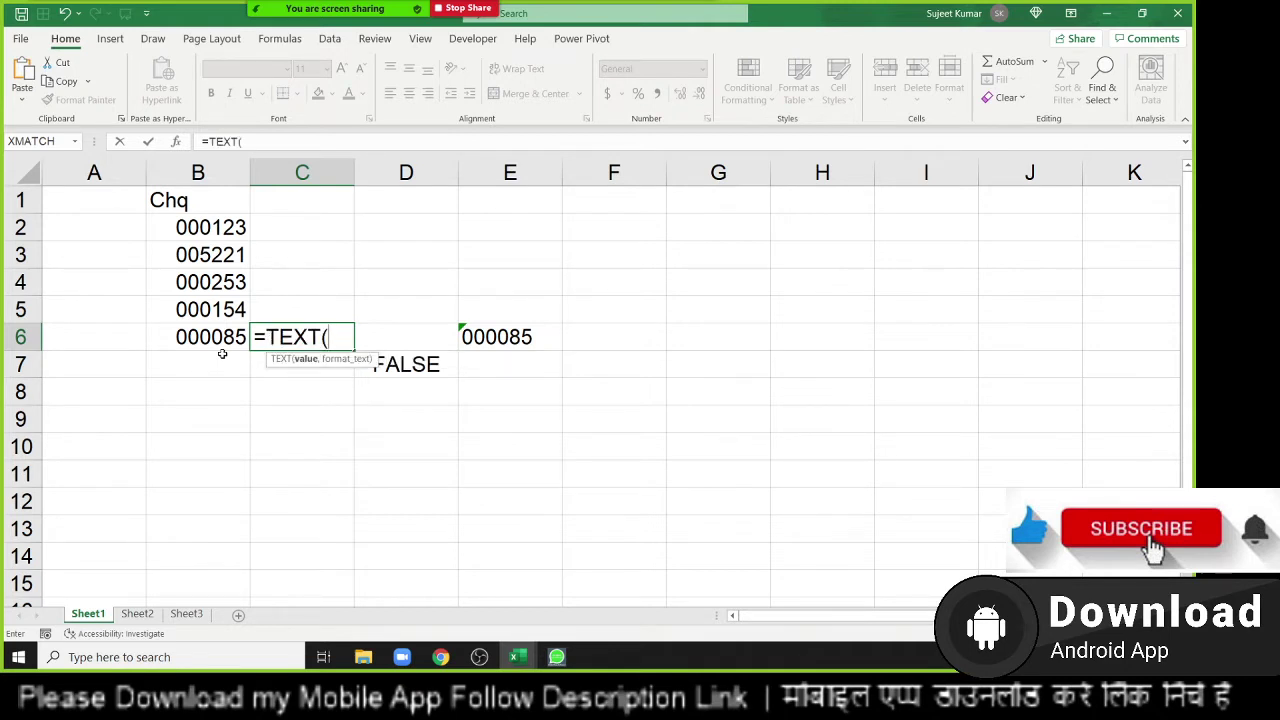
pyautogui.press('Left')
pyautogui.write(',')
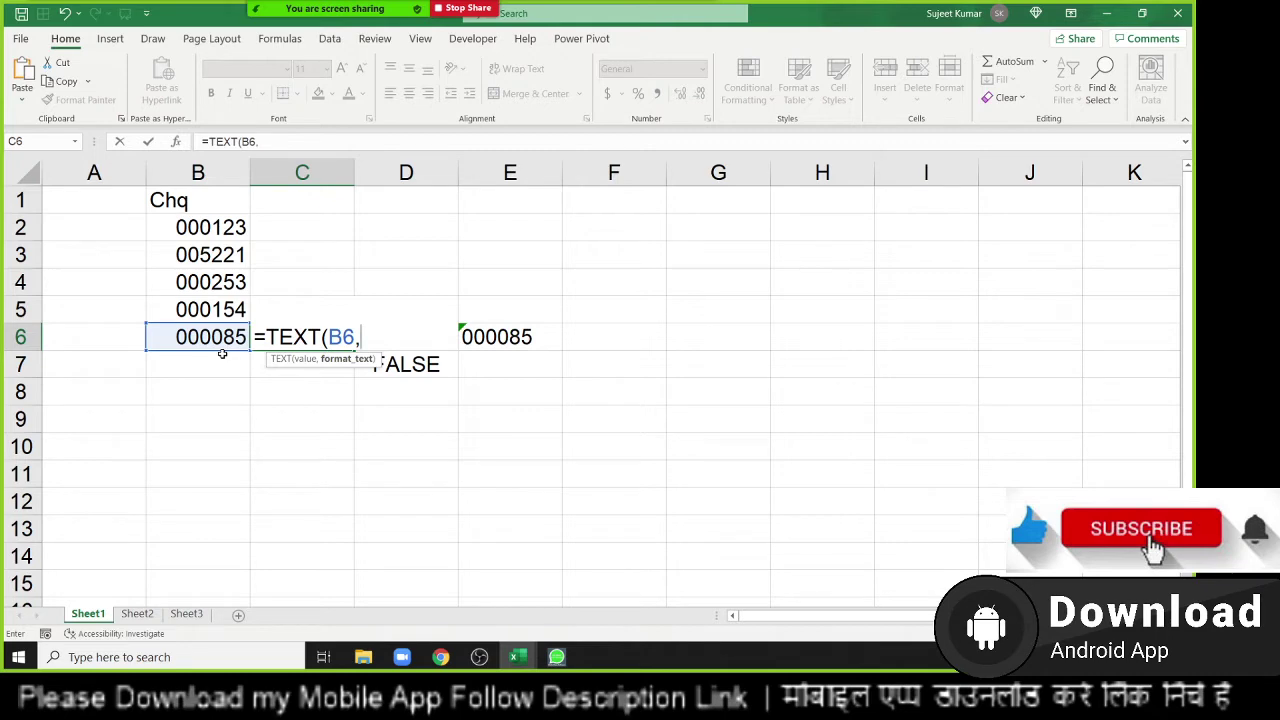
pyautogui.write('"')
pyautogui.write('00000')
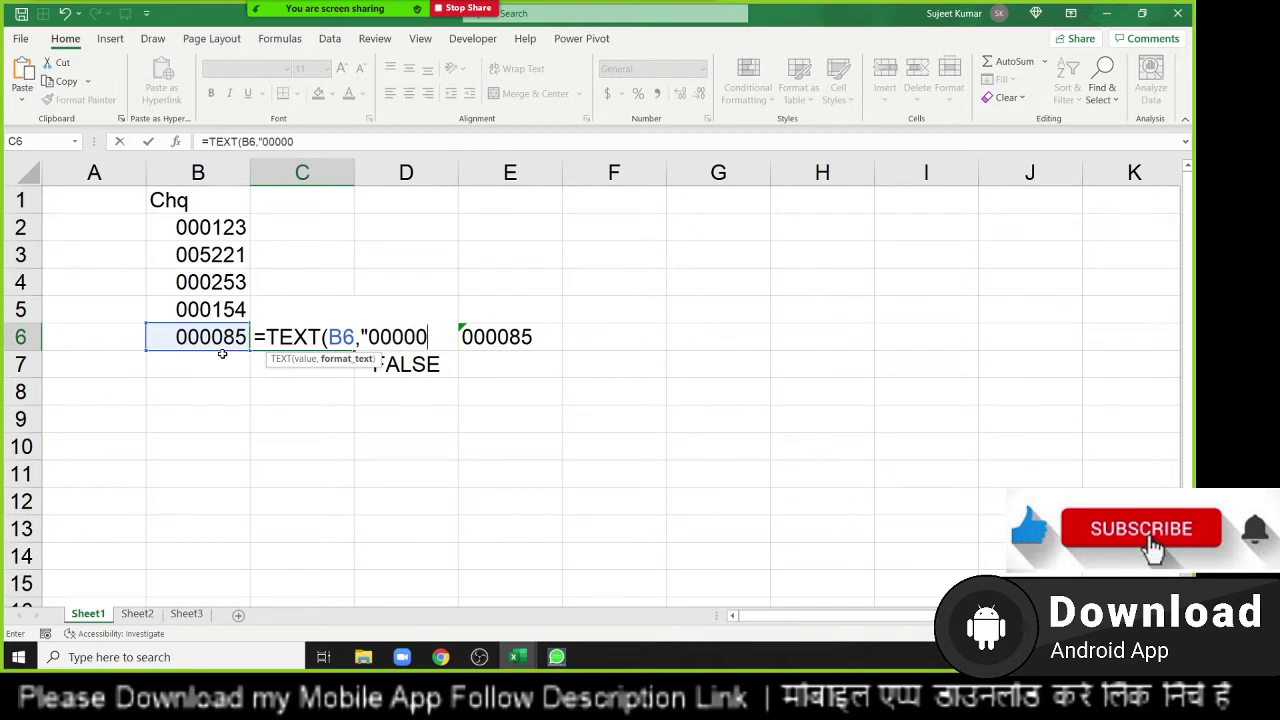
pyautogui.write('0"')
pyautogui.press('Return')
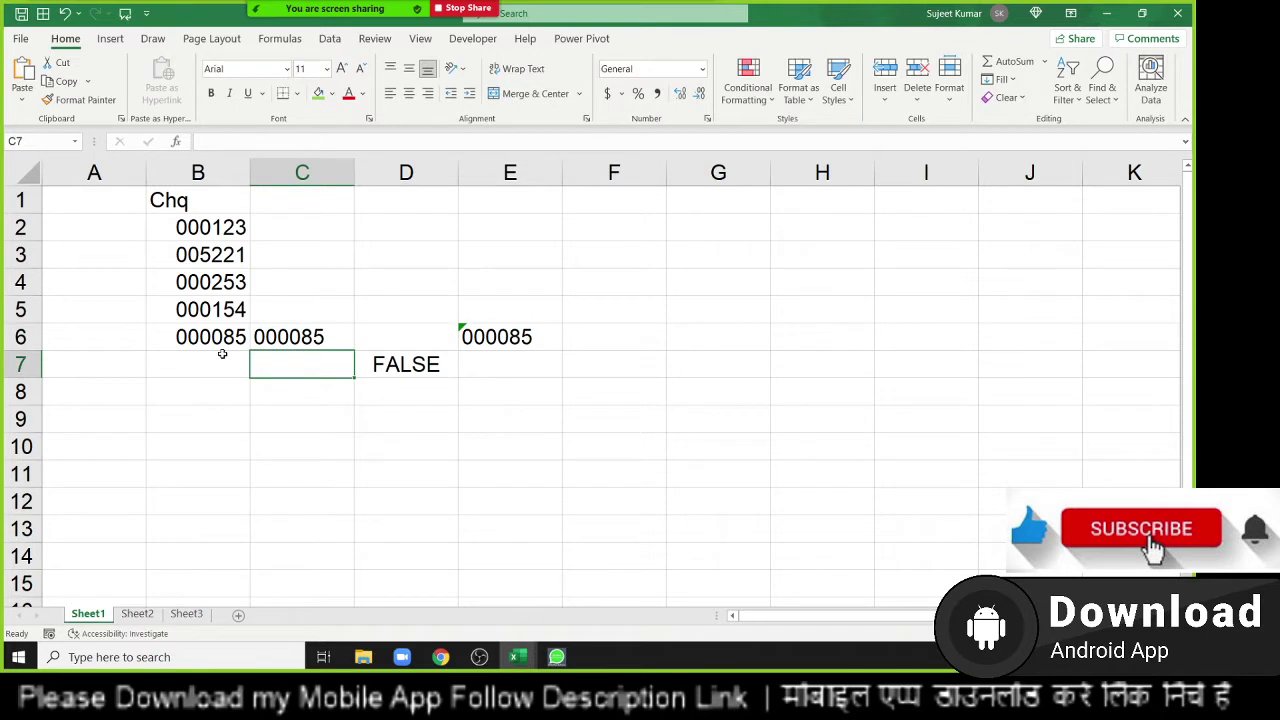
pyautogui.press('Up')
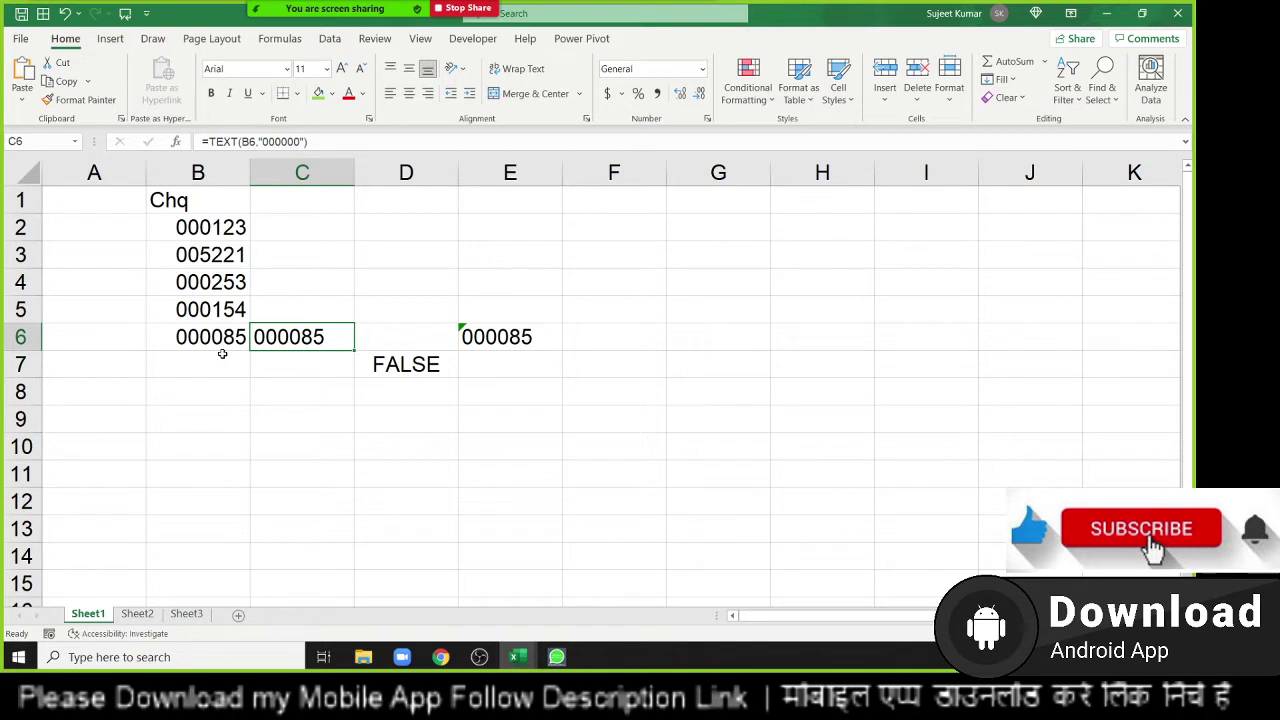
# - Enter =C6=E6 in D8, which returns TRUE
pyautogui.press('Down')
pyautogui.press('Right')
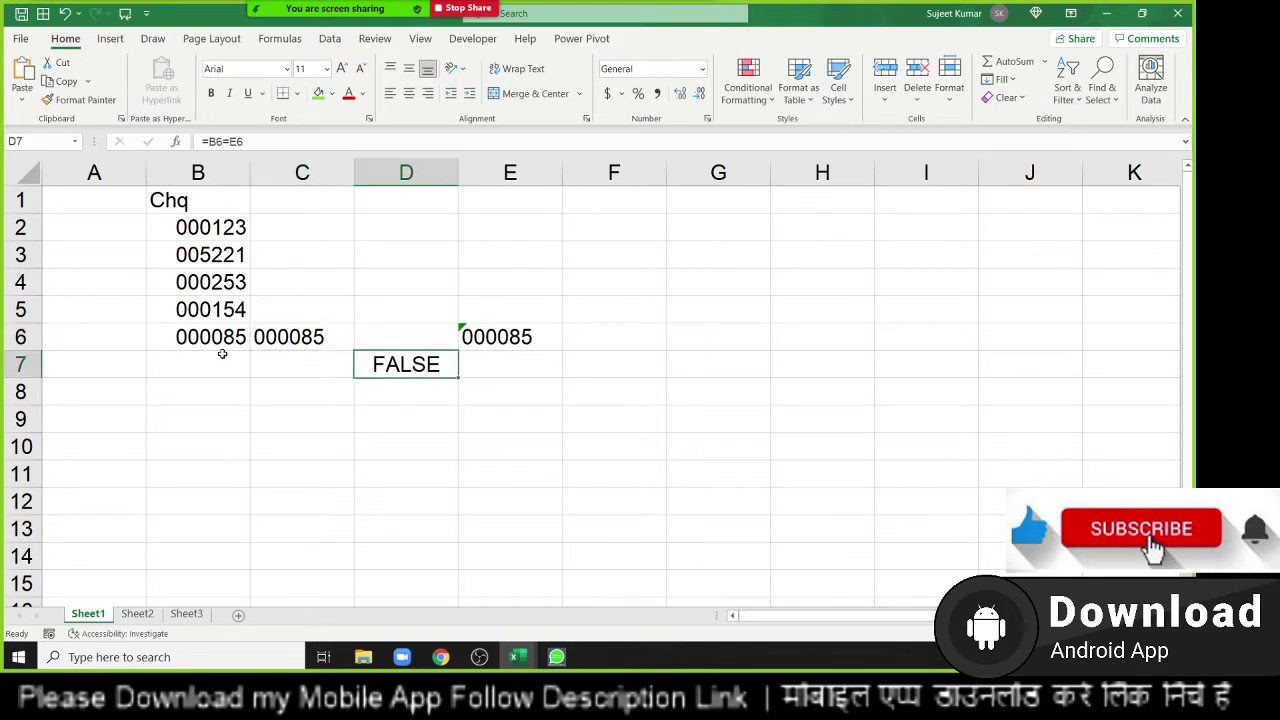
pyautogui.press('Down')
pyautogui.write('=')
pyautogui.press('Up')
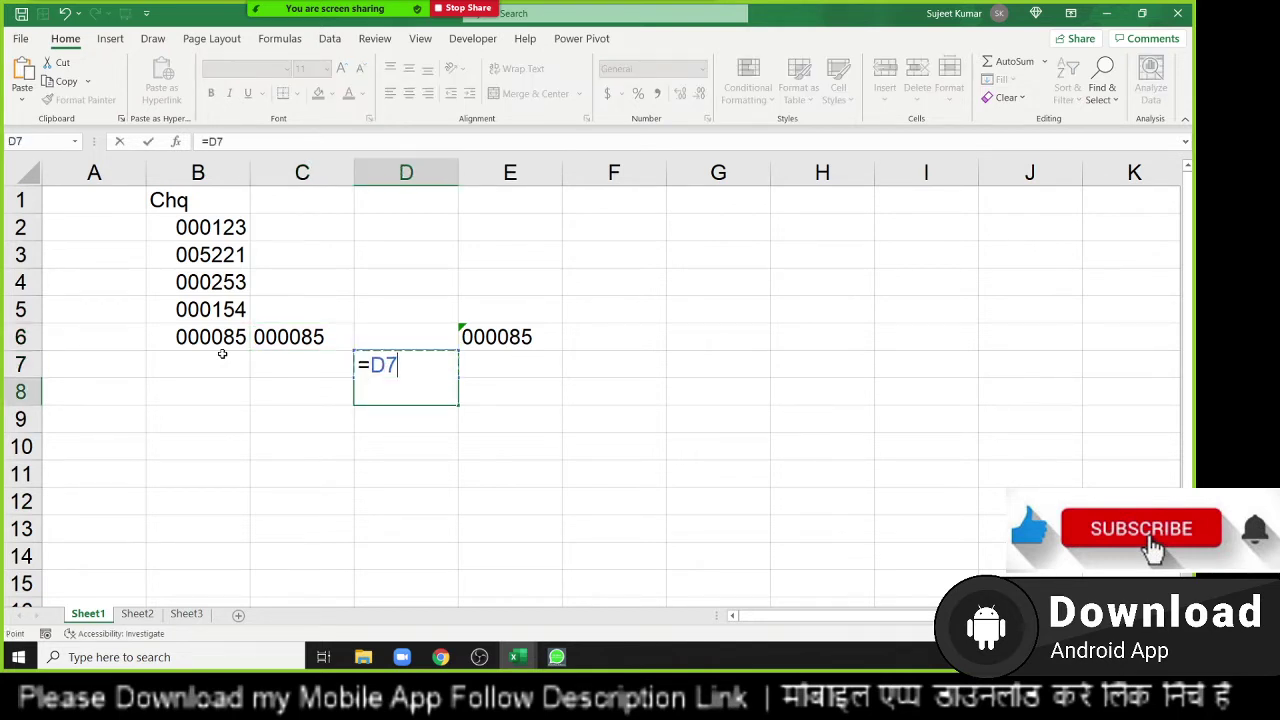
pyautogui.press('Left')
pyautogui.press('Up')
pyautogui.write('=')
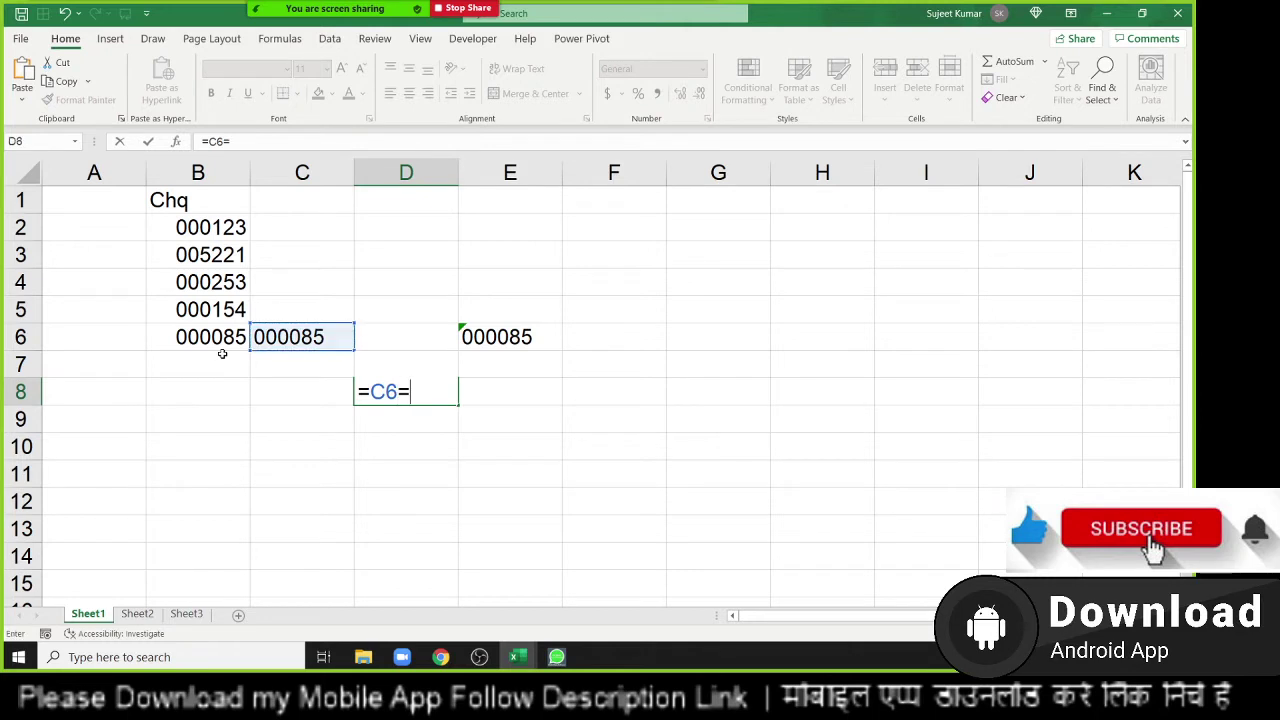
pyautogui.press('Up')
pyautogui.press('Up')
pyautogui.press('Right')
pyautogui.press('Return')
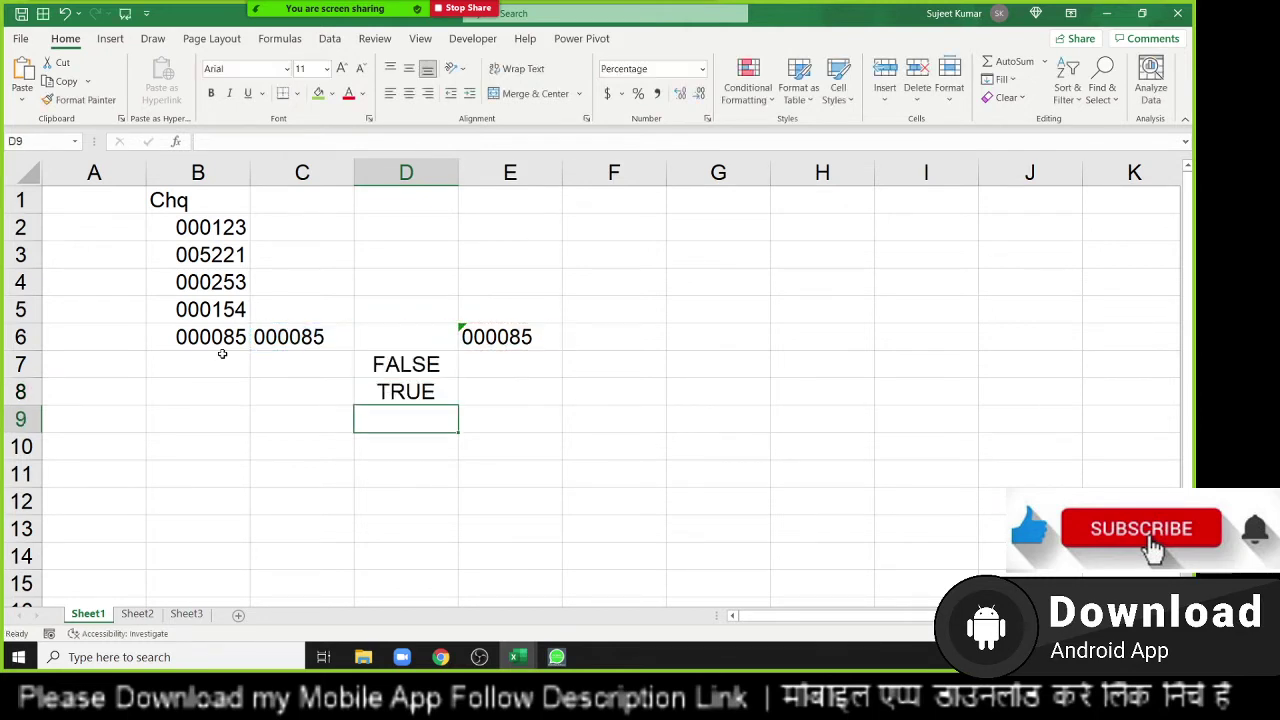
pyautogui.press('Up')
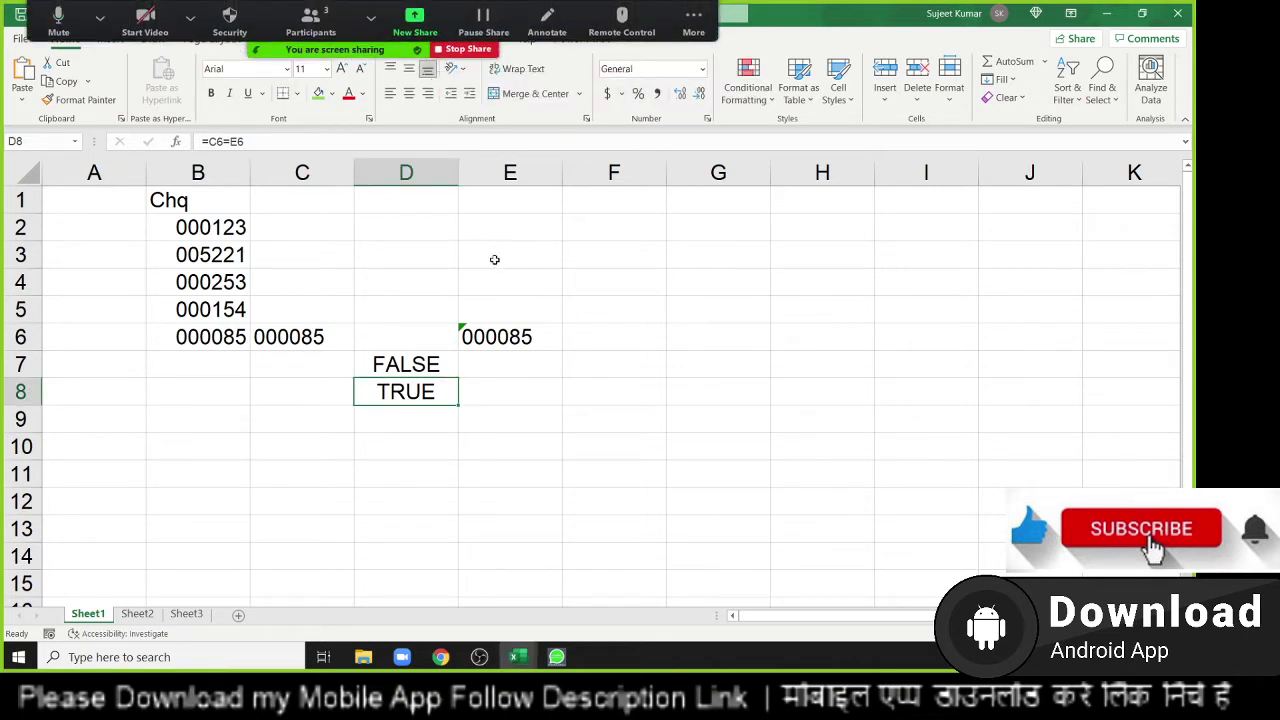
# - Clear the earlier test cells C2:E10
pyautogui.click(407, 302)
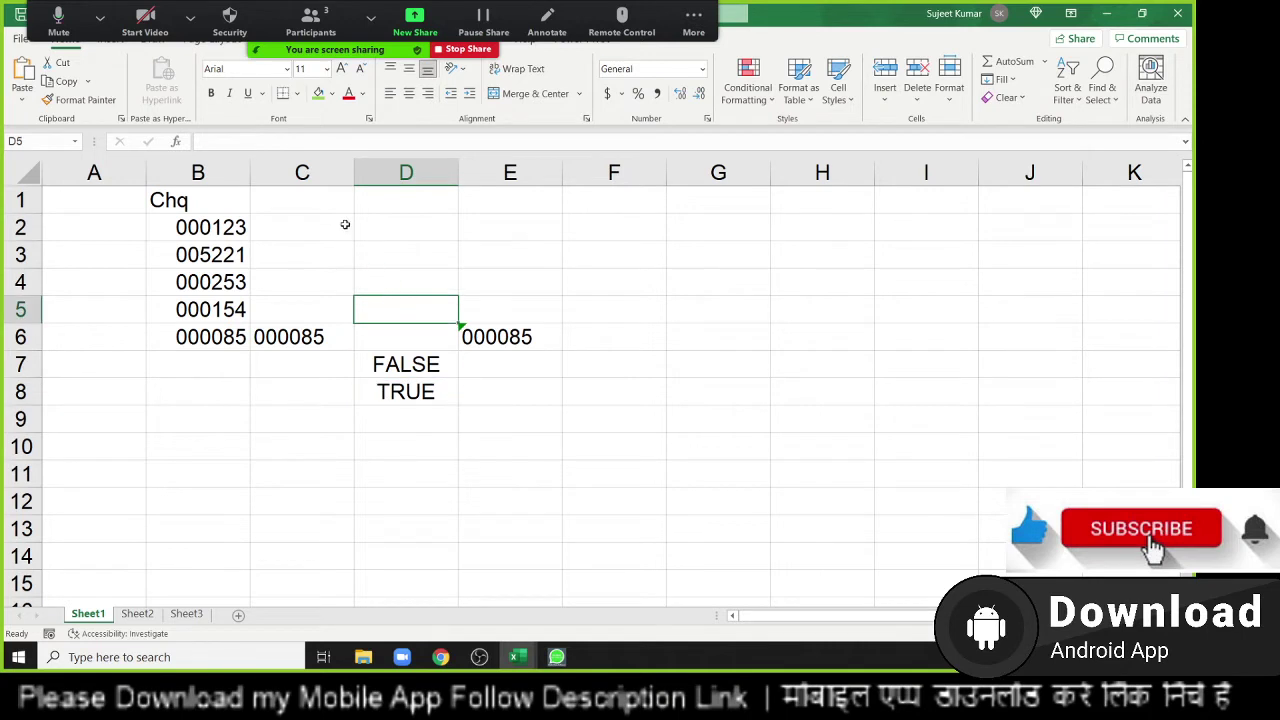
pyautogui.moveTo(346, 224); pyautogui.dragTo(477, 417)
pyautogui.press('Delete')
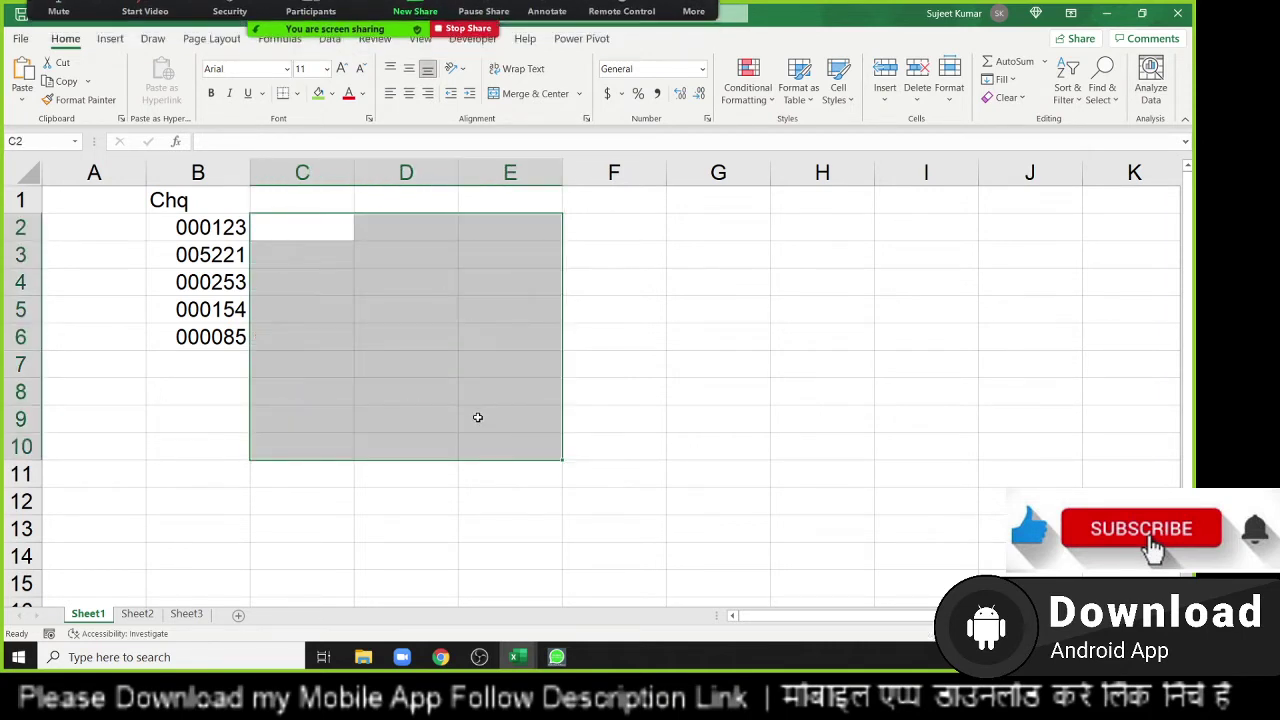
# - Add a Mobile heading in C1, test then clear a number in C2, and select C2:C6
pyautogui.press('Up')
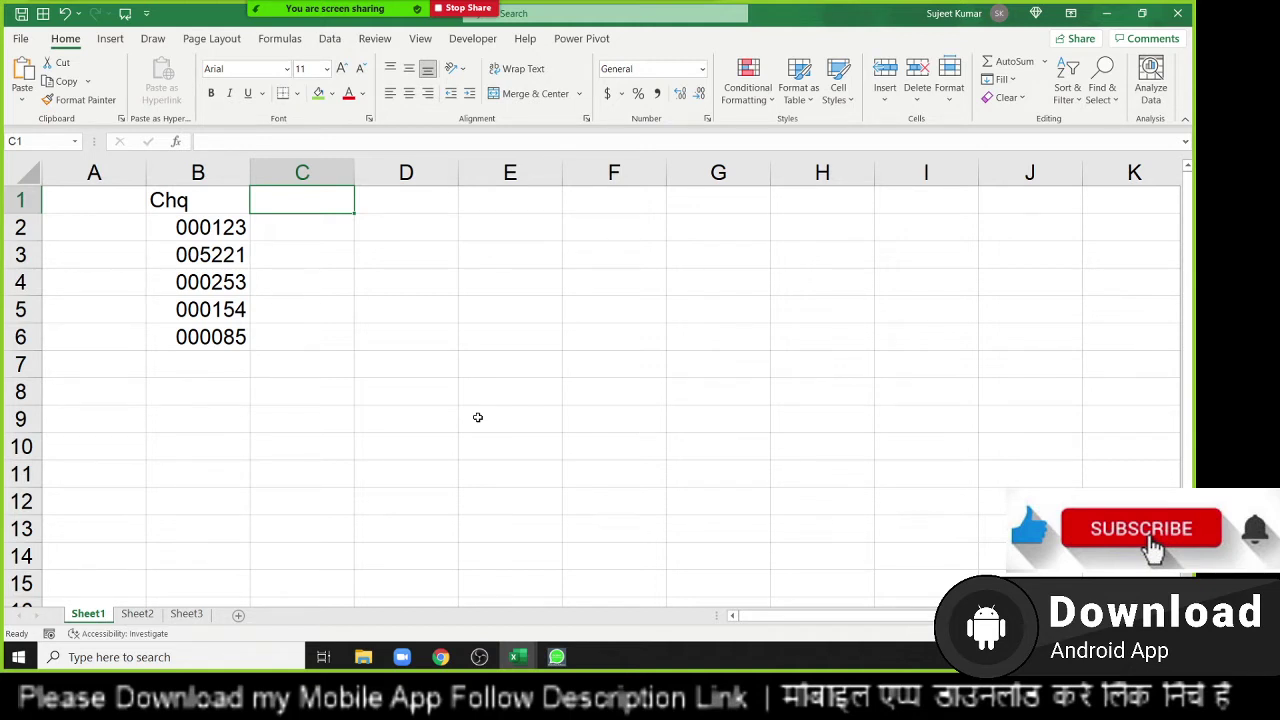
pyautogui.write('Mobile')
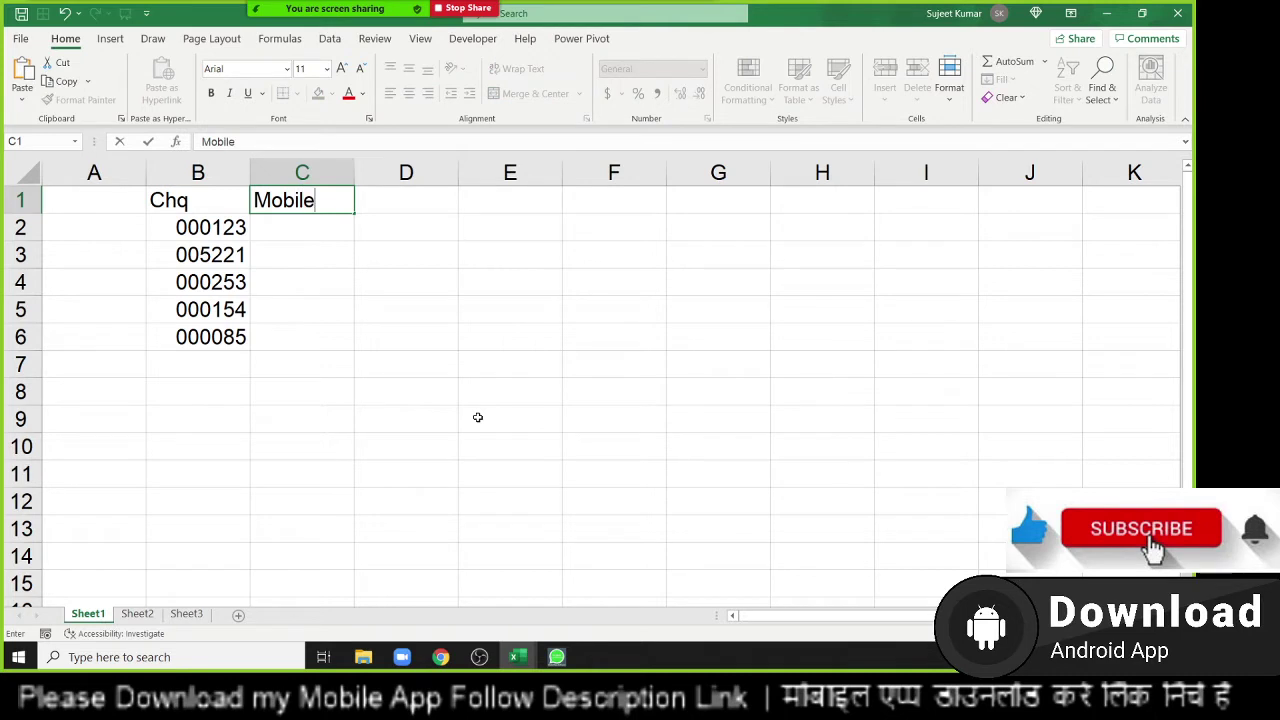
pyautogui.press('Return')
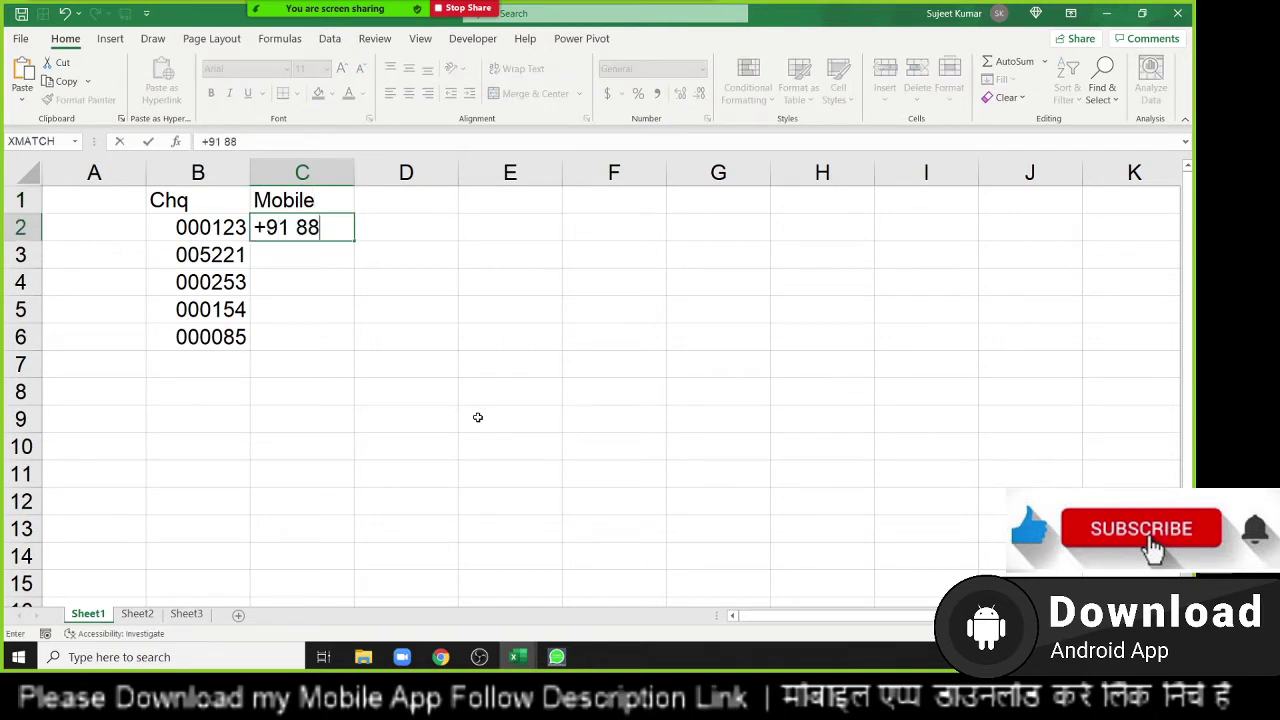
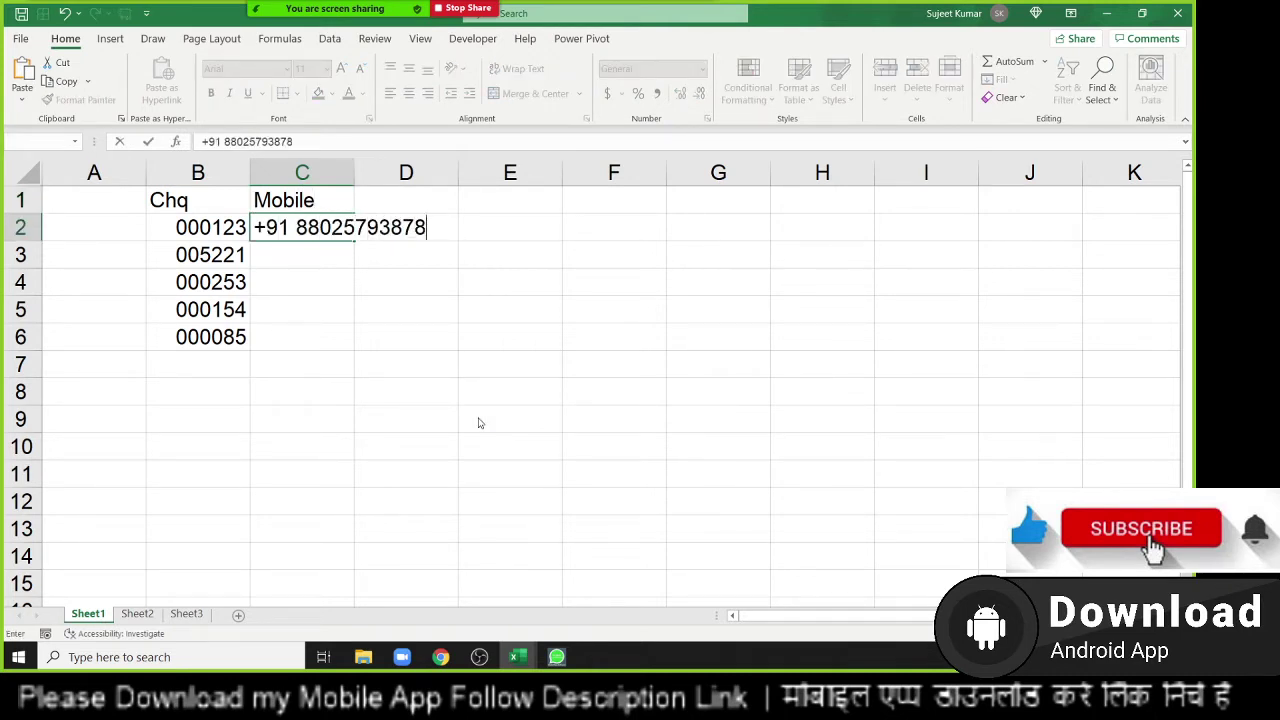
pyautogui.press('Return')
pyautogui.press('Return')
pyautogui.press('Up')
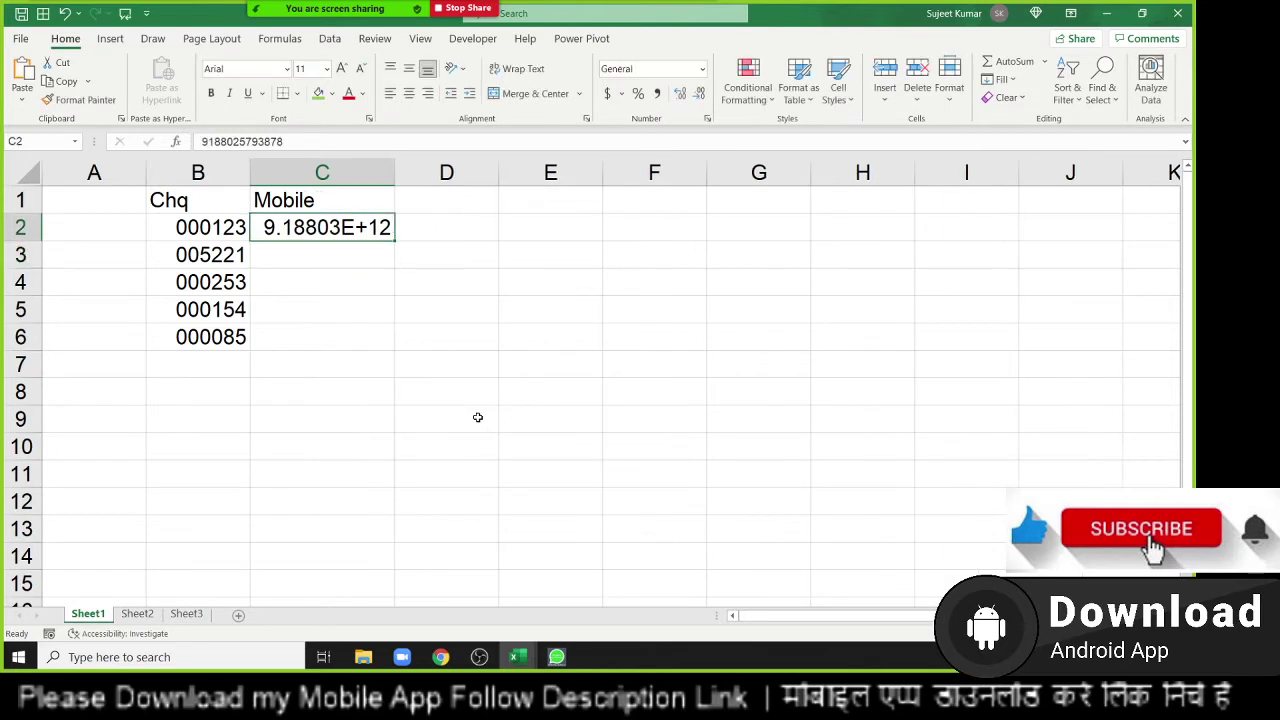
pyautogui.press('Delete')
pyautogui.hotkey('shift', 'Down')
pyautogui.hotkey('shift', 'Down')
pyautogui.hotkey('shift', 'Down')
pyautogui.hotkey('shift', 'Down')
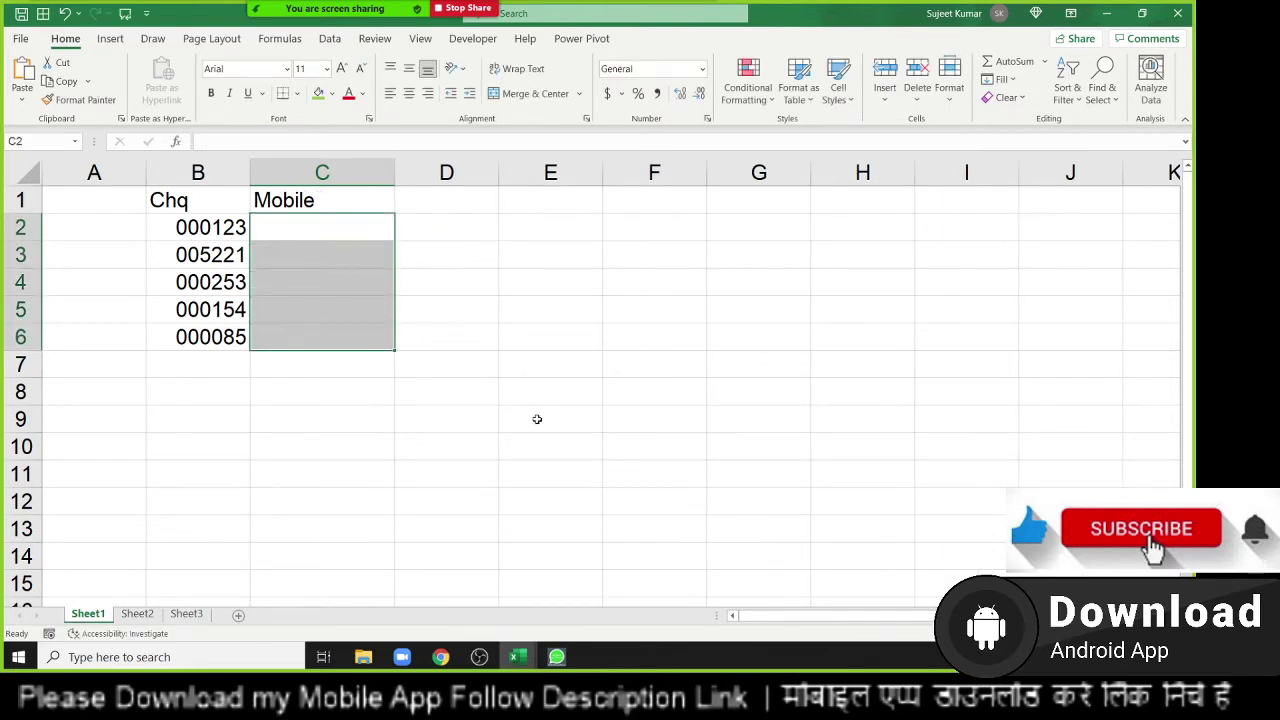
pyautogui.click(708, 120)
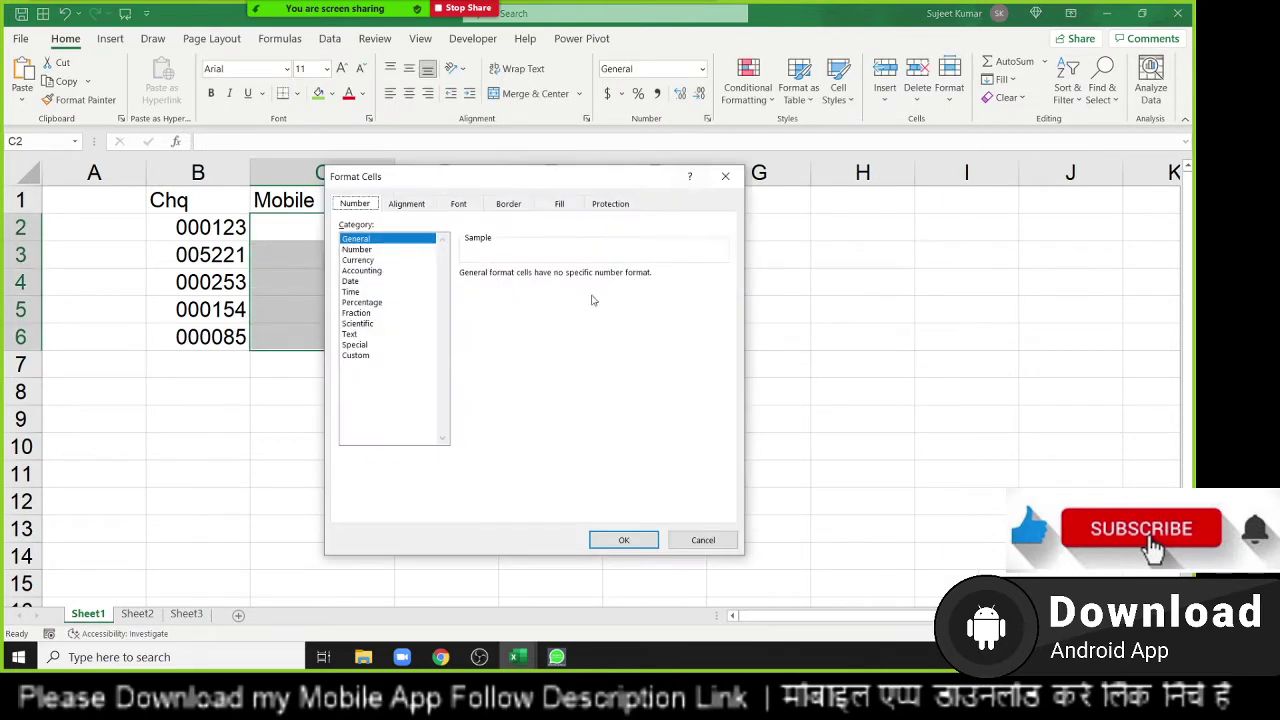
pyautogui.click(365, 356)
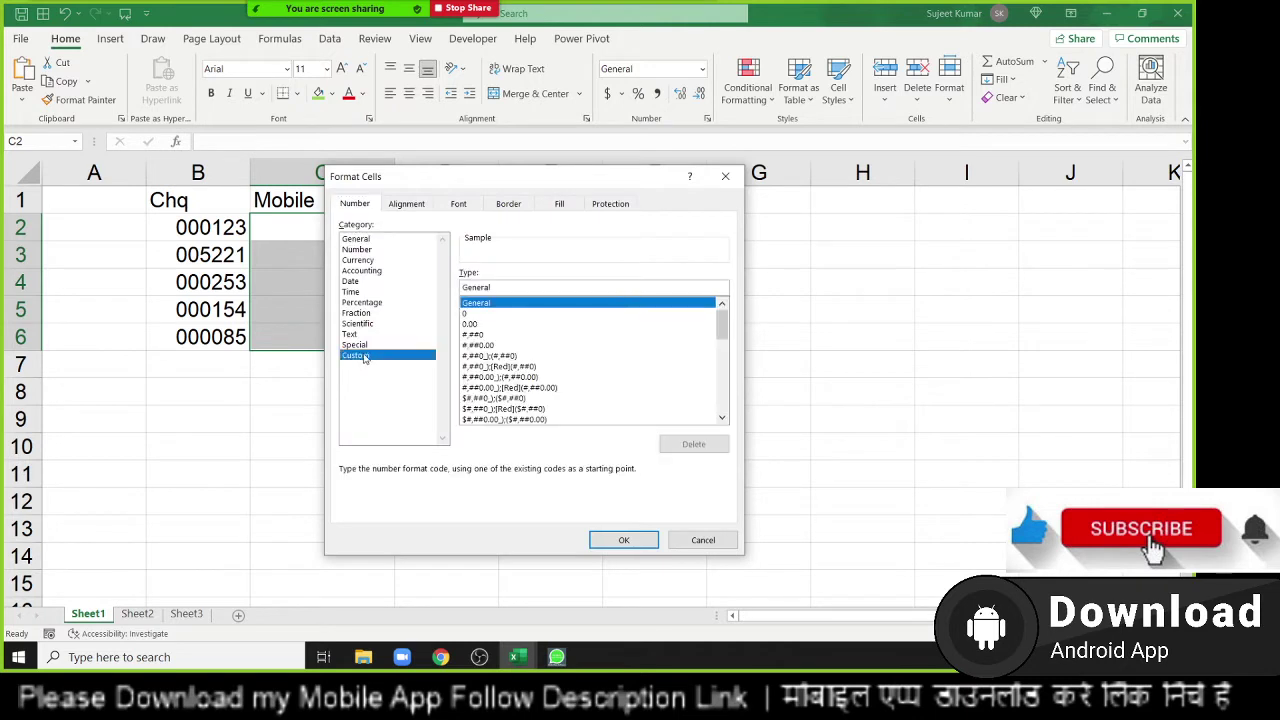
pyautogui.doubleClick(503, 288)
pyautogui.write('+91 ')
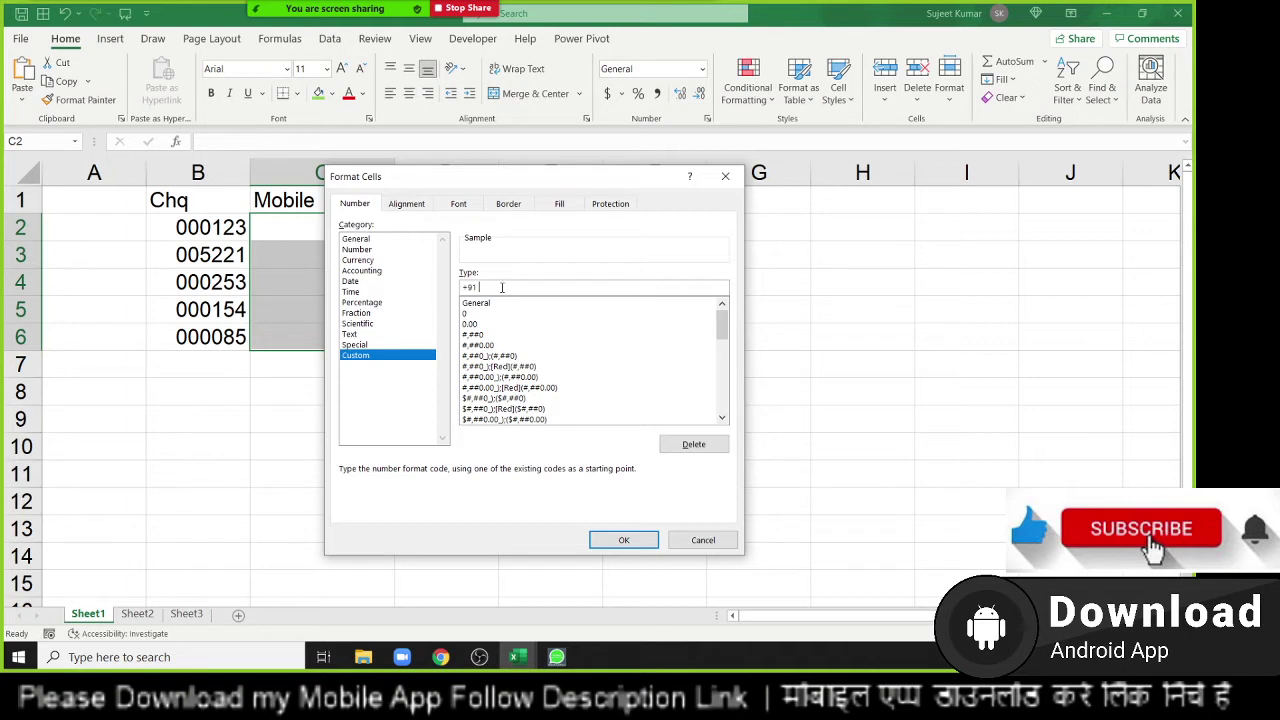
pyautogui.write('000')
pyautogui.write('0000000')
pyautogui.press('Return')
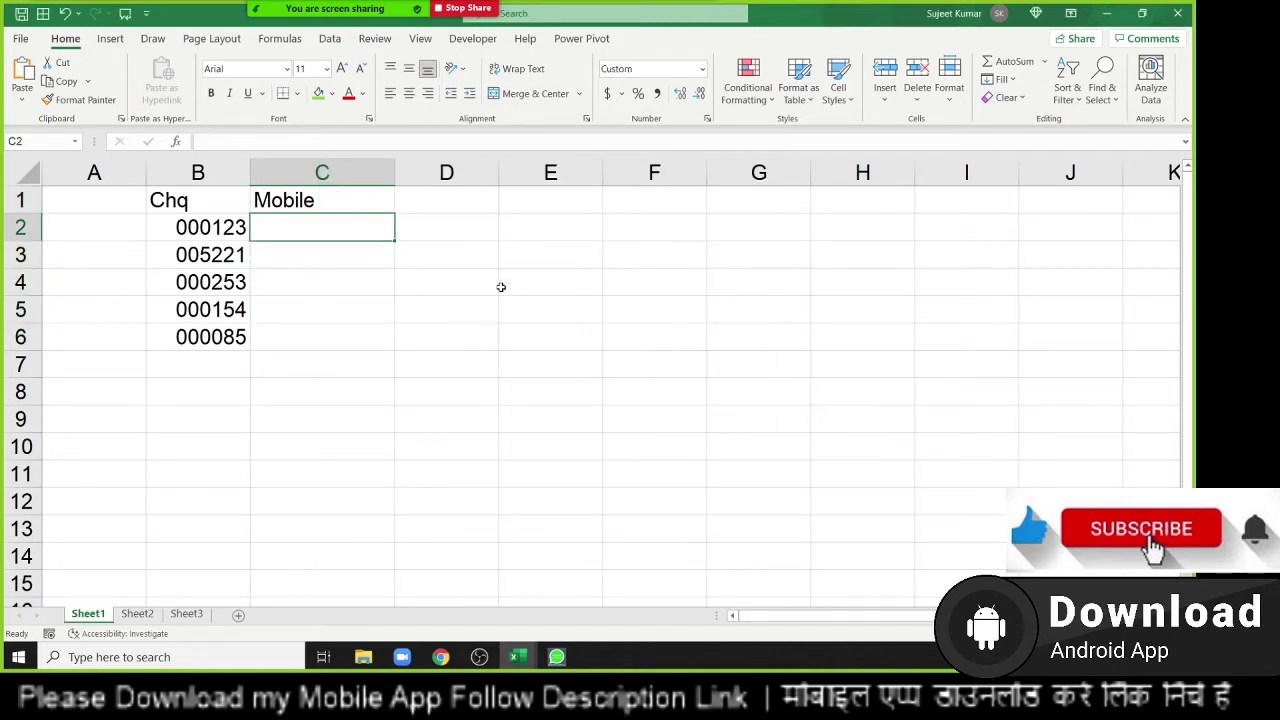
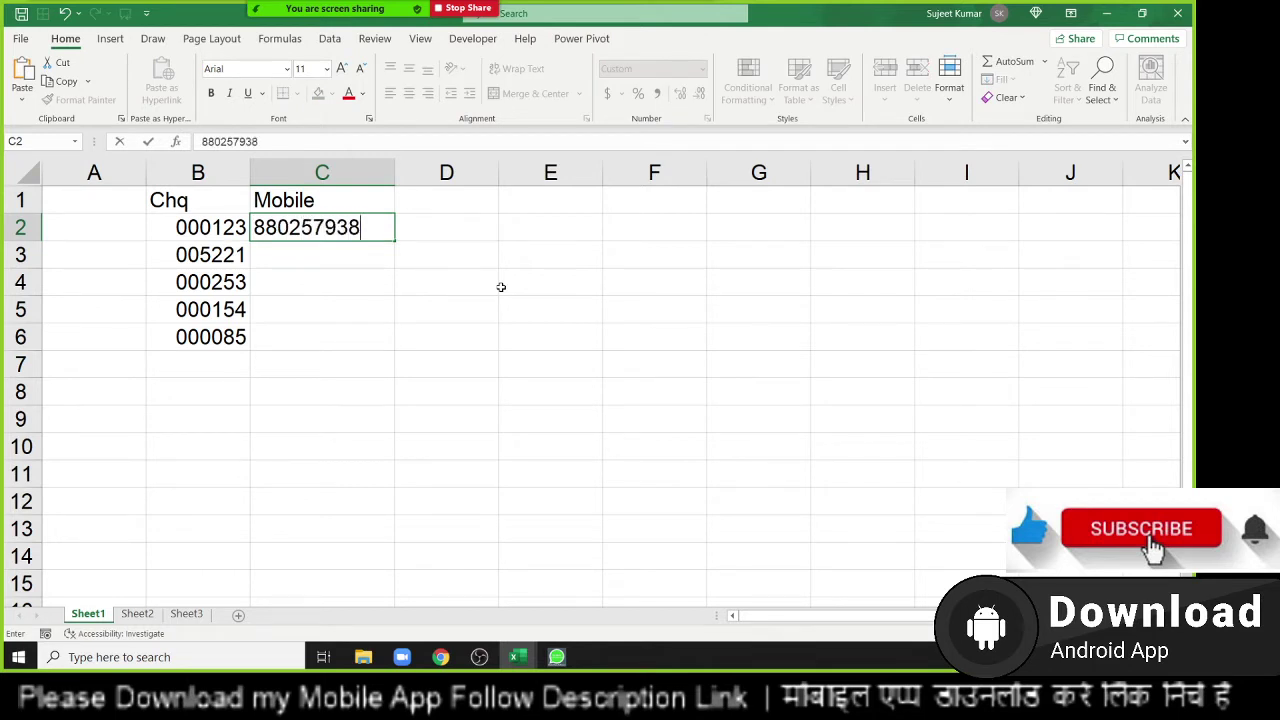
# - Enter a mobile number in C2 so it displays with the +91 prefix
pyautogui.press('Return')
pyautogui.press('Up')
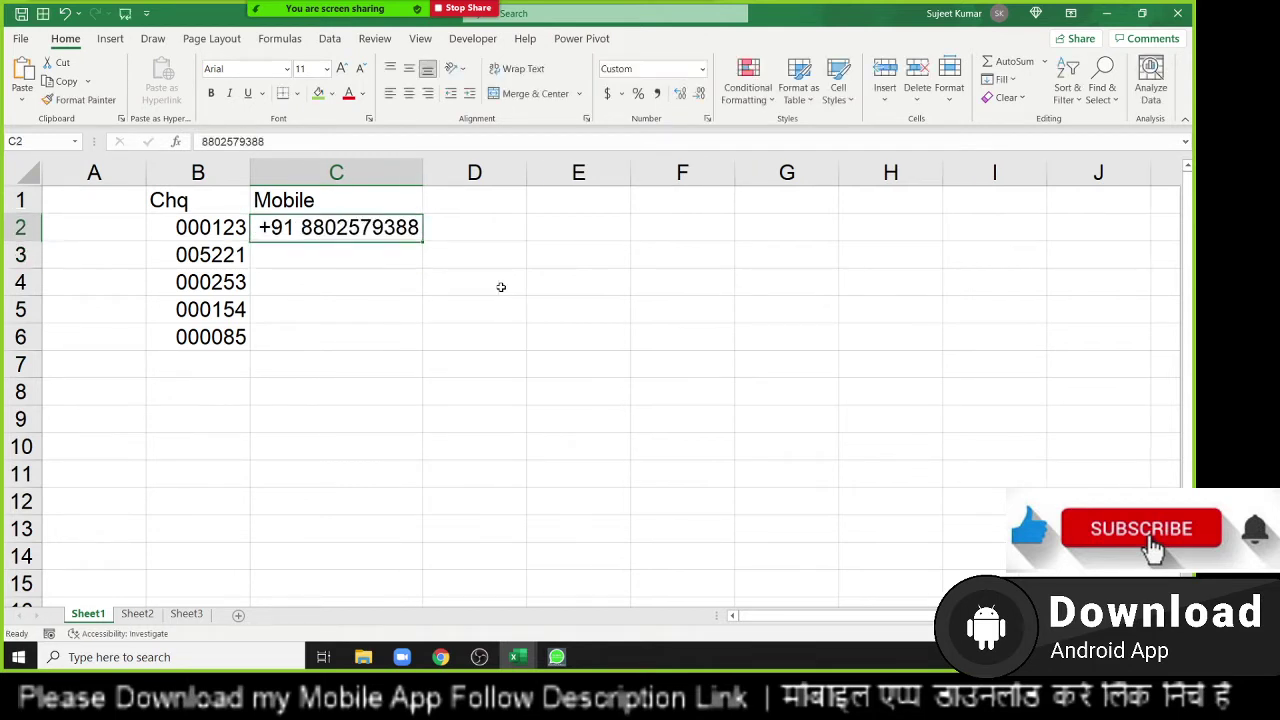
pyautogui.press('Up')
pyautogui.press('Right')
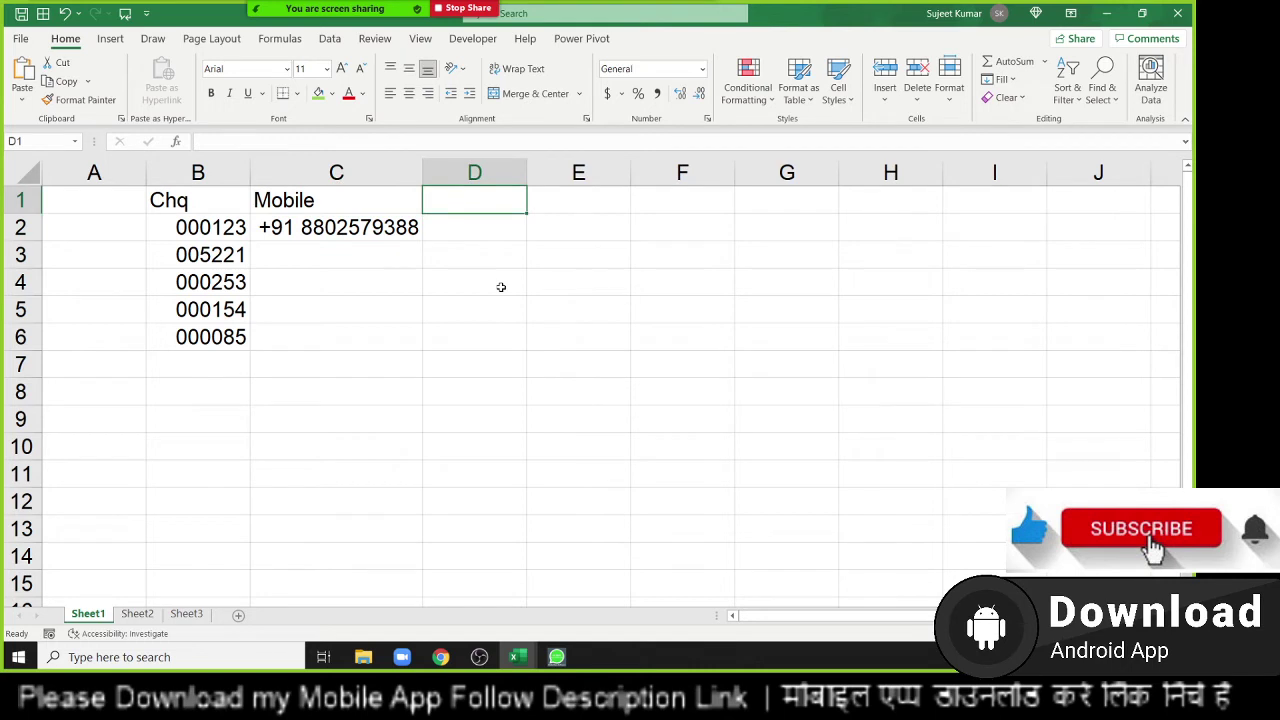
# - Add an ID heading in D1 and select D2:D6 below it
pyautogui.write('ID')
pyautogui.press('Return')
pyautogui.hotkey('shift', 'Down')
pyautogui.hotkey('shift', 'Down')
pyautogui.hotkey('shift', 'Down')
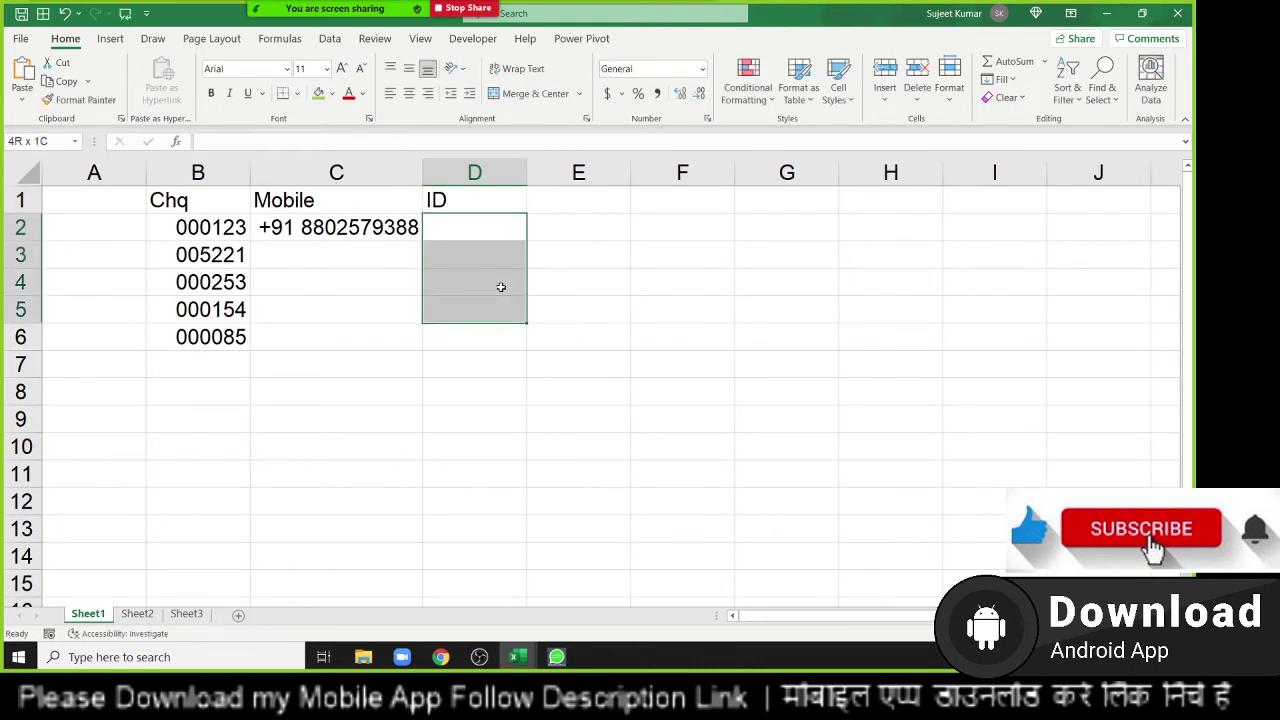
pyautogui.hotkey('shift', 'Down')
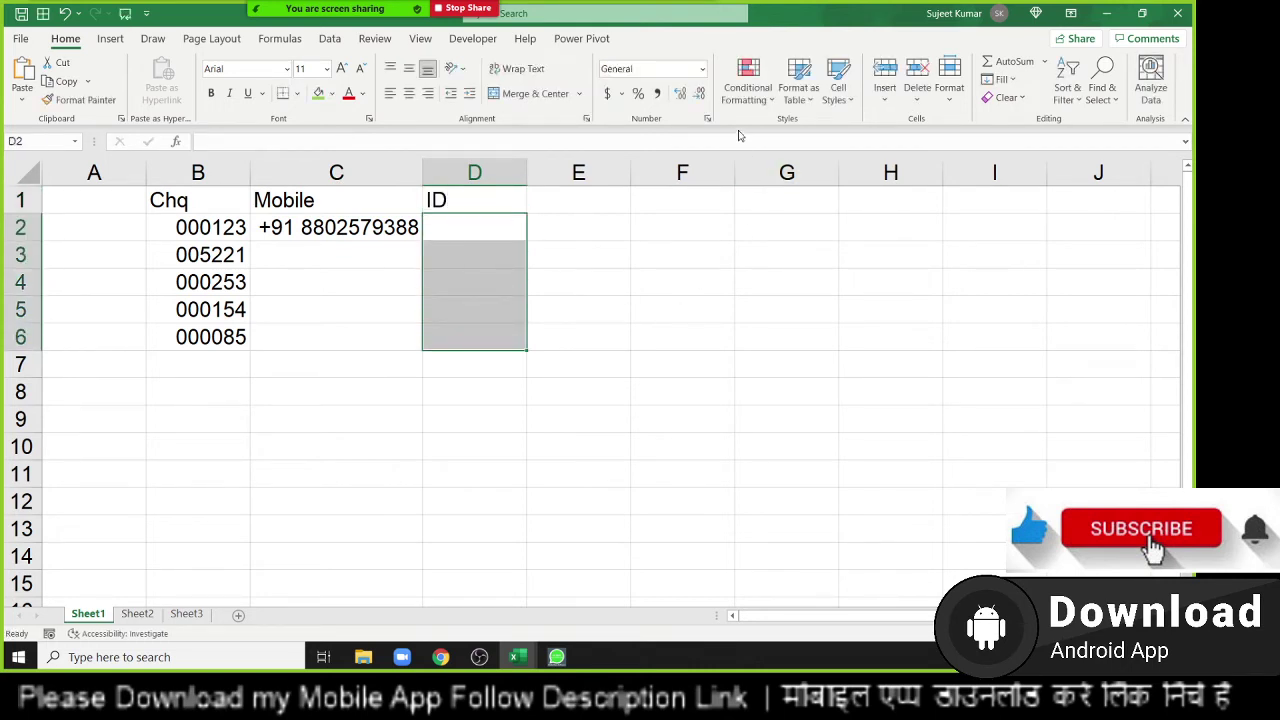
# - Give D2:D6 the custom number format ### - ### - ###
pyautogui.click(707, 119)
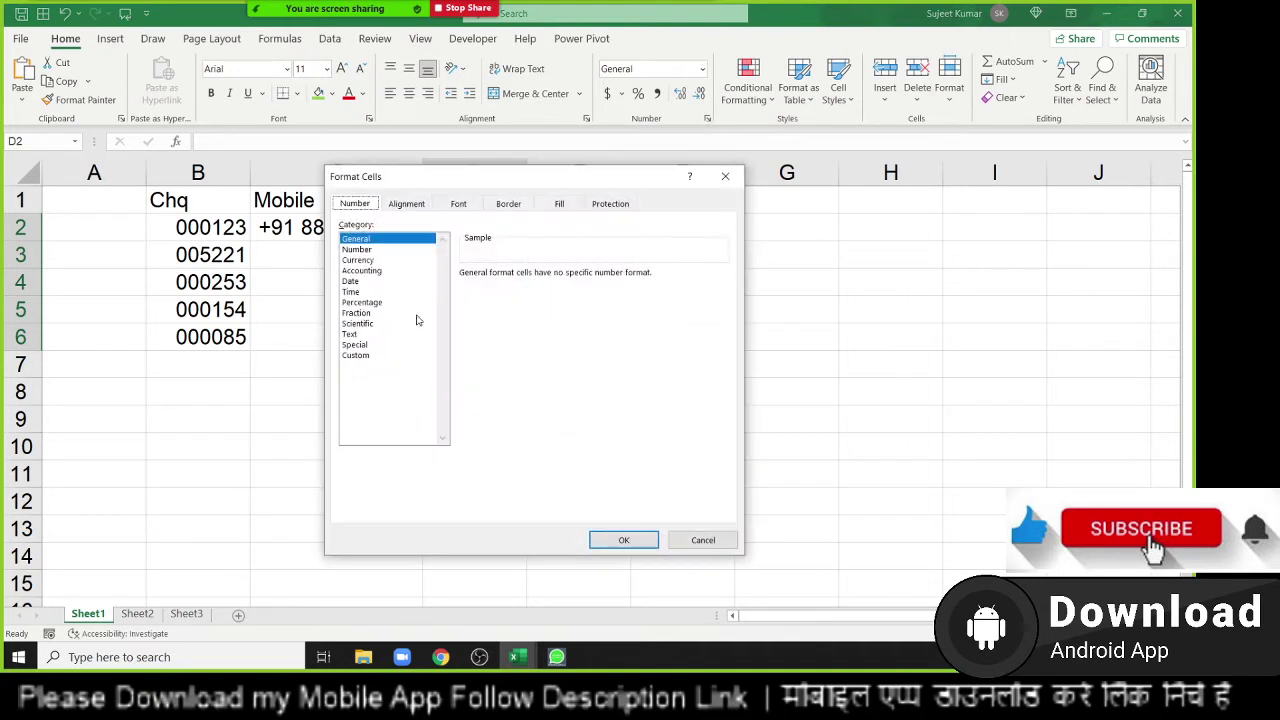
pyautogui.click(365, 356)
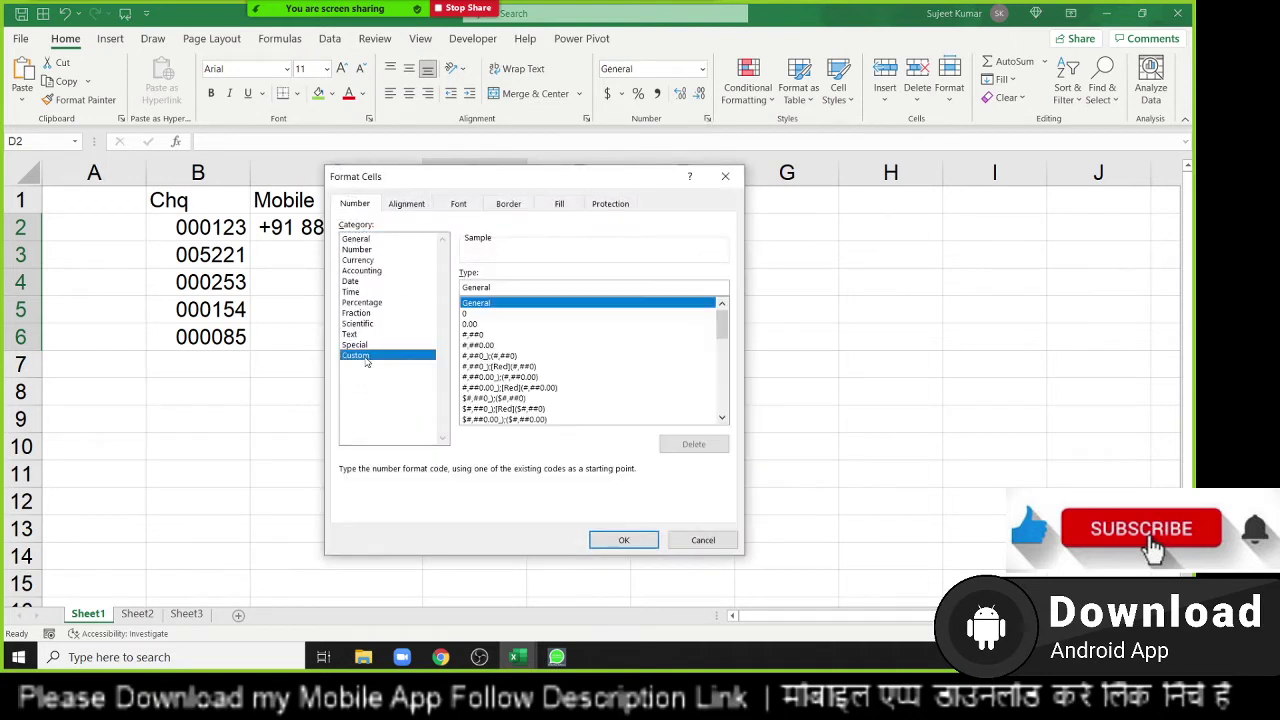
pyautogui.doubleClick(474, 287)
pyautogui.write('+911')
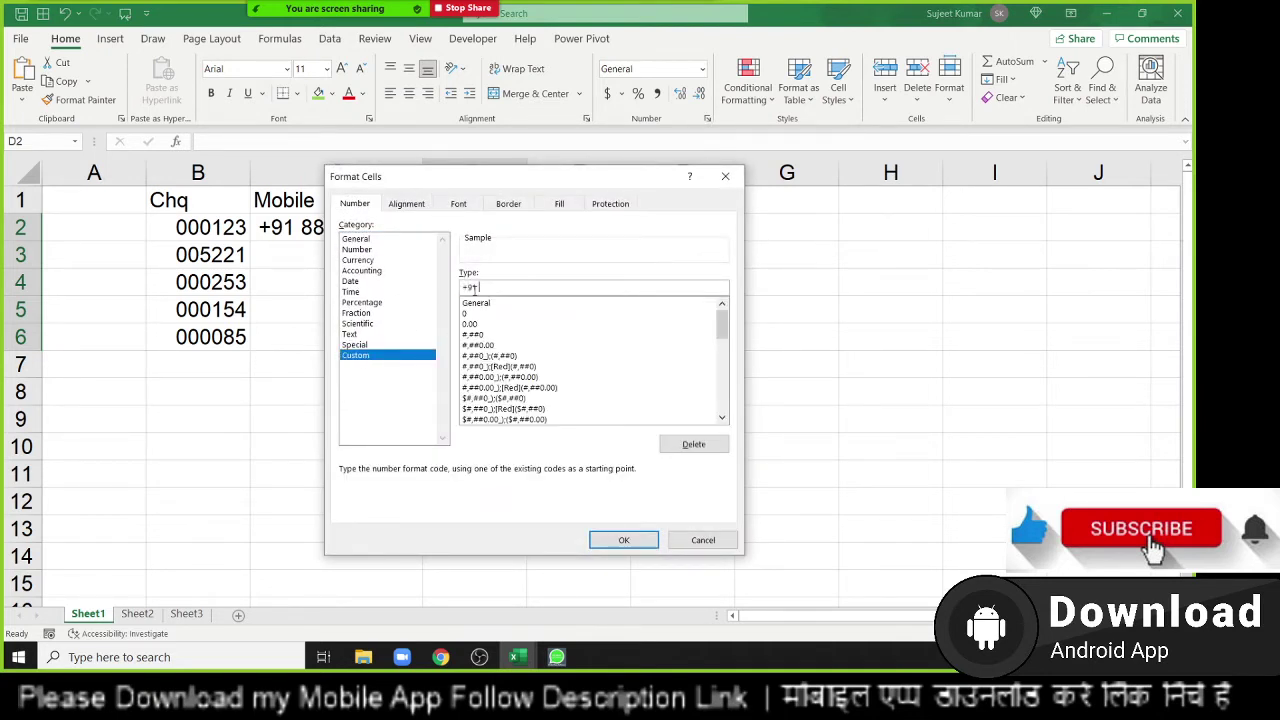
pyautogui.write(' ##')
pyautogui.write('######')
pyautogui.write('###')
pyautogui.moveTo(465, 177); pyautogui.dragTo(698, 180)
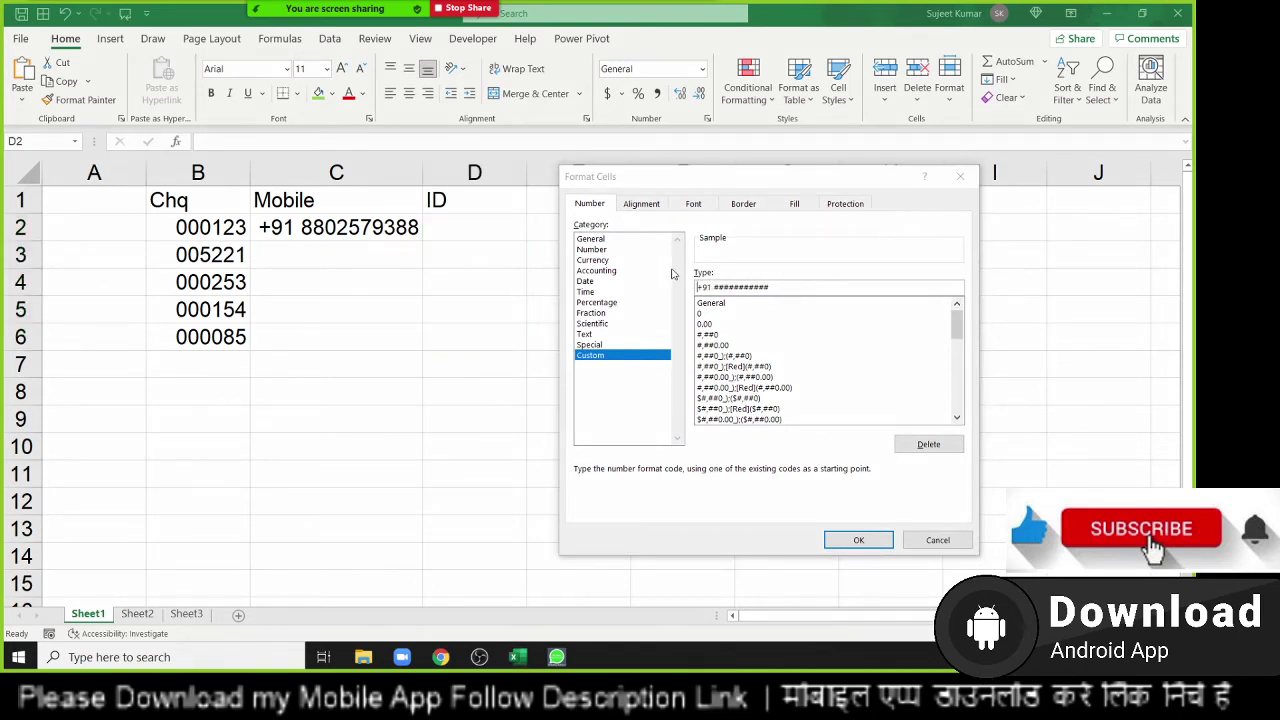
pyautogui.click(725, 287)
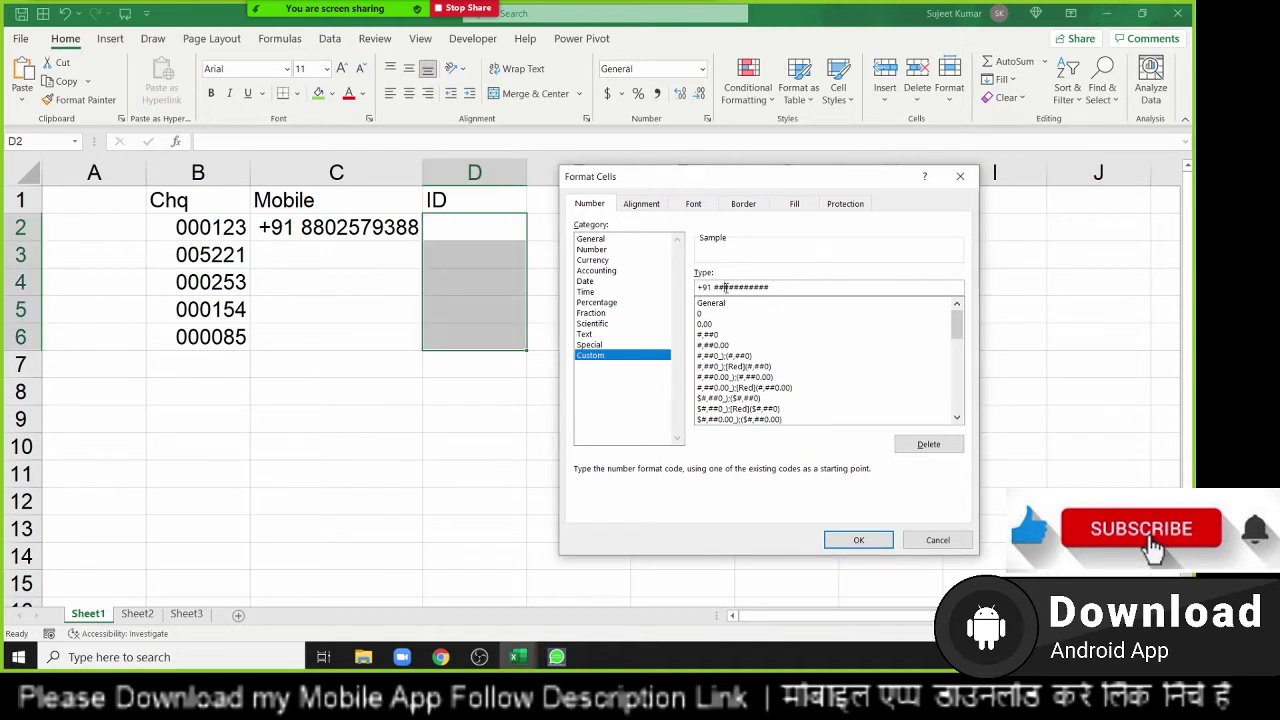
pyautogui.doubleClick(725, 287)
pyautogui.press('BackSpace')
pyautogui.press('BackSpace')
pyautogui.press('BackSpace')
pyautogui.press('BackSpace')
pyautogui.press('BackSpace')
pyautogui.write('###')
pyautogui.write(' - ')
pyautogui.write('###')
pyautogui.write(' - ###')
pyautogui.click(857, 540)
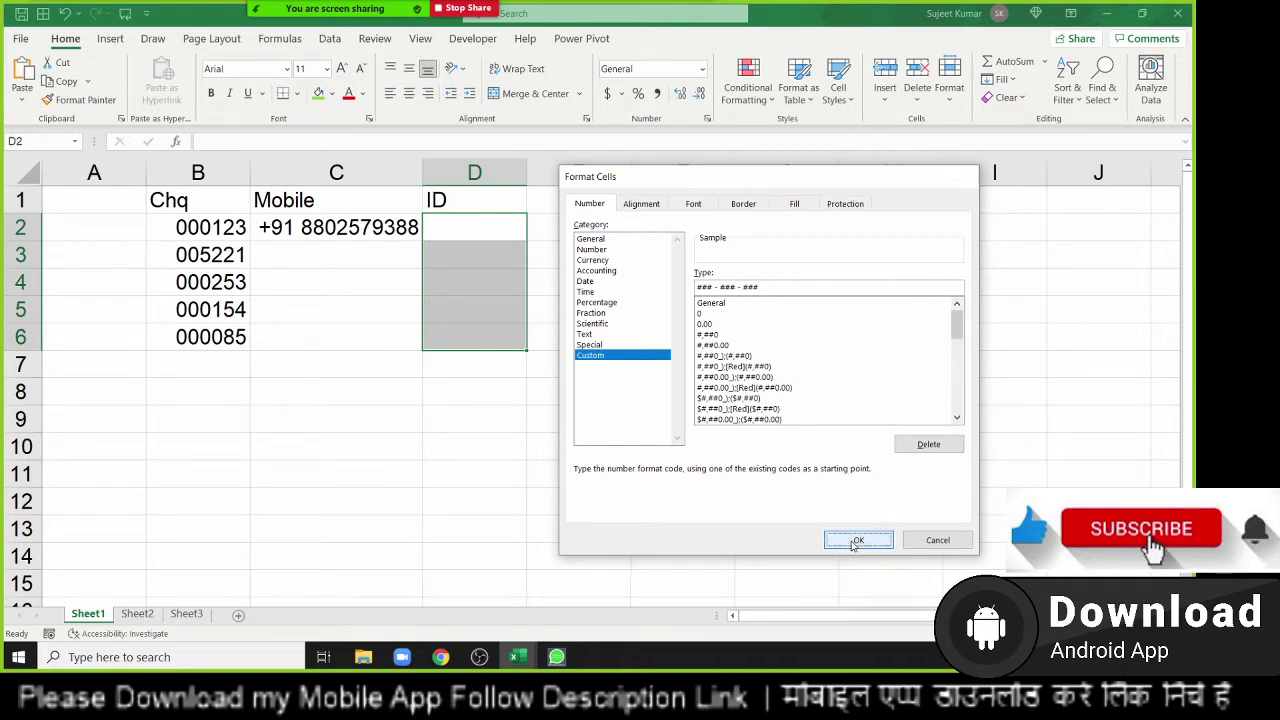
pyautogui.click(471, 224)
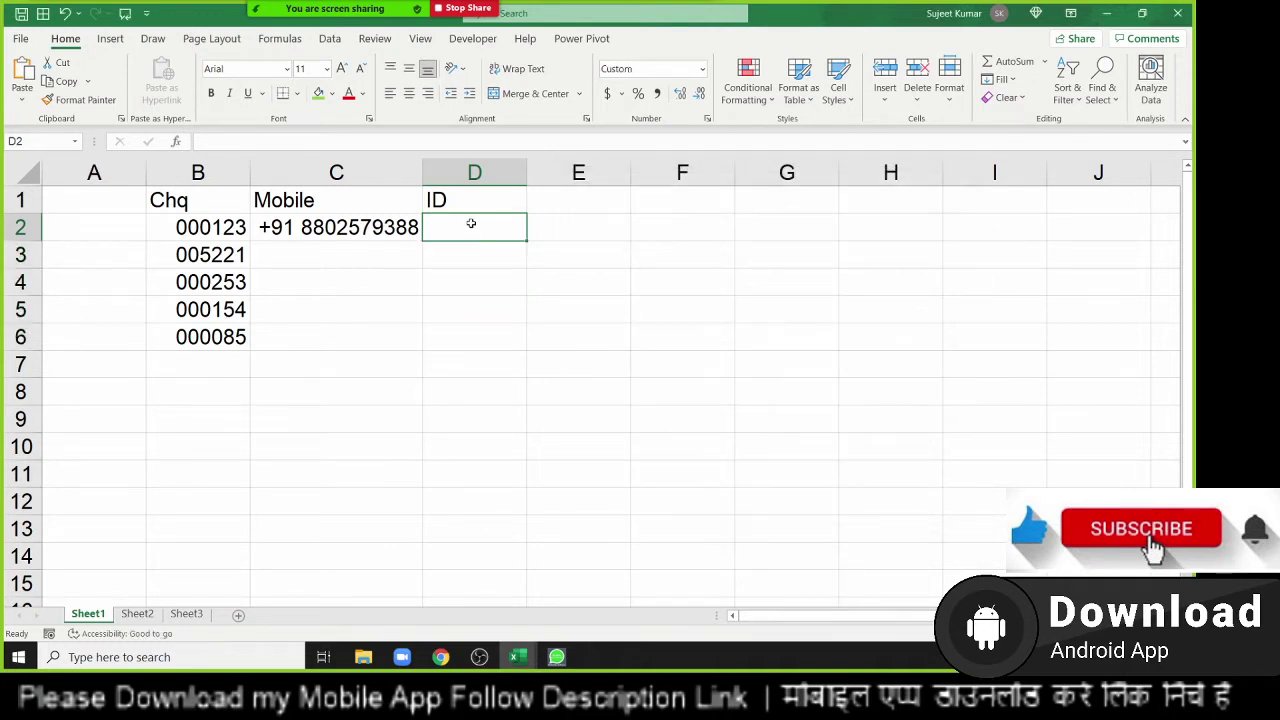
# - Enter the ID 123 - 963 - 258 in D2 and check its stored value
pyautogui.write('123 - 963 - ')
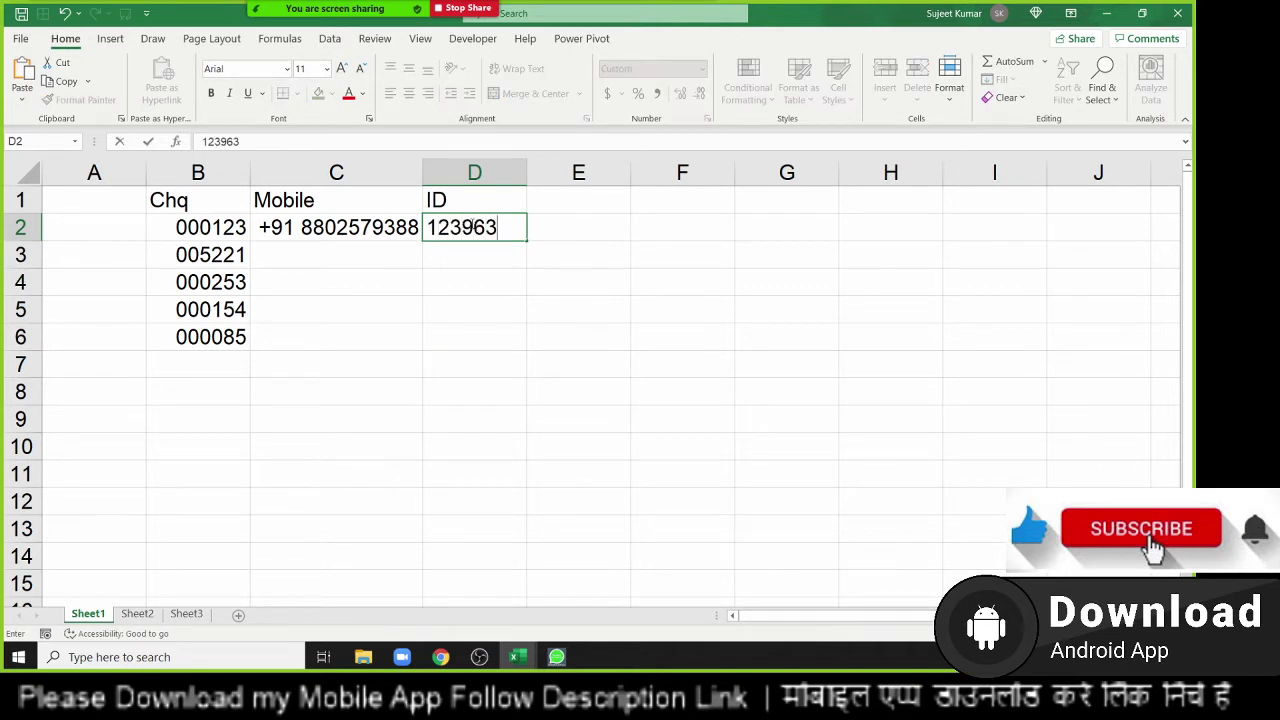
pyautogui.write('258')
pyautogui.press('Return')
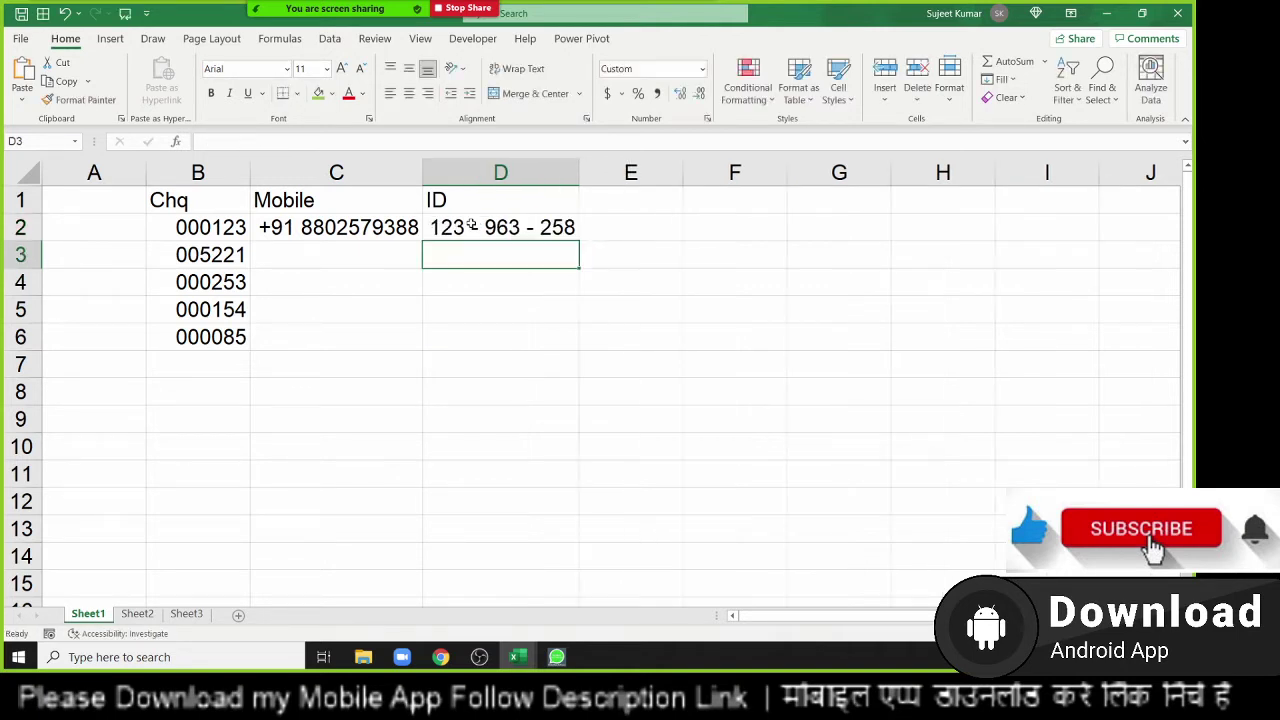
pyautogui.press('Up')
pyautogui.press('Down')
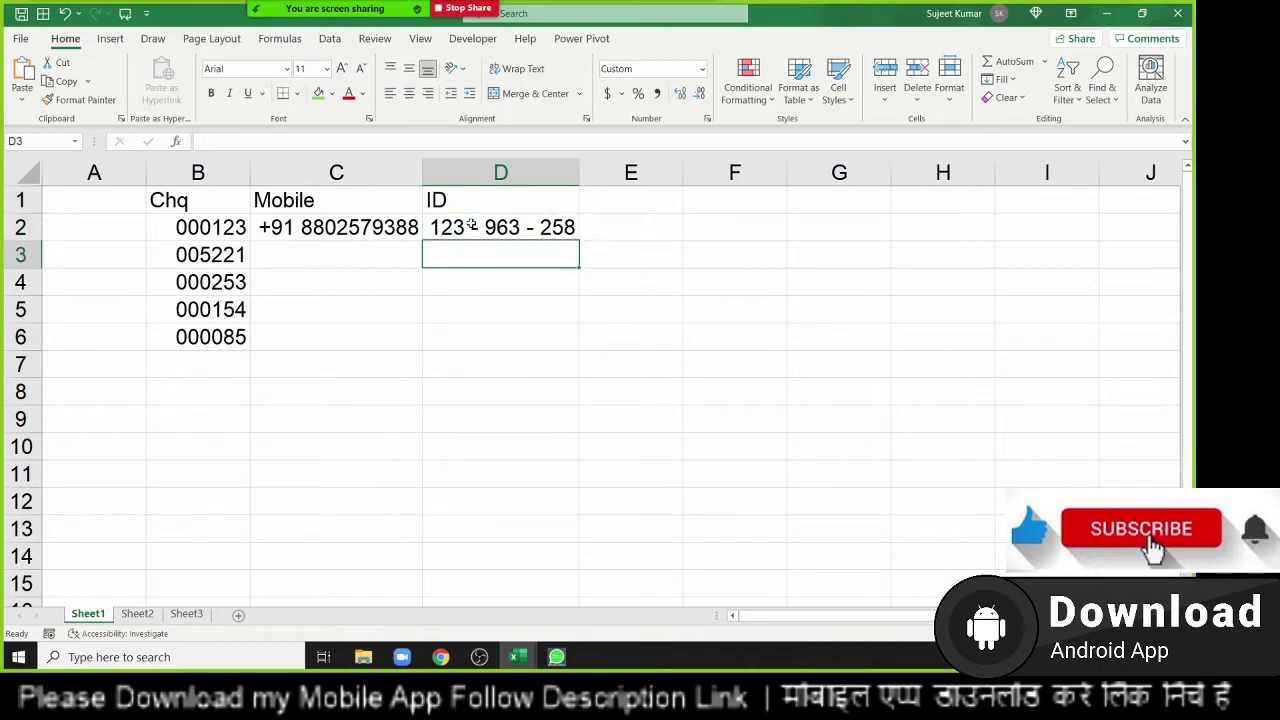
pyautogui.press('Down')
pyautogui.press('Up')
pyautogui.press('Up')
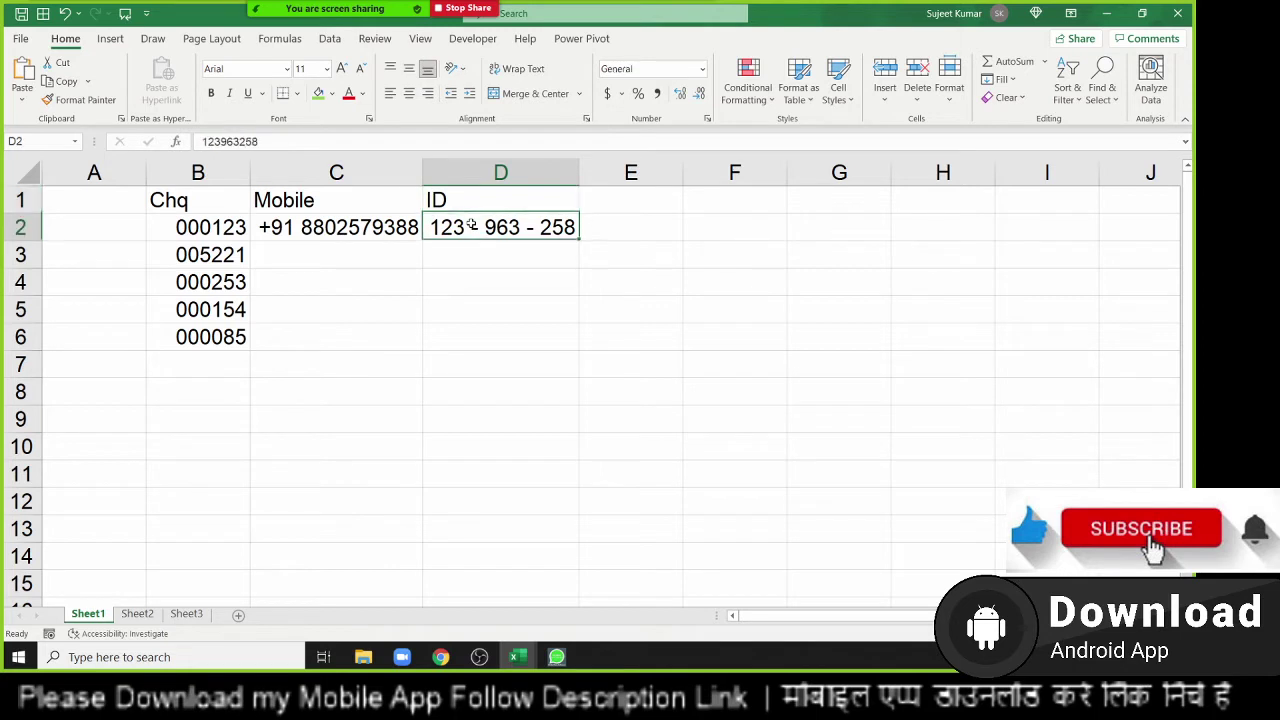
pyautogui.press('Right')
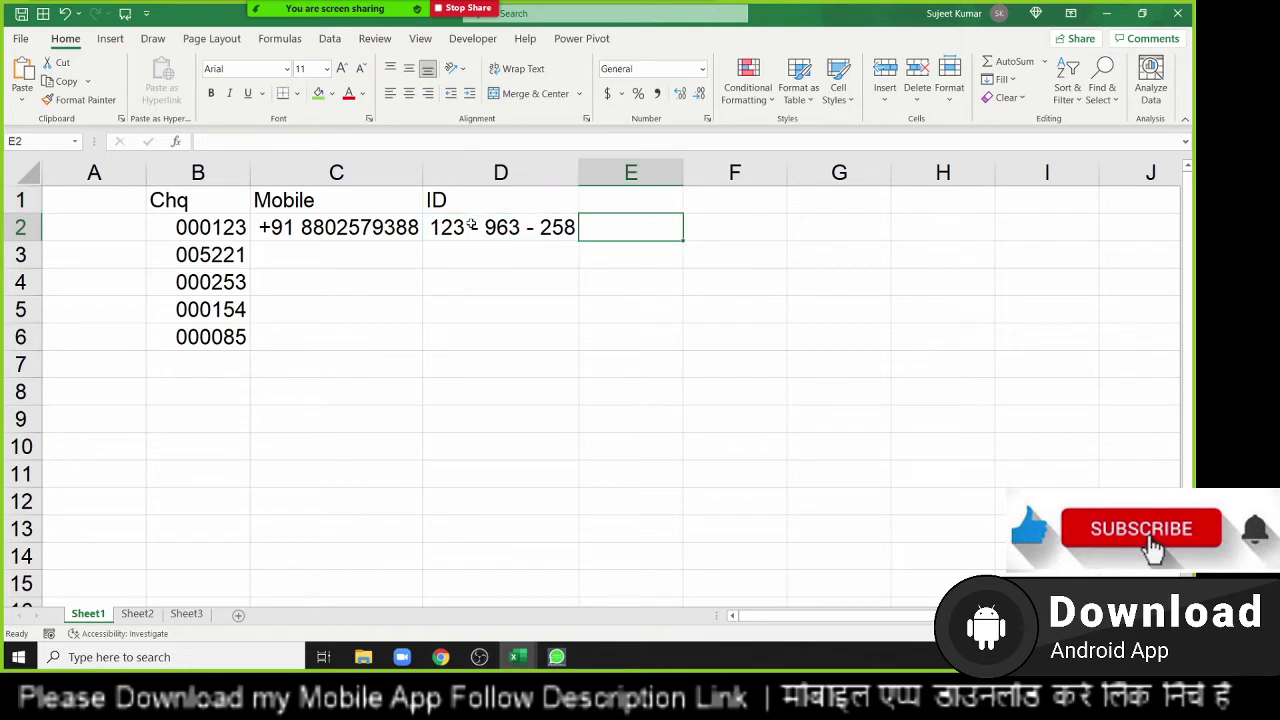
pyautogui.press('Up')
# - Confirm the A/c heading in E1 and close the meeting participants list
pyautogui.write('A/')
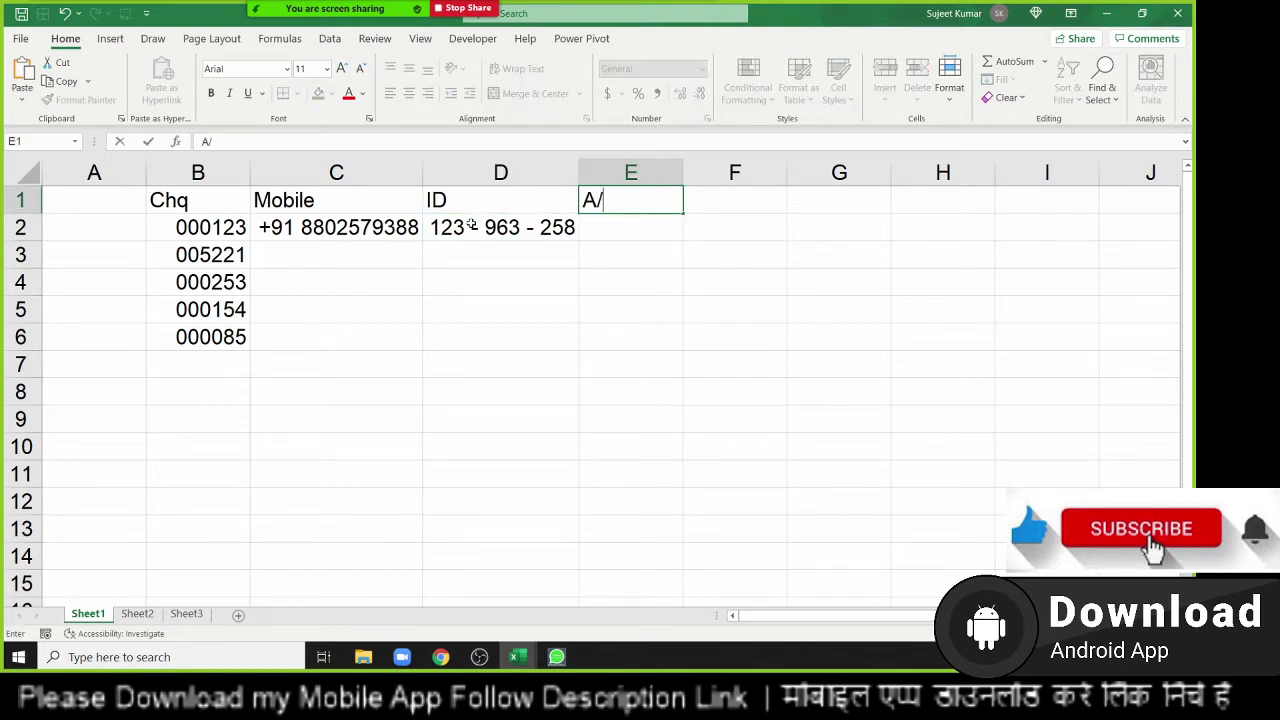
pyautogui.write('c')
pyautogui.press('Return')
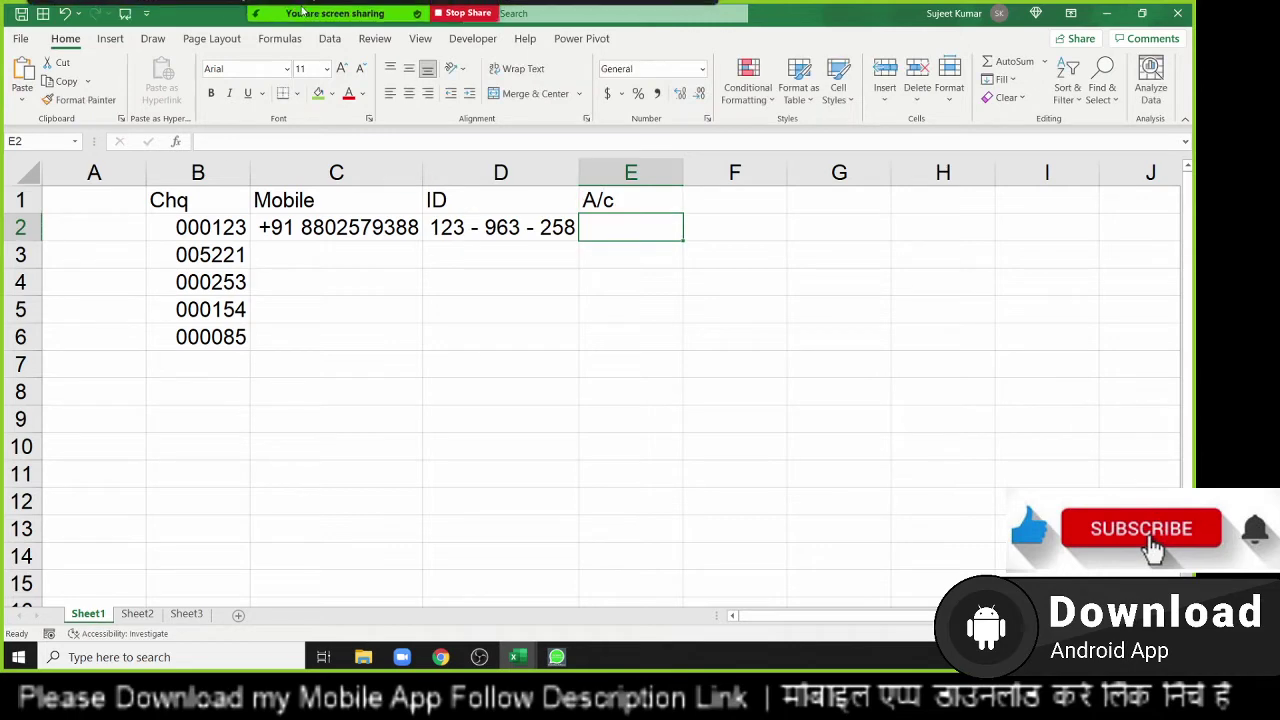
pyautogui.click(334, 16)
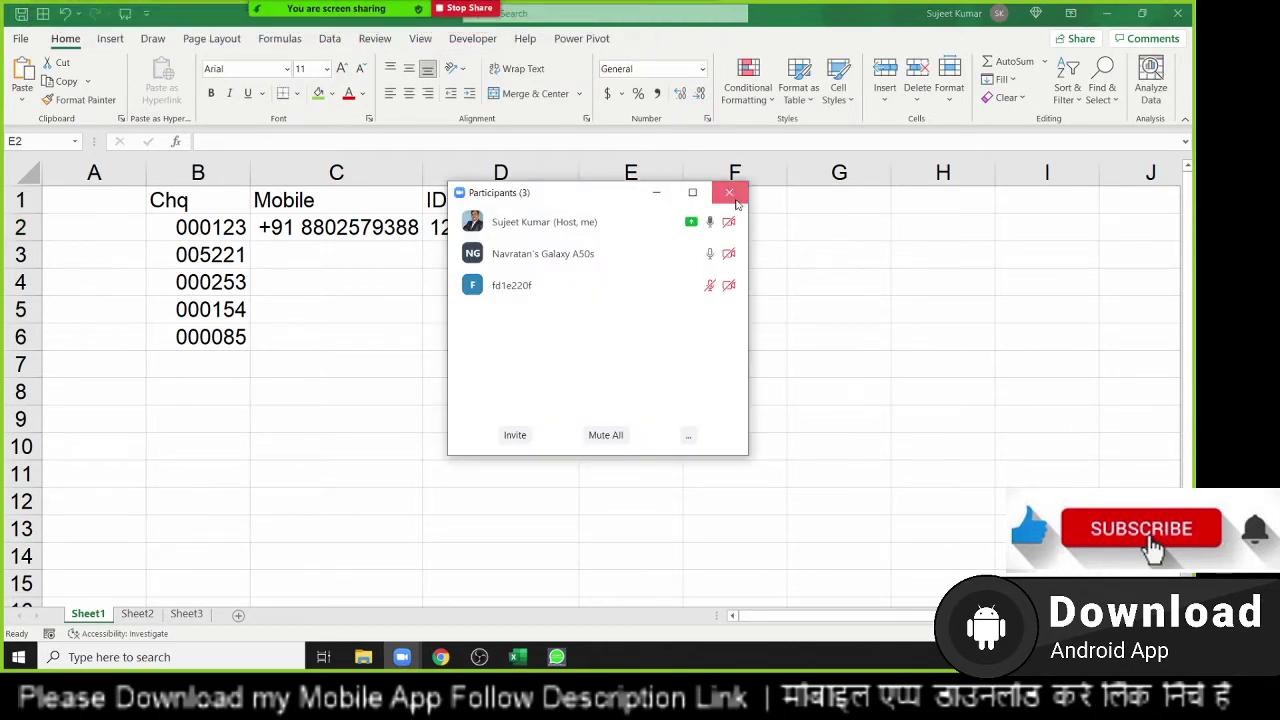
pyautogui.moveTo(600, 285)
pyautogui.click(712, 285)
pyautogui.click(729, 192)
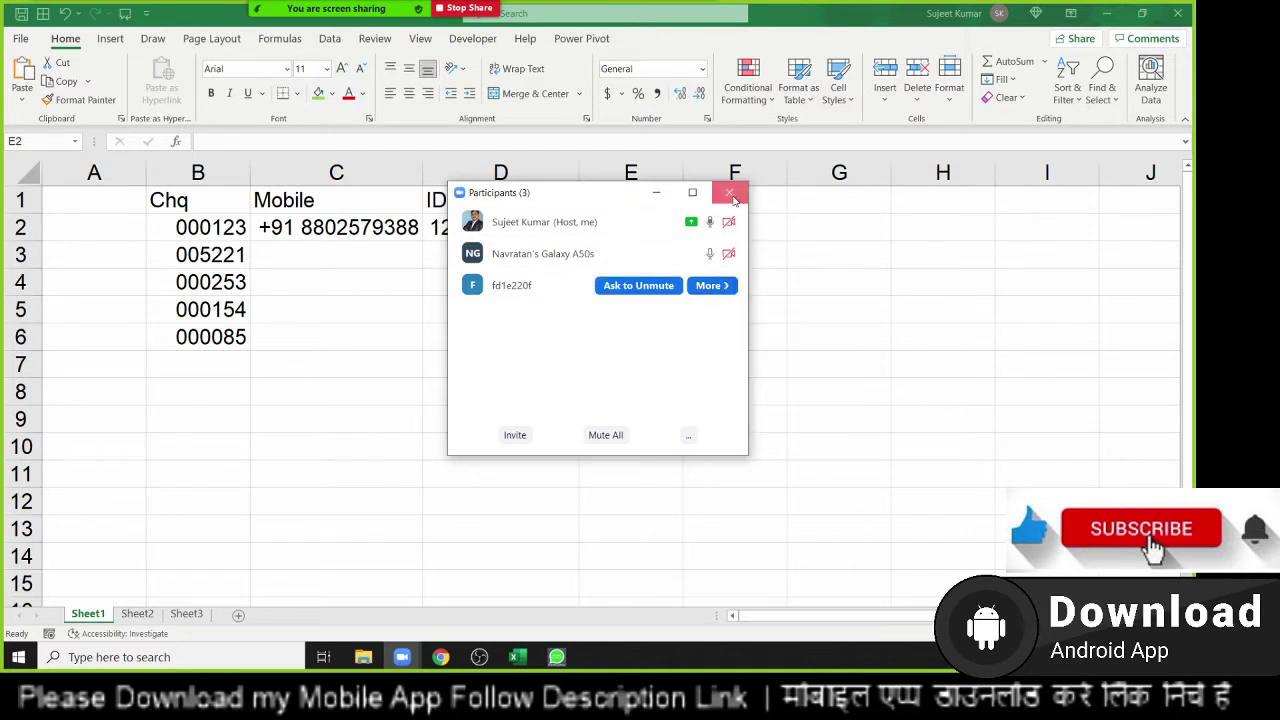
pyautogui.click(729, 192)
# - Enter a 12-digit account number in E2, which displays in scientific notation
pyautogui.click(606, 224)
pyautogui.write('1')
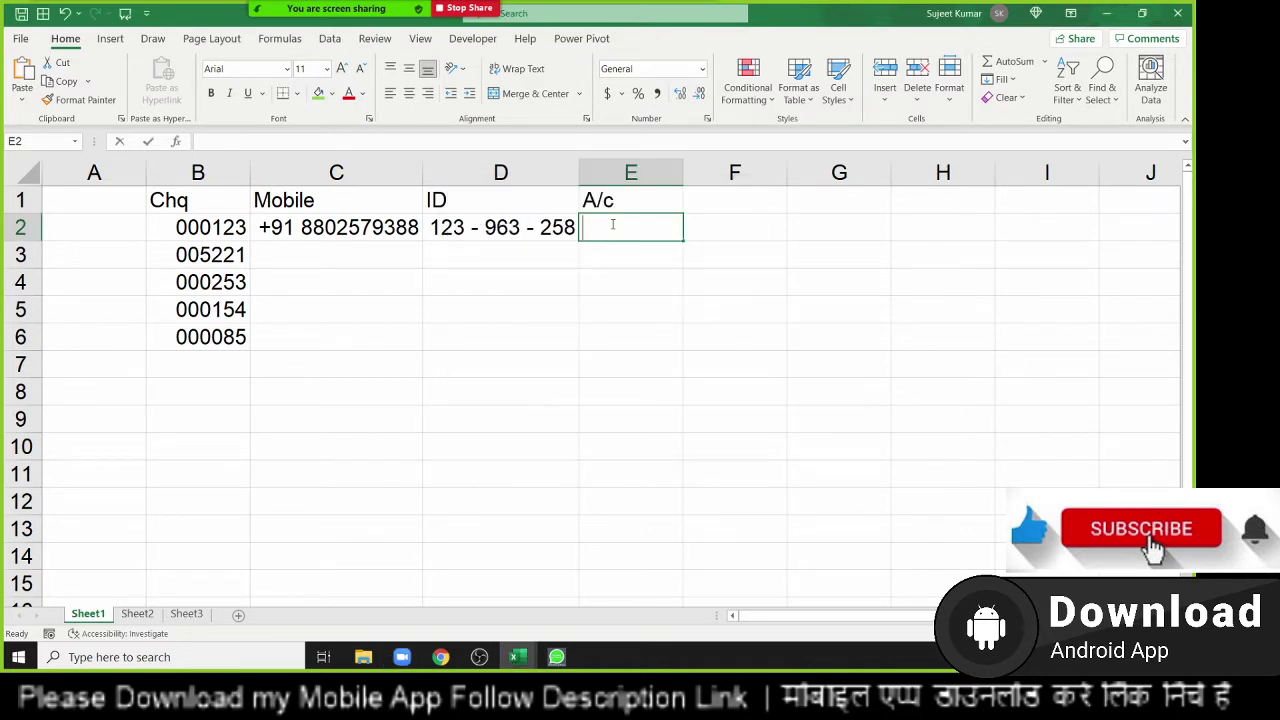
pyautogui.write('2365478')
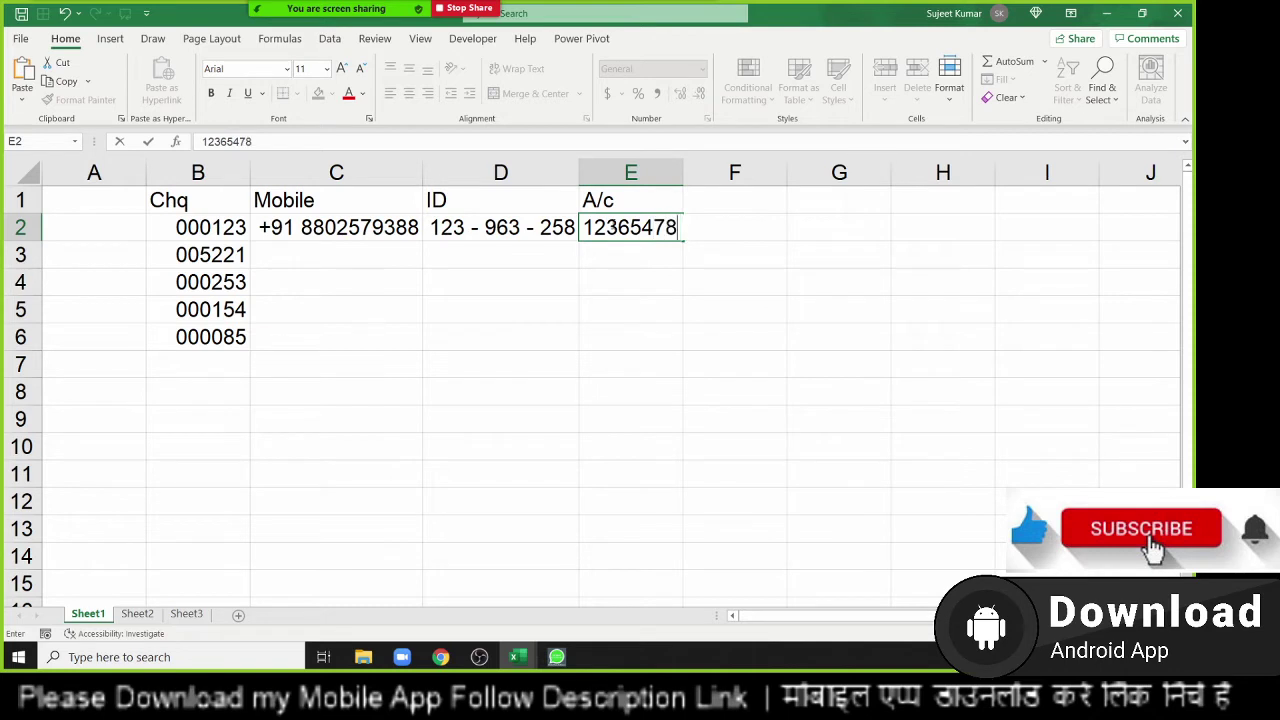
pyautogui.write('9')
pyautogui.press('Return')
pyautogui.click(612, 224)
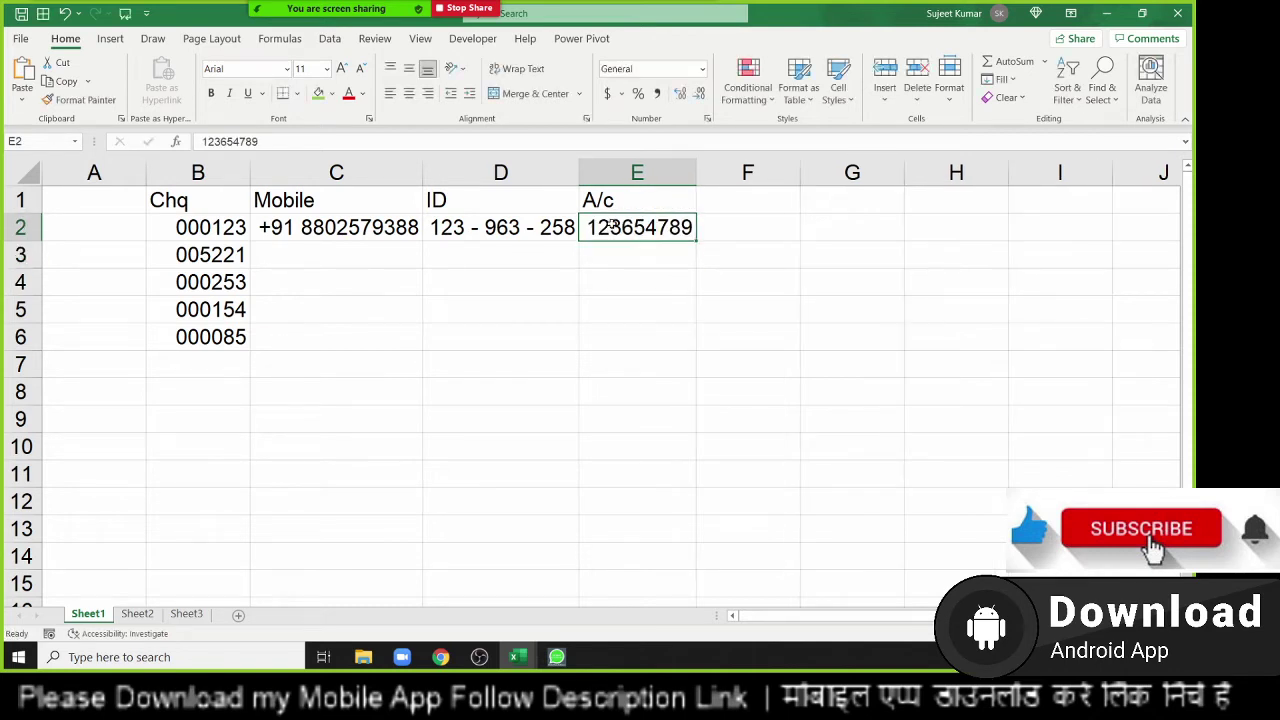
pyautogui.press('F2')
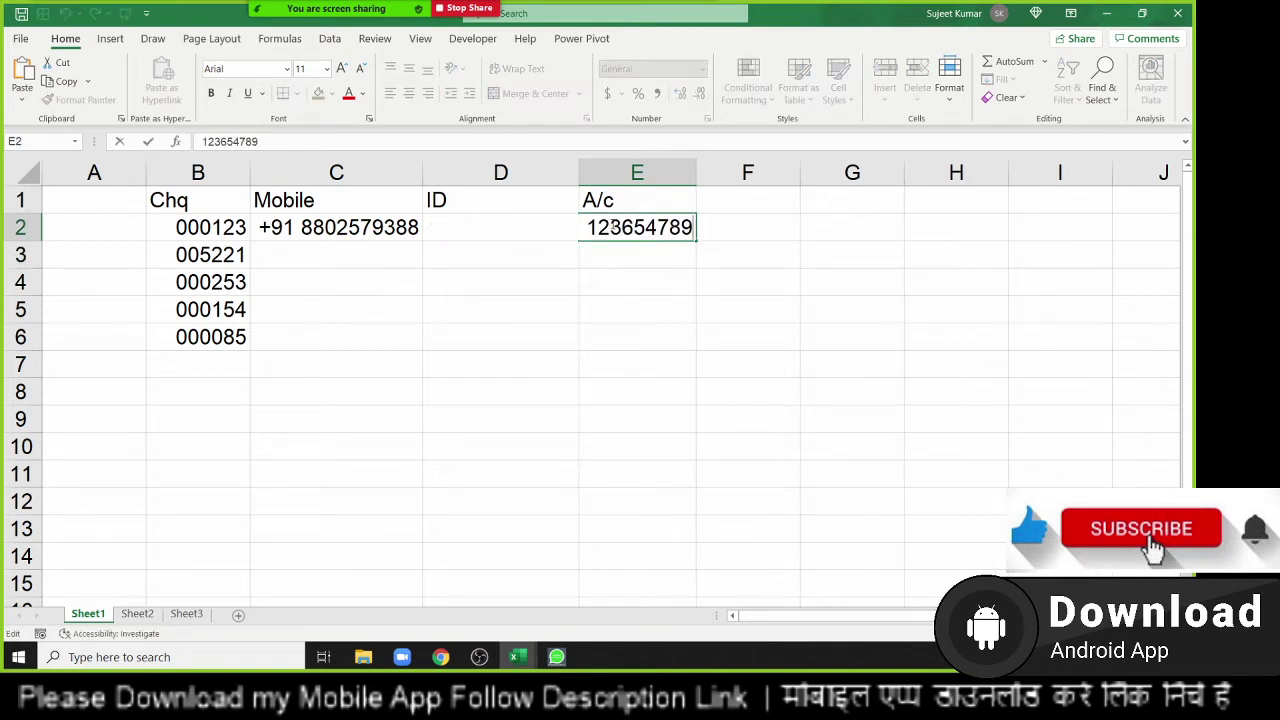
pyautogui.write('21')
pyautogui.press('Return')
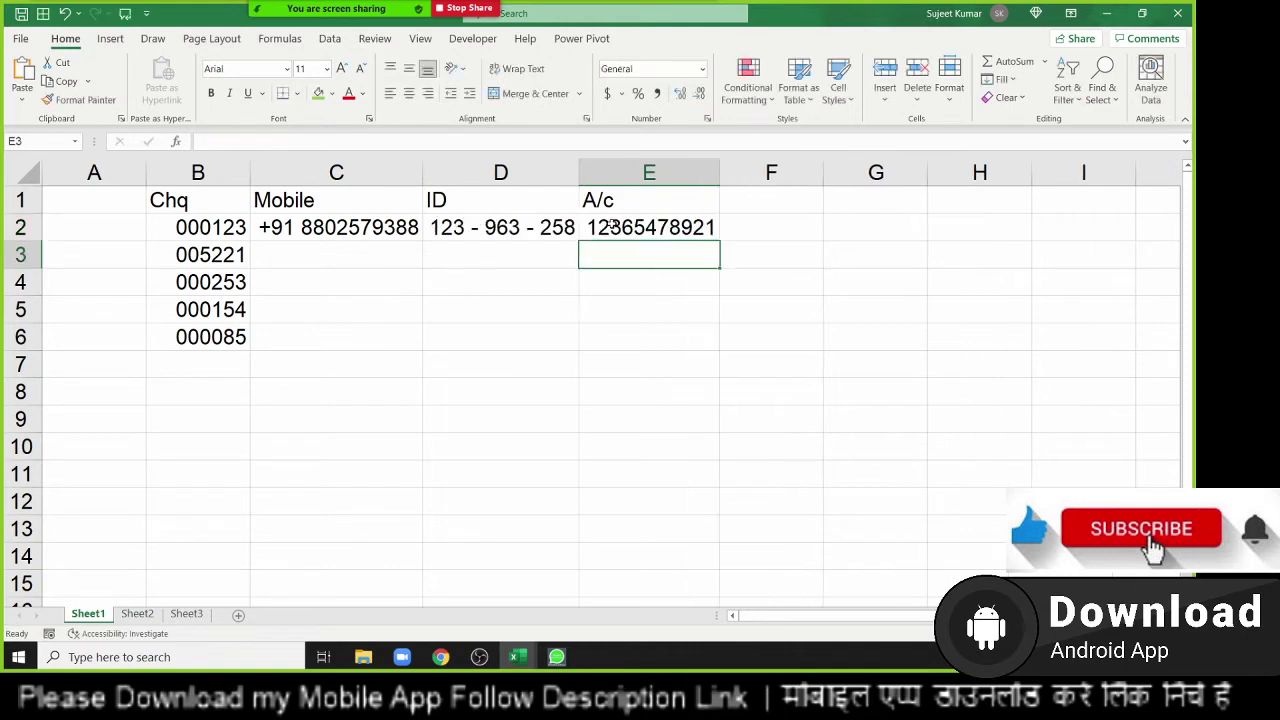
pyautogui.click(612, 224)
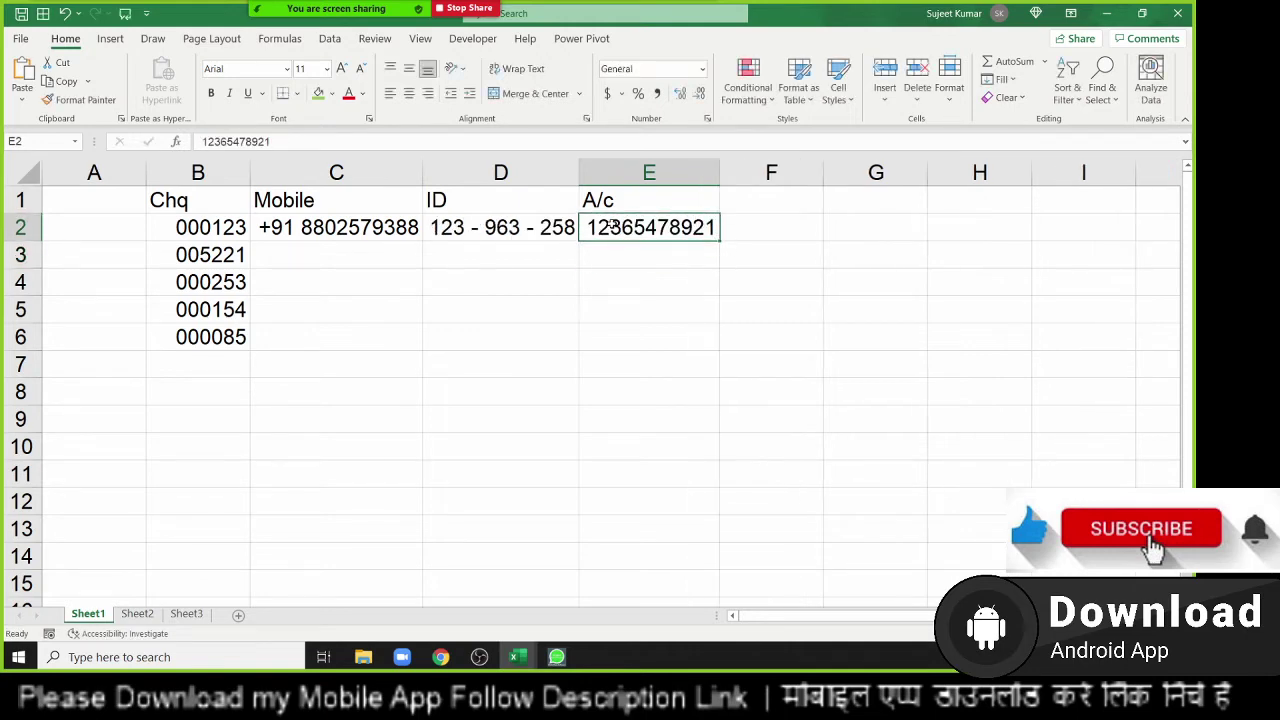
pyautogui.doubleClick(714, 229)
pyautogui.write('8')
pyautogui.press('Return')
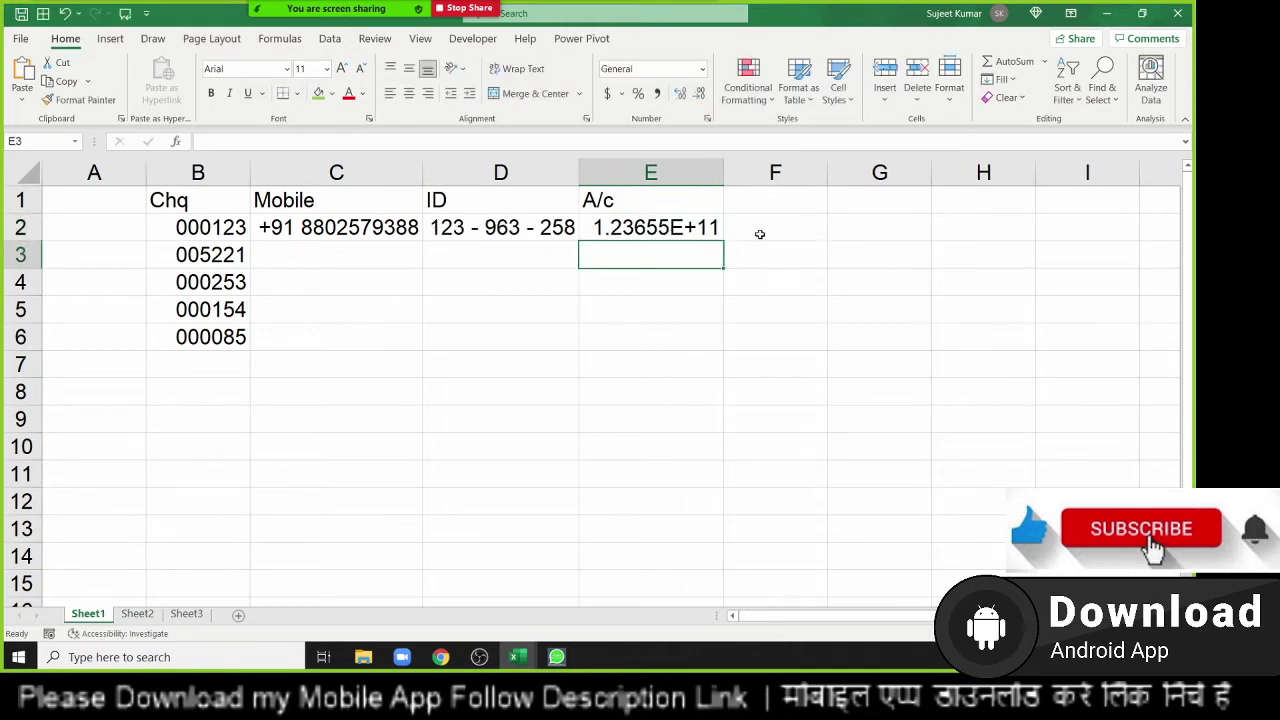
pyautogui.press('Up')
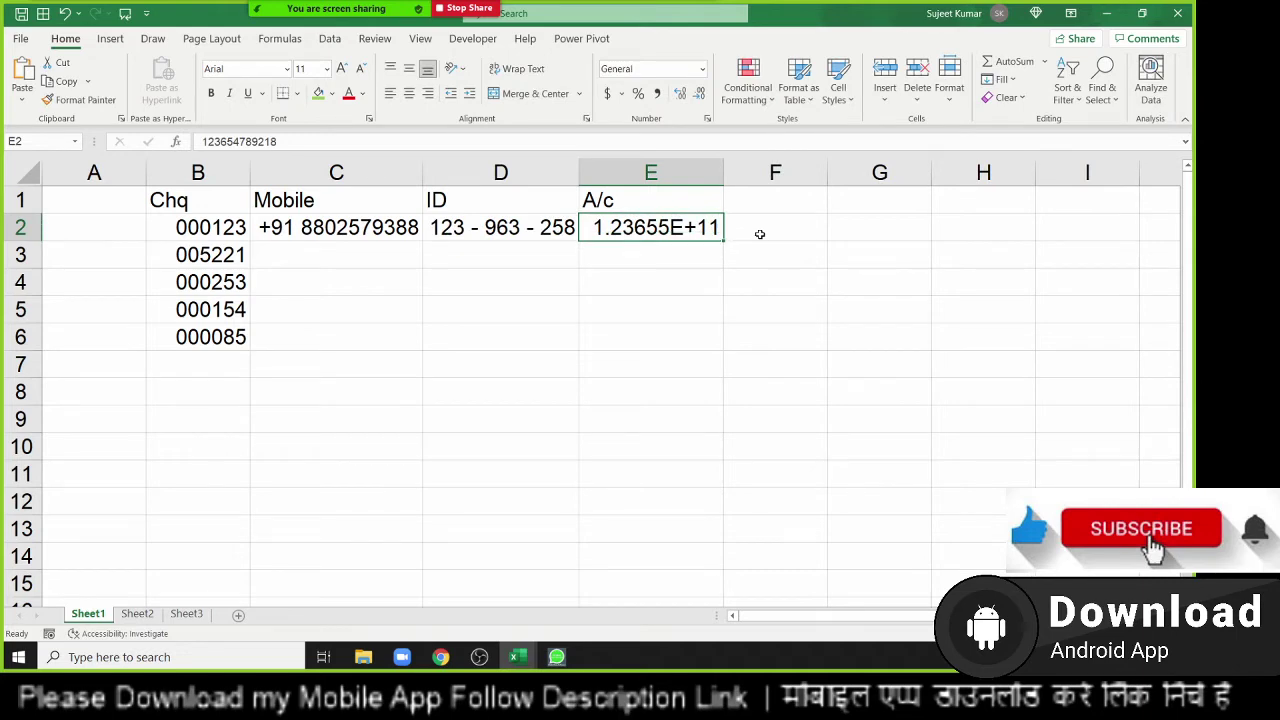
# - Give E2:E4 the custom number format 0 so account numbers show all digits
pyautogui.keyDown('shift'); pyautogui.click(677, 281); pyautogui.keyUp('shift')
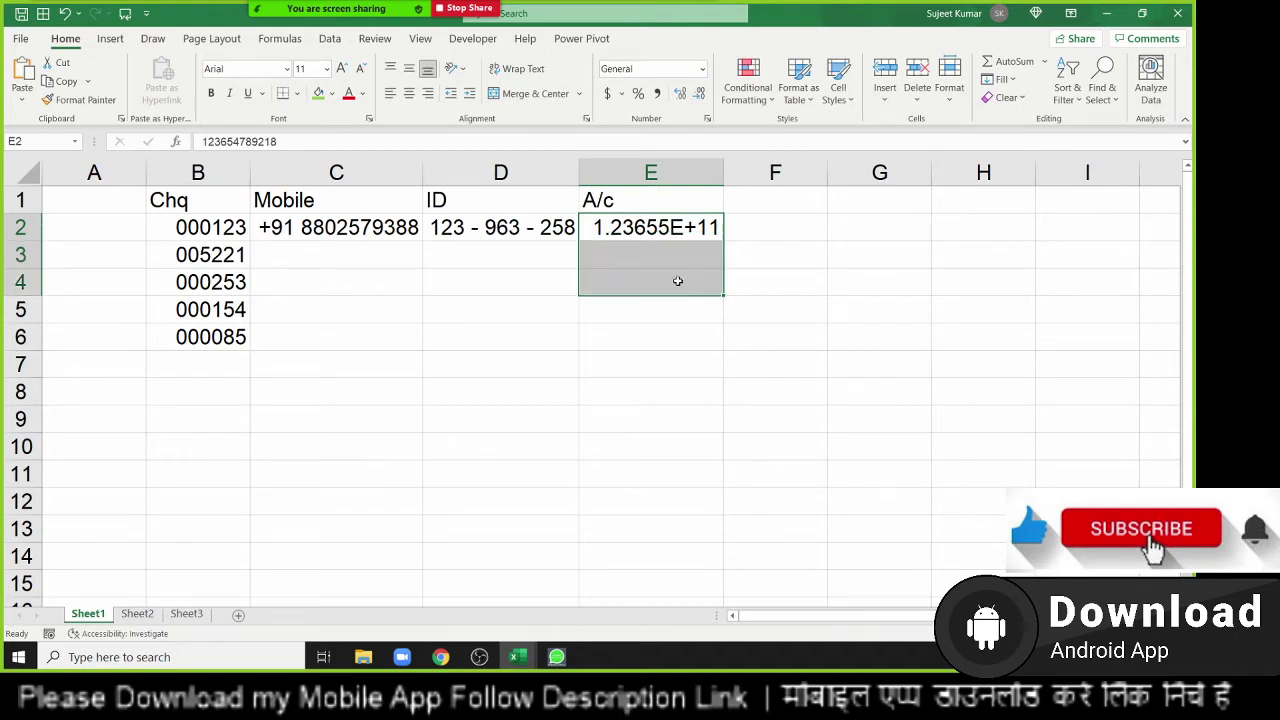
pyautogui.rightClick(670, 267)
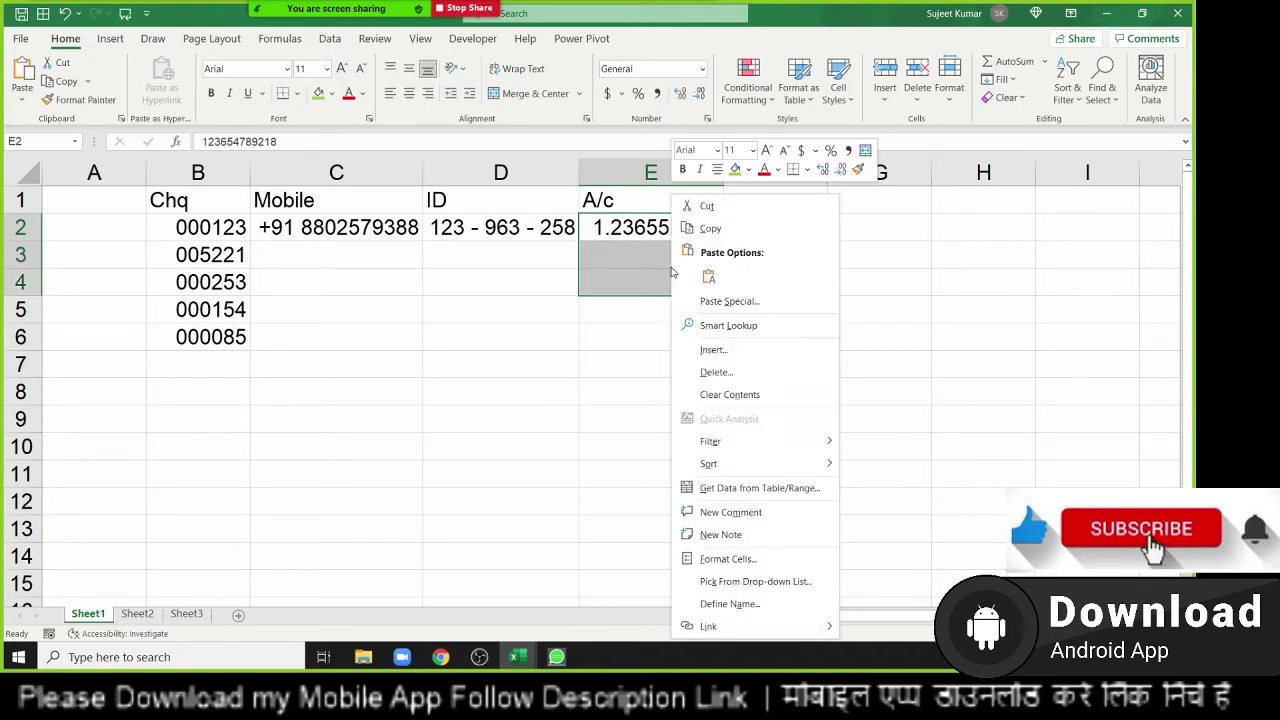
pyautogui.click(729, 561)
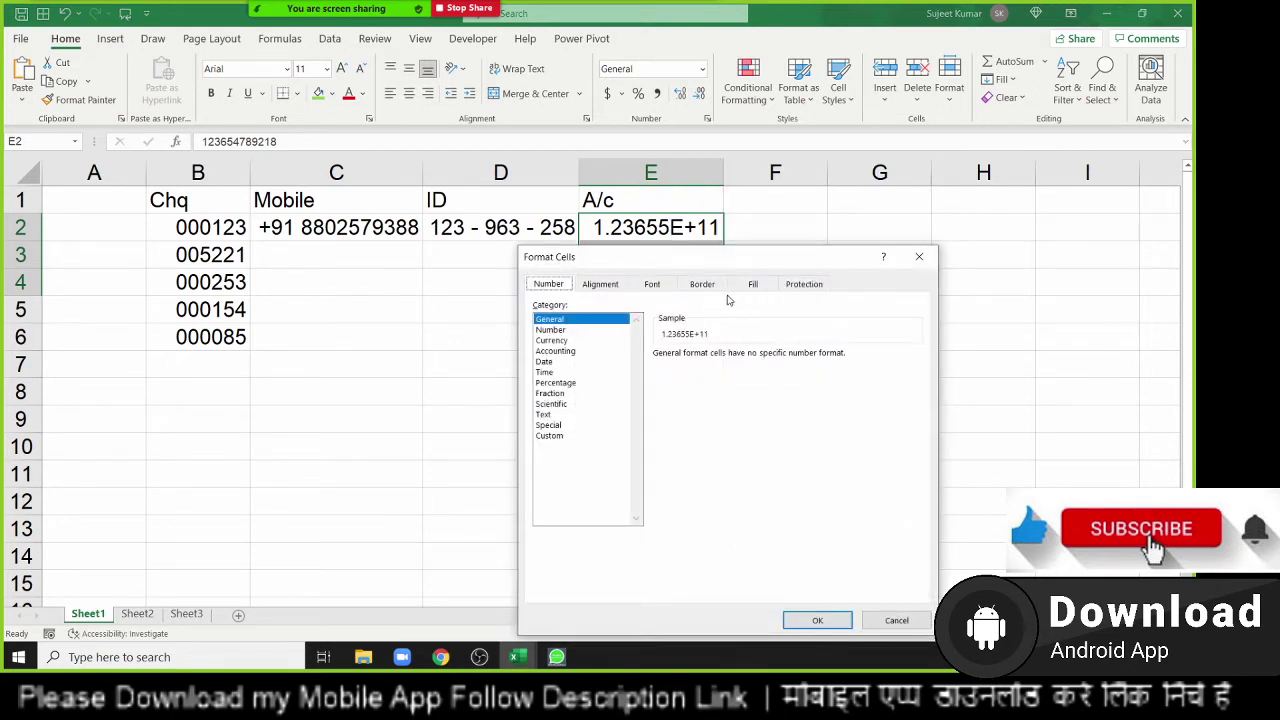
pyautogui.click(566, 435)
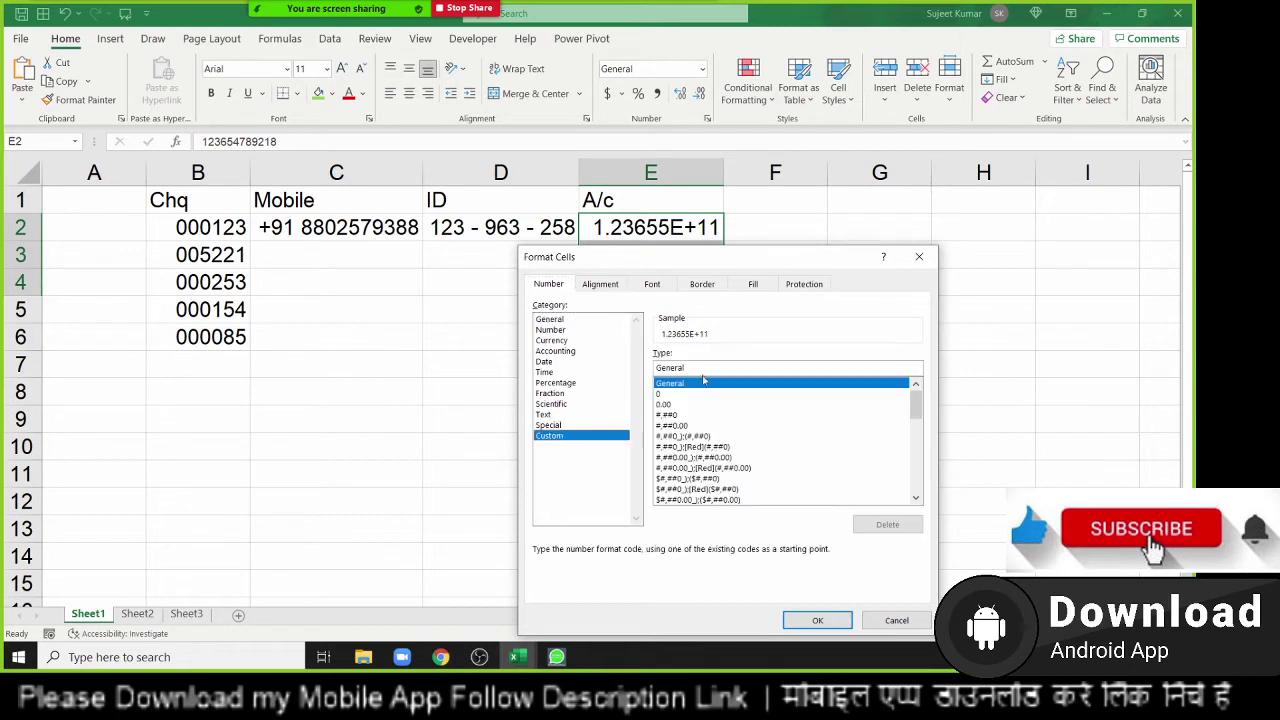
pyautogui.doubleClick(716, 367)
pyautogui.write('0')
pyautogui.press('Return')
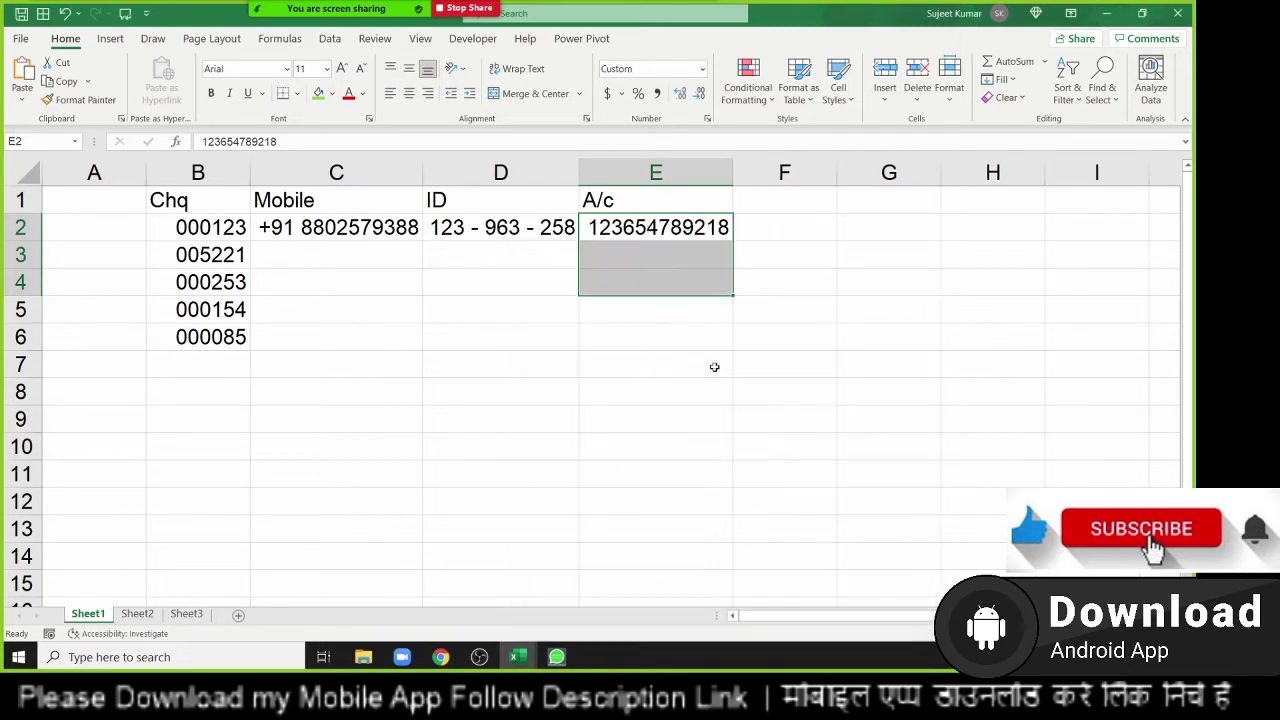
# - Append 8745 to the account number in E2
pyautogui.press('Up')
pyautogui.press('Down')
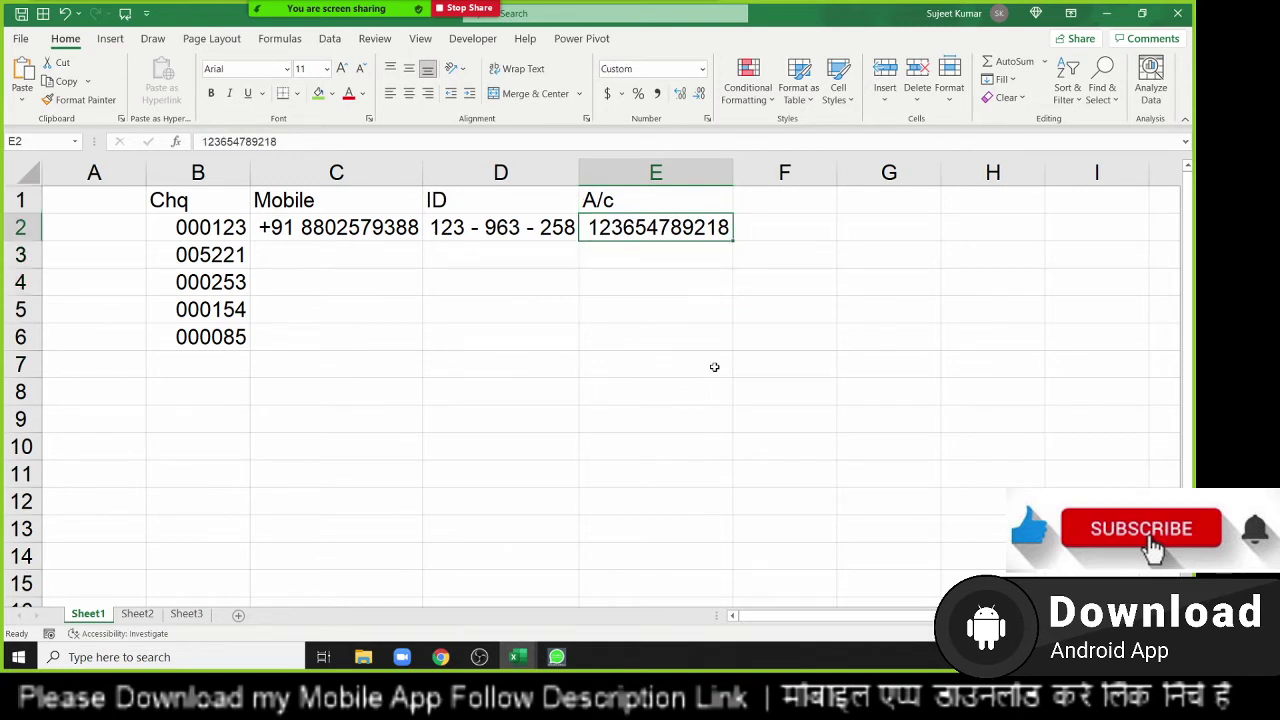
pyautogui.press('F2')
pyautogui.write('87')
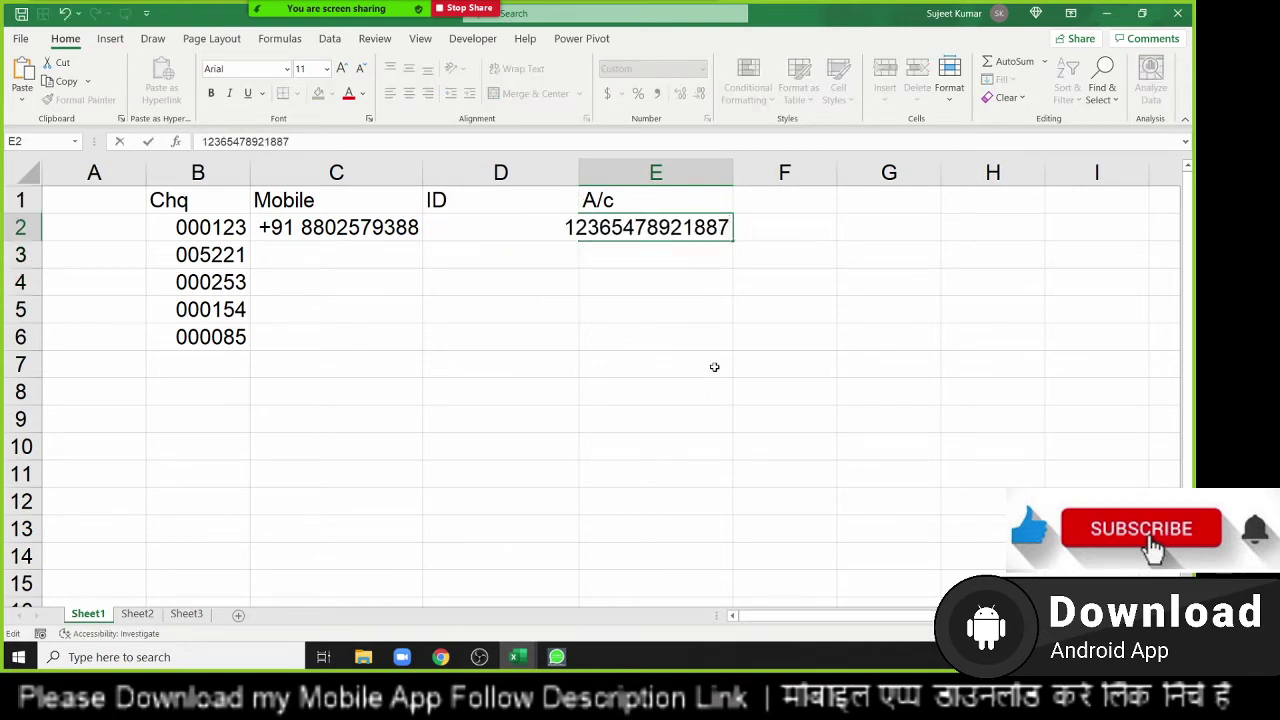
pyautogui.write('45')
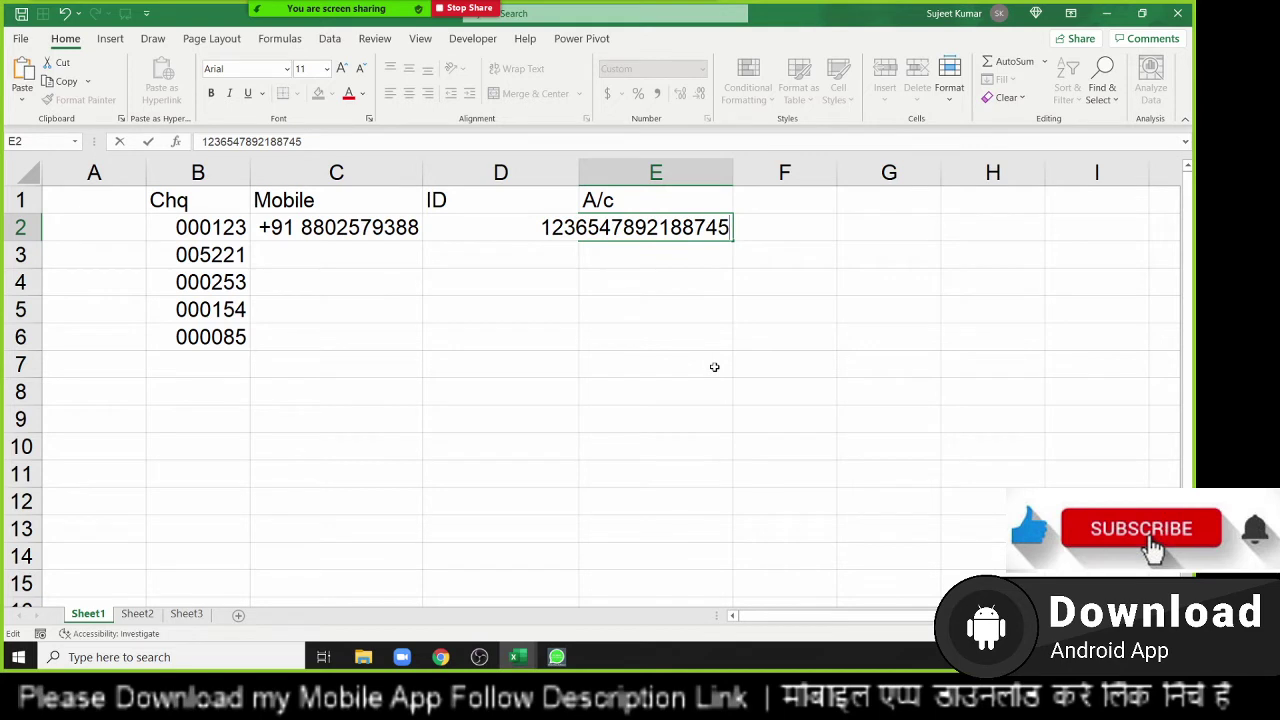
pyautogui.press('Return')
pyautogui.press('Up')
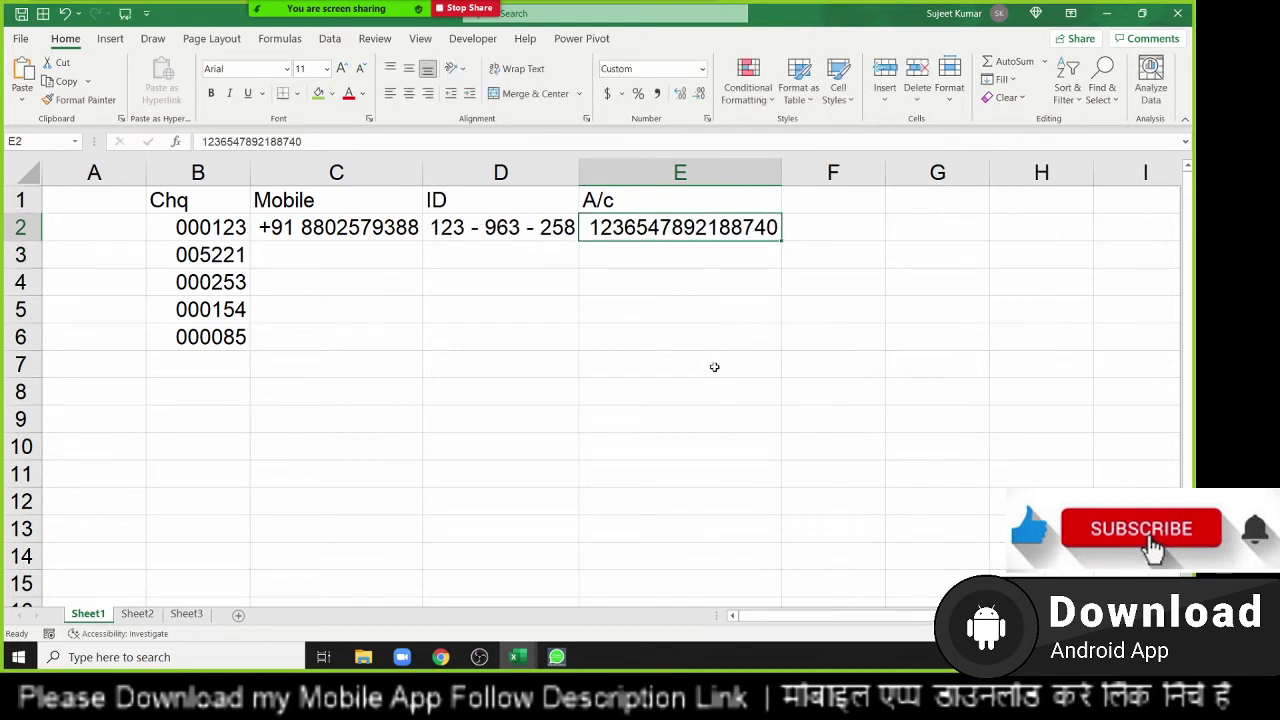
pyautogui.press('F2')
pyautogui.press('BackSpace')
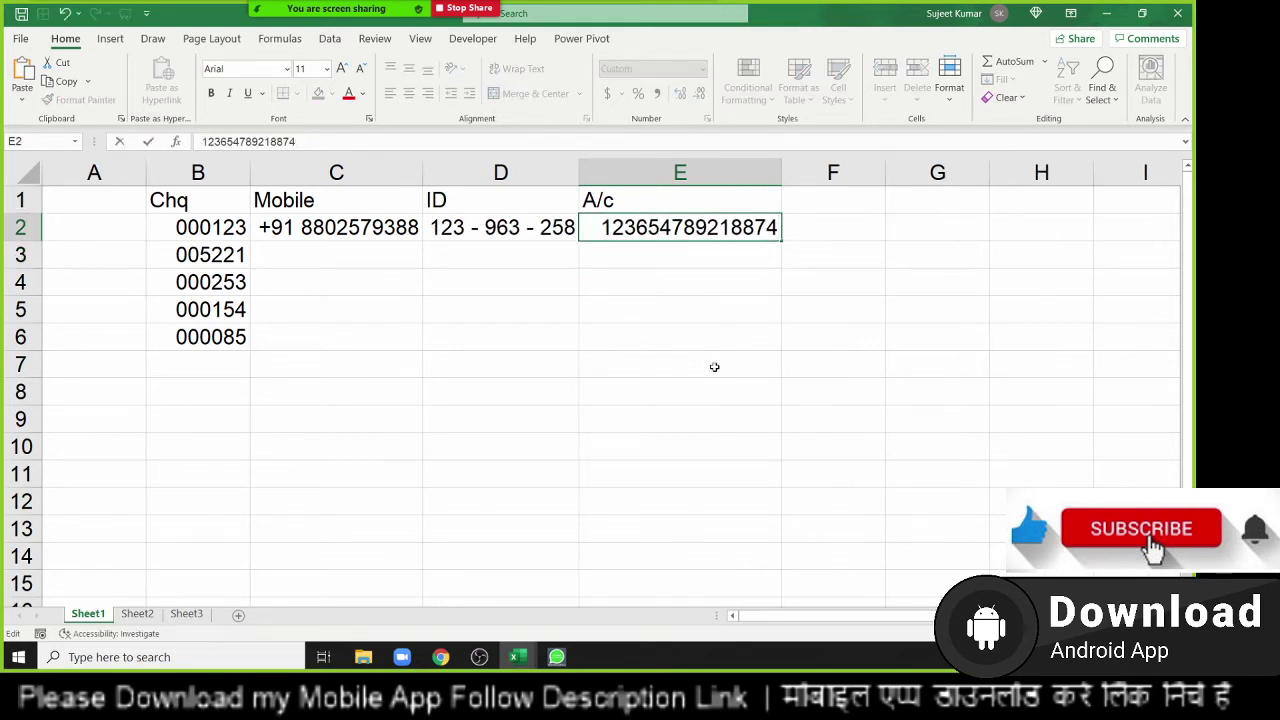
pyautogui.write('8')
pyautogui.press('Return')
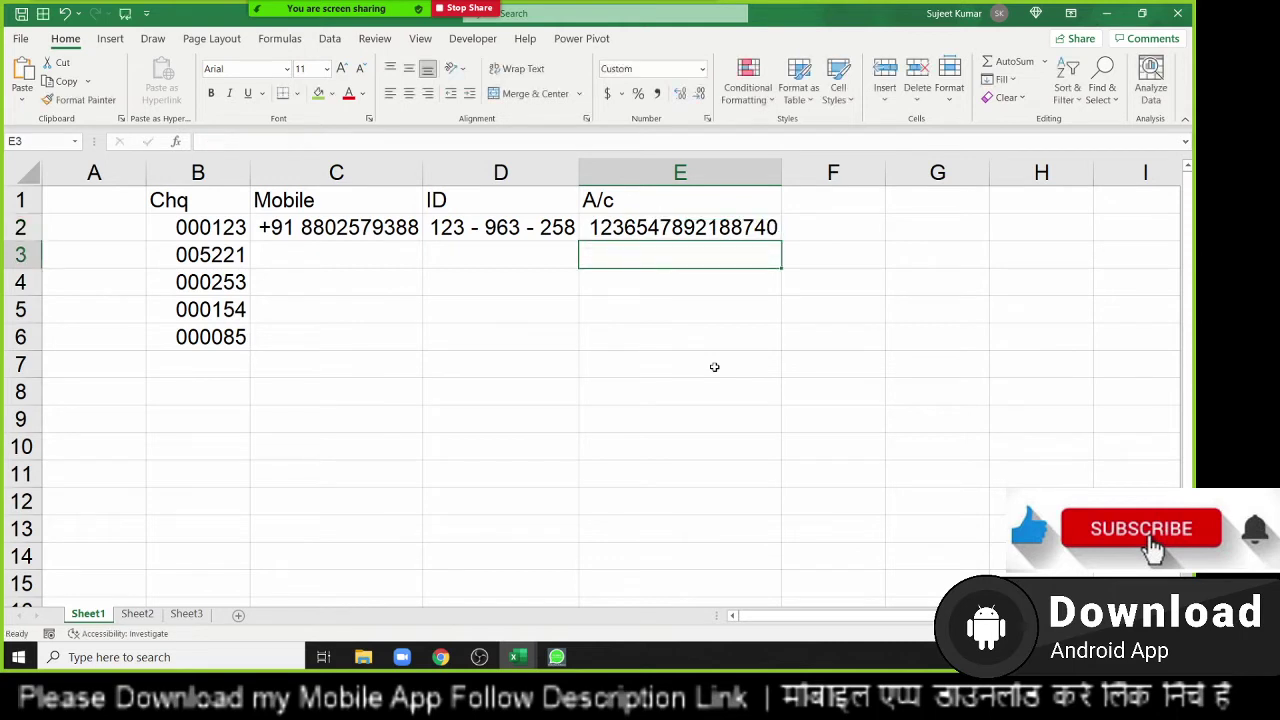
pyautogui.press('Up')
pyautogui.press('F2')
pyautogui.press('BackSpace')
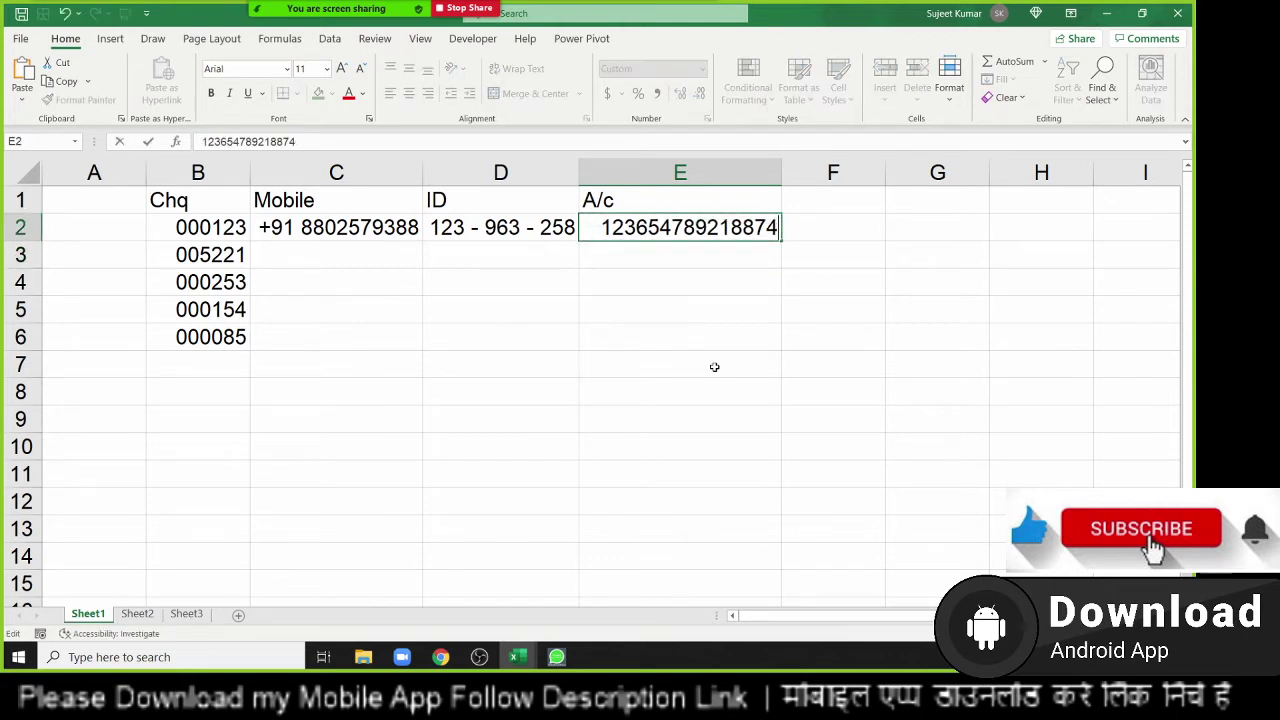
pyautogui.write('796')
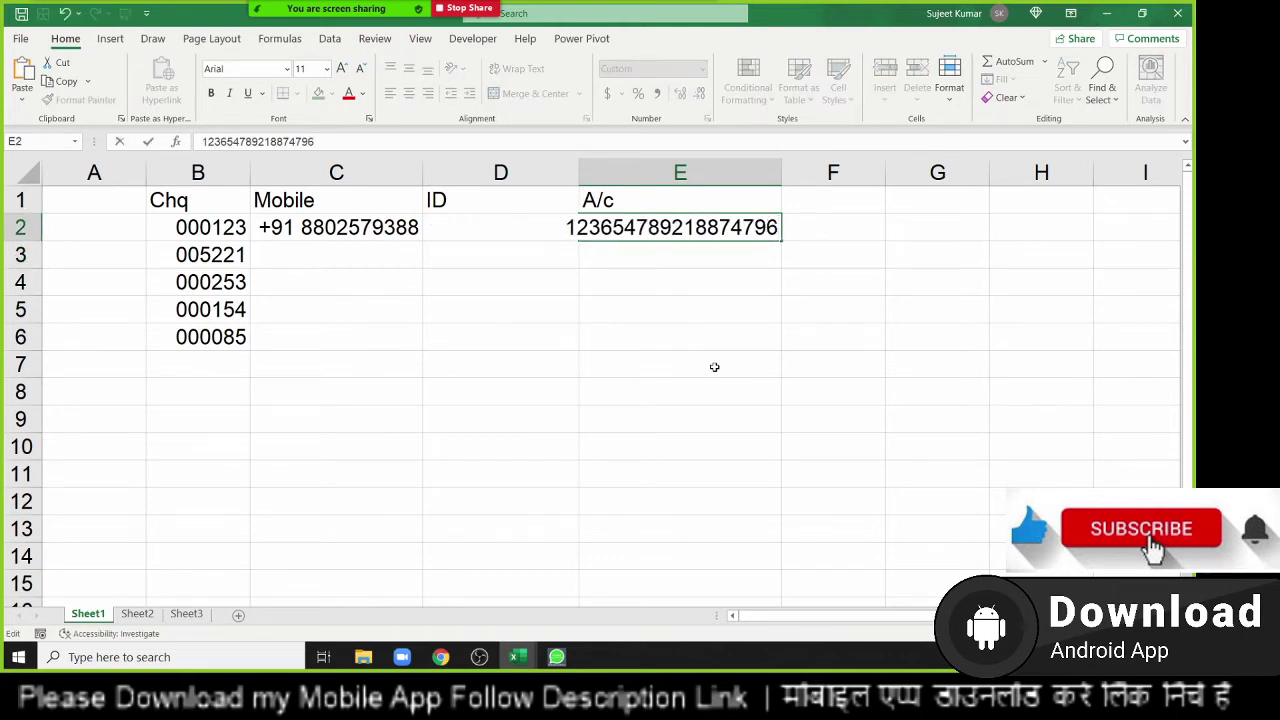
pyautogui.press('Return')
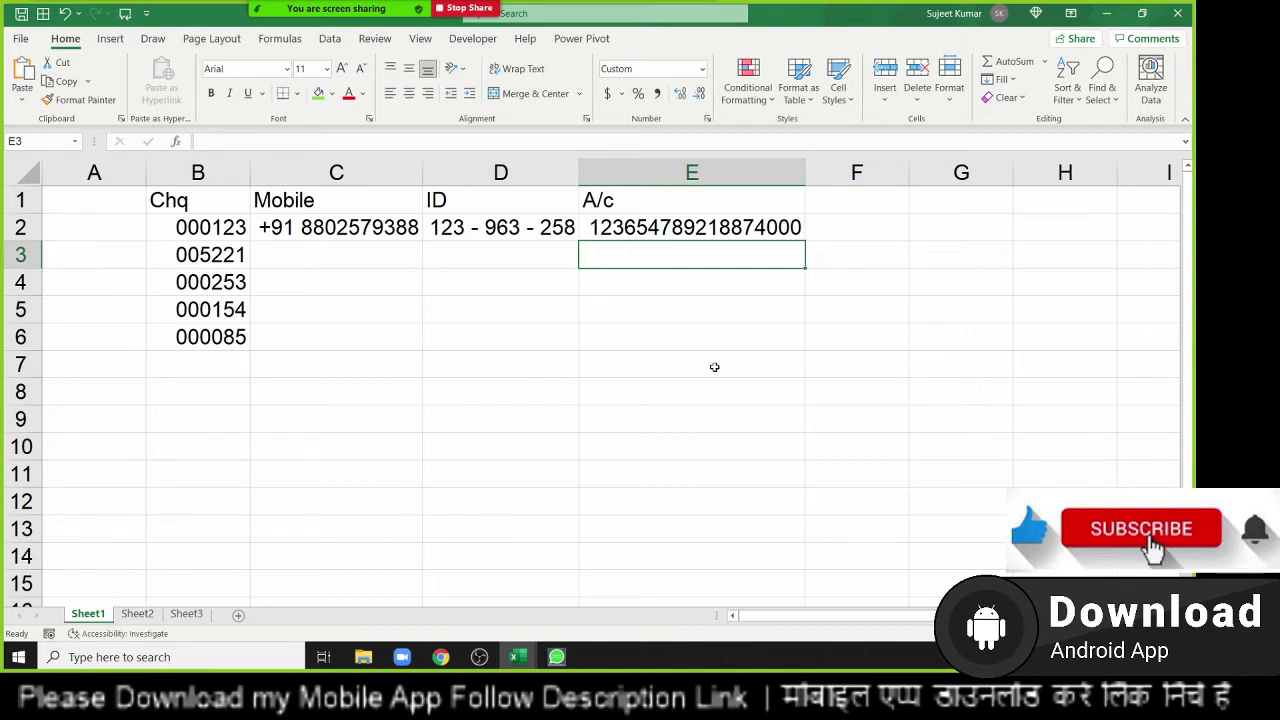
# - Enter '123654789 in E3 as a text account number
pyautogui.write("'")
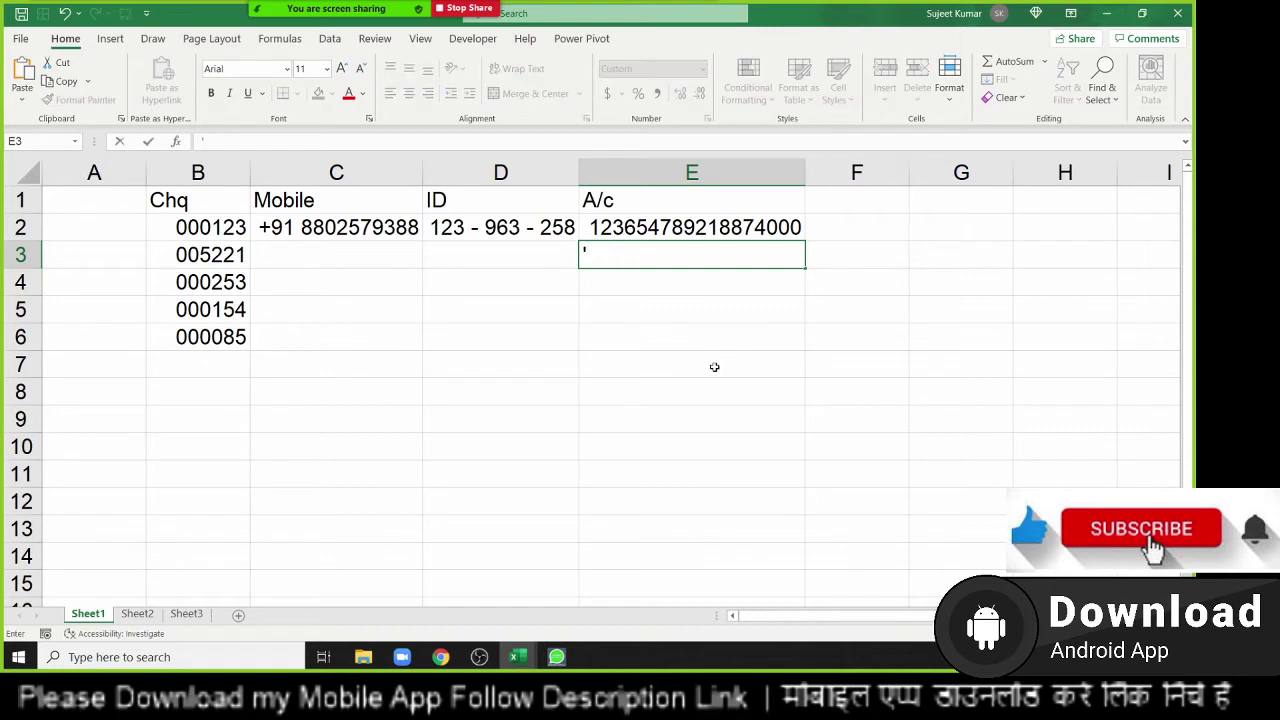
pyautogui.write('123')
pyautogui.press('Return')
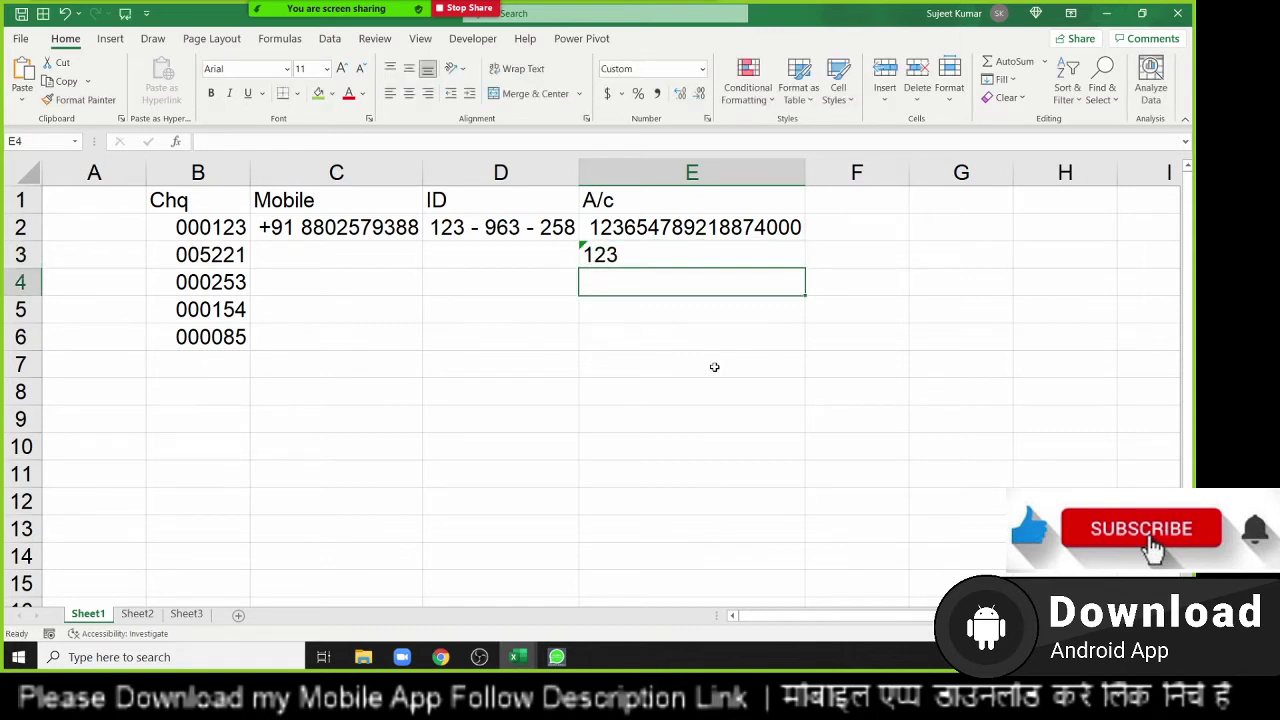
pyautogui.press('Up')
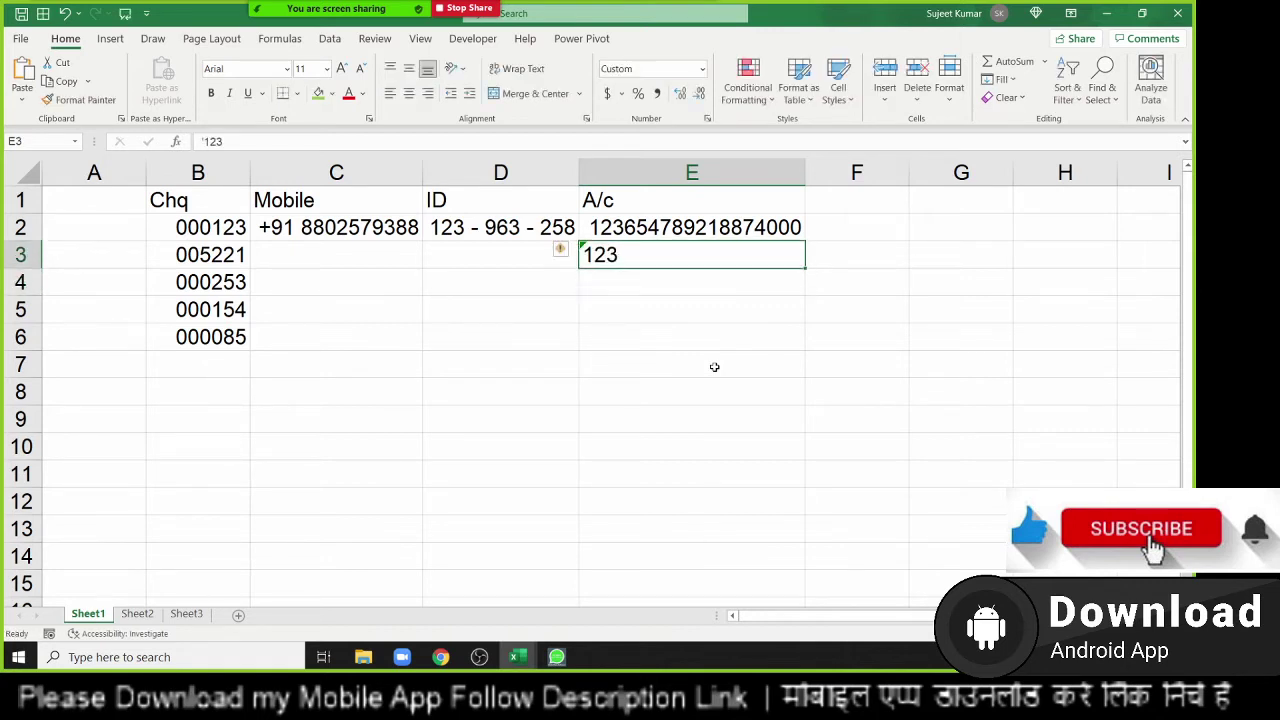
pyautogui.write("'12")
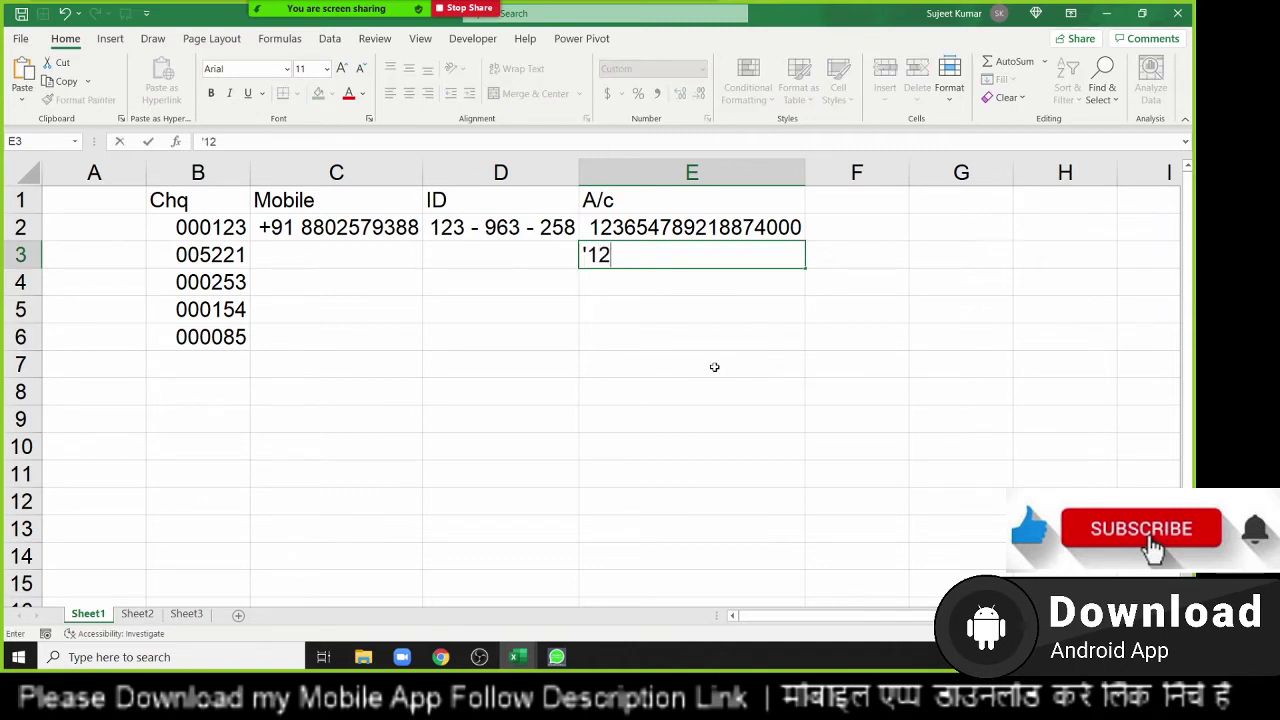
pyautogui.write('365478')
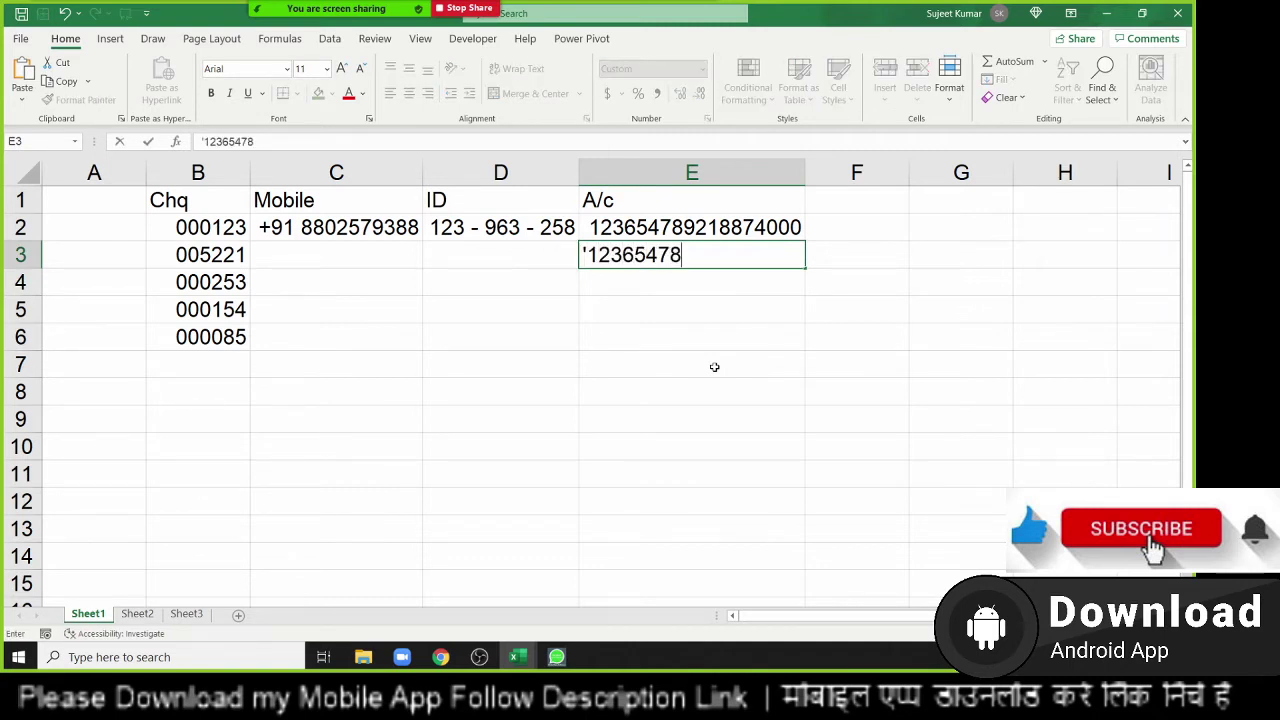
pyautogui.write('9')
pyautogui.hotkey('ctrl', 'Return')
pyautogui.press('Return')
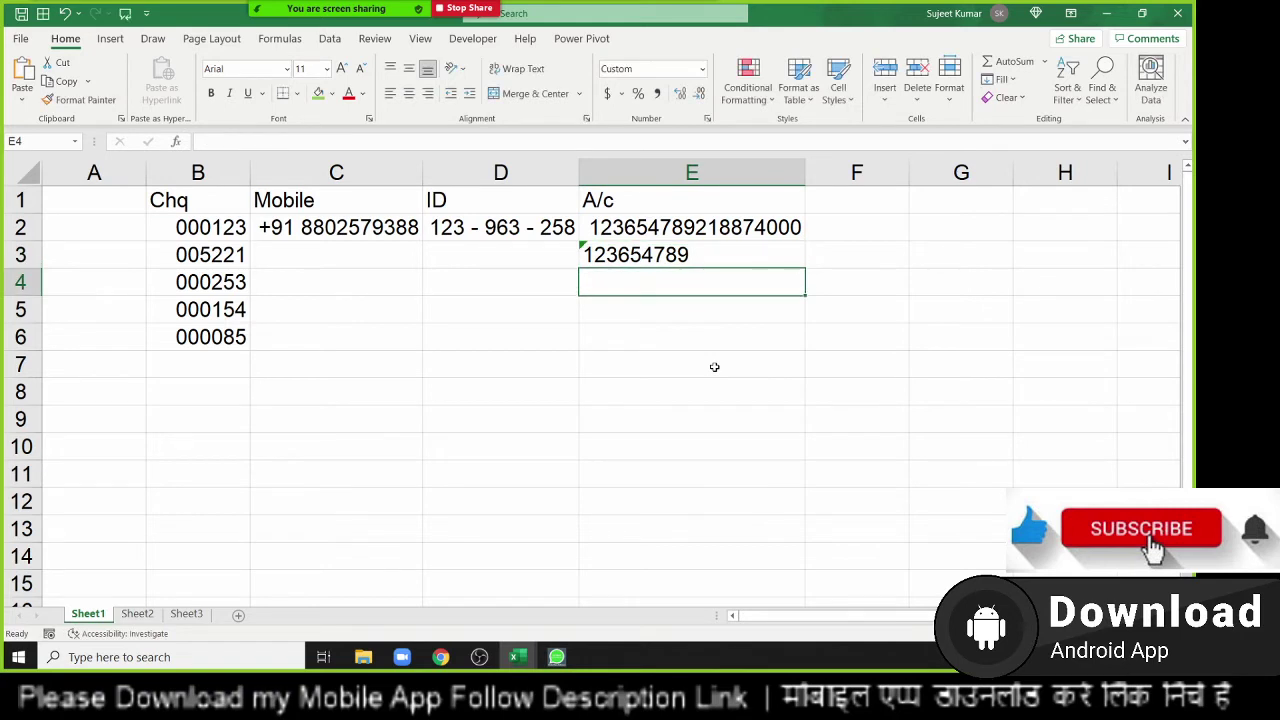
pyautogui.write("'")
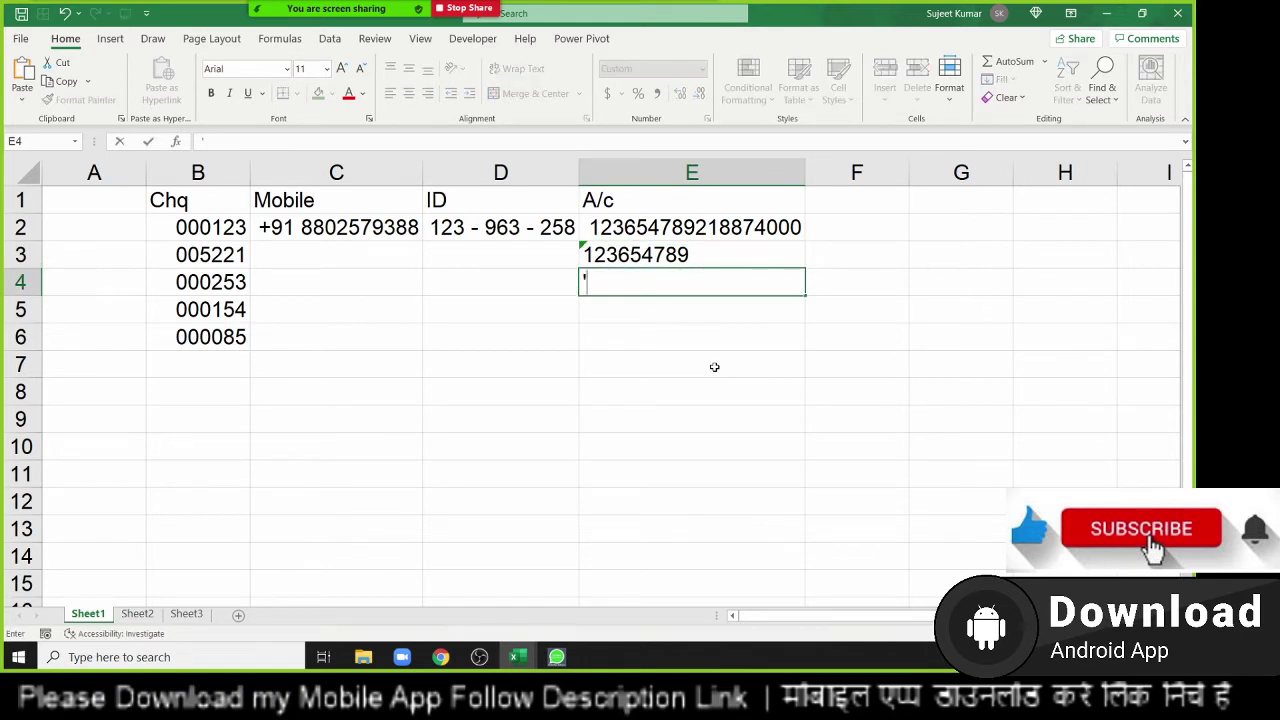
pyautogui.write('3541621324165103243023241')
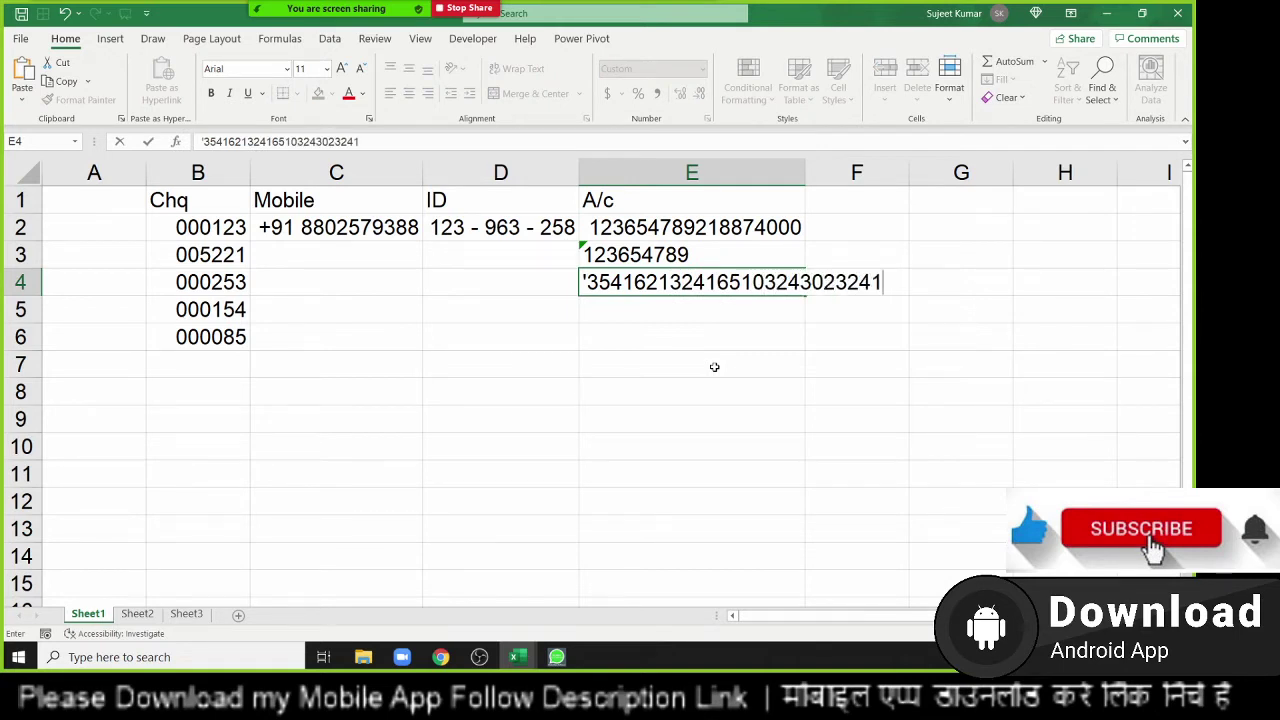
pyautogui.press('Return')
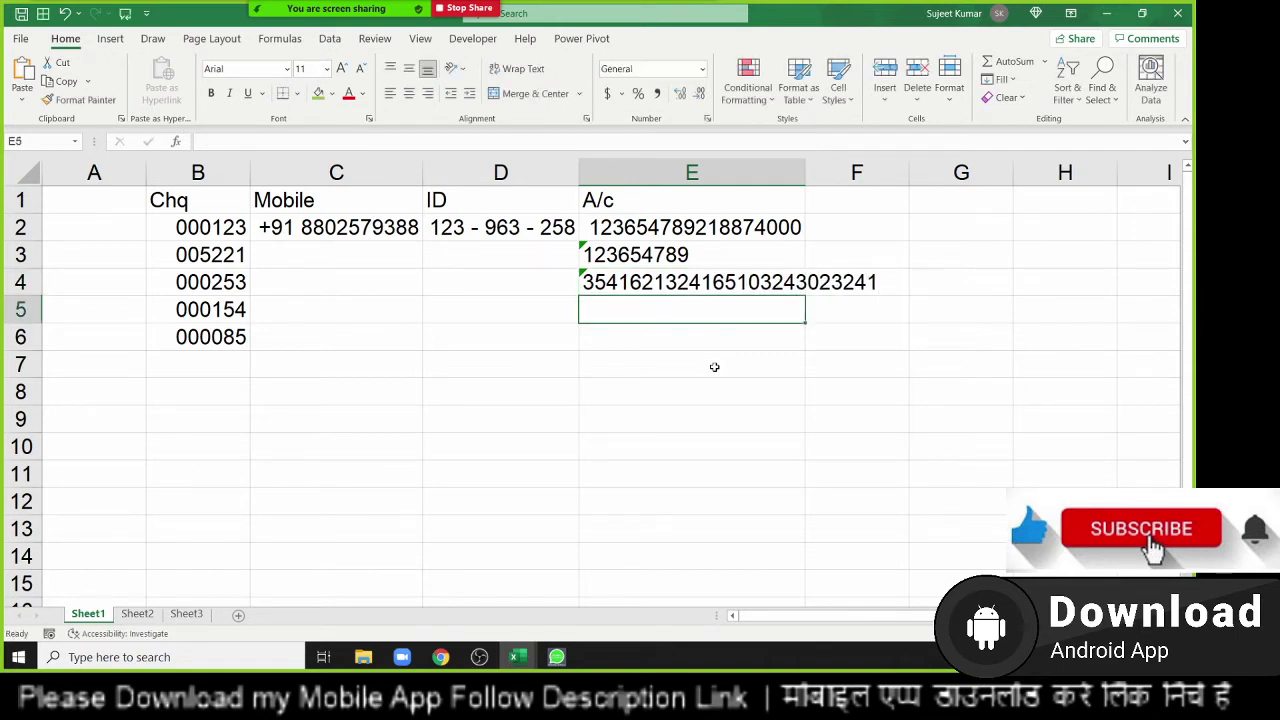
pyautogui.press('Up')
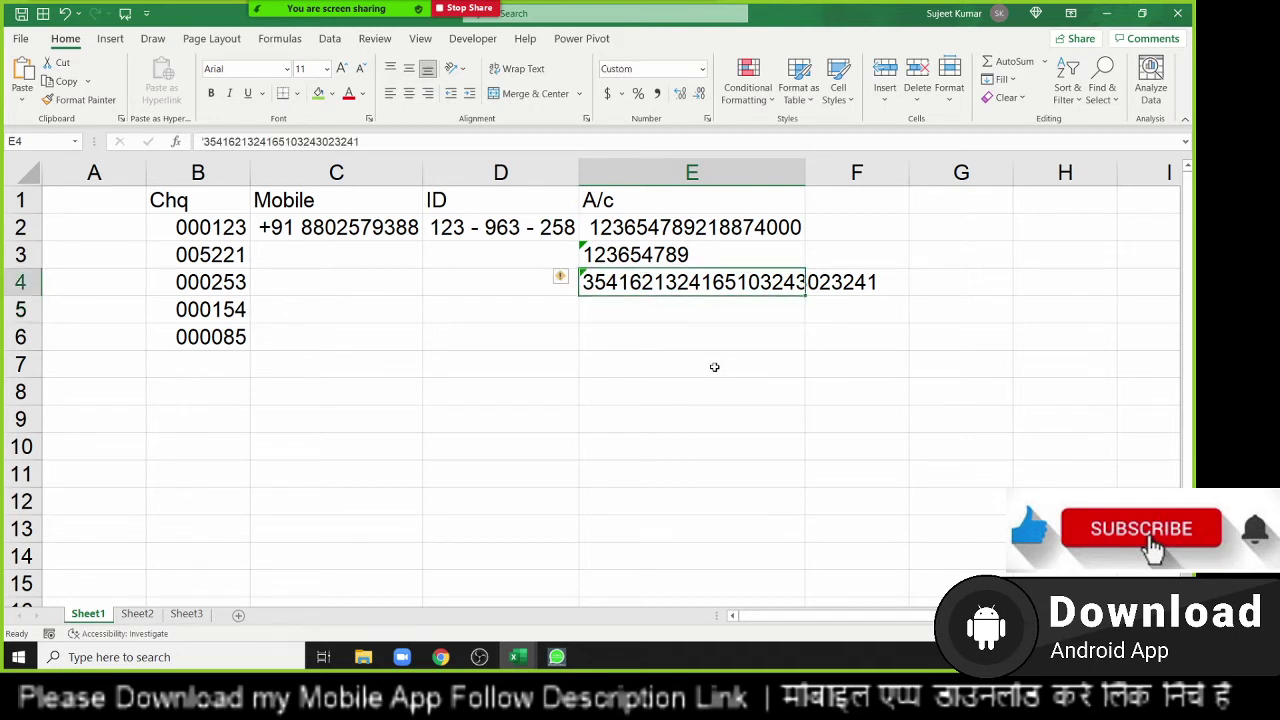
pyautogui.press('Down')
pyautogui.press('Down')
pyautogui.press('Up')
pyautogui.press('Up')
pyautogui.press('Up')
pyautogui.press('Left')
pyautogui.press('Left')
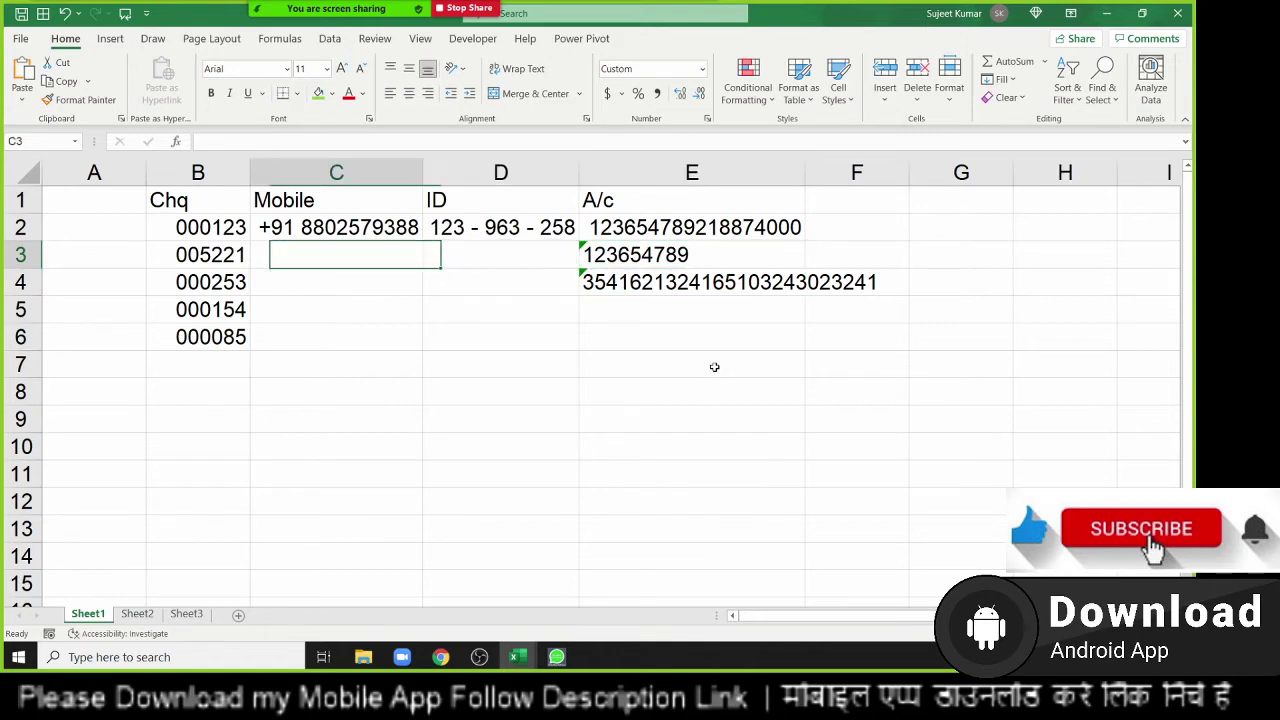
pyautogui.press('Down')
pyautogui.press('Down')
pyautogui.press('Down')
pyautogui.press('Down')
pyautogui.press('Down')
pyautogui.press('Down')
pyautogui.press('Down')
pyautogui.press('Down')
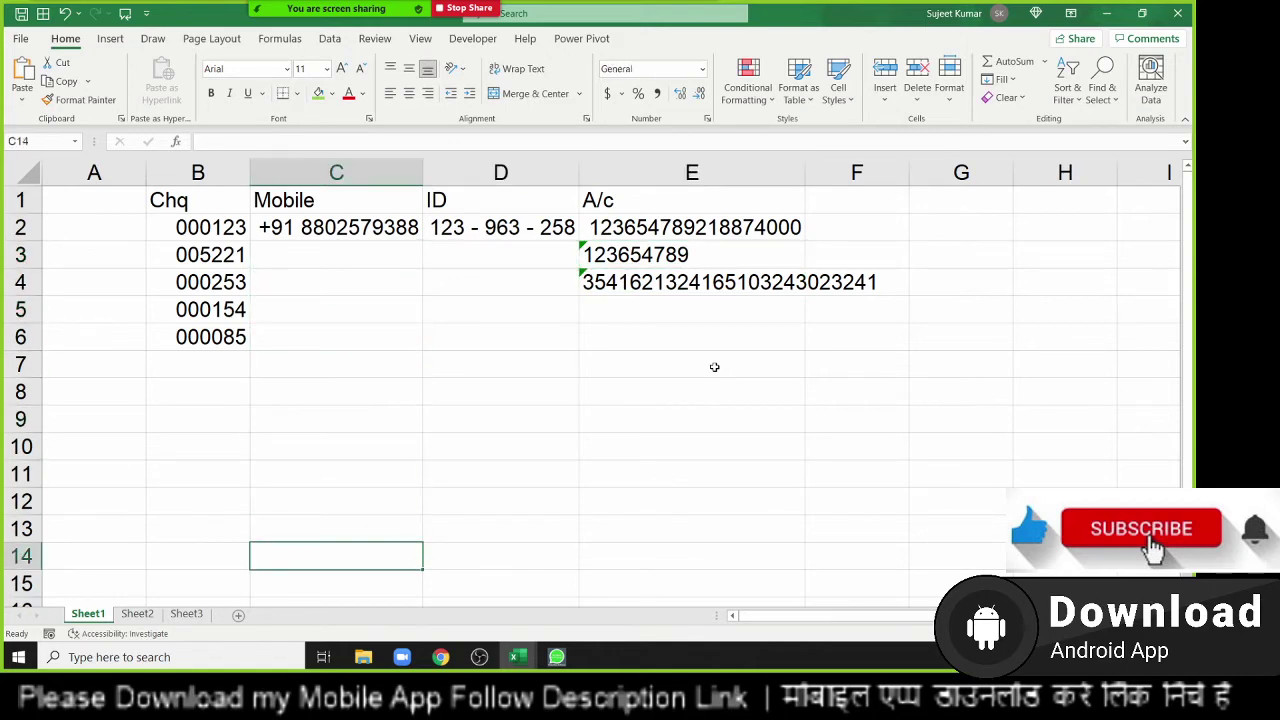
# - Enter 1500 in C9, then replace it with the text MRP1500
pyautogui.scroll(-2, 500, 432)
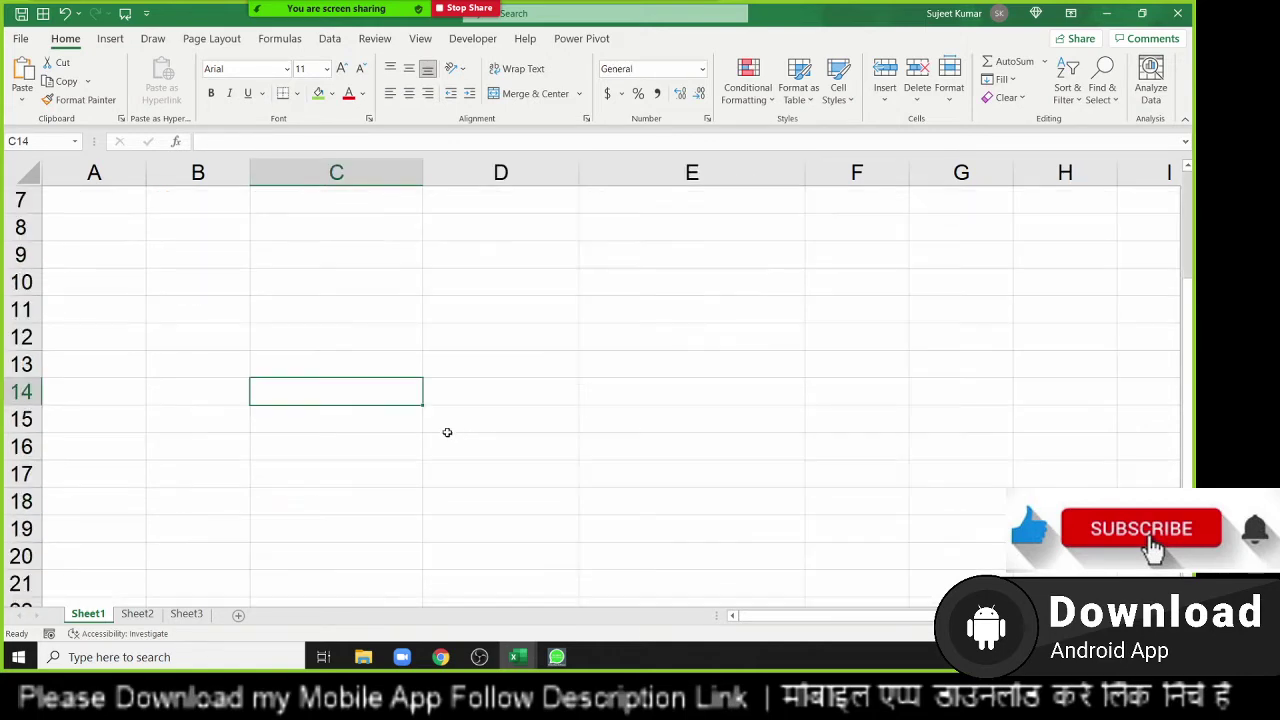
pyautogui.click(387, 270)
pyautogui.write('15')
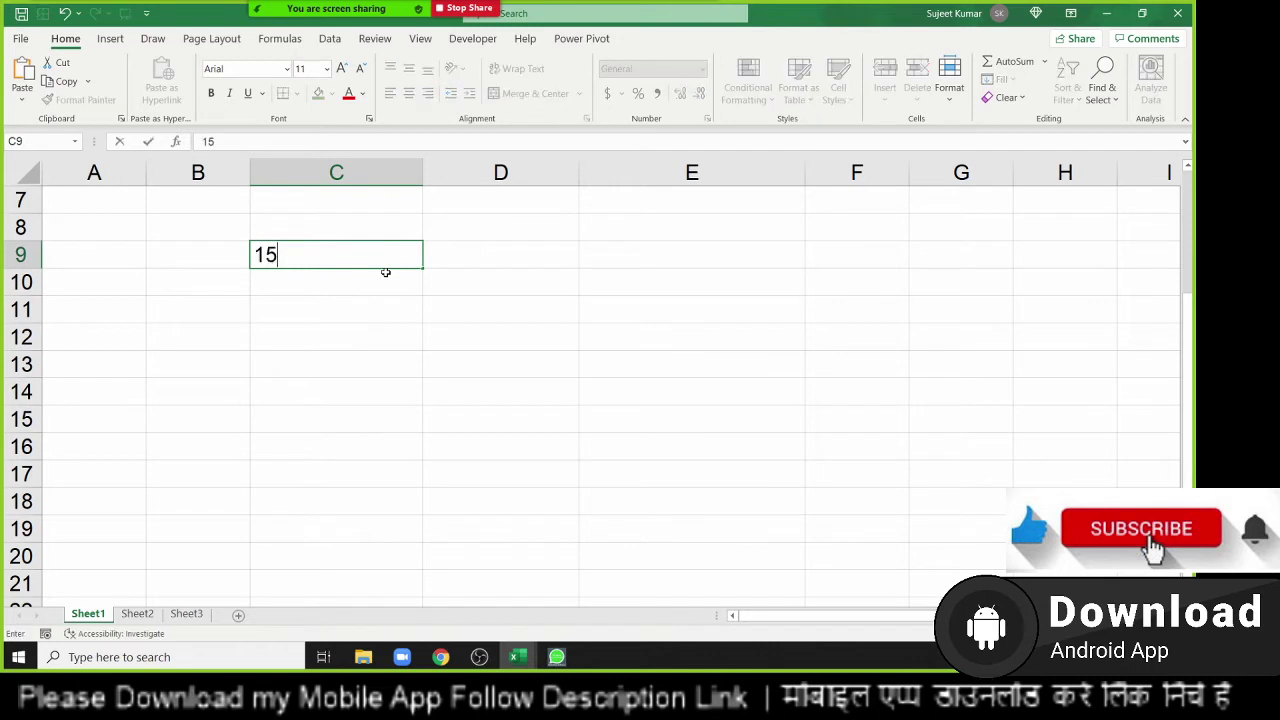
pyautogui.write('00')
pyautogui.press('Return')
pyautogui.press('Up')
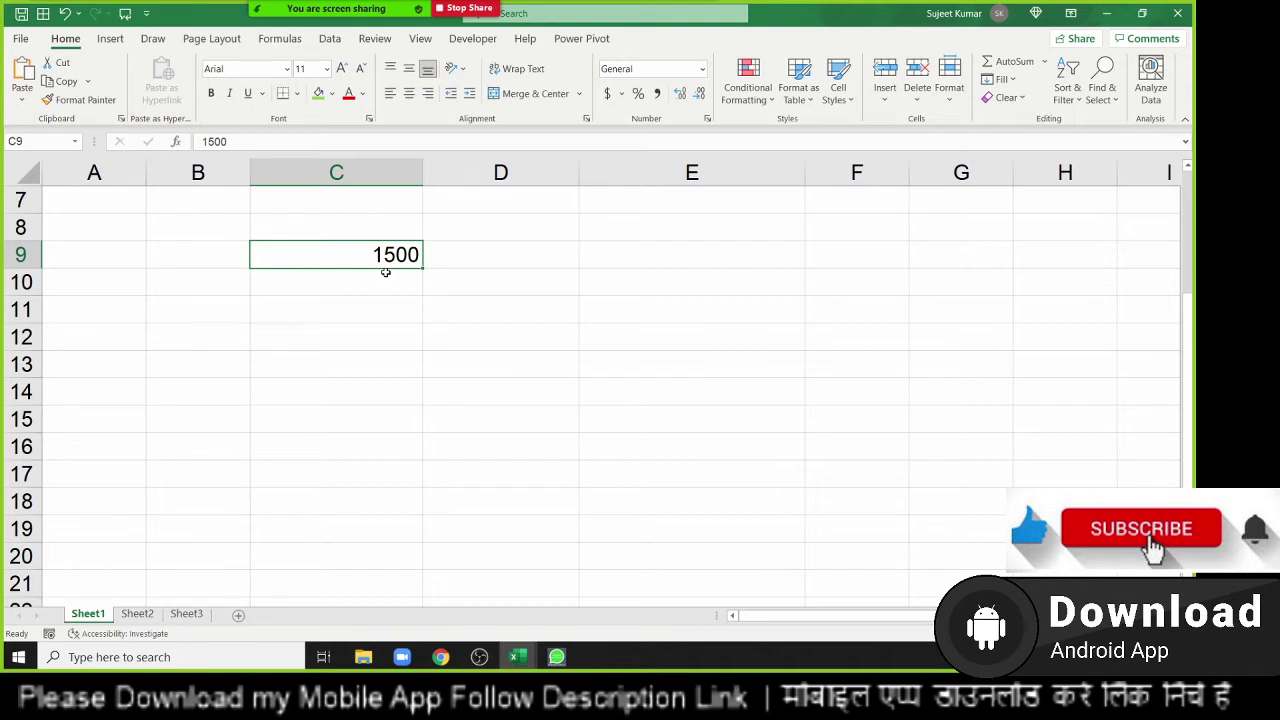
pyautogui.write('MRP')
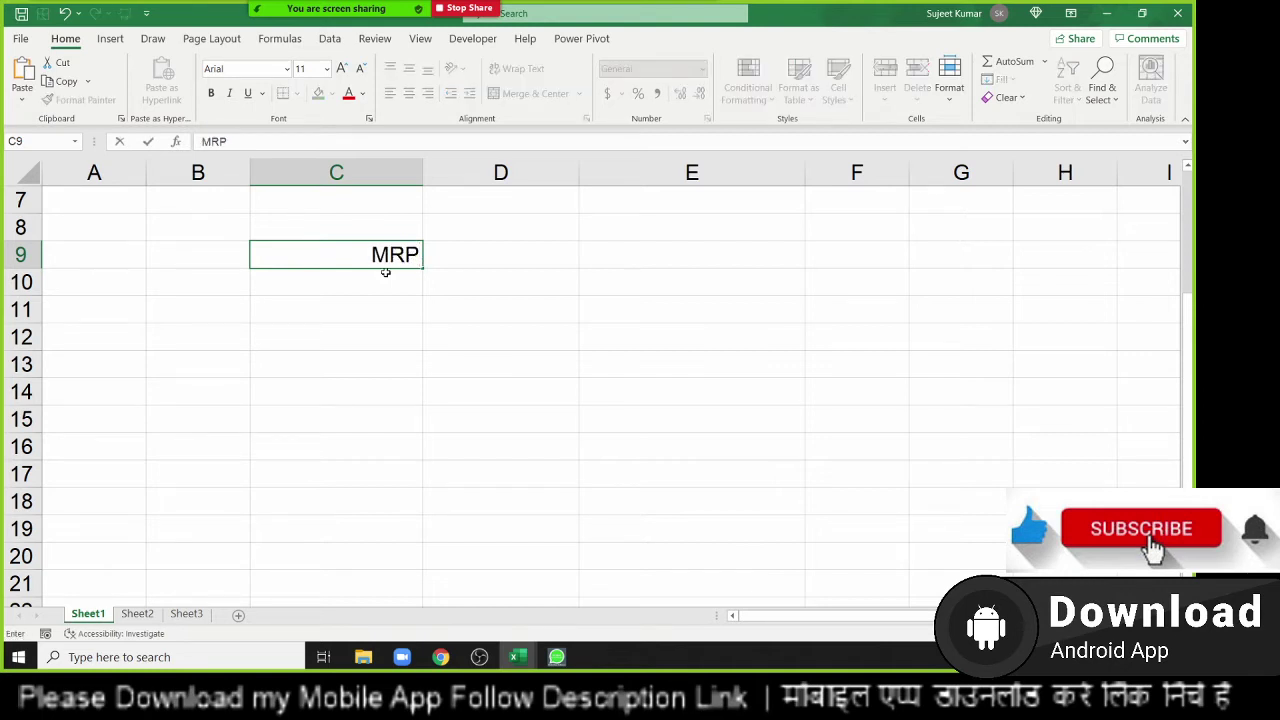
pyautogui.write('1500')
pyautogui.press('Return')
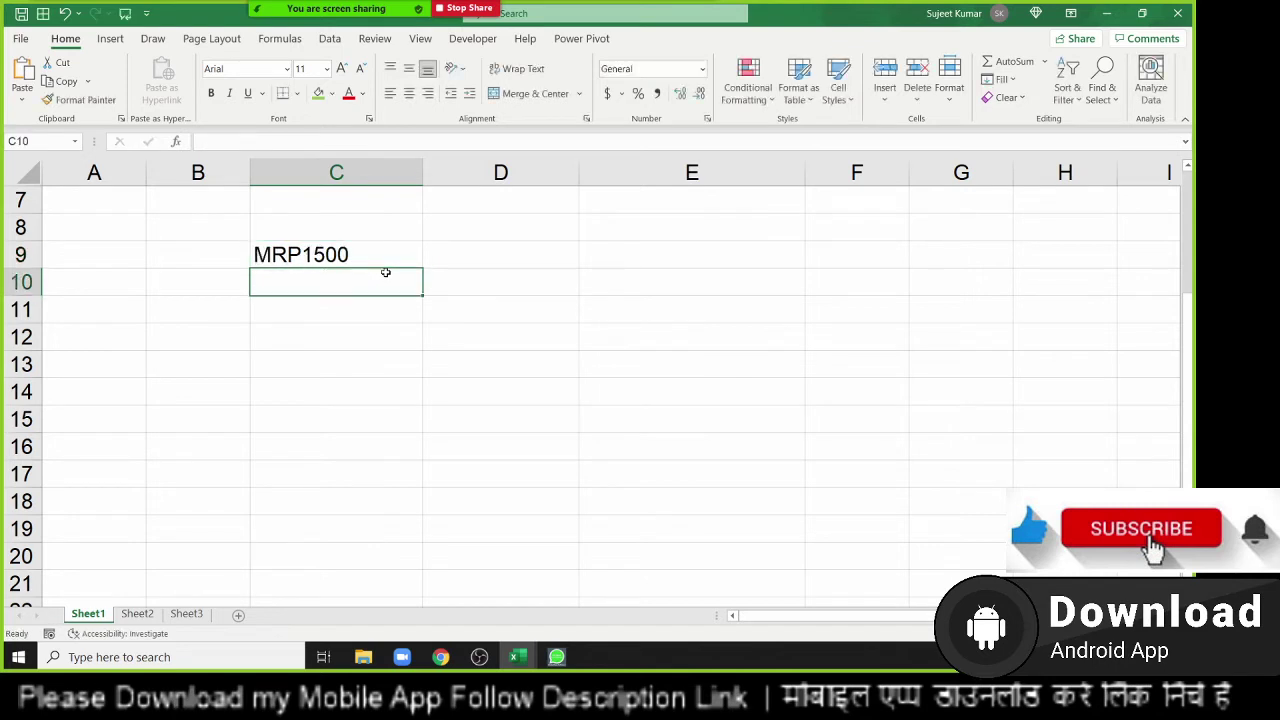
# - Show =C9+2 in C10 returns #VALUE!, clear both cells and re-enter 1500 in C9
pyautogui.write('=')
pyautogui.press('Up')
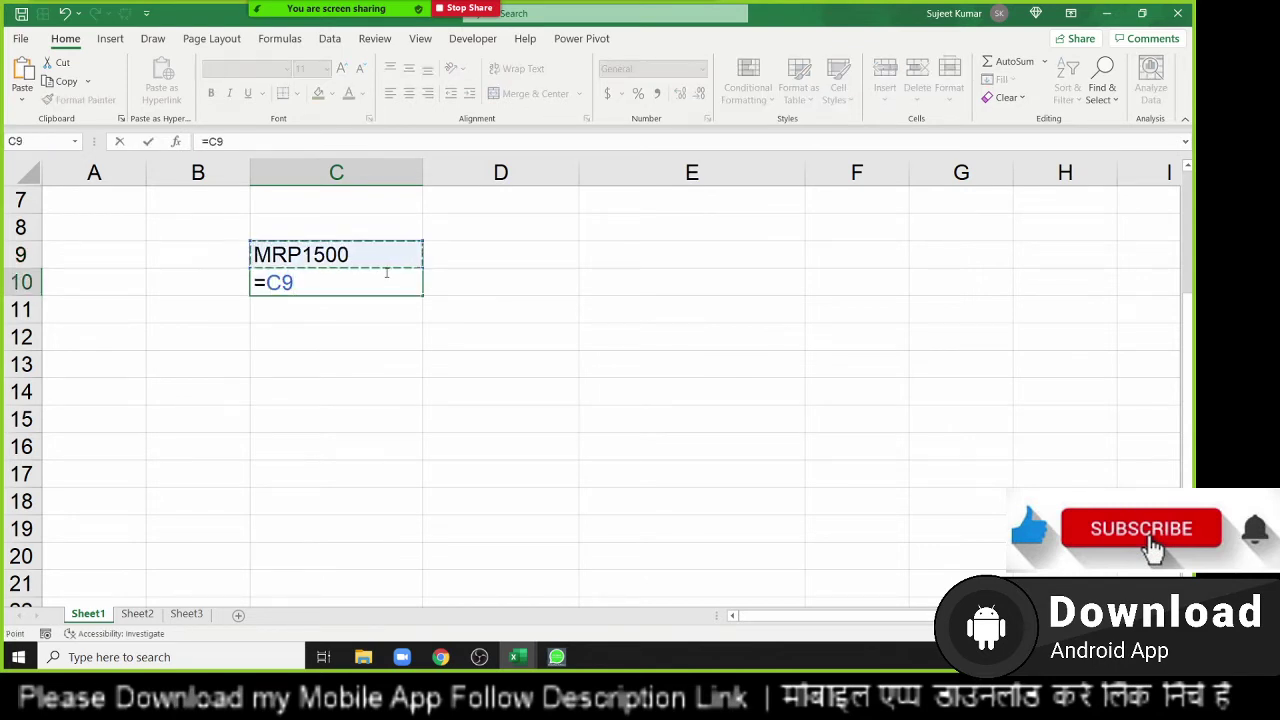
pyautogui.write('+2')
pyautogui.press('Return')
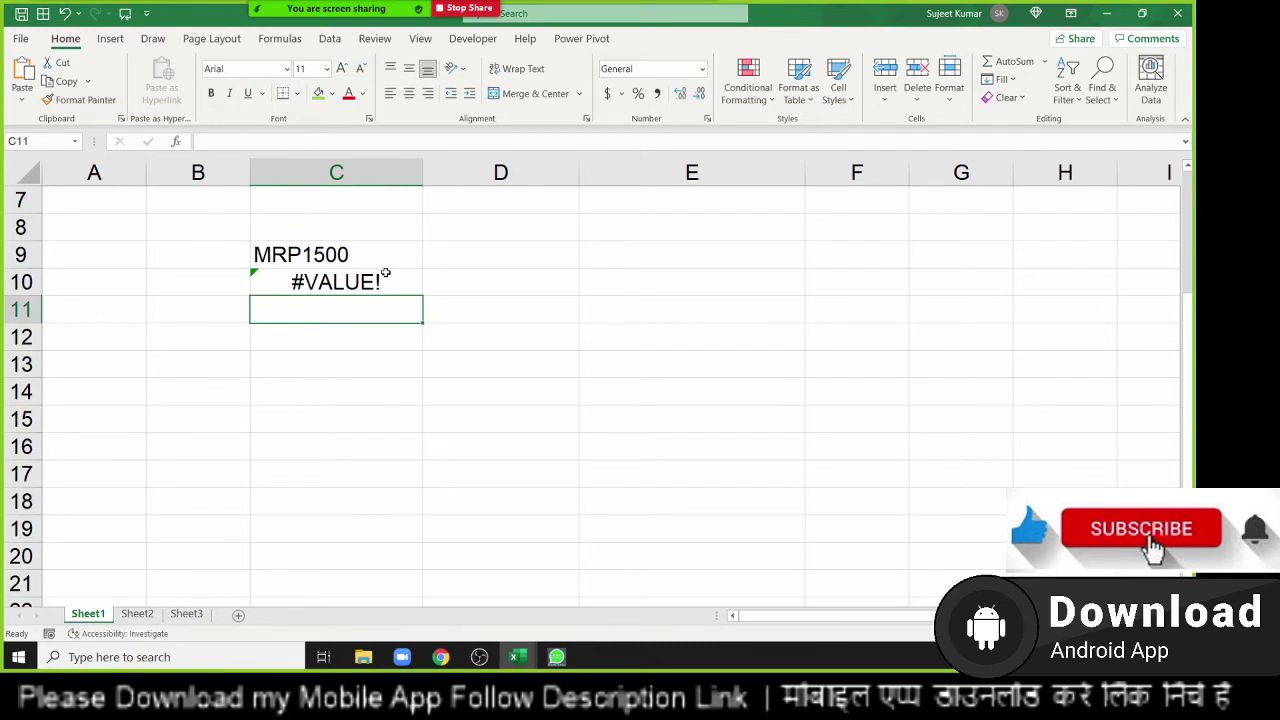
pyautogui.press('Up')
pyautogui.press('Delete')
pyautogui.press('Up')
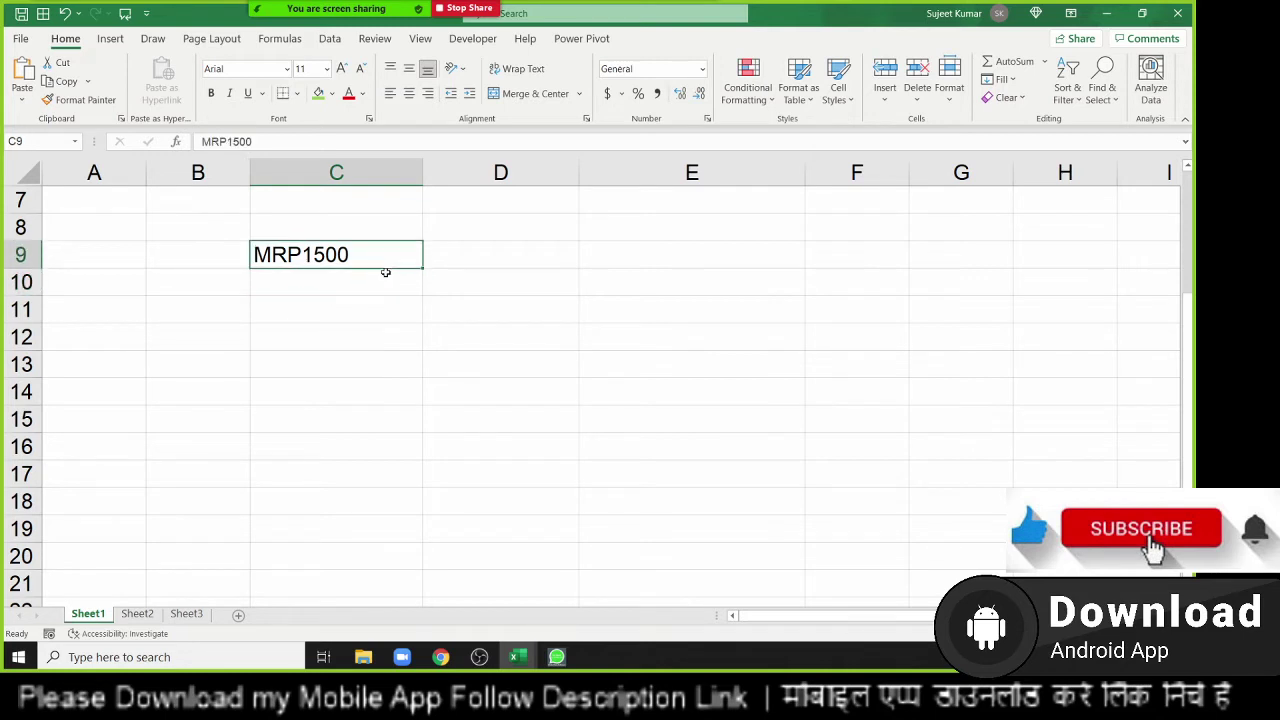
pyautogui.press('Delete')
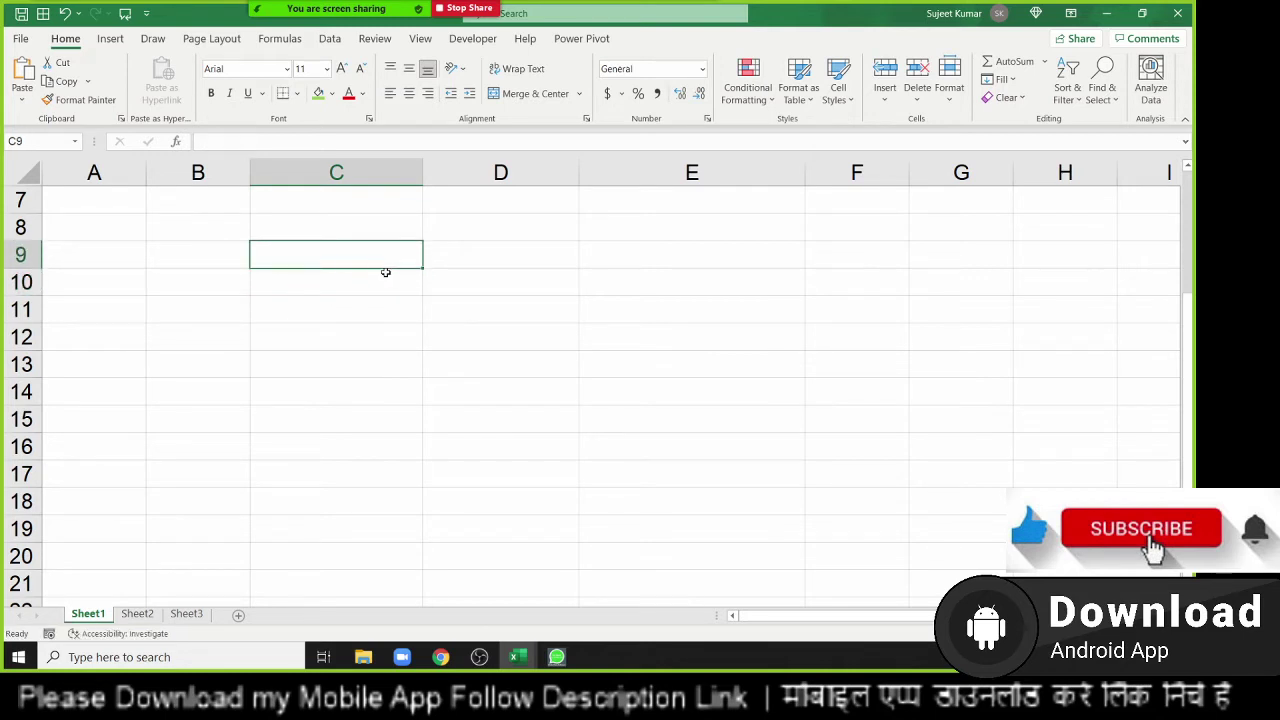
pyautogui.write('1500')
pyautogui.press('Return')
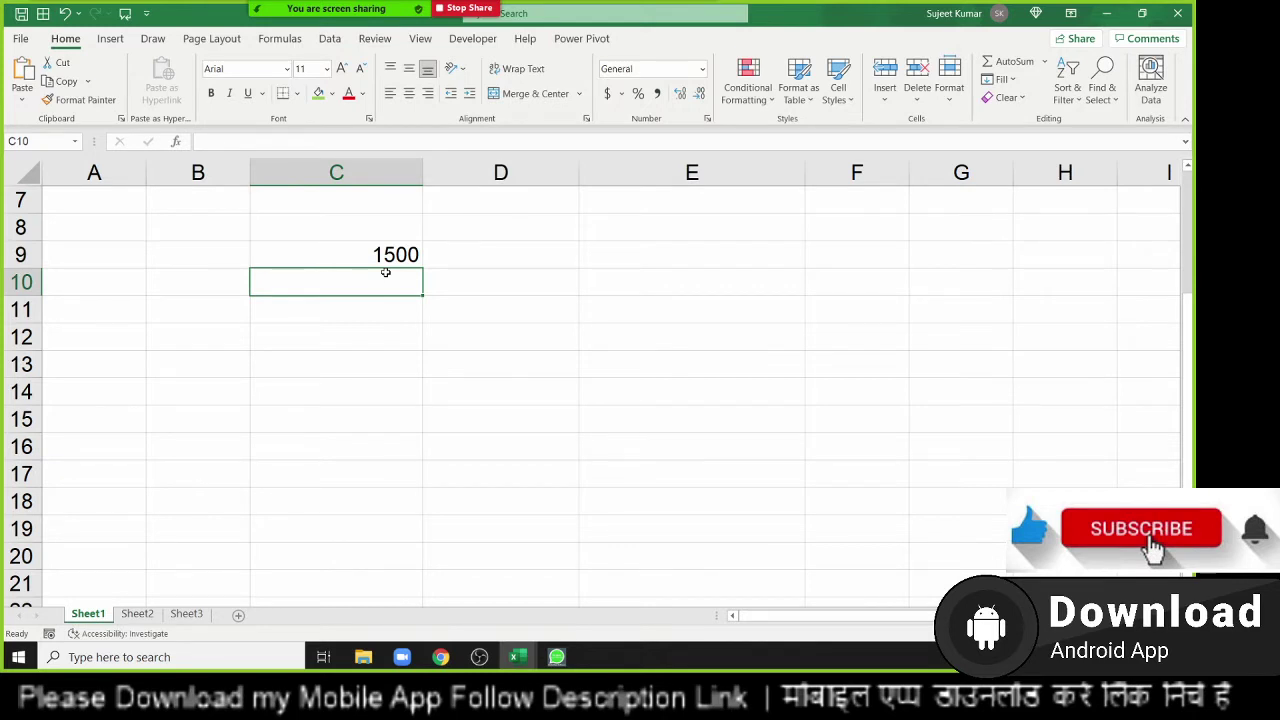
pyautogui.click(386, 265)
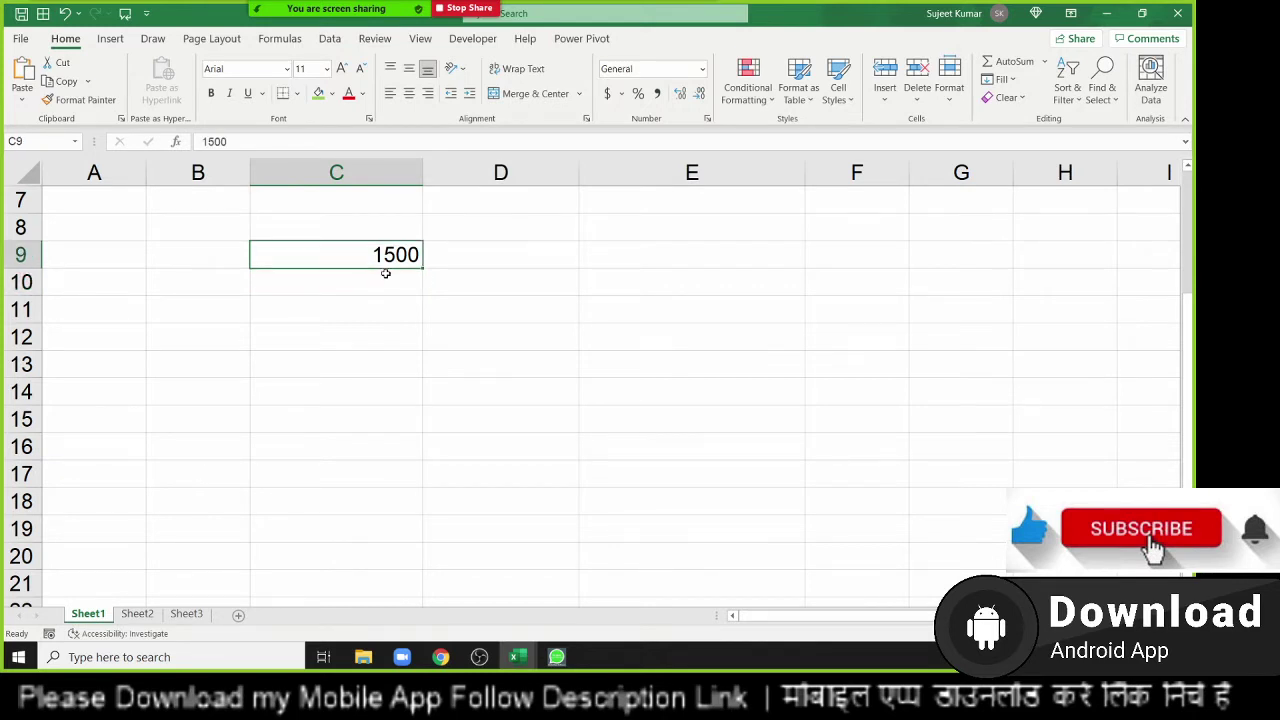
# - Give C9 the custom format "MRP" 0 so 1500 displays as MRP 1500
pyautogui.click(707, 119)
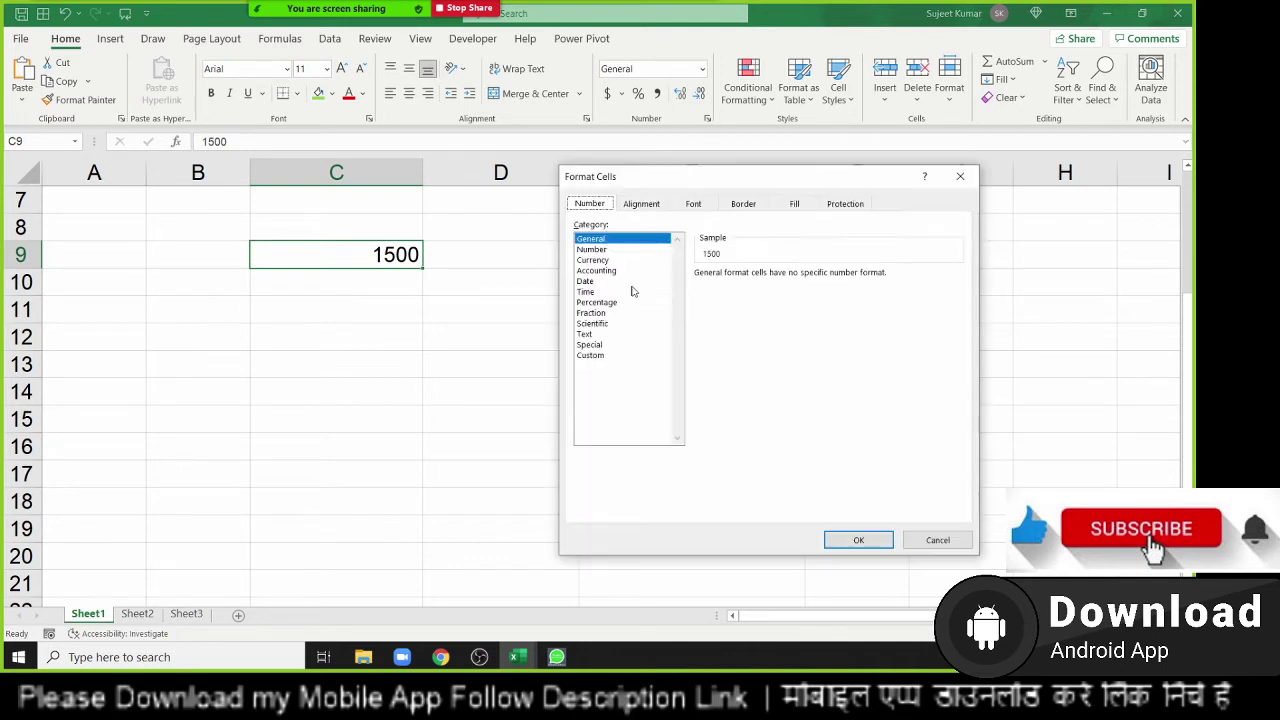
pyautogui.click(605, 356)
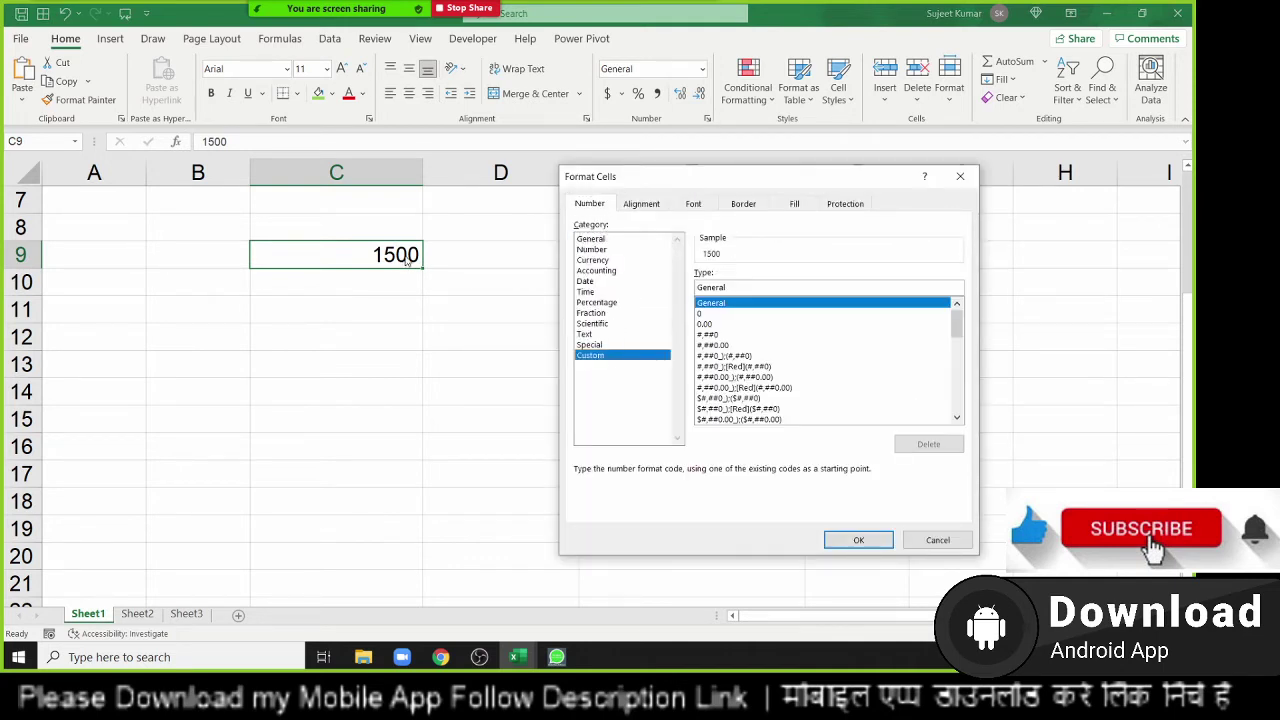
pyautogui.doubleClick(722, 288)
pyautogui.write('"MR')
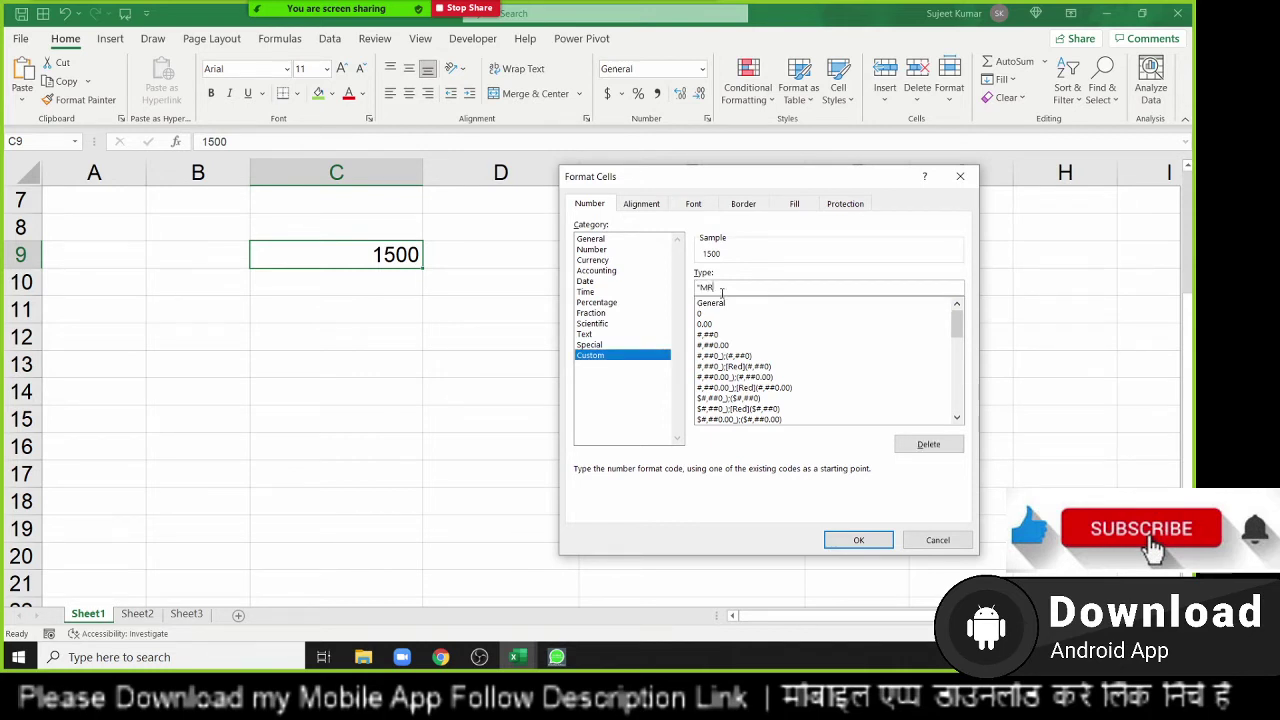
pyautogui.write('P"')
pyautogui.press('Return')
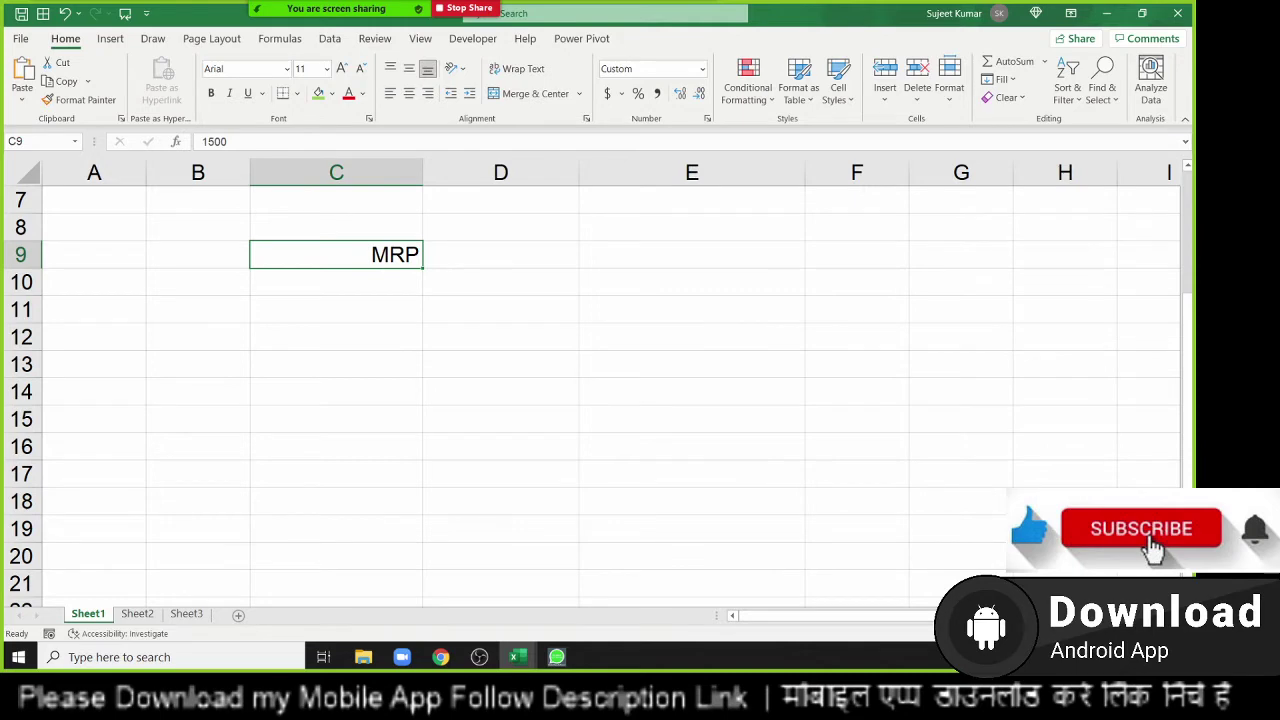
pyautogui.click(706, 121)
pyautogui.click(736, 285)
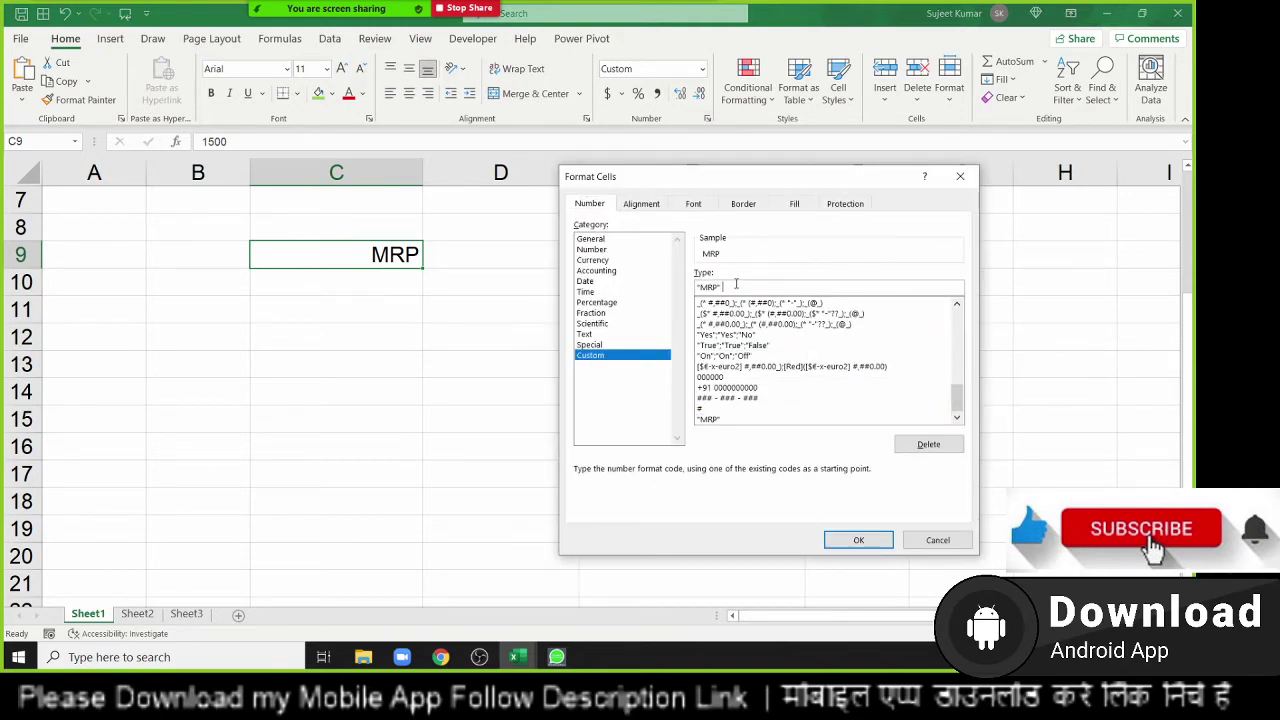
pyautogui.write('0')
pyautogui.press('Return')
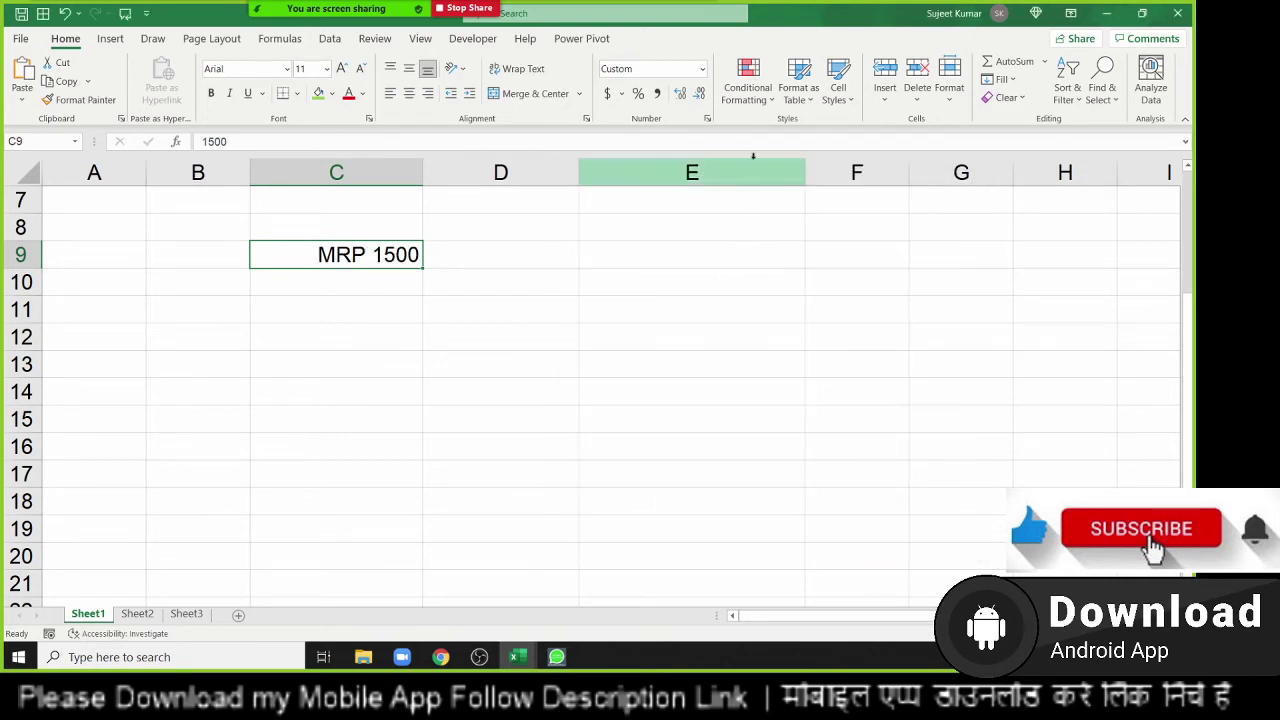
# - Revise C9's custom format code to "MRP" 00
pyautogui.click(707, 119)
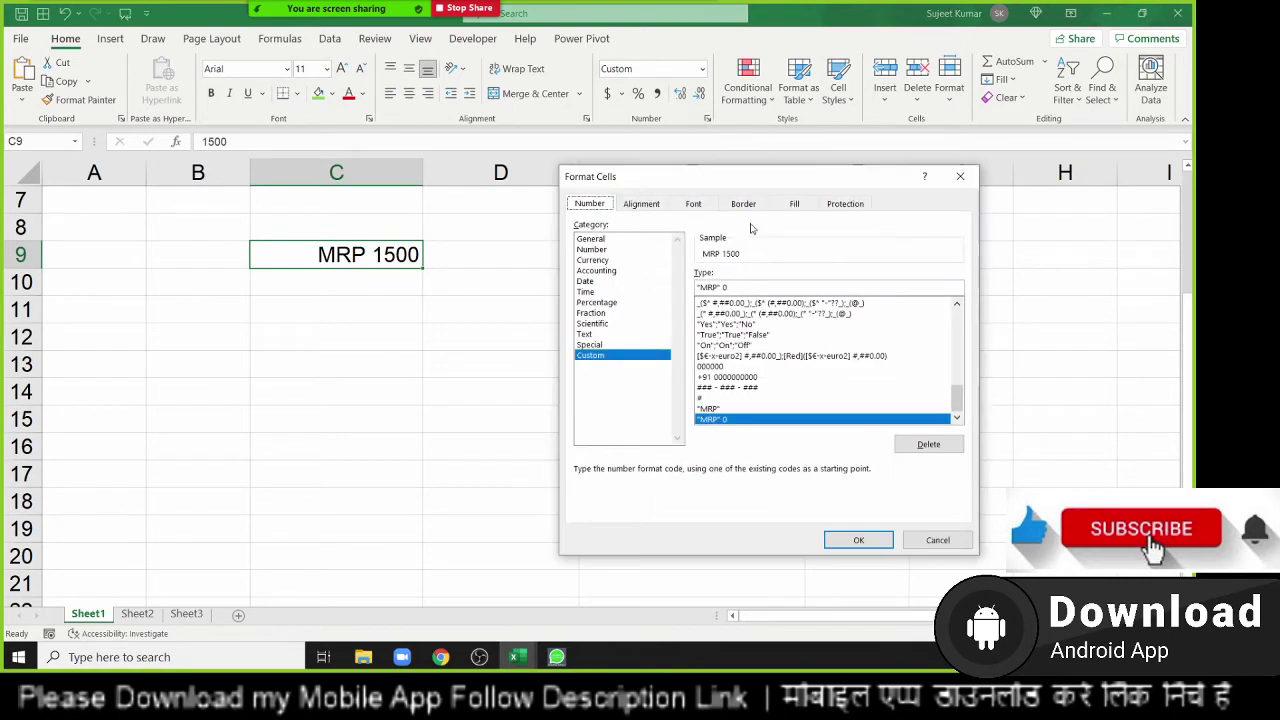
pyautogui.click(737, 286)
pyautogui.press('Return')
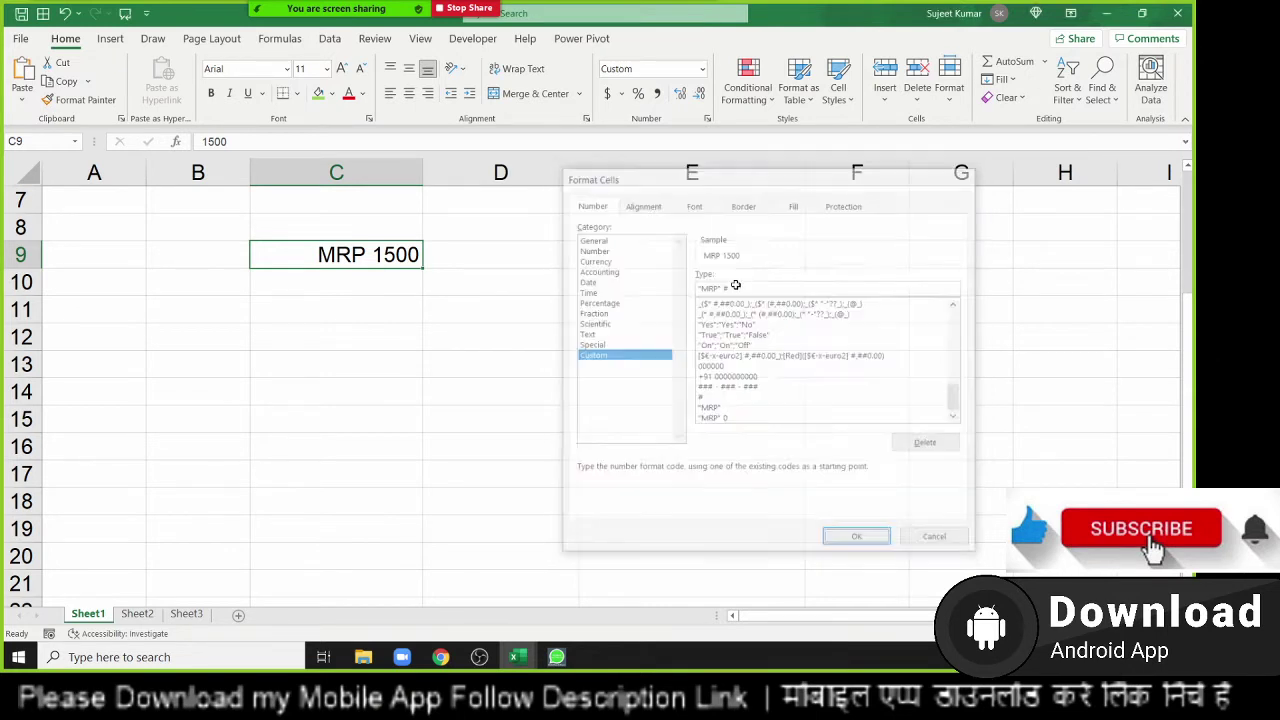
pyautogui.click(707, 119)
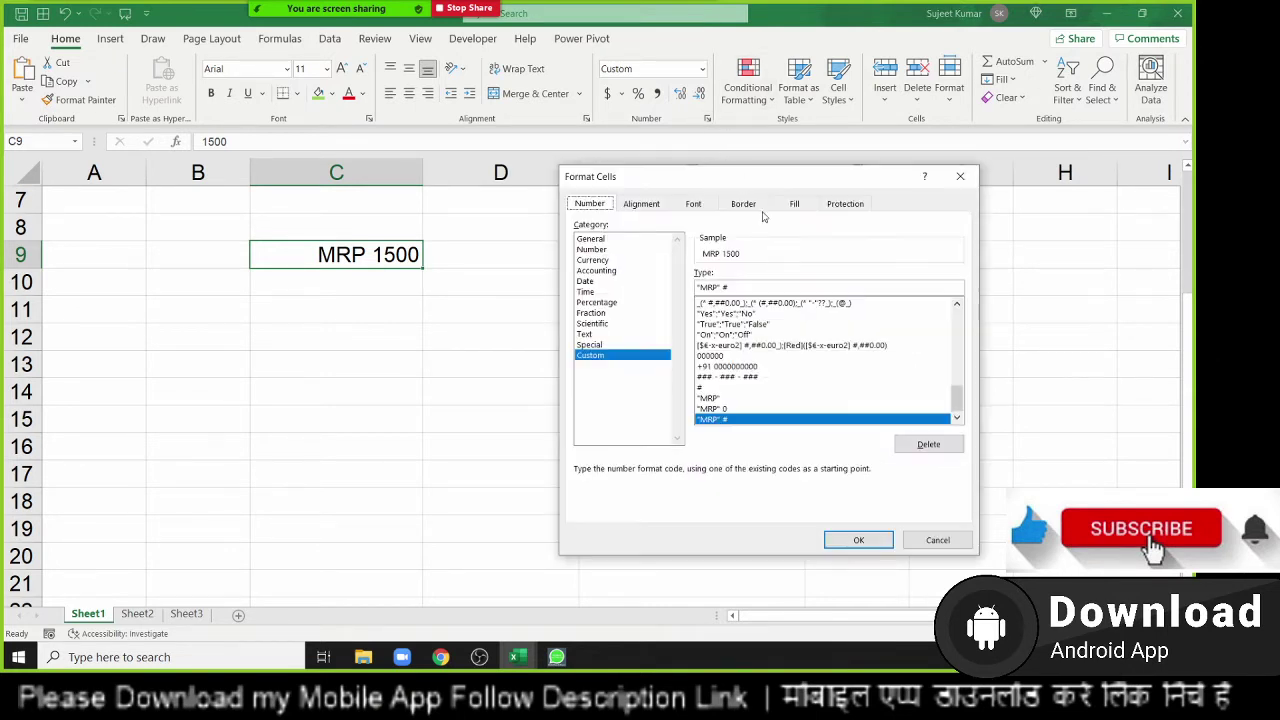
pyautogui.click(746, 287)
pyautogui.press('BackSpace')
pyautogui.write('00')
pyautogui.press('Return')
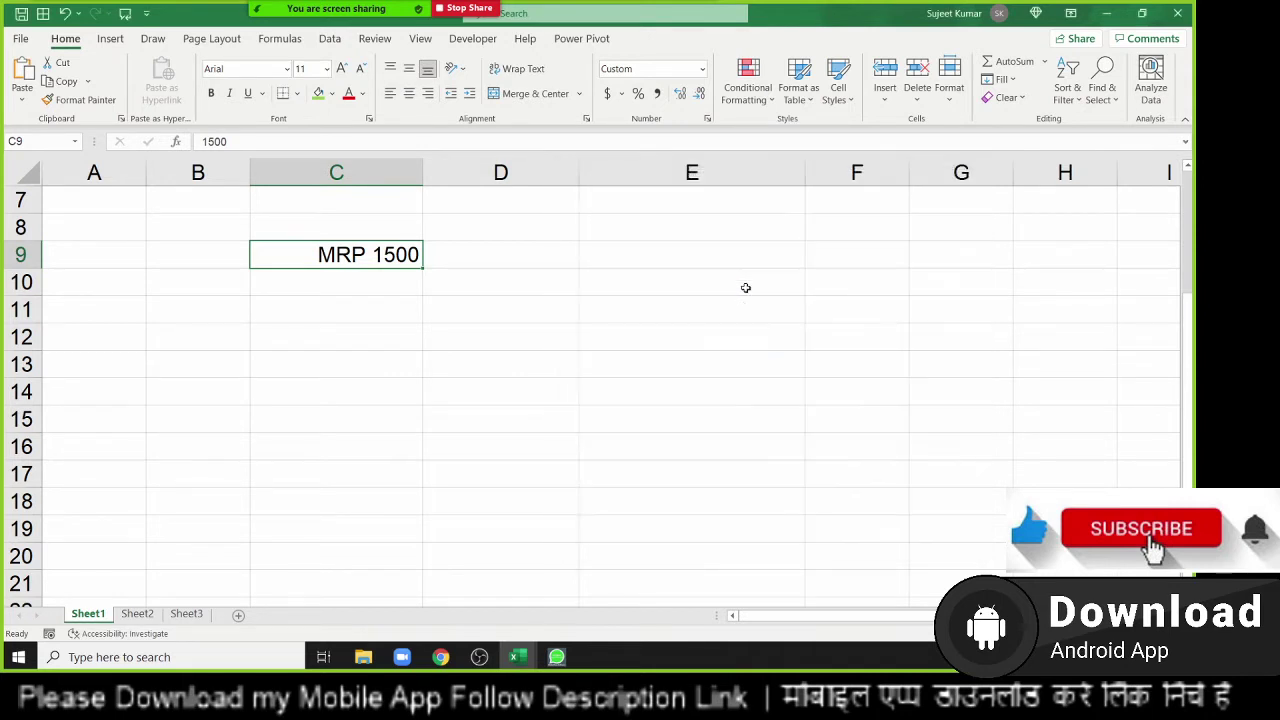
# - Enter 5 in C9, which displays as MRP 05
pyautogui.write('5')
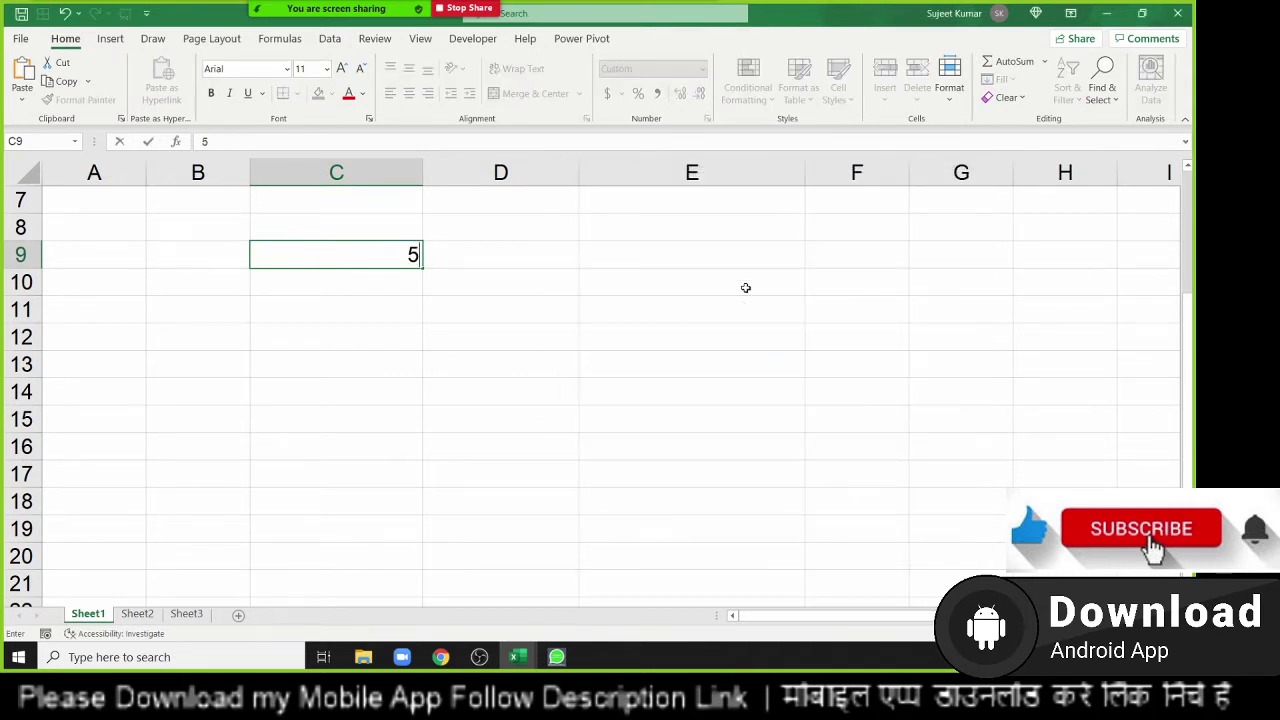
pyautogui.press('Return')
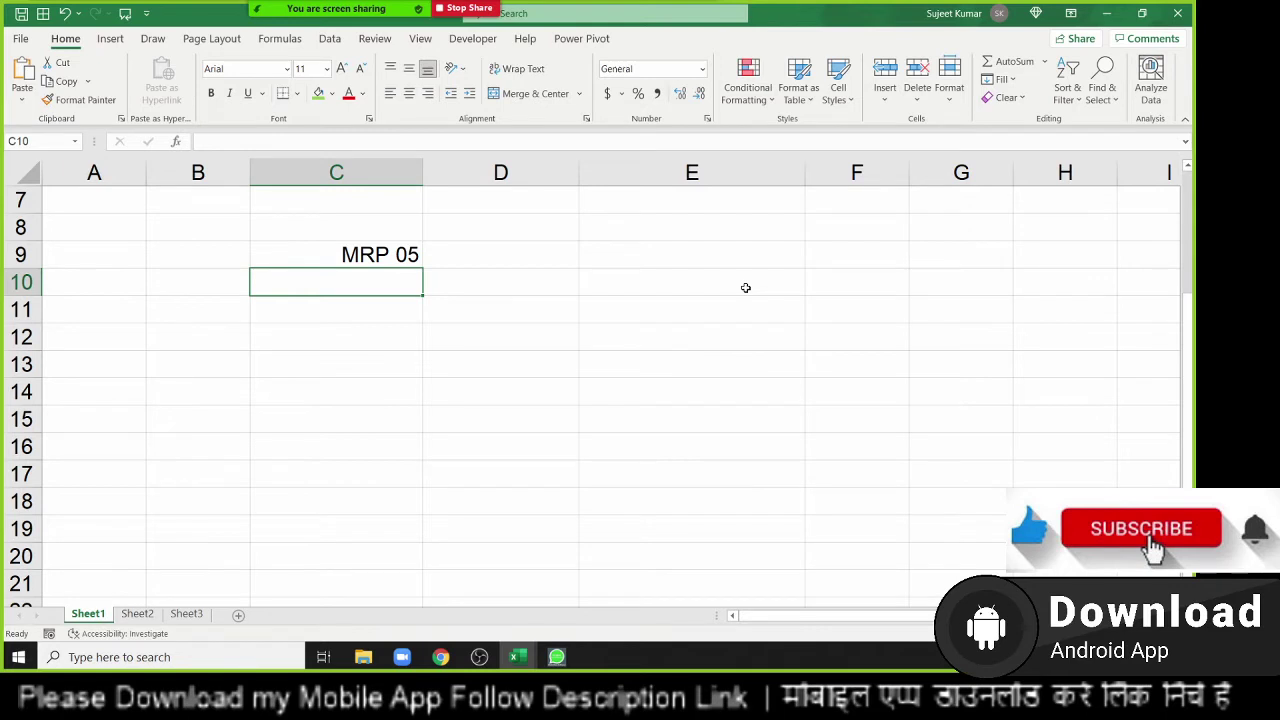
pyautogui.click(377, 251)
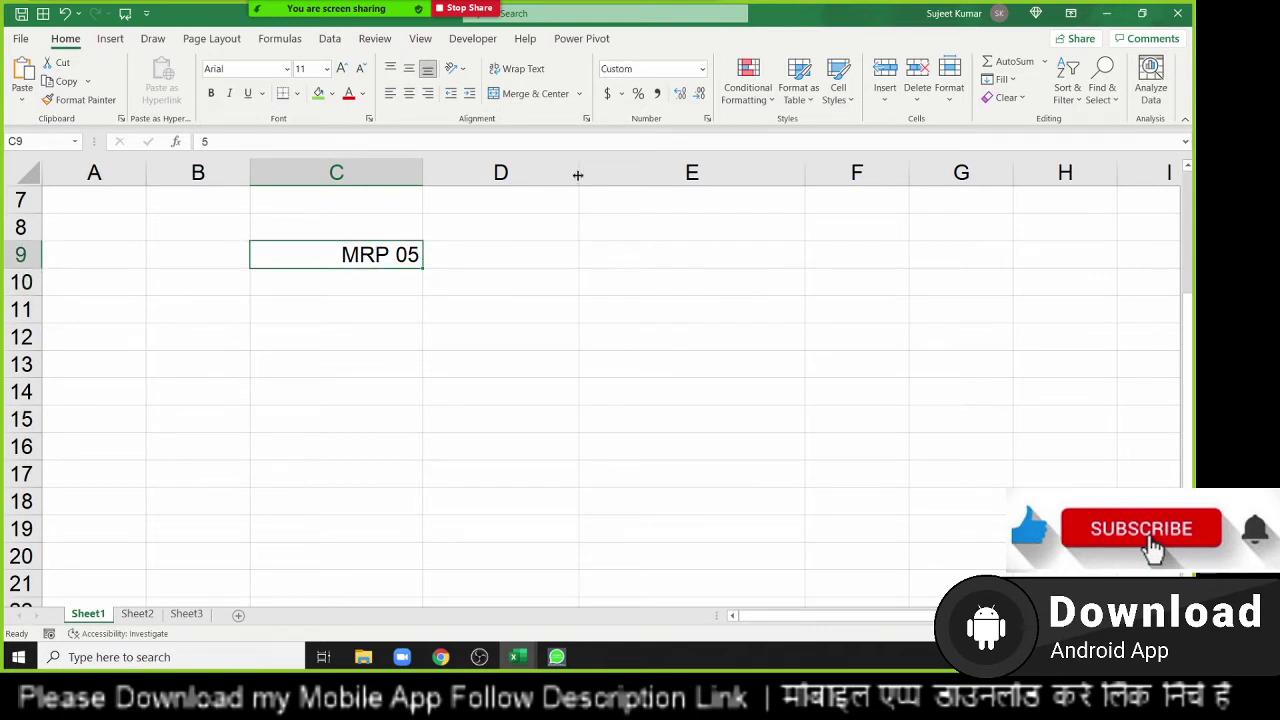
pyautogui.click(708, 119)
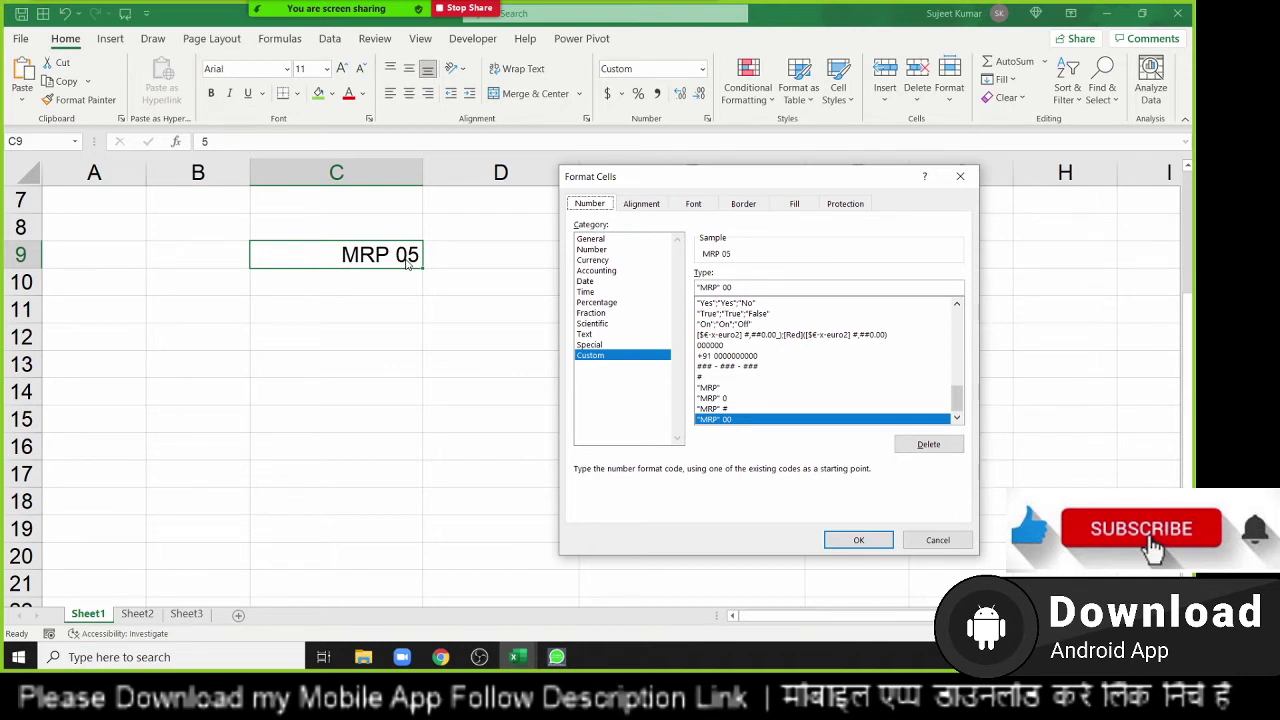
pyautogui.press('Return')
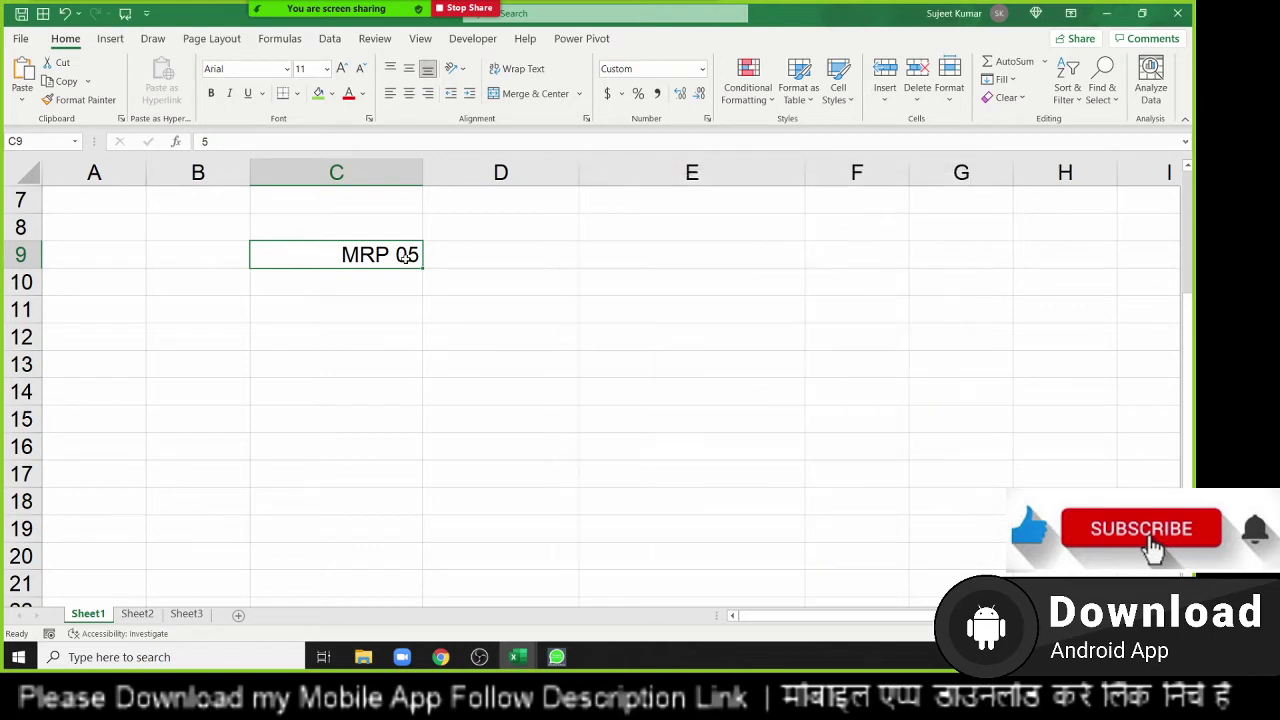
# - Change C9's format code from "MRP" 00 to "MRP" 0 so it shows MRP 5
pyautogui.click(707, 119)
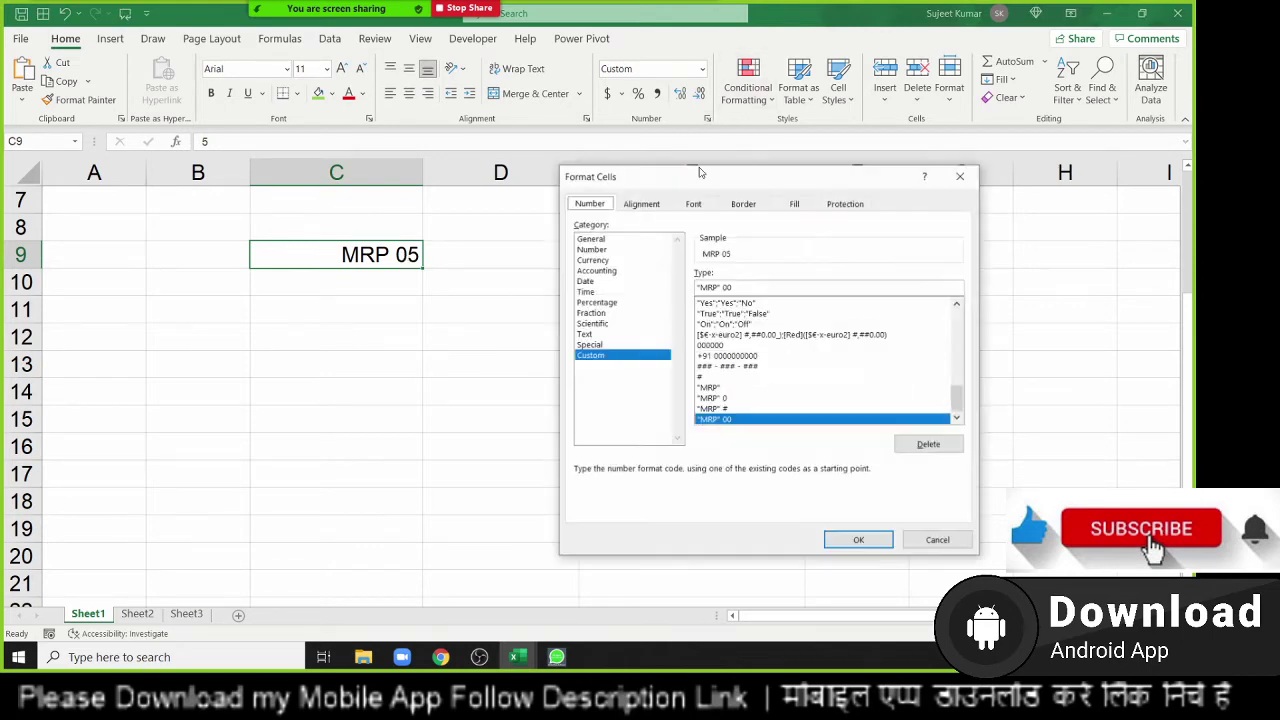
pyautogui.doubleClick(727, 287)
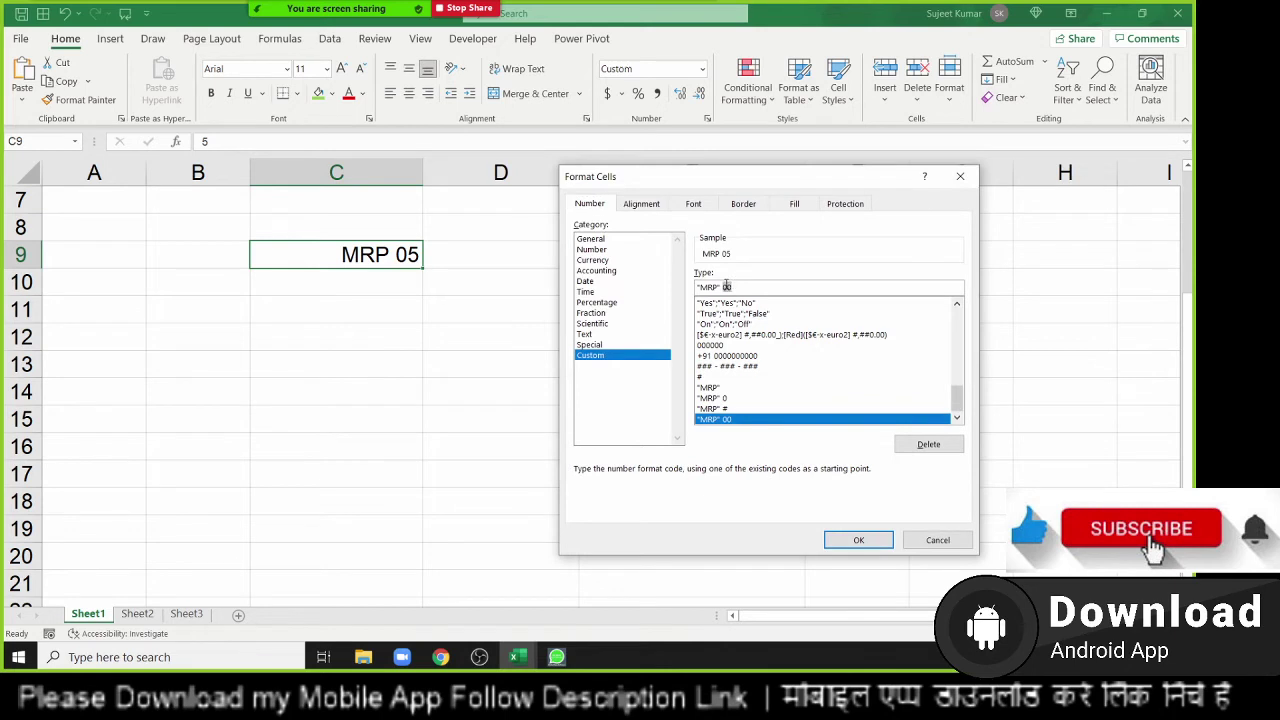
pyautogui.write('0')
pyautogui.press('Return')
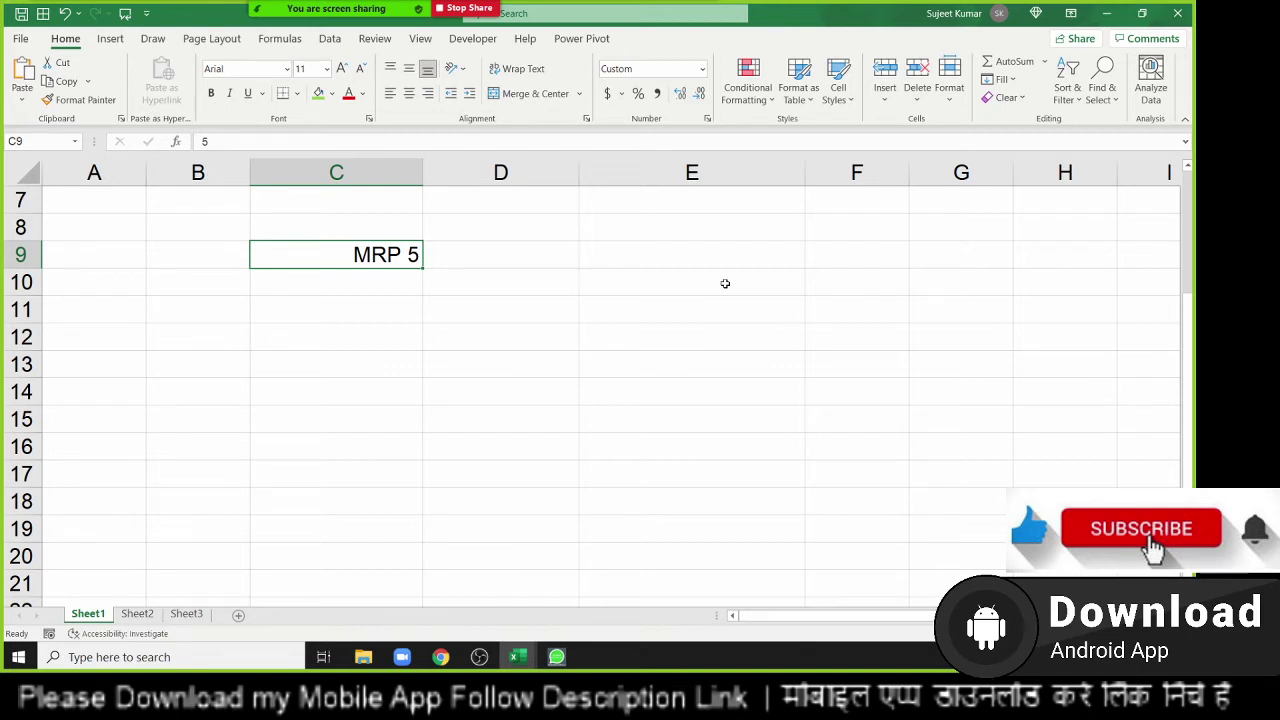
pyautogui.press('Right')
pyautogui.press('Right')
# - Enter 15.36 in D11 and bring up Format Cells for that cell
pyautogui.press('Down')
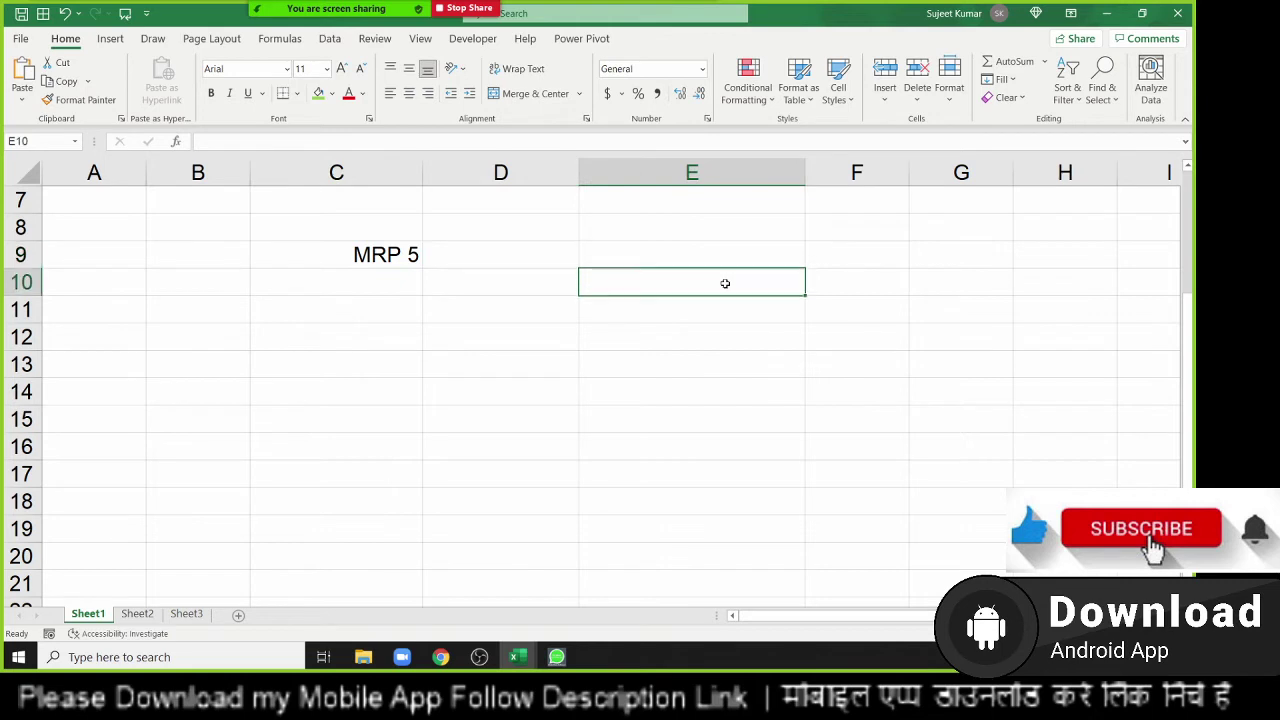
pyautogui.press('Left')
pyautogui.press('Down')
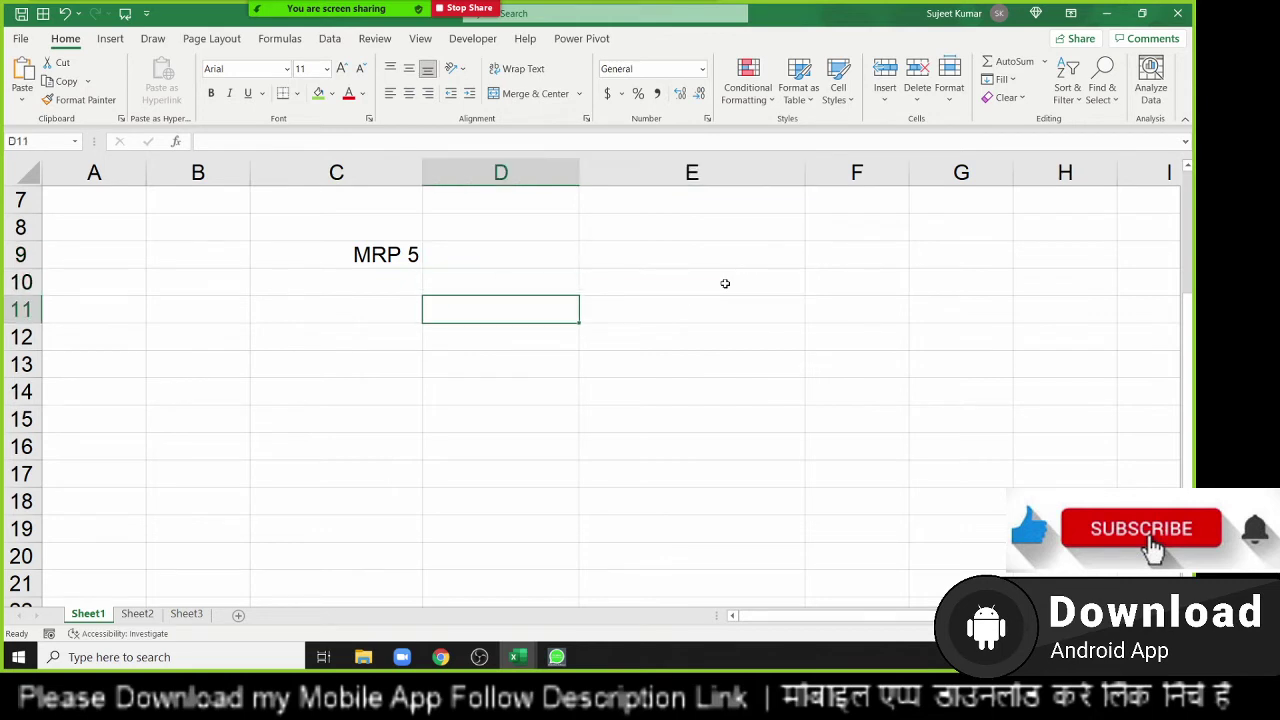
pyautogui.write('15.36')
pyautogui.press('Return')
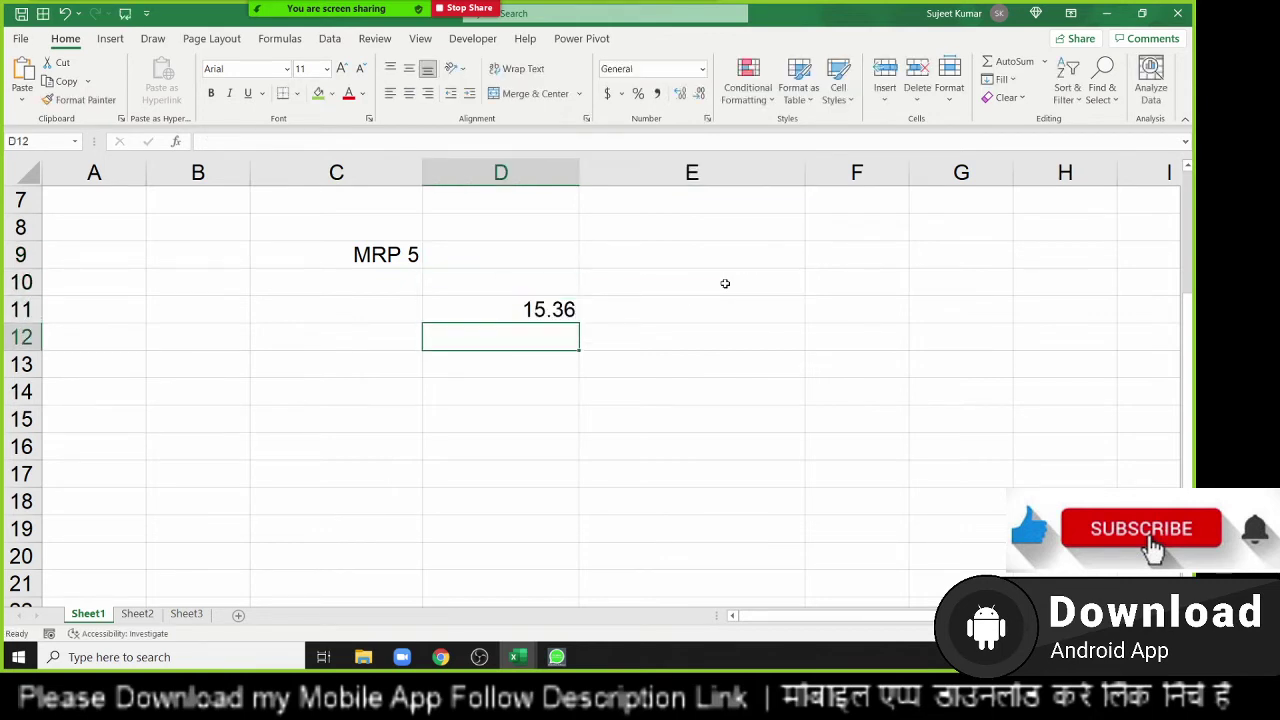
pyautogui.press('Up')
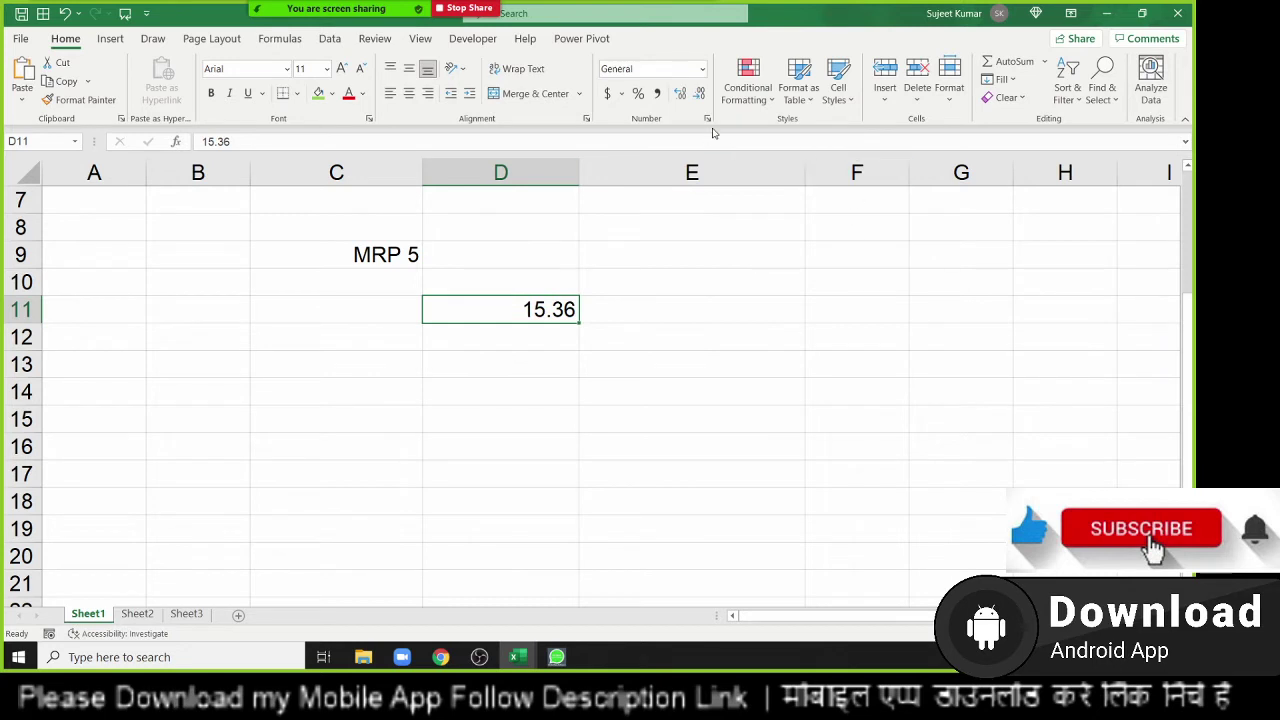
pyautogui.click(707, 118)
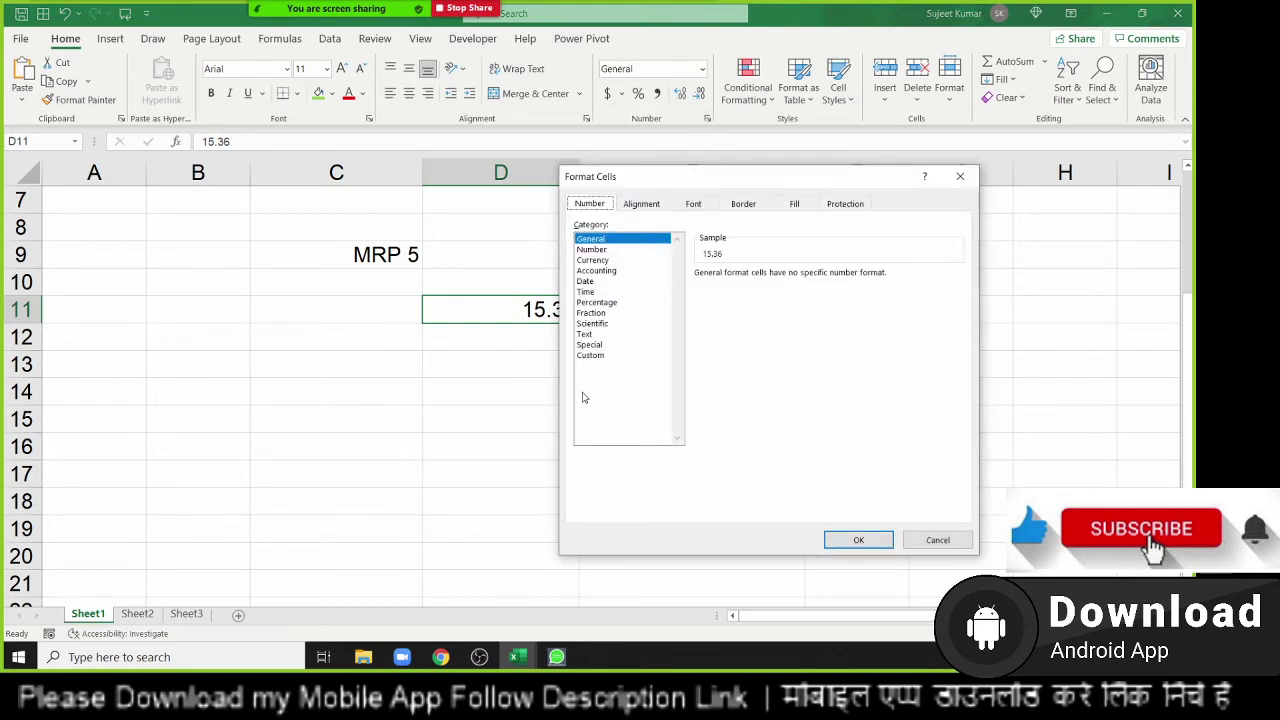
# - Apply the custom format 0# "Rupees" .00 "Paise" so D11 shows 15 Rupees .36 Paise
pyautogui.click(590, 355)
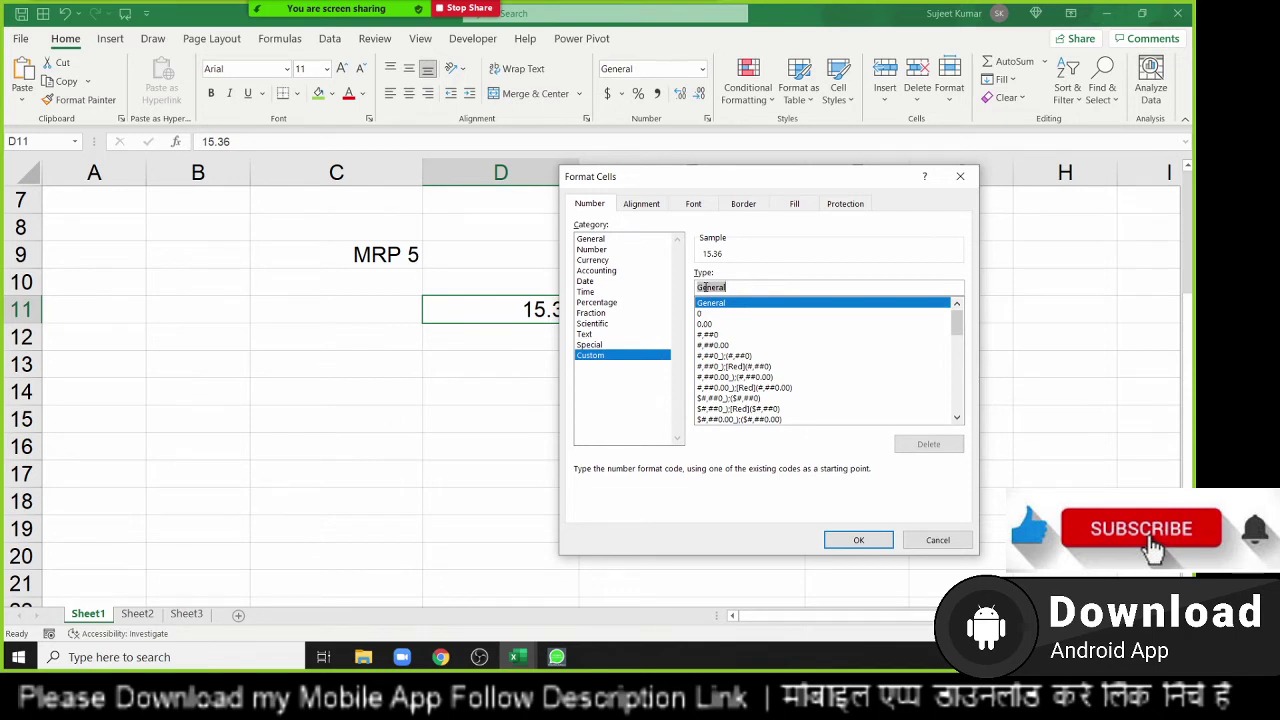
pyautogui.write('0#')
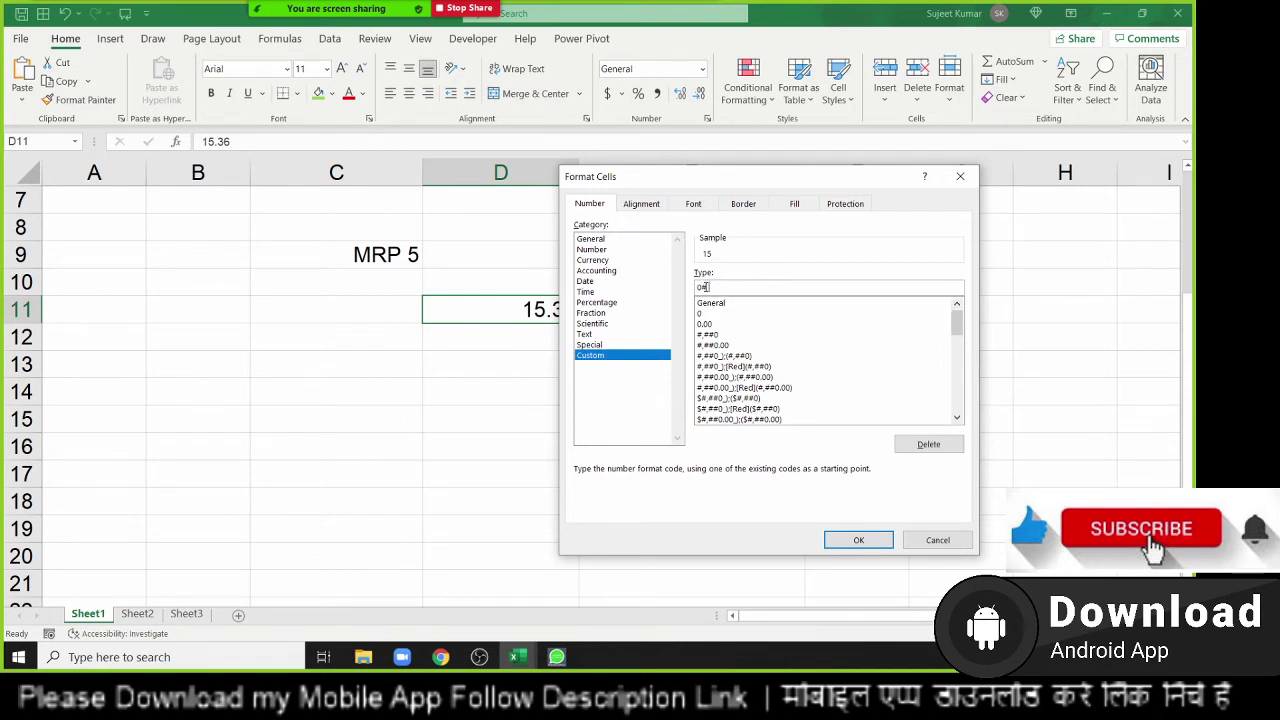
pyautogui.write(' "')
pyautogui.write('Rup')
pyautogui.write('ee')
pyautogui.write('s " .')
pyautogui.write('00 "')
pyautogui.write('Paise"')
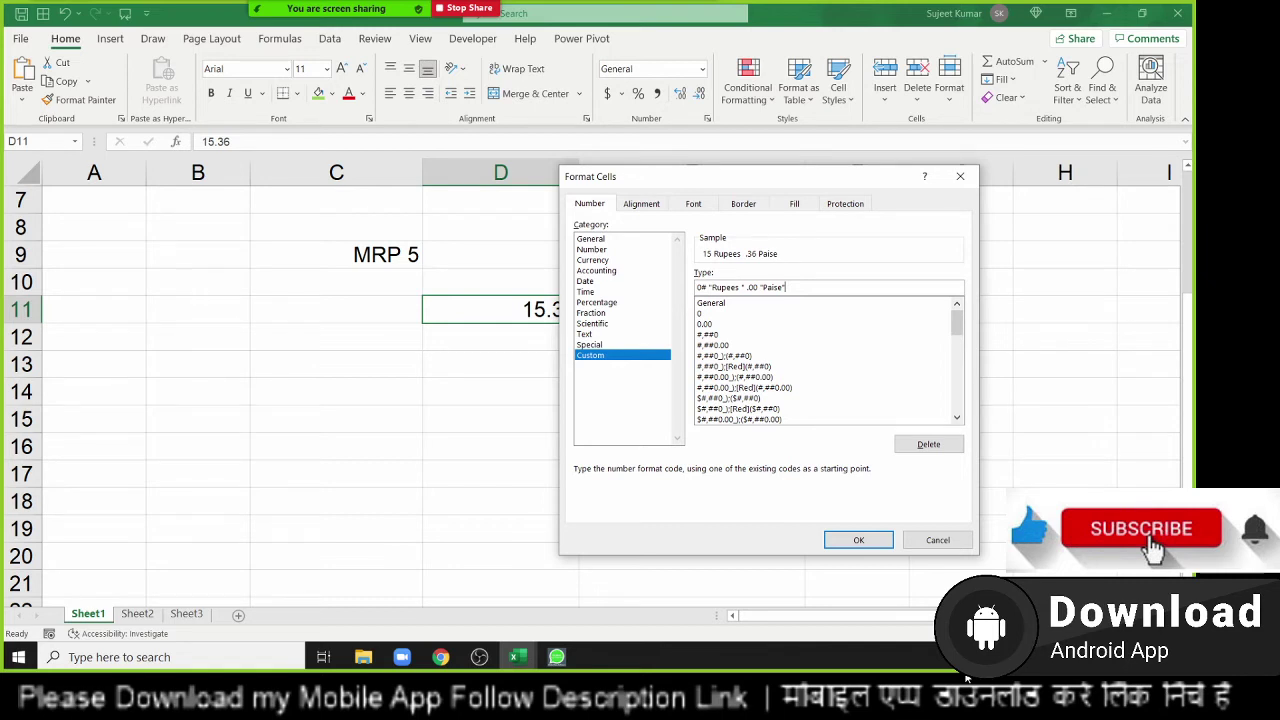
pyautogui.press('Return')
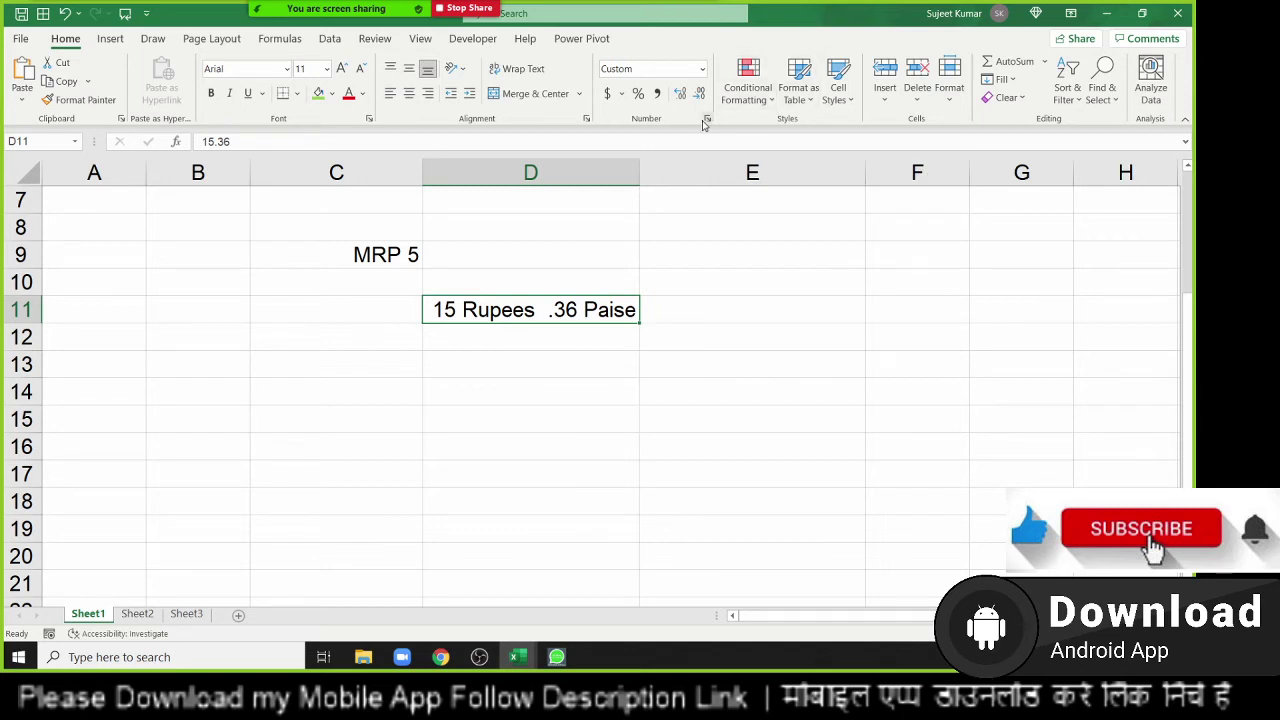
# - Change D11's rupee code from 0# to 00 and enter .85 in D11
pyautogui.click(706, 120)
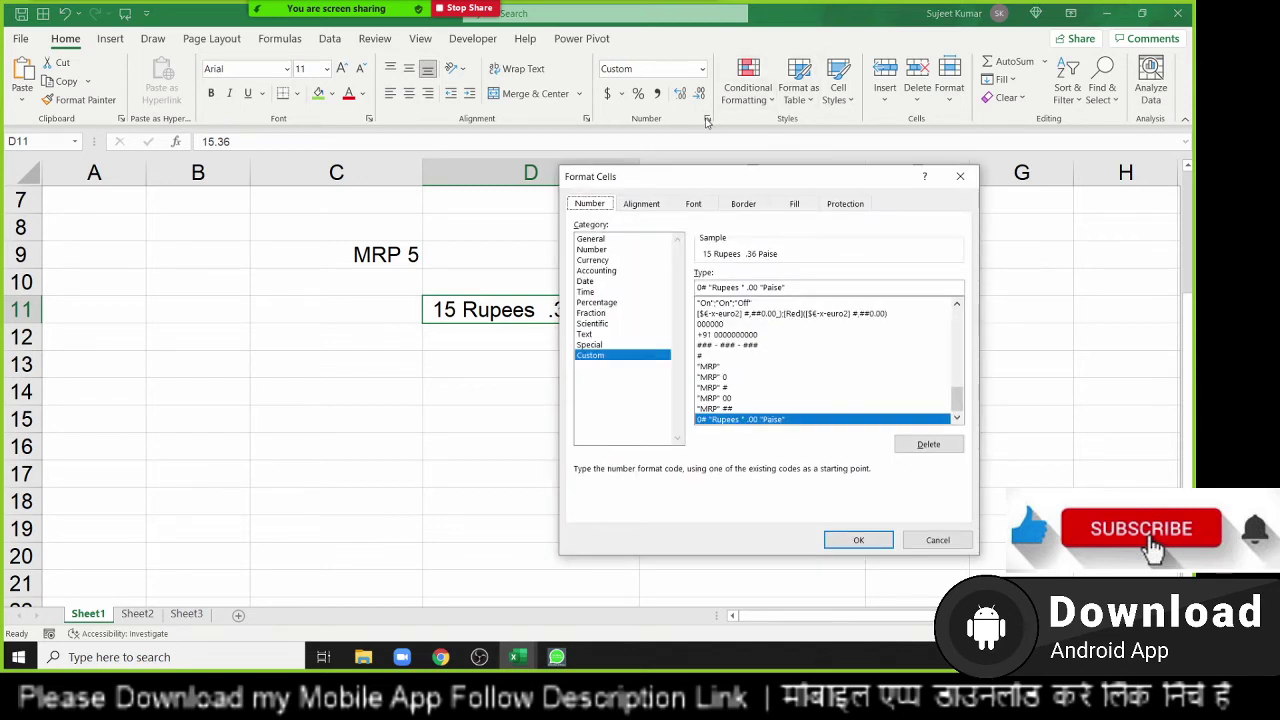
pyautogui.click(708, 287)
pyautogui.press('BackSpace')
pyautogui.write('0')
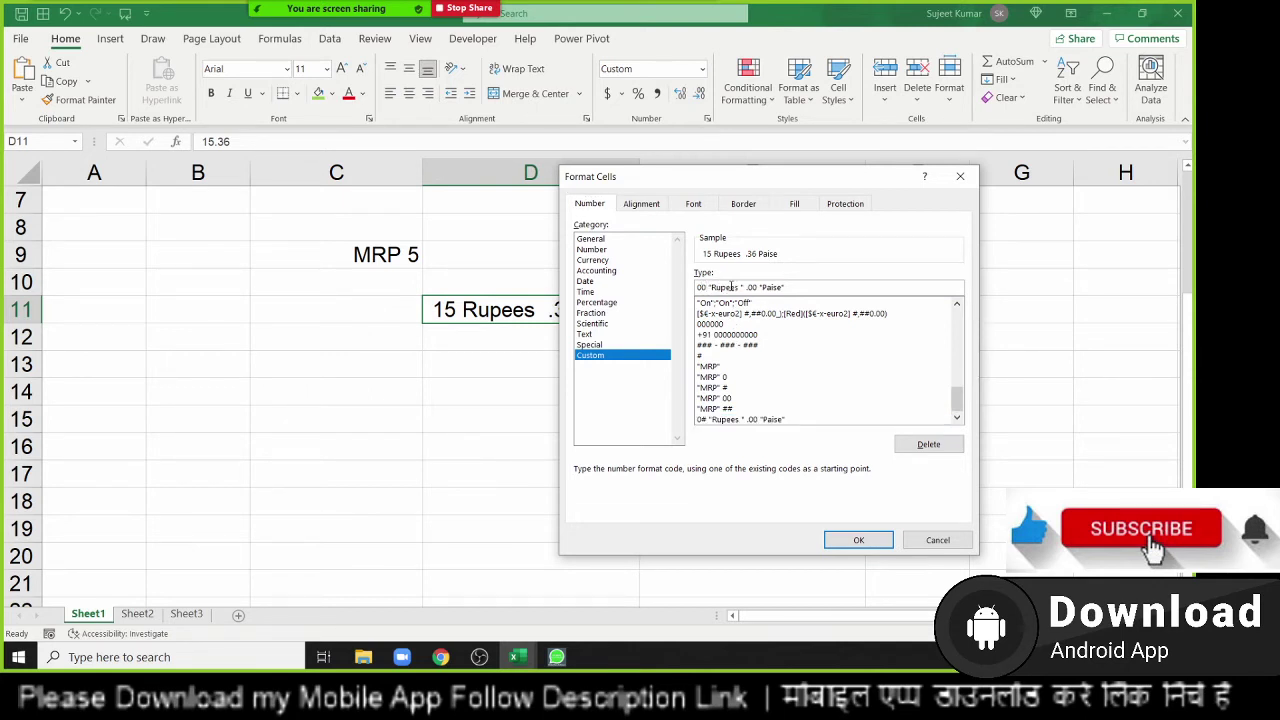
pyautogui.press('Return')
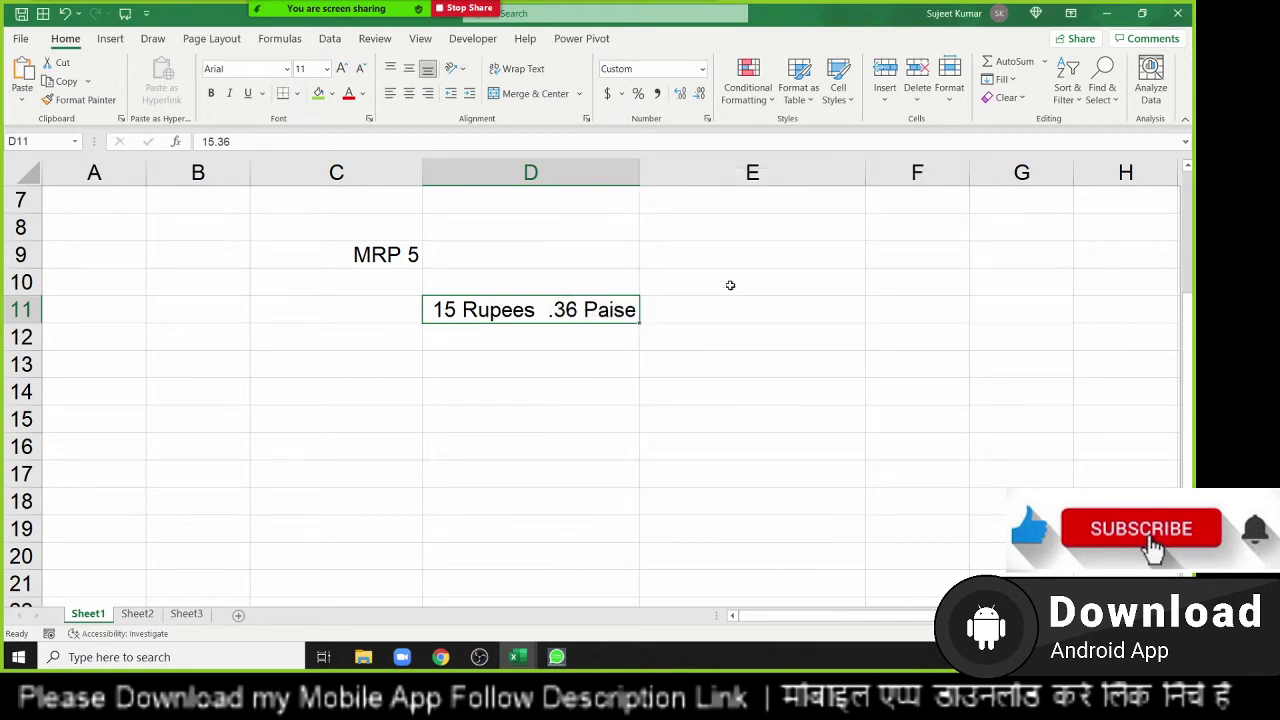
pyautogui.write('.85')
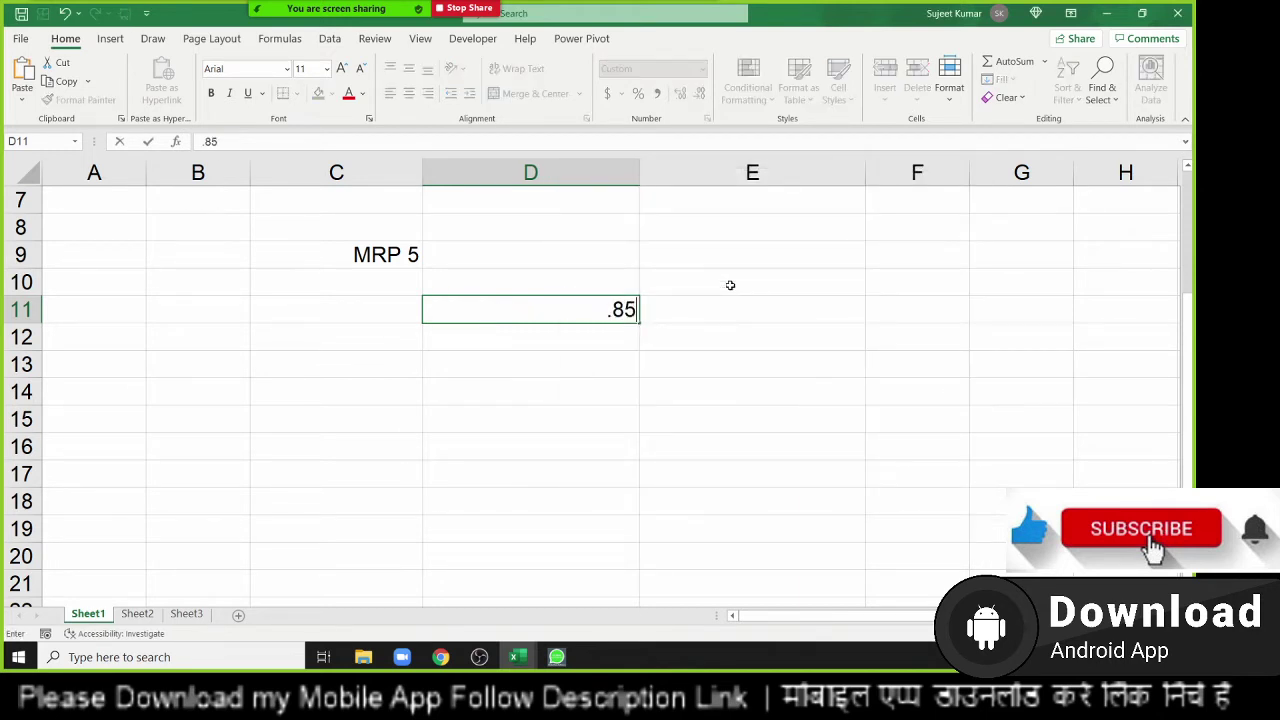
pyautogui.press('Return')
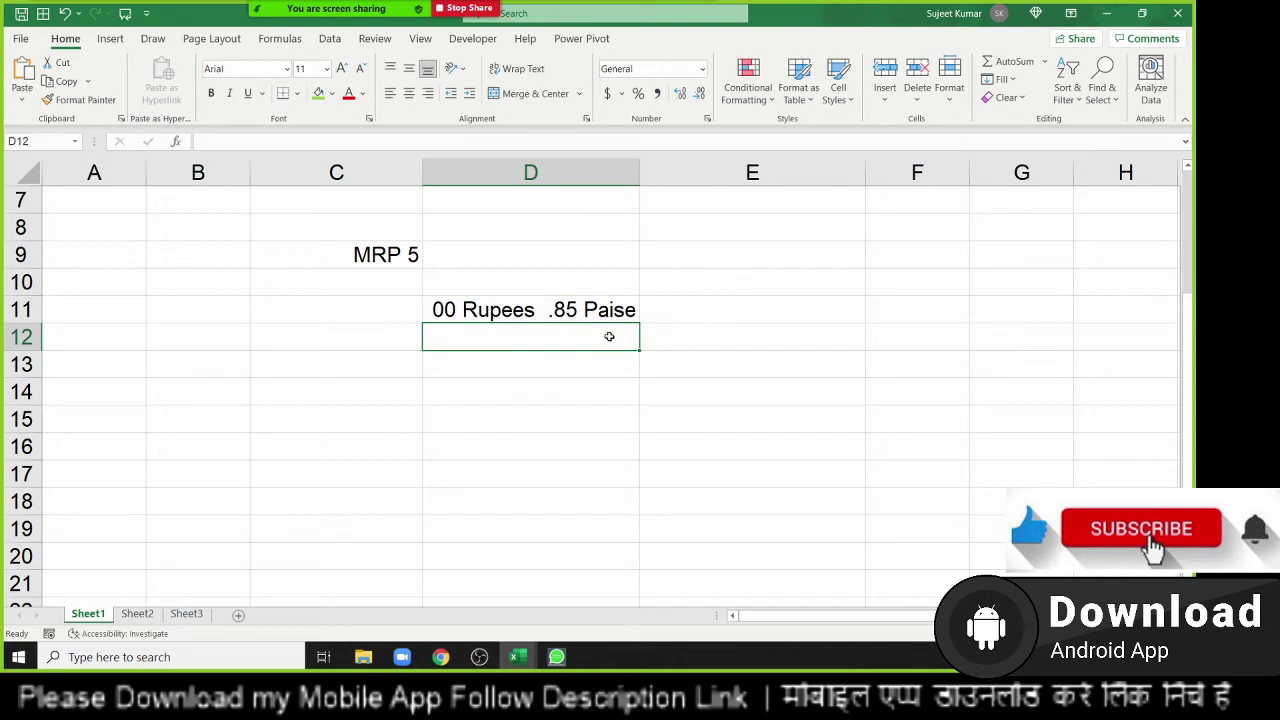
pyautogui.click(603, 313)
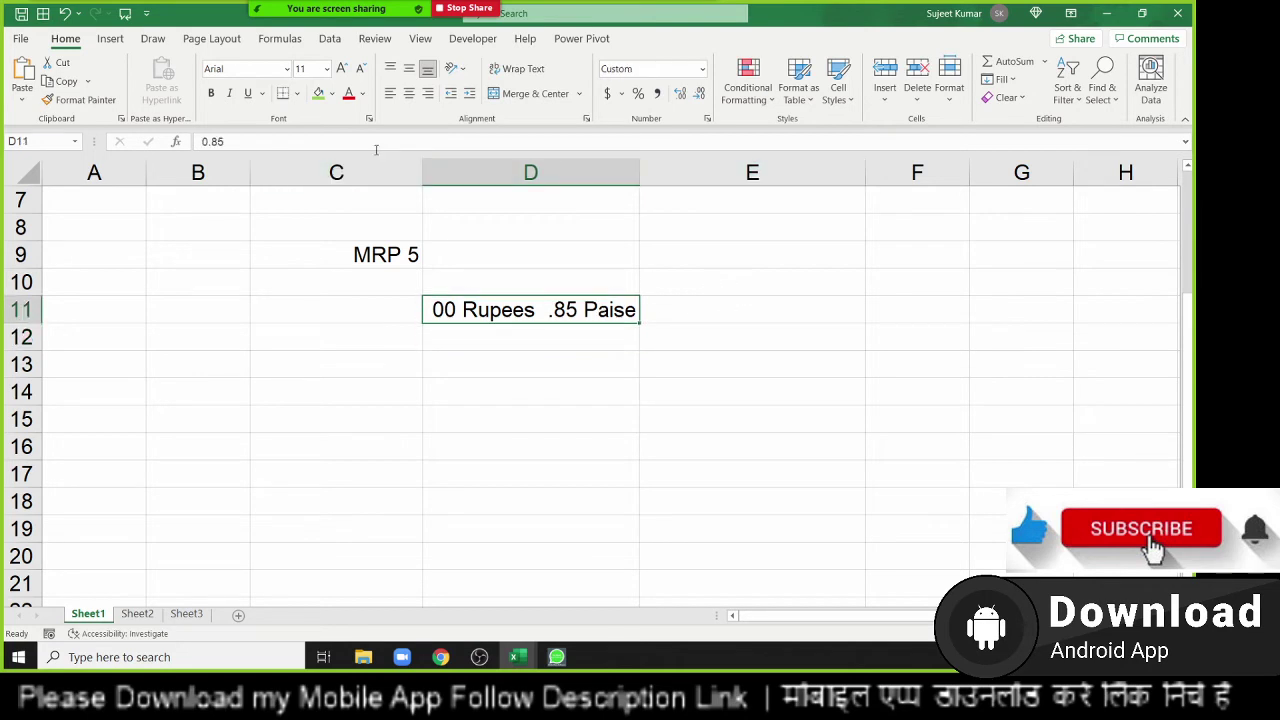
# - Try D11's rupees format without leading zeros, then with a single leading 0
pyautogui.click(705, 119)
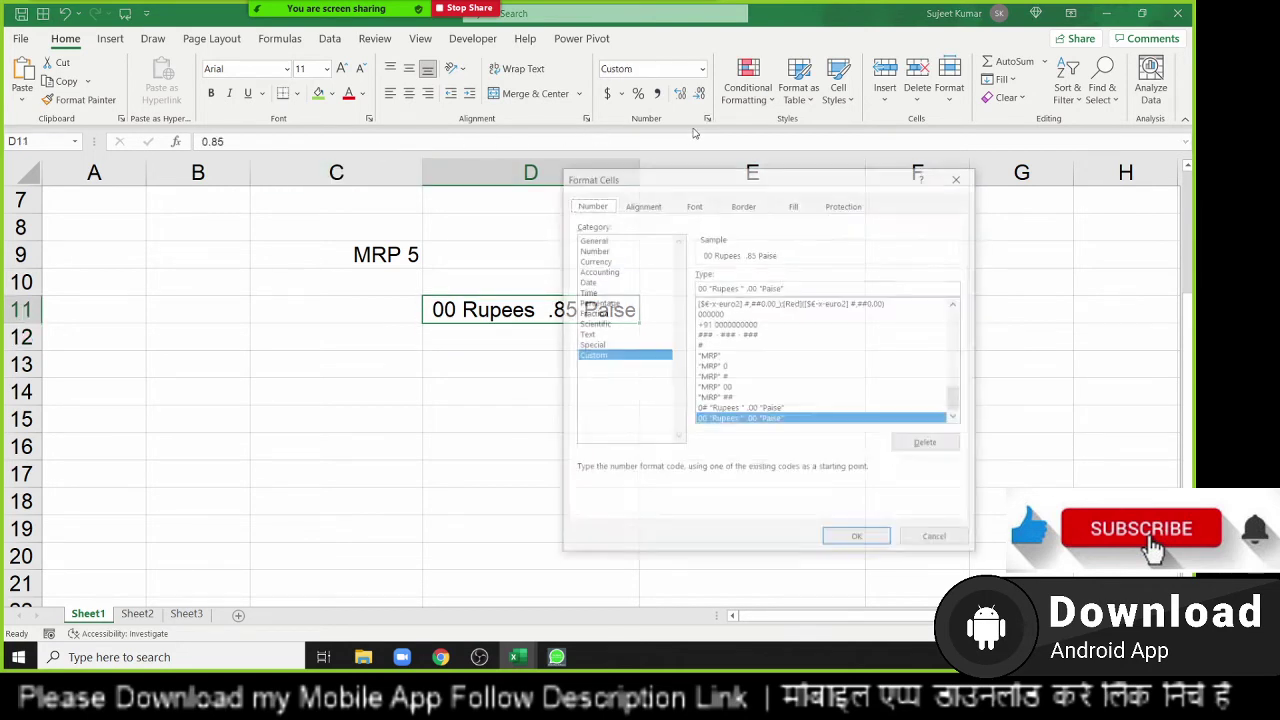
pyautogui.click(700, 288)
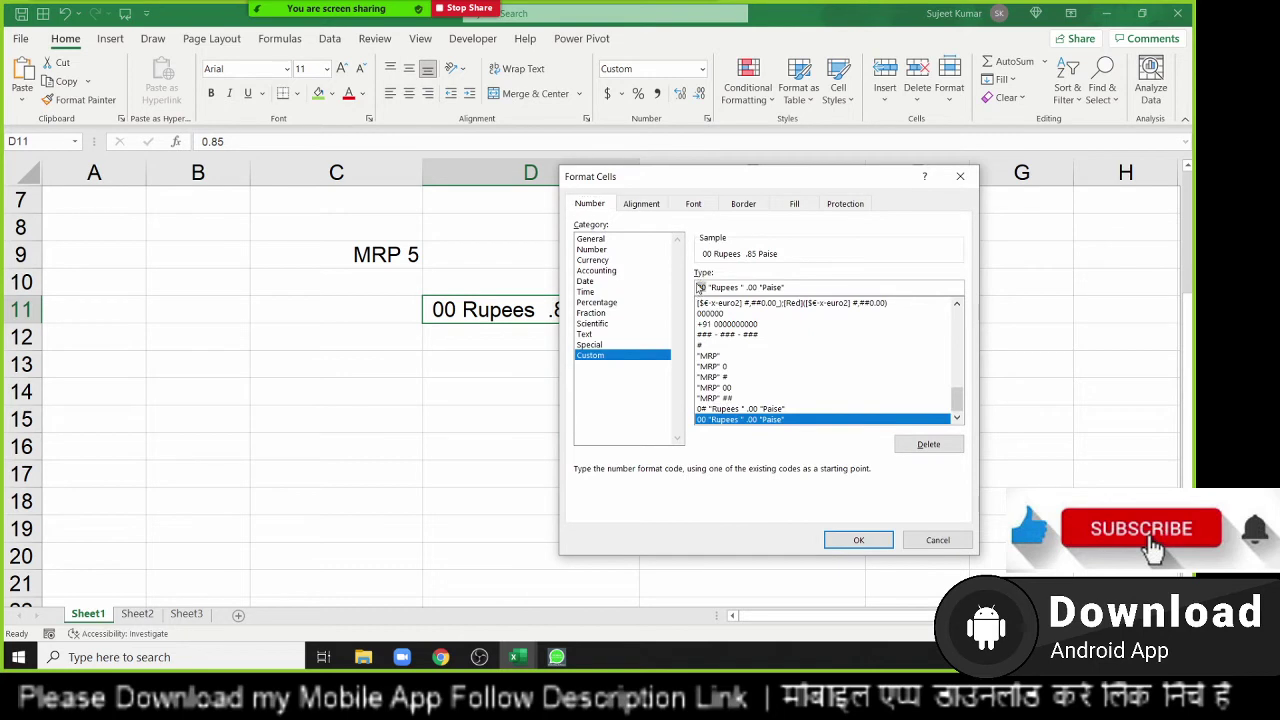
pyautogui.press('Delete')
pyautogui.press('Delete')
pyautogui.press('Return')
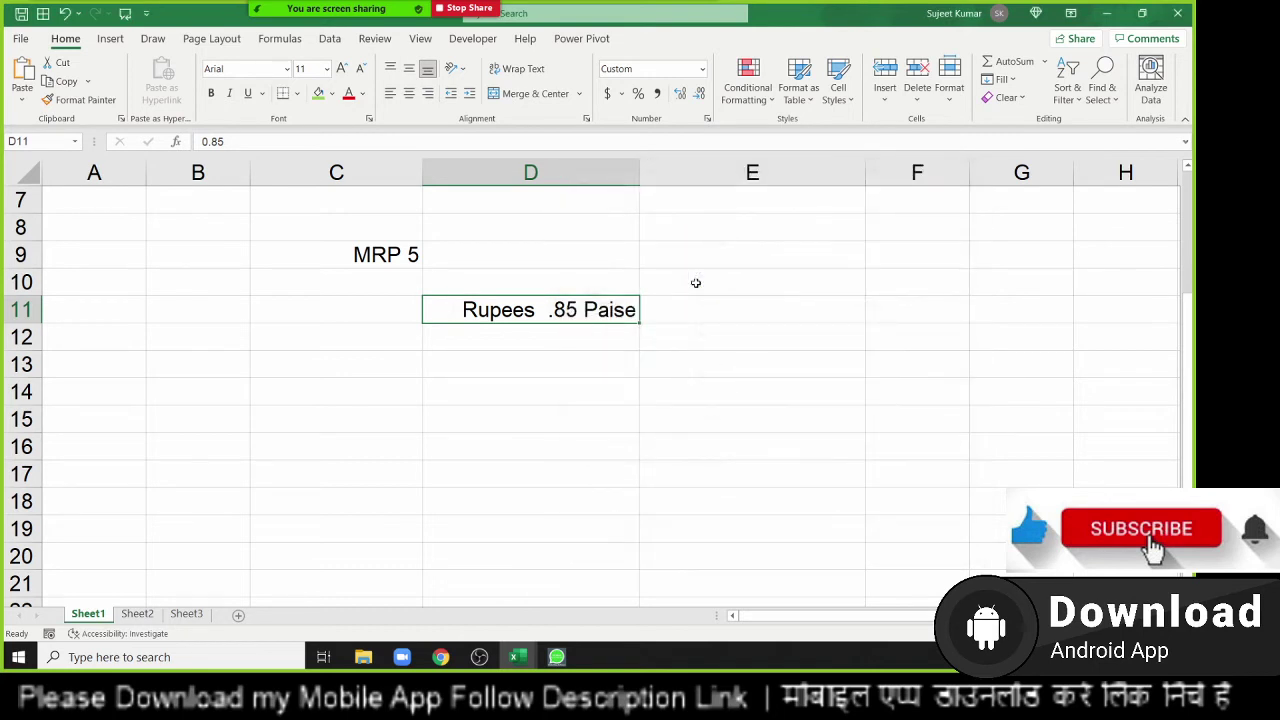
pyautogui.click(707, 119)
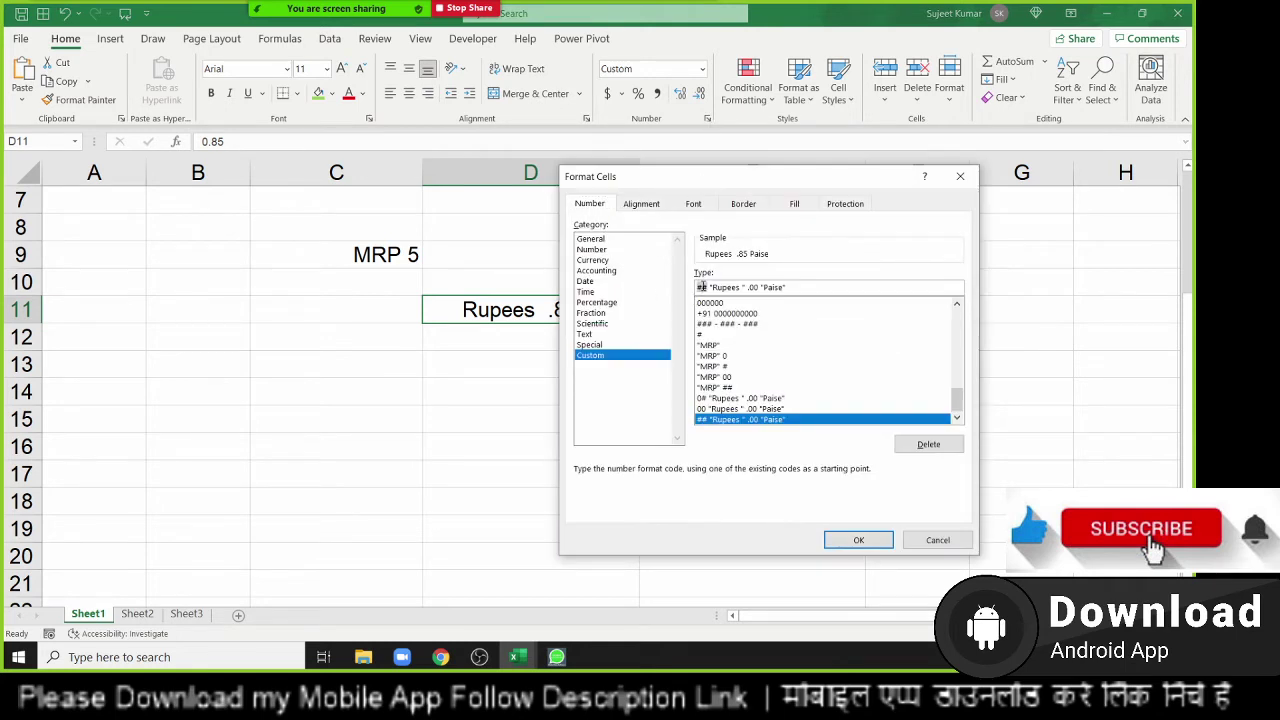
pyautogui.doubleClick(702, 288)
pyautogui.write('0')
pyautogui.press('Return')
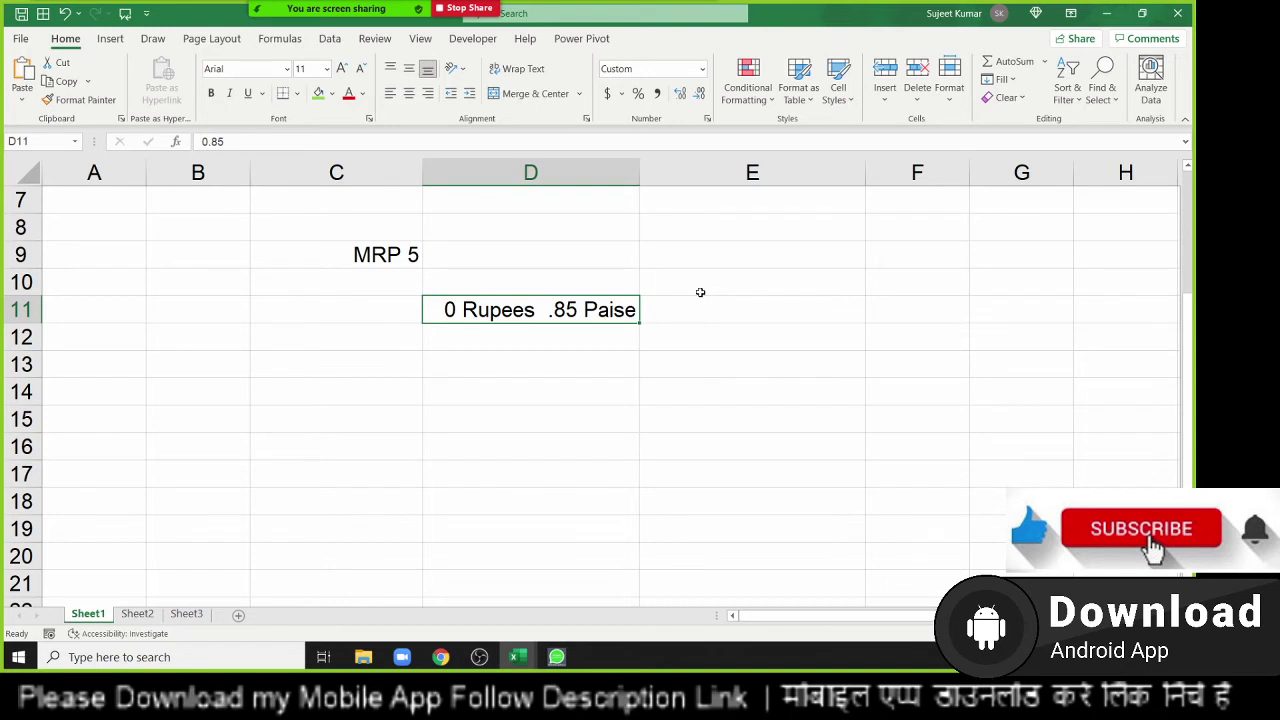
# - Enter 5.30 in D11 and pad the rupee code to 00, showing 05 Rupees .30 Paise
pyautogui.write('5.30')
pyautogui.press('Return')
pyautogui.press('Up')
pyautogui.click(707, 118)
pyautogui.click(703, 287)
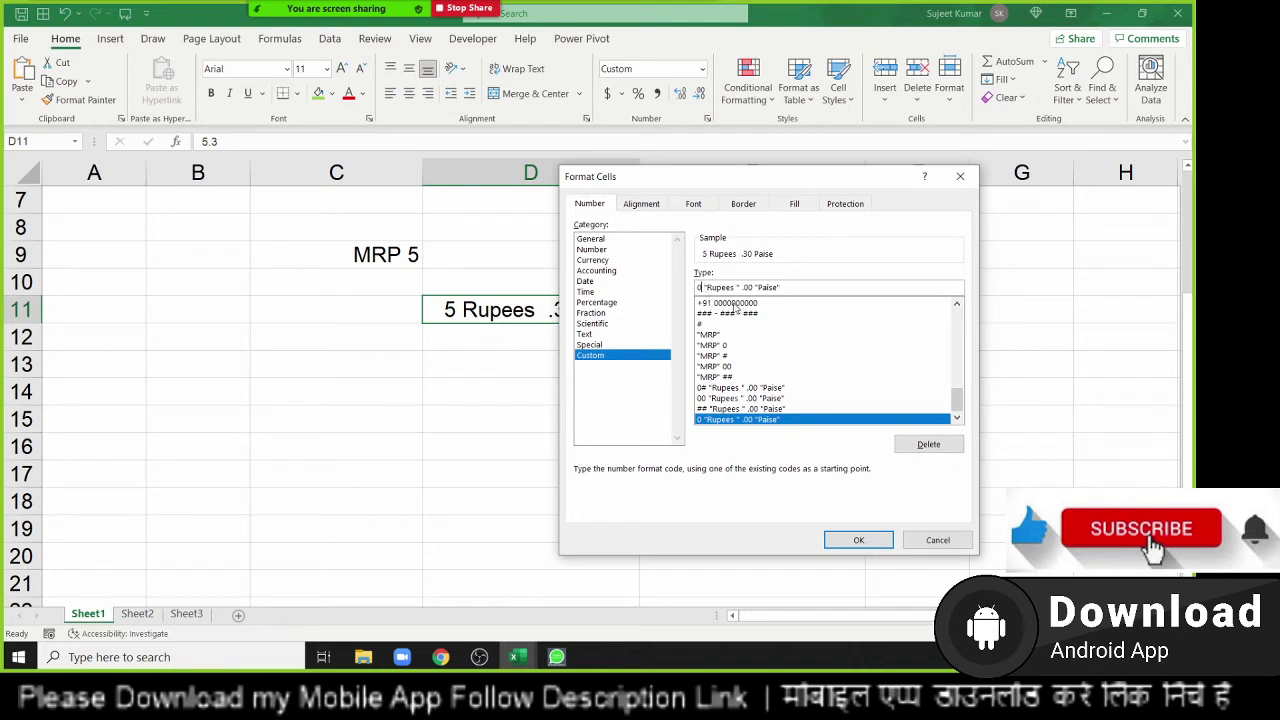
pyautogui.write('0')
pyautogui.press('Return')
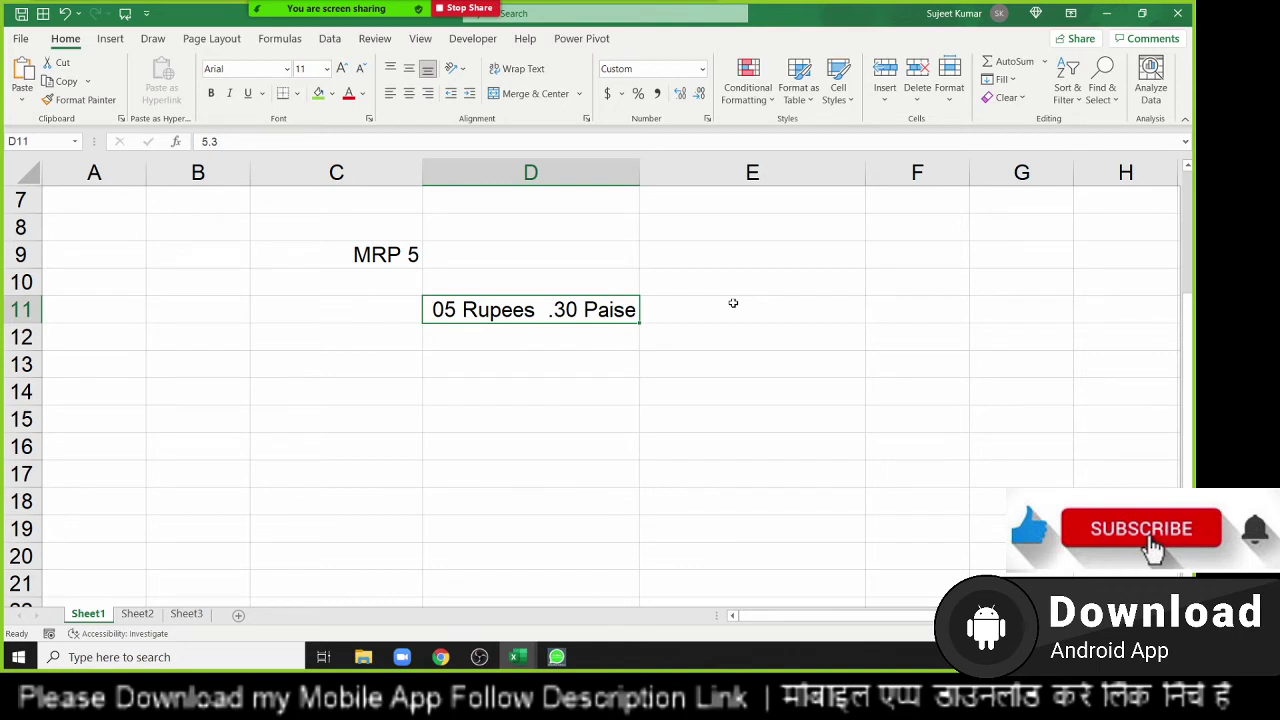
pyautogui.scroll(-1, 491, 374)
# - Enter 25000 in D17 and give it the custom format #,####
pyautogui.click(490, 380)
pyautogui.write('25')
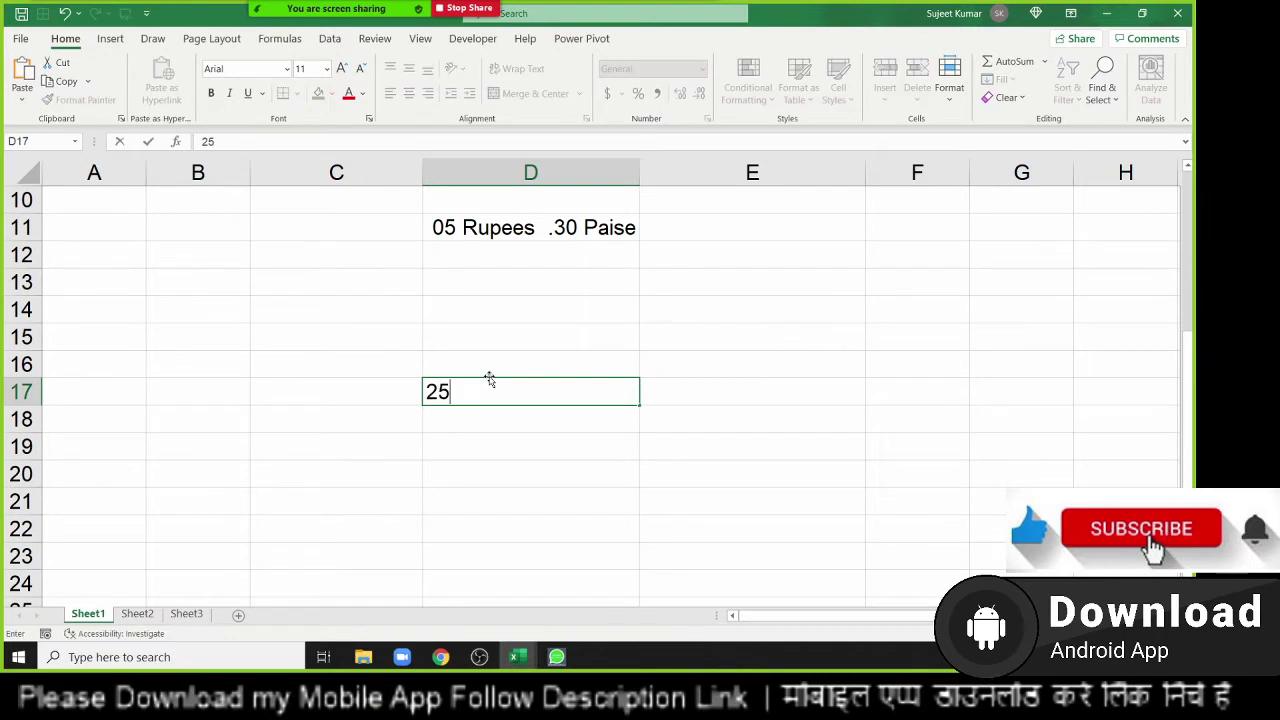
pyautogui.write('000')
pyautogui.press('Return')
pyautogui.click(490, 380)
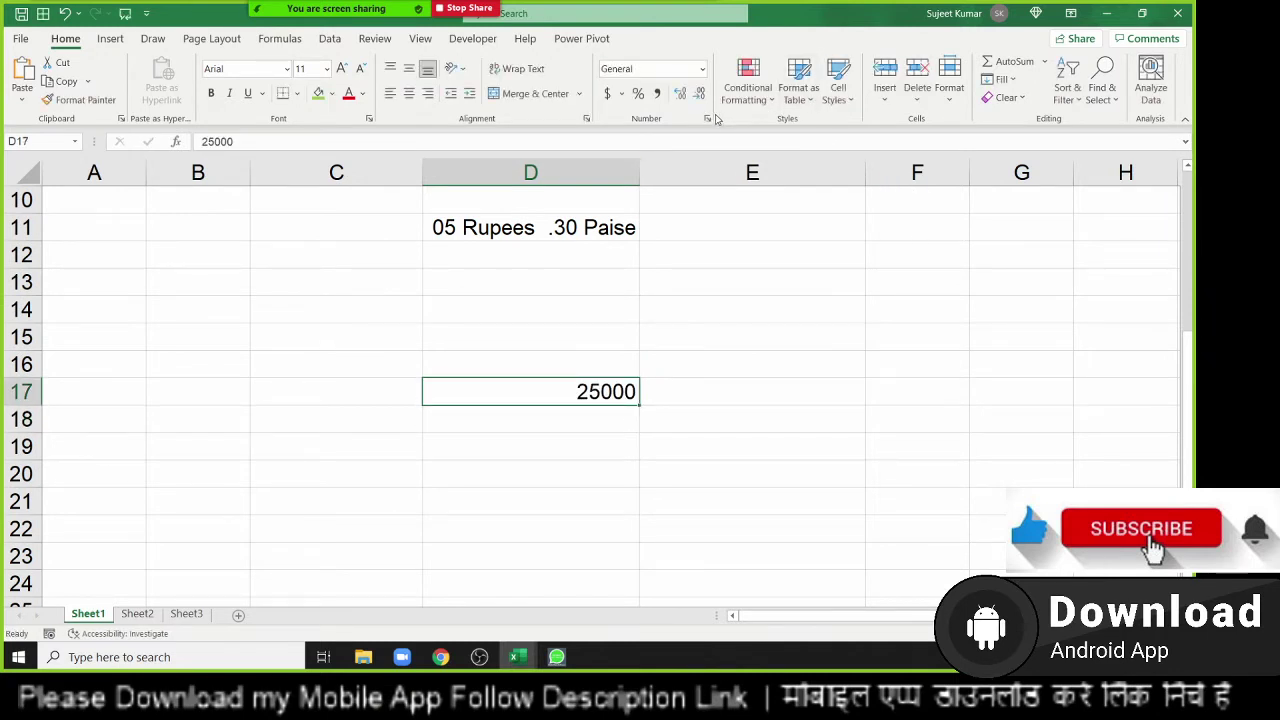
pyautogui.click(707, 118)
pyautogui.moveTo(671, 183); pyautogui.dragTo(822, 159)
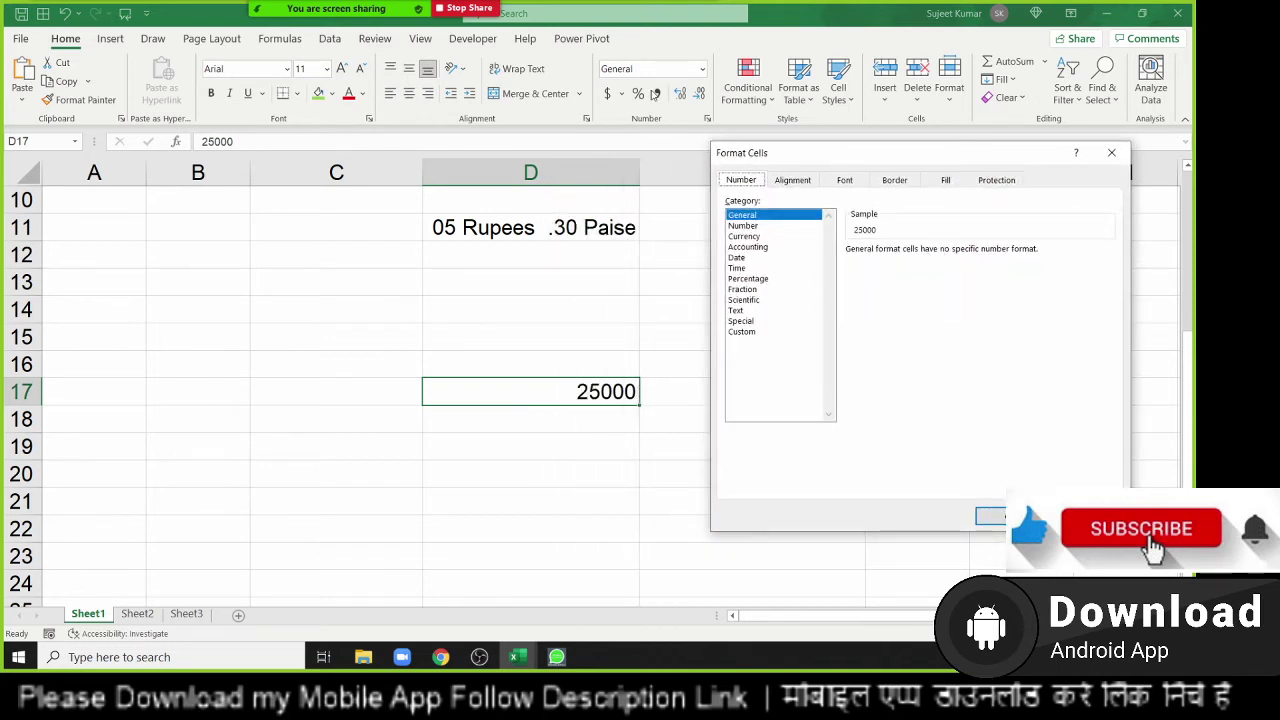
pyautogui.click(745, 331)
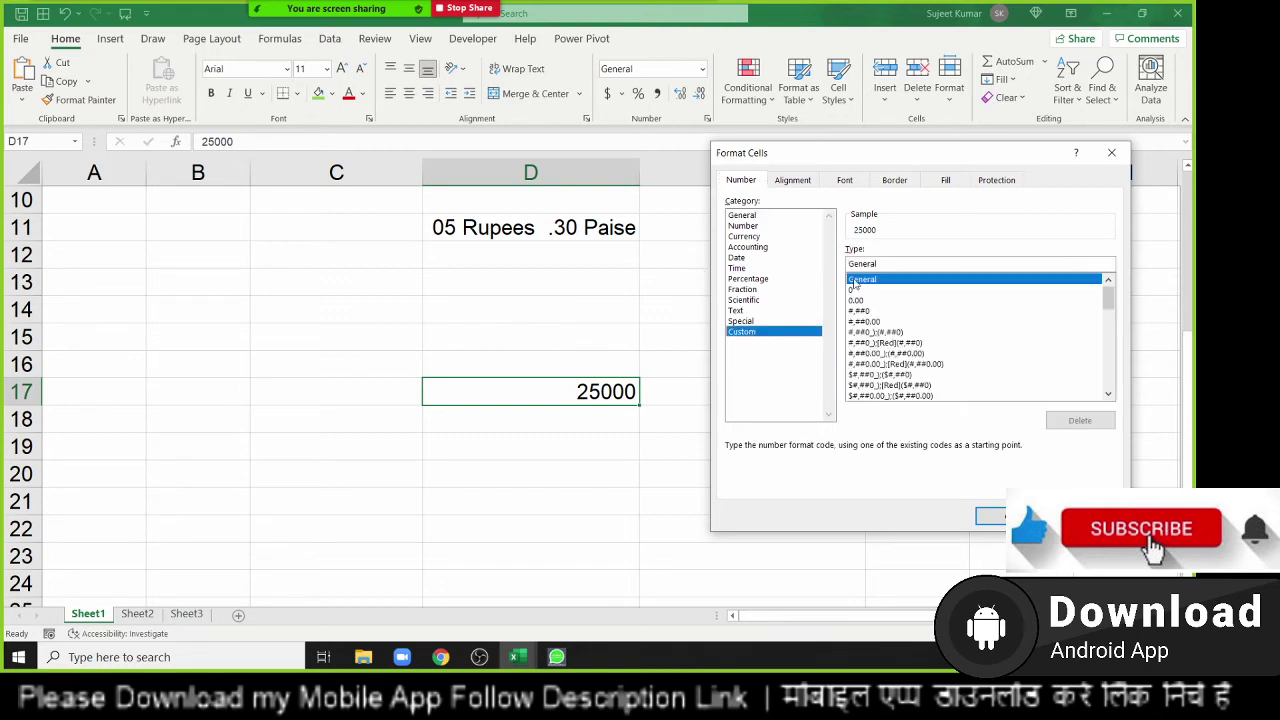
pyautogui.doubleClick(862, 263)
pyautogui.write('#,')
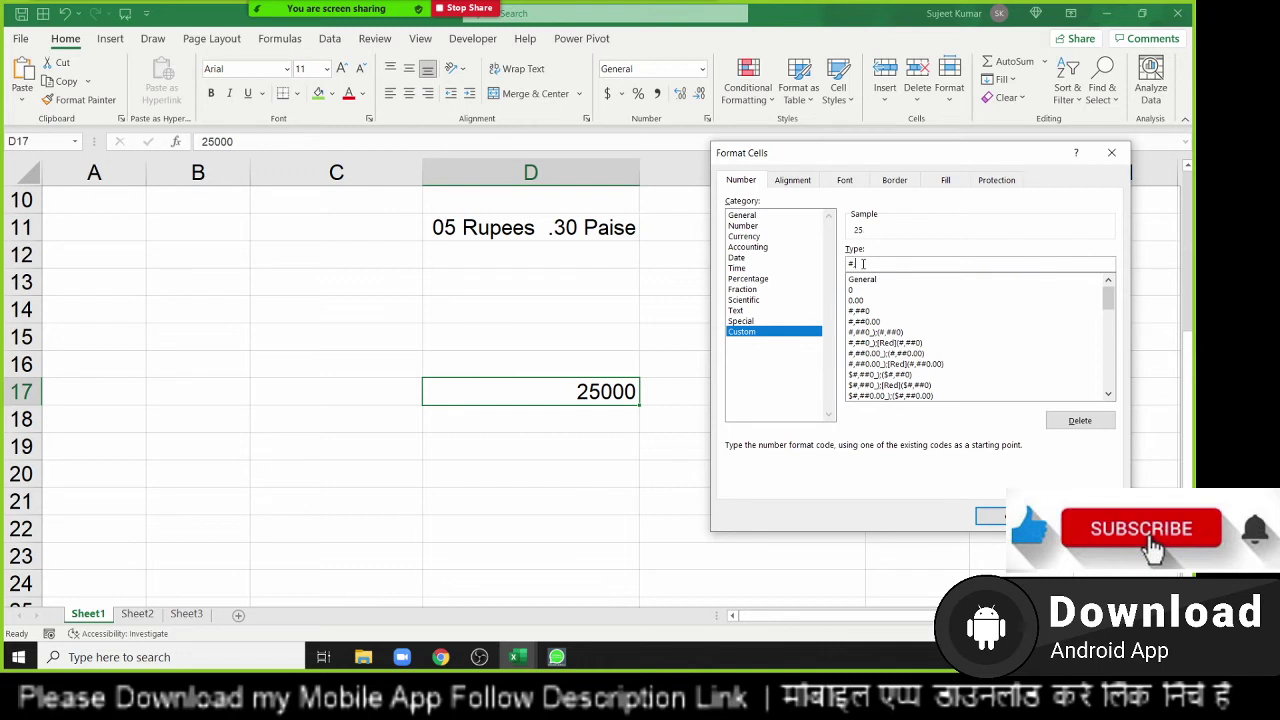
pyautogui.write('####')
pyautogui.press('Return')
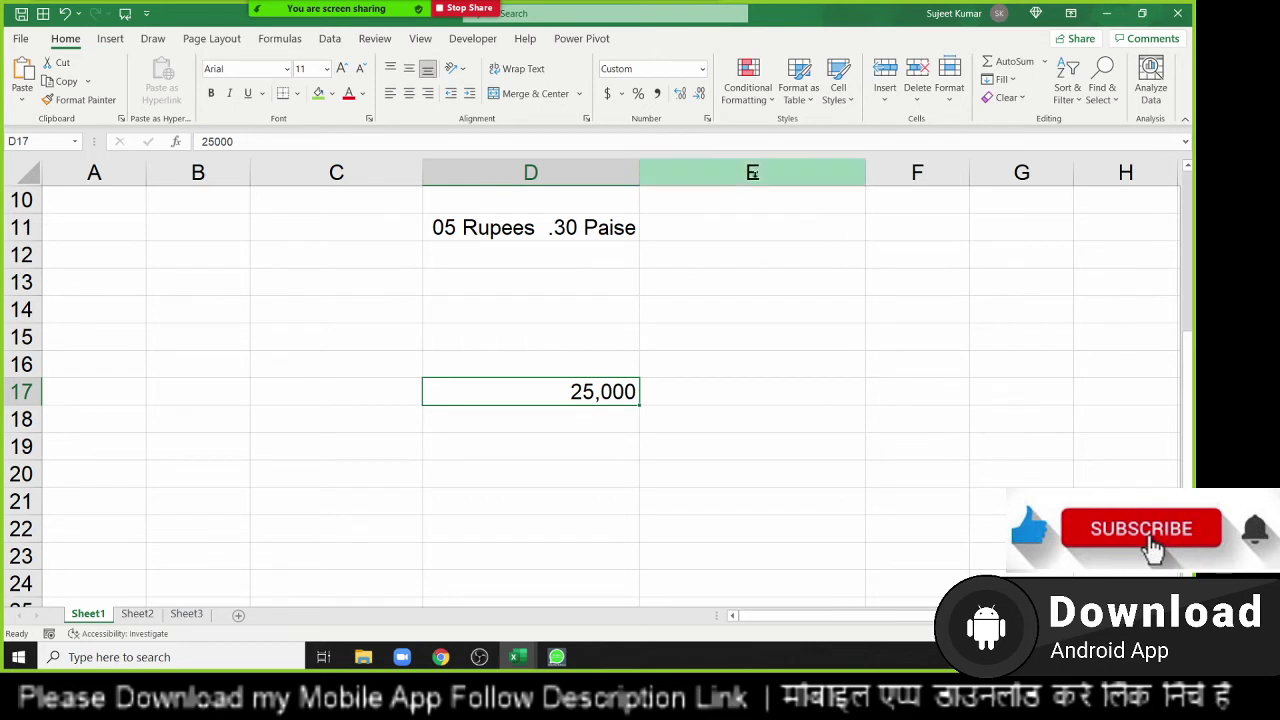
# - Trim D17's format code to #, to show the value in thousands
pyautogui.click(707, 119)
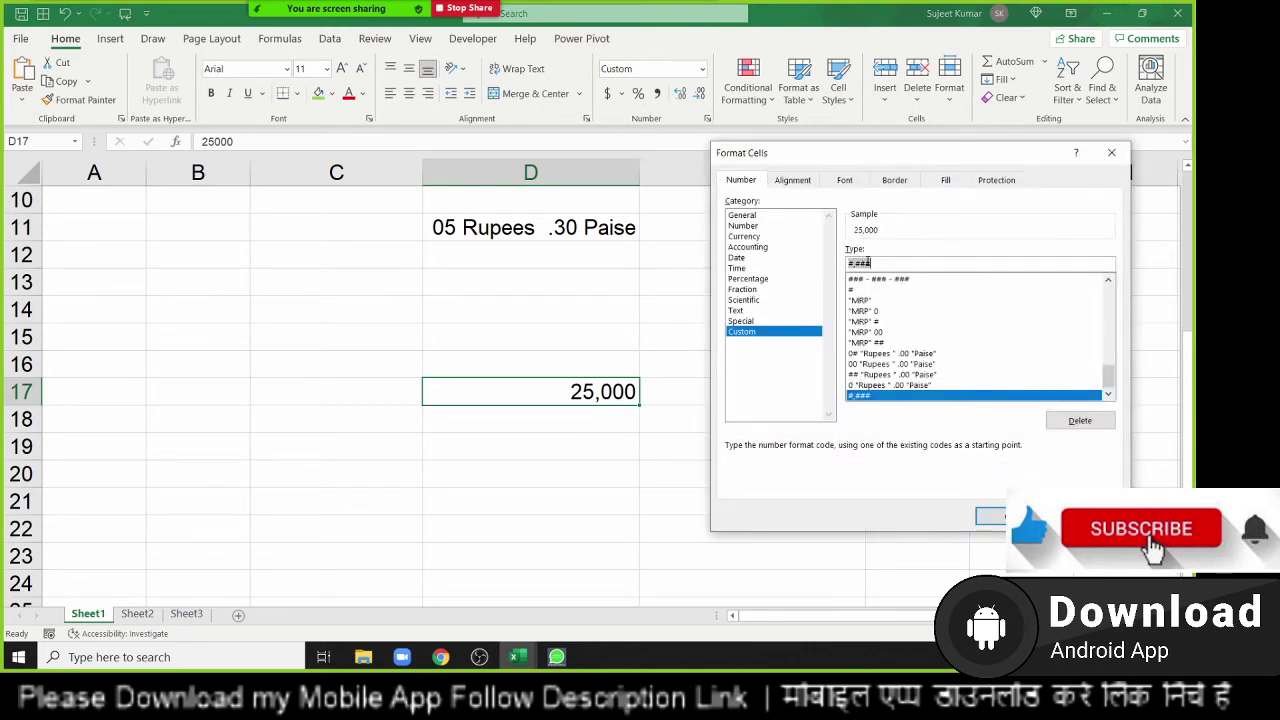
pyautogui.click(869, 262)
pyautogui.press('BackSpace')
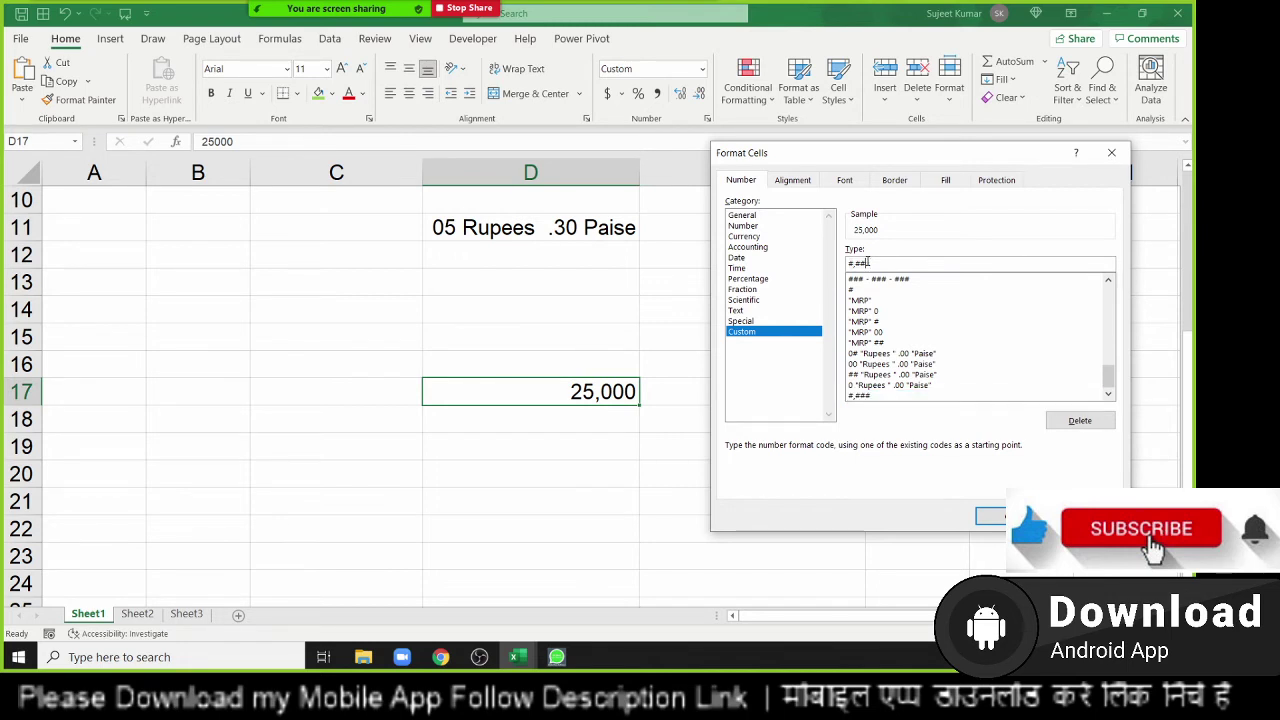
pyautogui.press('BackSpace')
pyautogui.press('BackSpace')
pyautogui.press('BackSpace')
pyautogui.click(1000, 512)
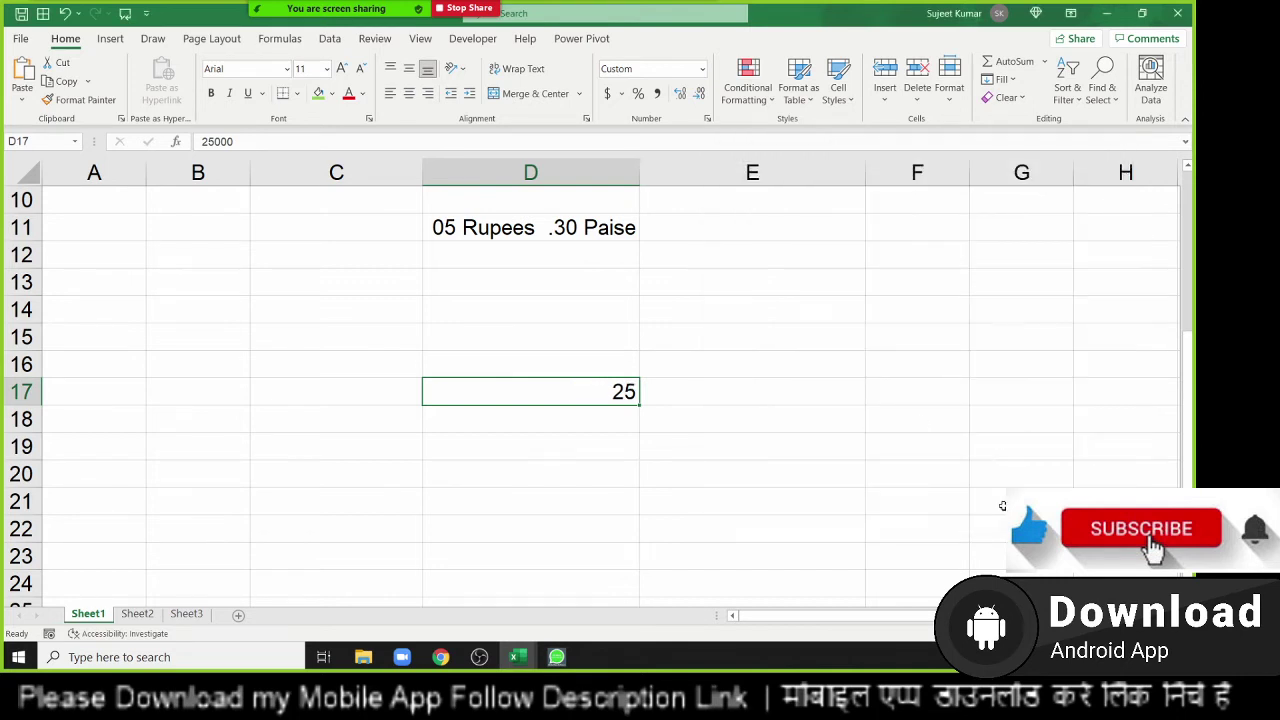
# - Extend D17's format code to #, "K" so it reads 25 K
pyautogui.click(707, 120)
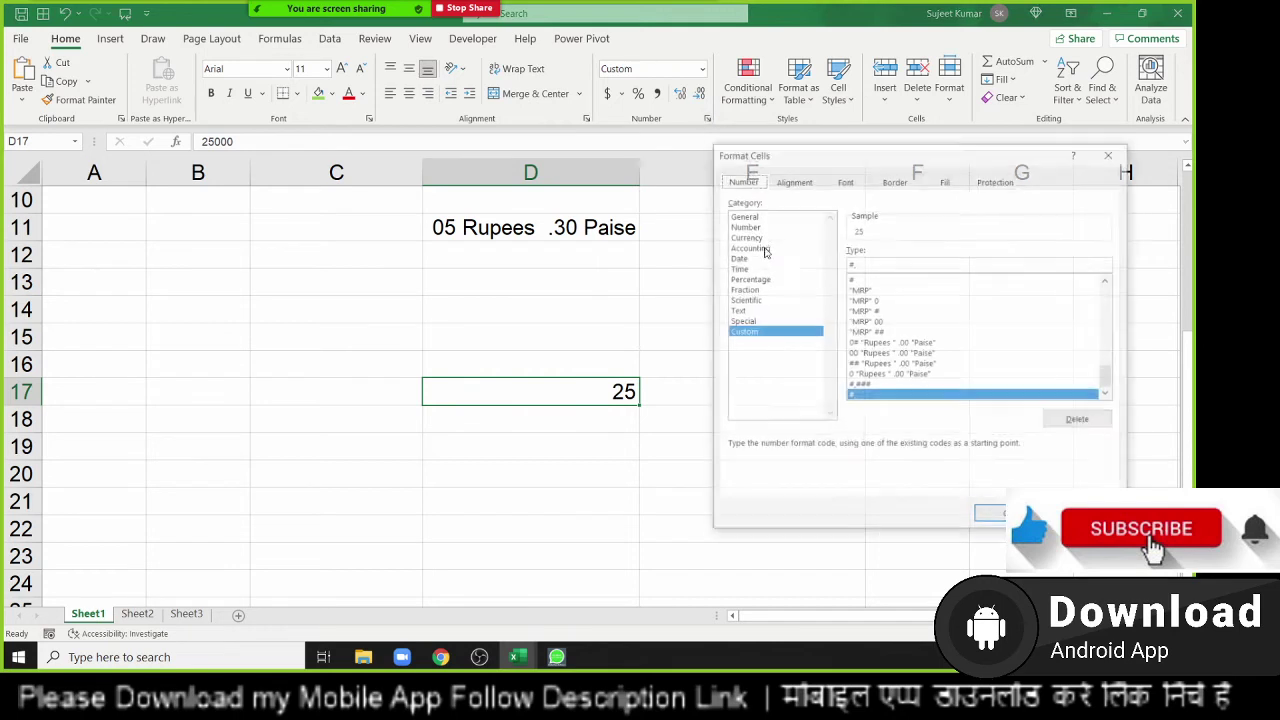
pyautogui.click(887, 261)
pyautogui.write(', "')
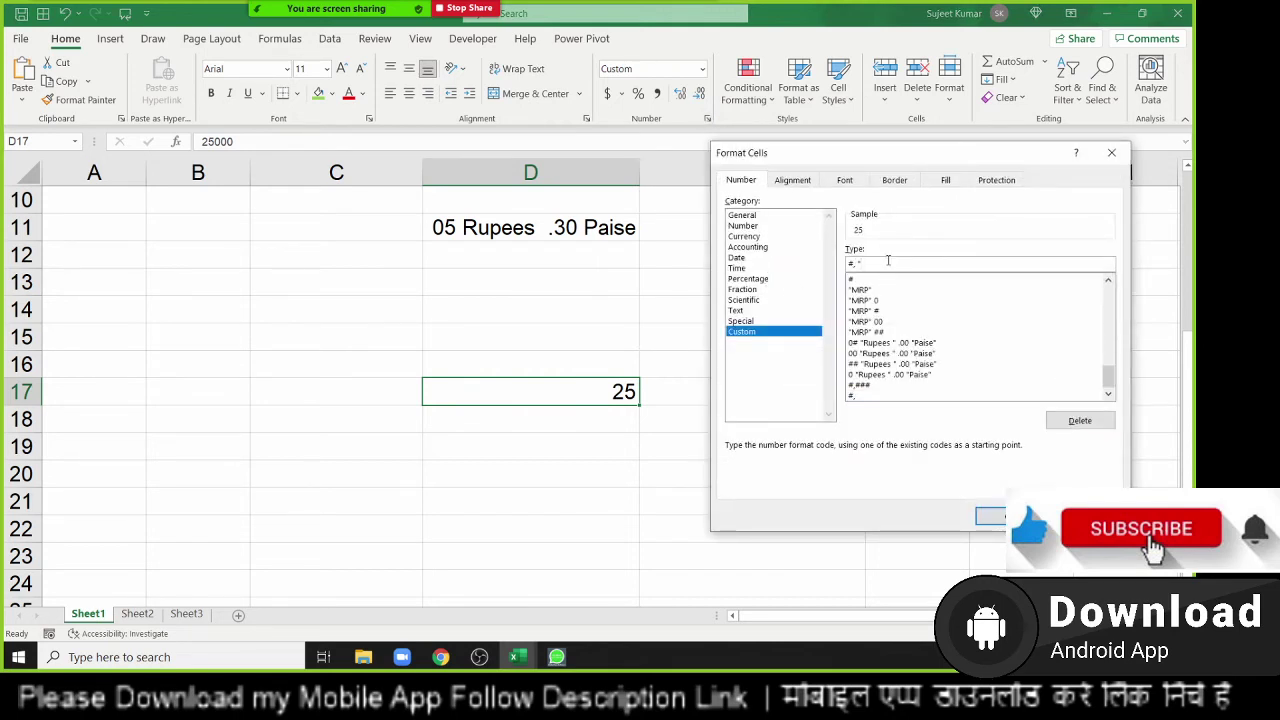
pyautogui.write('K"')
pyautogui.press('Return')
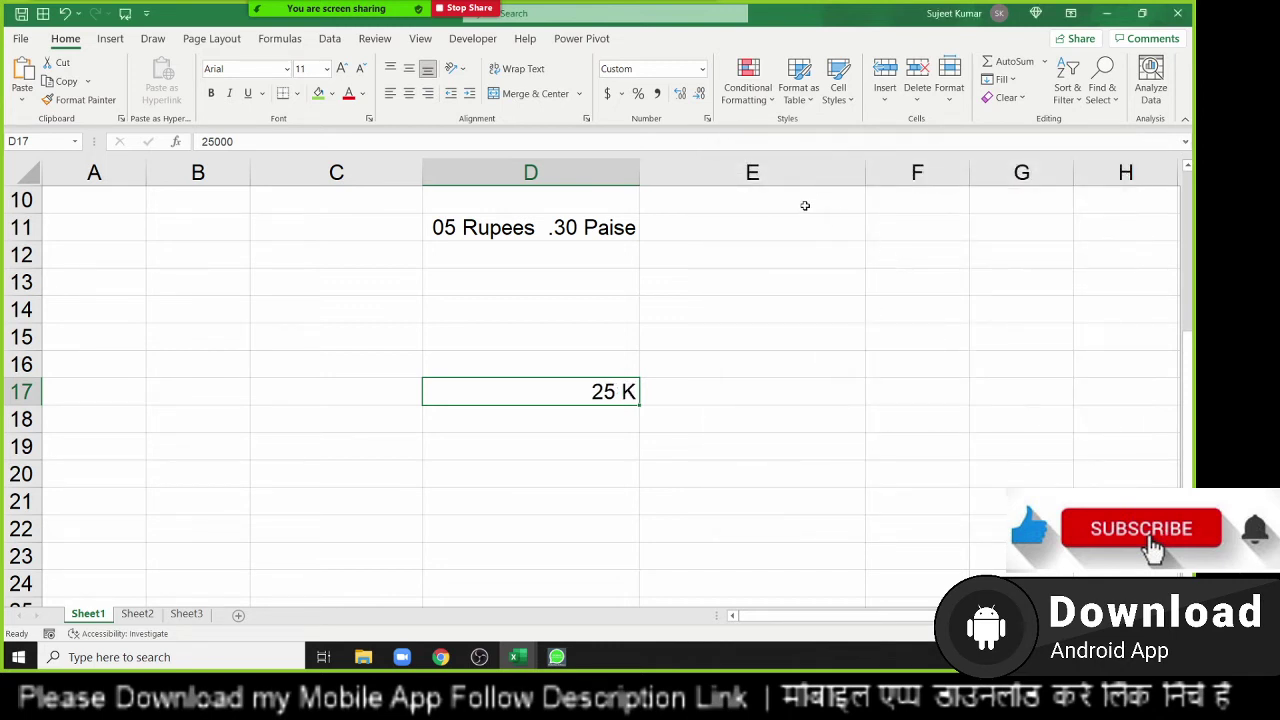
pyautogui.click(749, 396)
# - Enter 4563217 in E17 and apply the custom code 0.00,, so it shows 4.56 in millions
pyautogui.write('45')
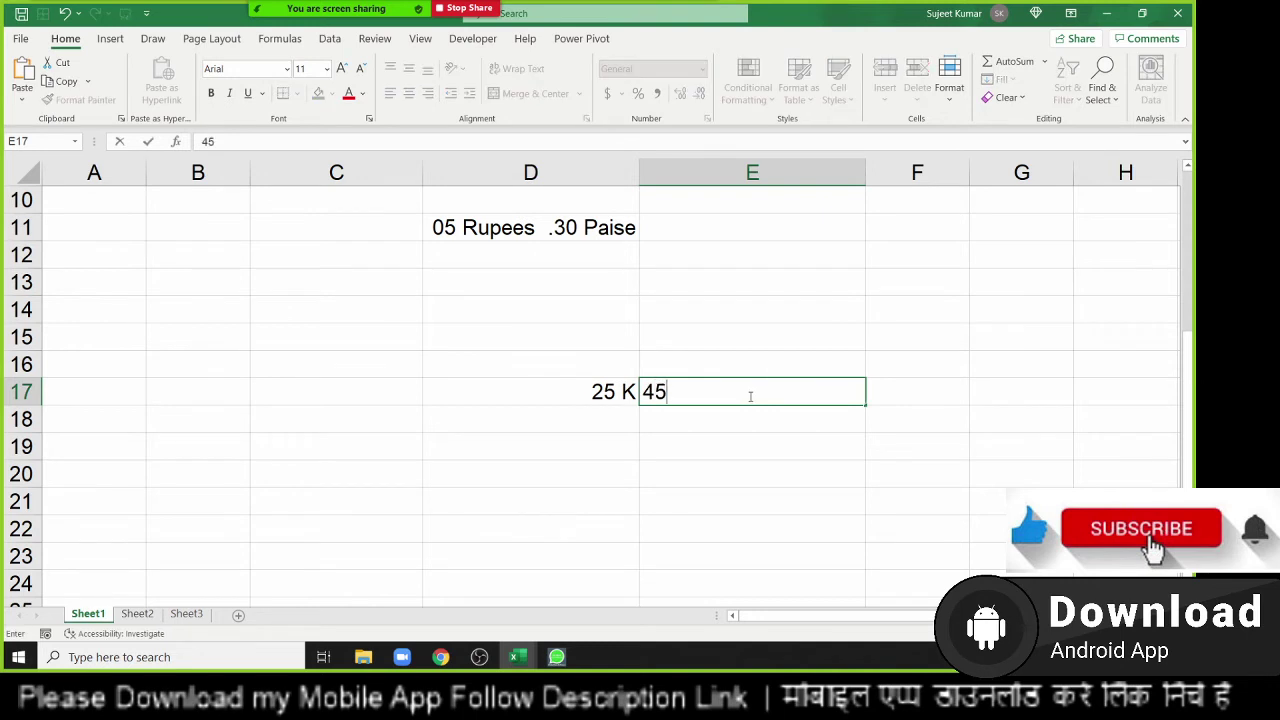
pyautogui.write('63217')
pyautogui.press('Return')
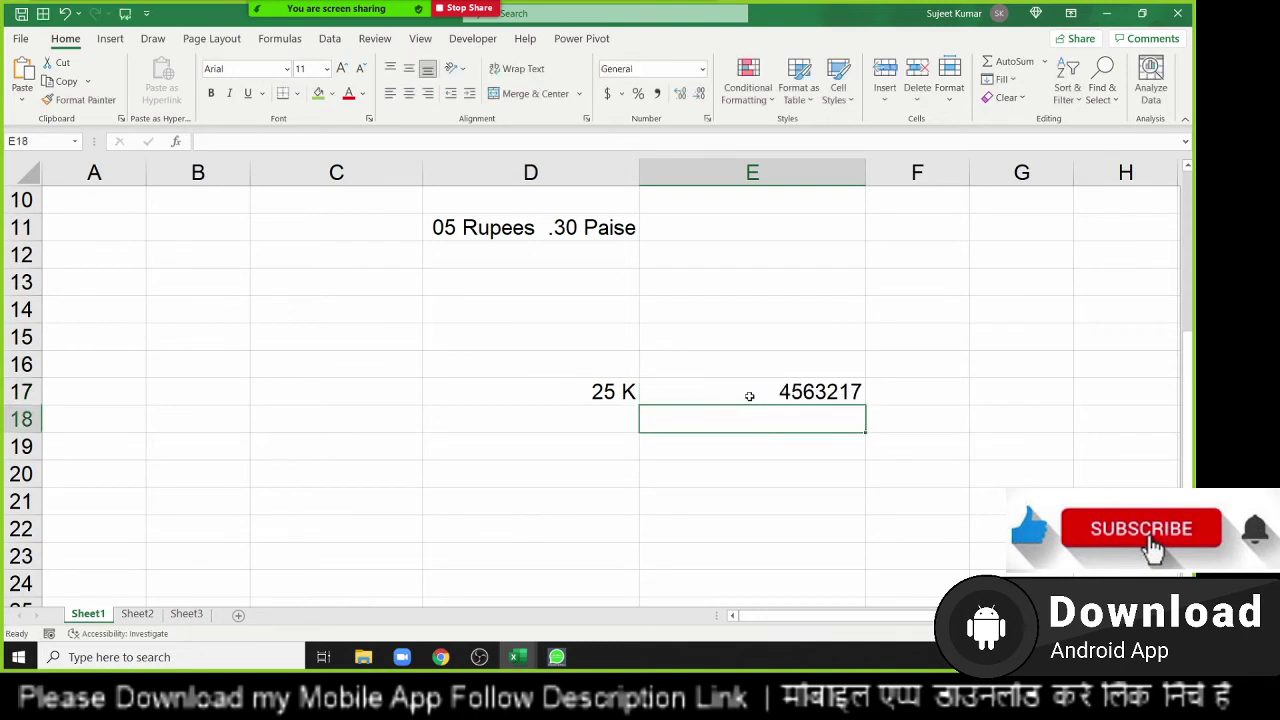
pyautogui.click(746, 394)
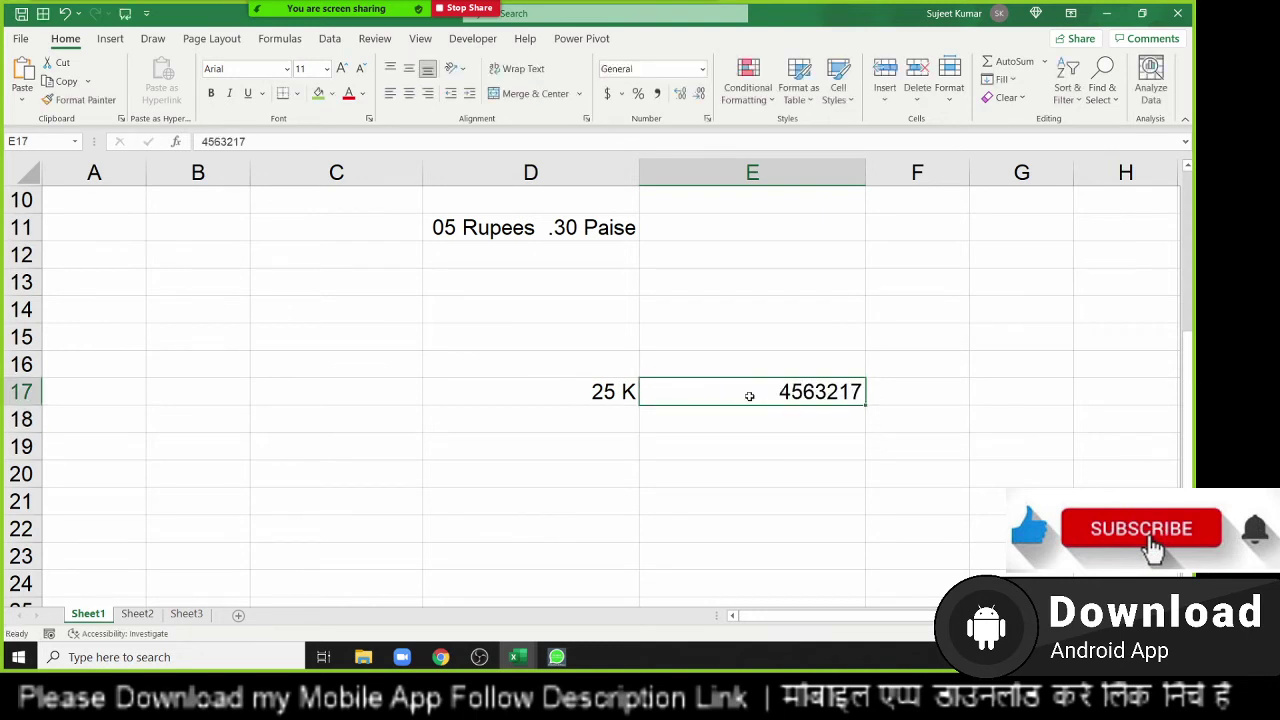
pyautogui.click(707, 119)
pyautogui.click(737, 332)
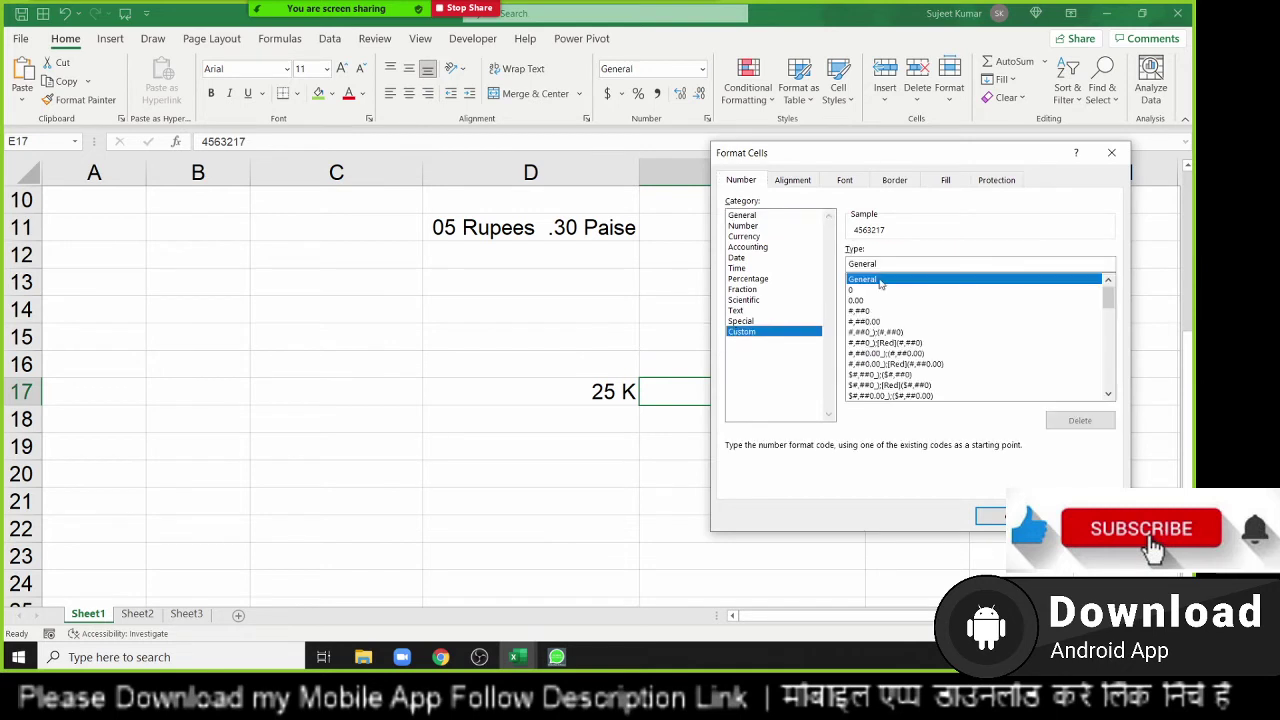
pyautogui.doubleClick(866, 262)
pyautogui.write('0')
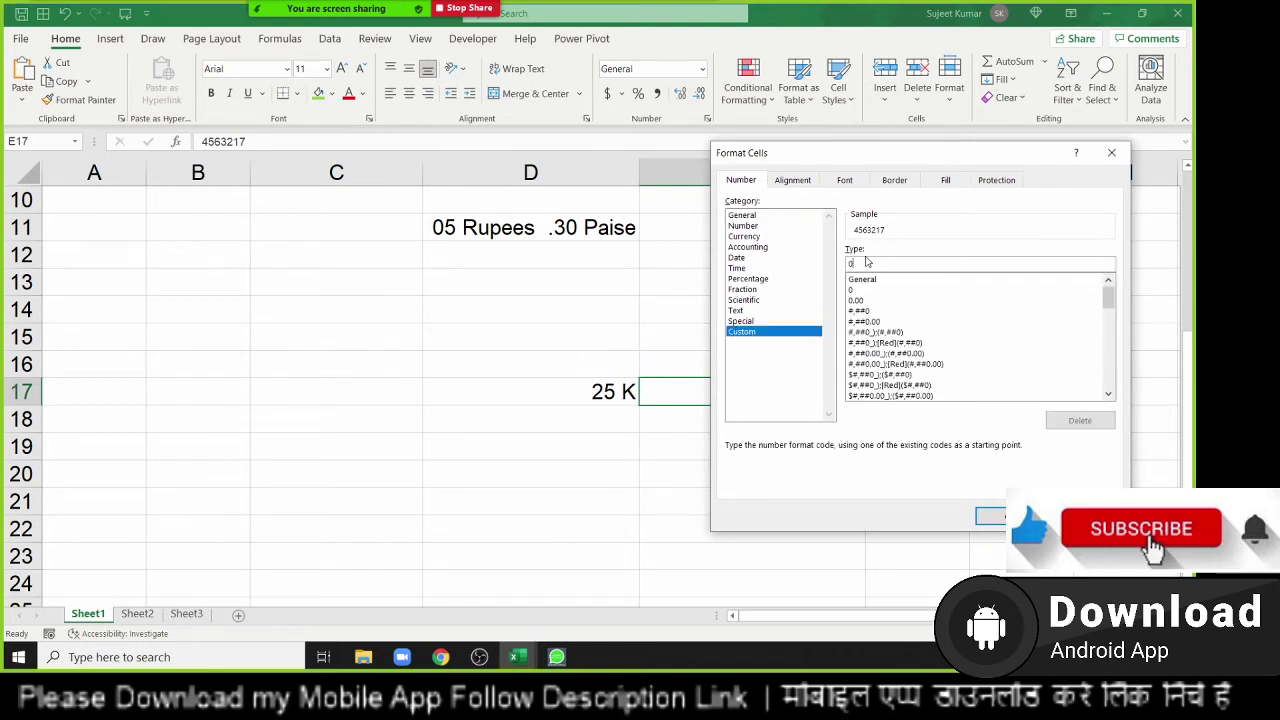
pyautogui.write('.0')
pyautogui.write('0,,')
pyautogui.press('Return')
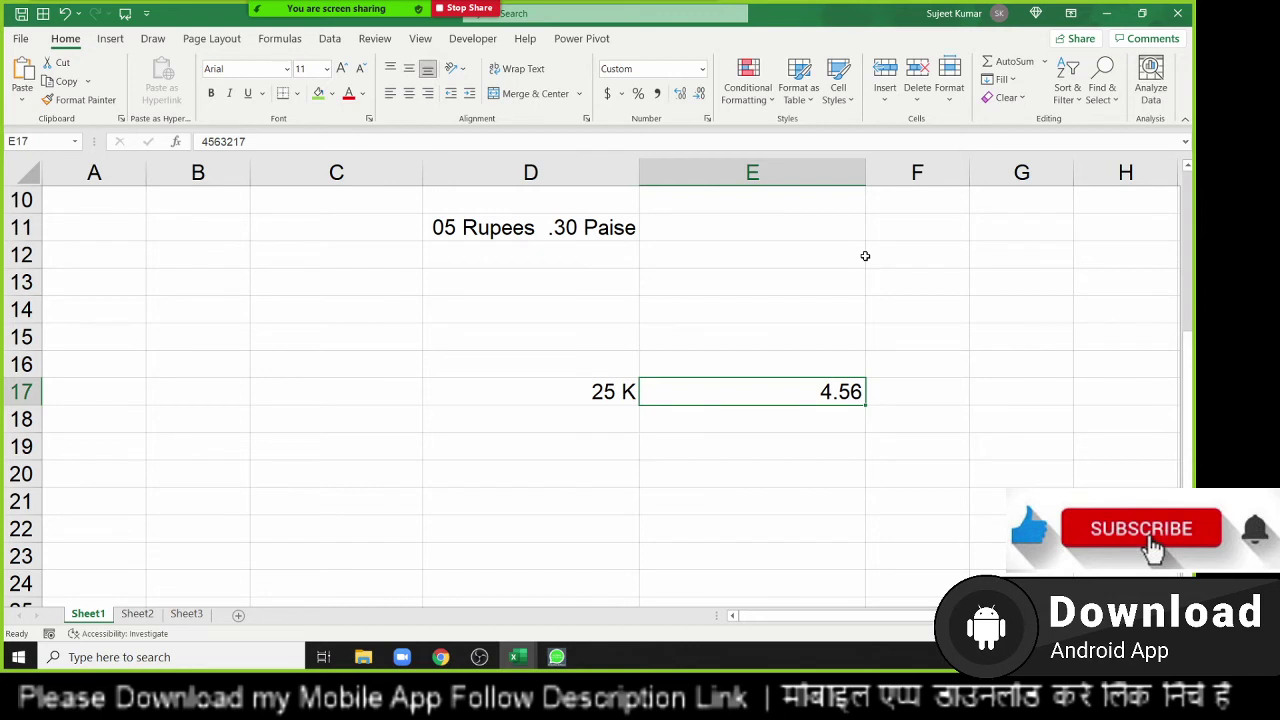
# - Enter today's date, 6/4/2021, into cell C22 with Ctrl+;
pyautogui.click(588, 396)
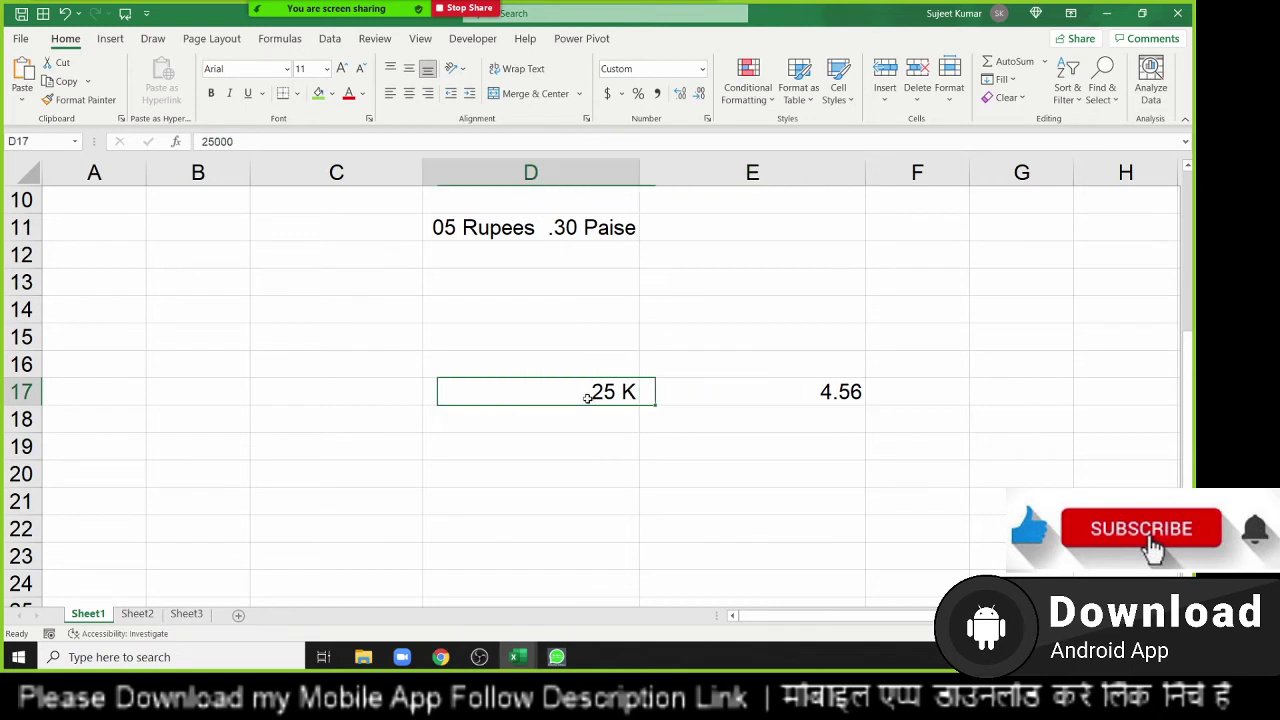
pyautogui.scroll(-1, 455, 423)
pyautogui.scroll(-3, 455, 423)
pyautogui.doubleClick(300, 283)
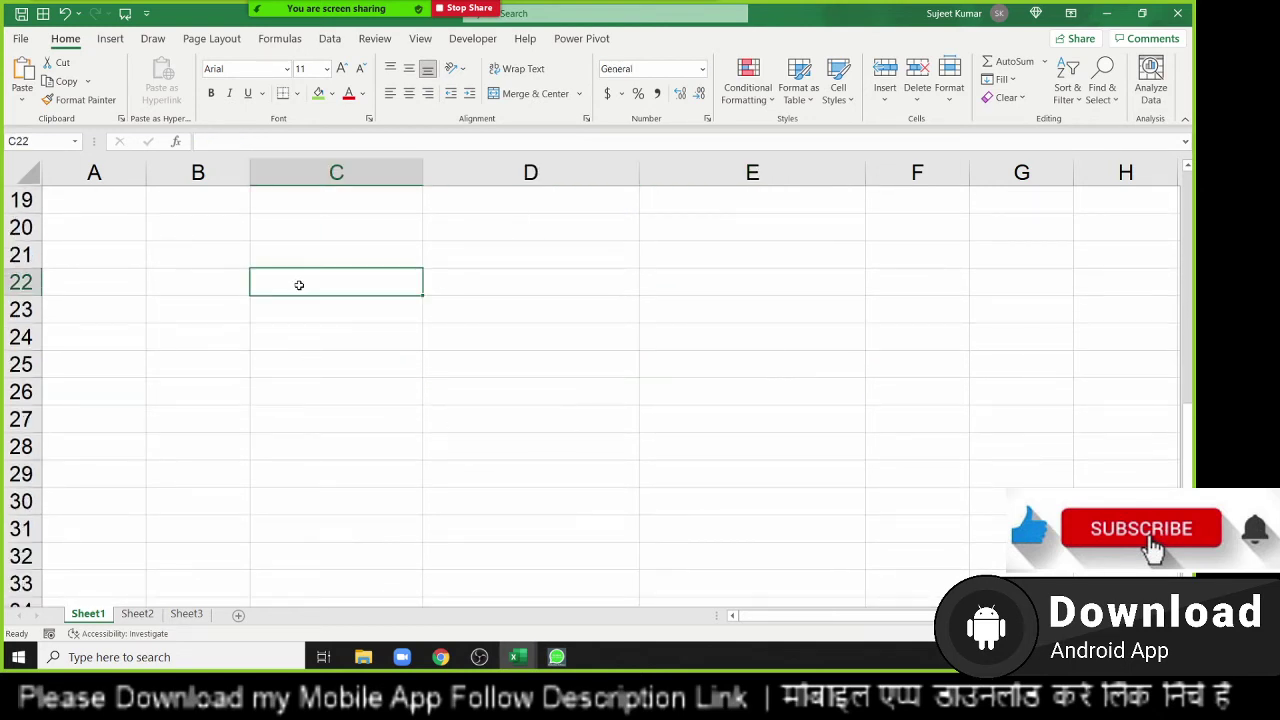
pyautogui.hotkey('ctrl', ';')
pyautogui.press('Return')
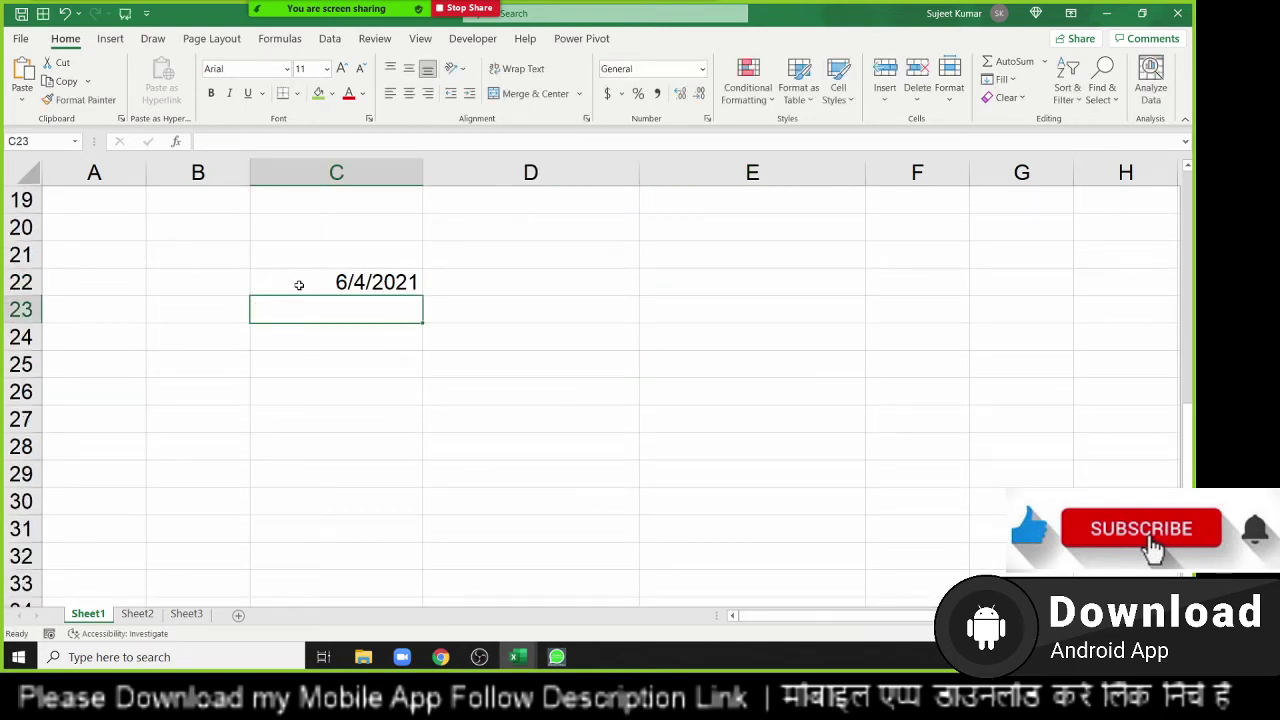
pyautogui.click(299, 285)
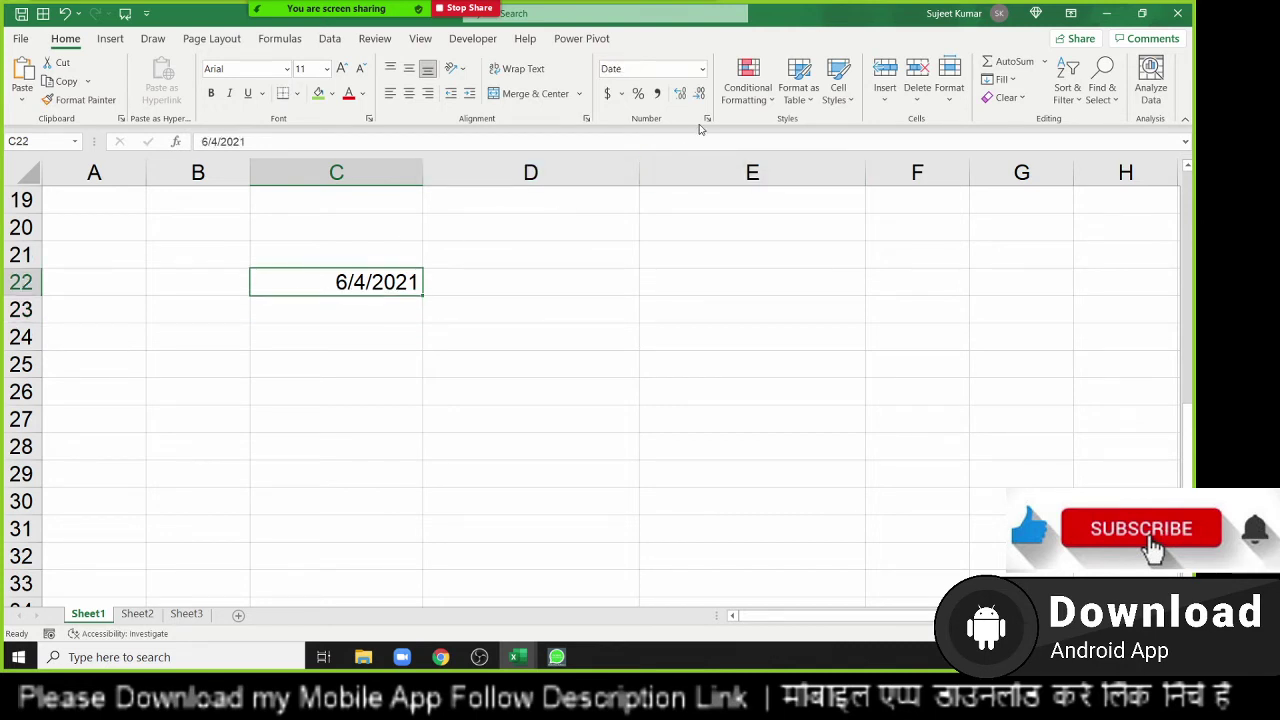
# - Browse the date locale choices in Format Cells, keeping English (United States)
pyautogui.click(706, 120)
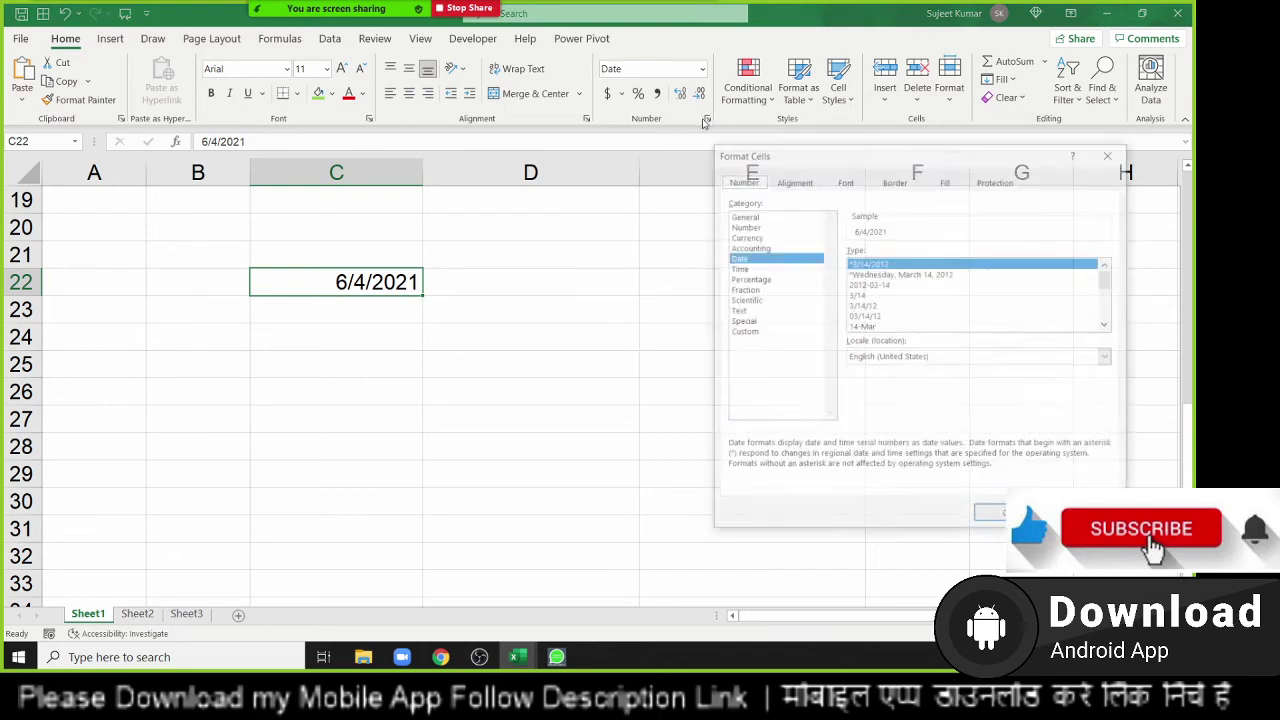
pyautogui.moveTo(840, 160); pyautogui.dragTo(580, 126)
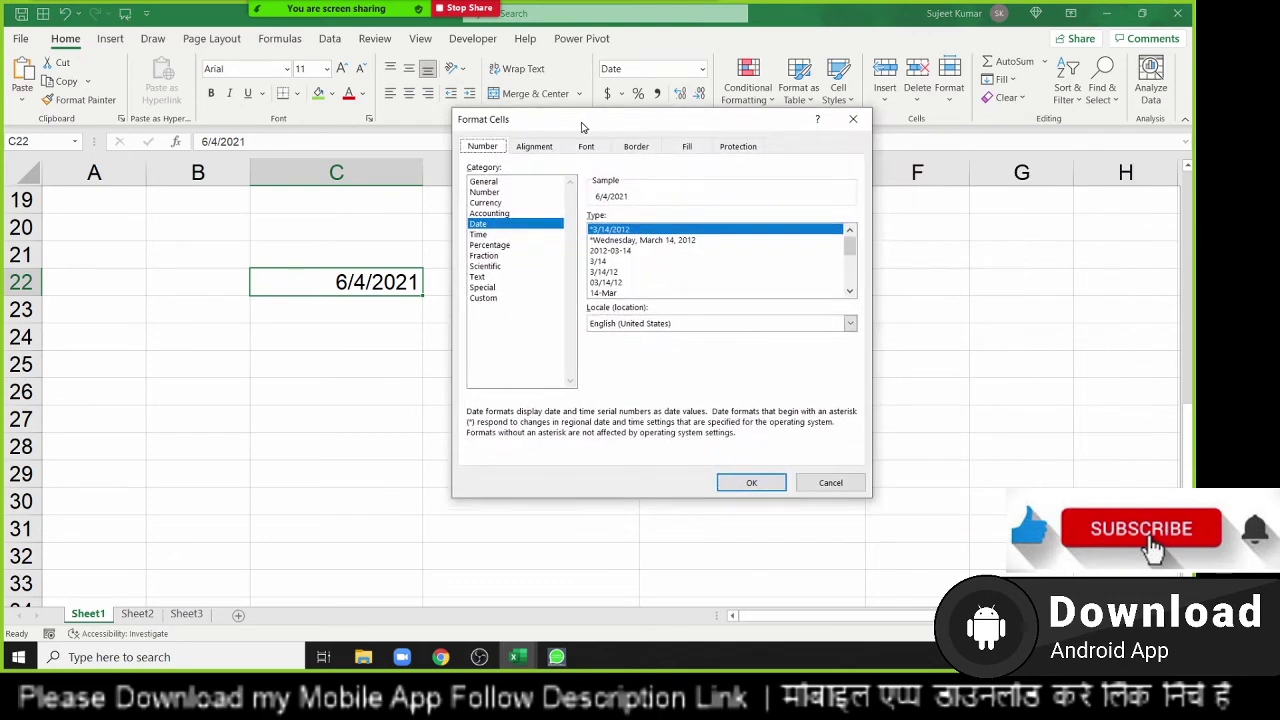
pyautogui.click(850, 293)
pyautogui.scroll(5, 853, 290)
pyautogui.click(850, 323)
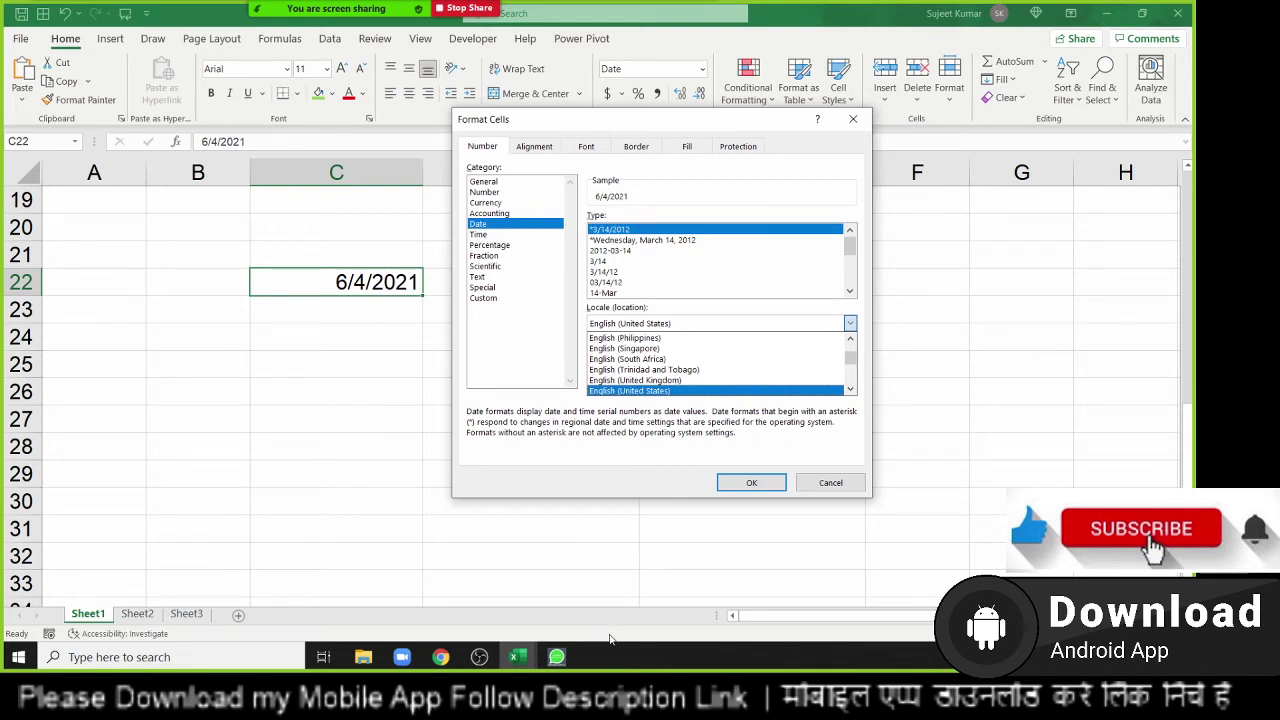
pyautogui.click(617, 370)
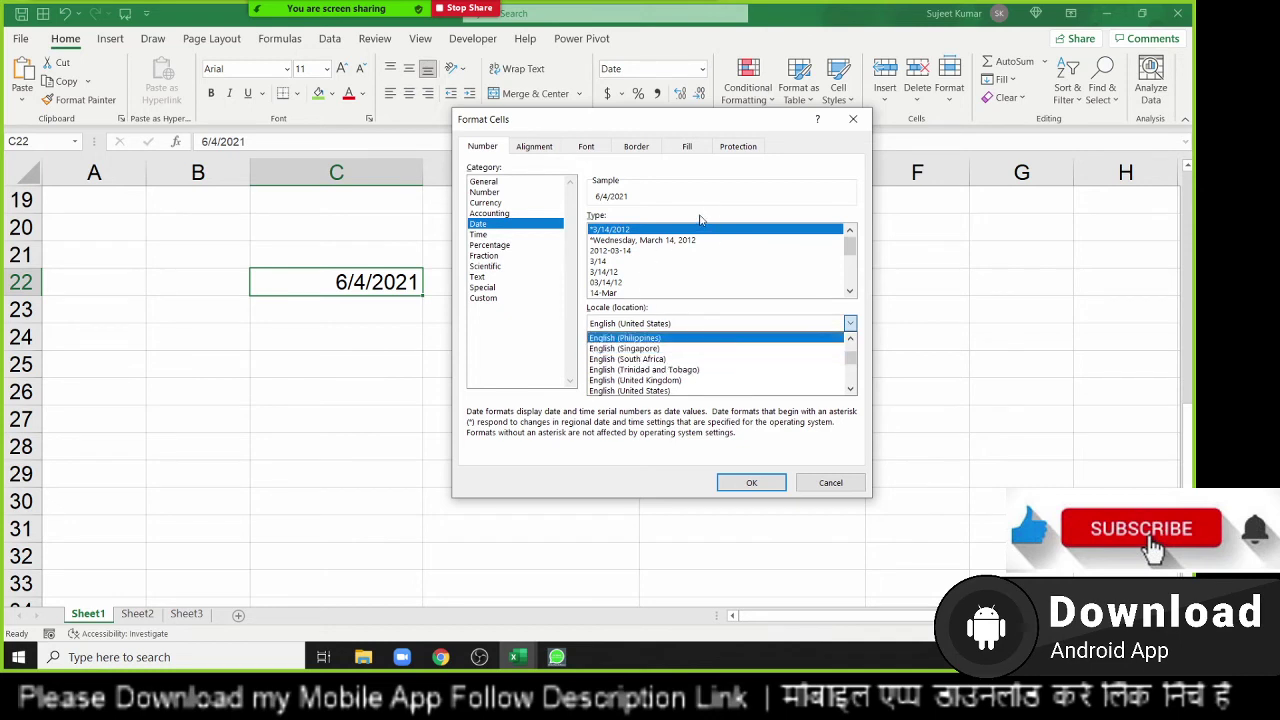
pyautogui.click(672, 176)
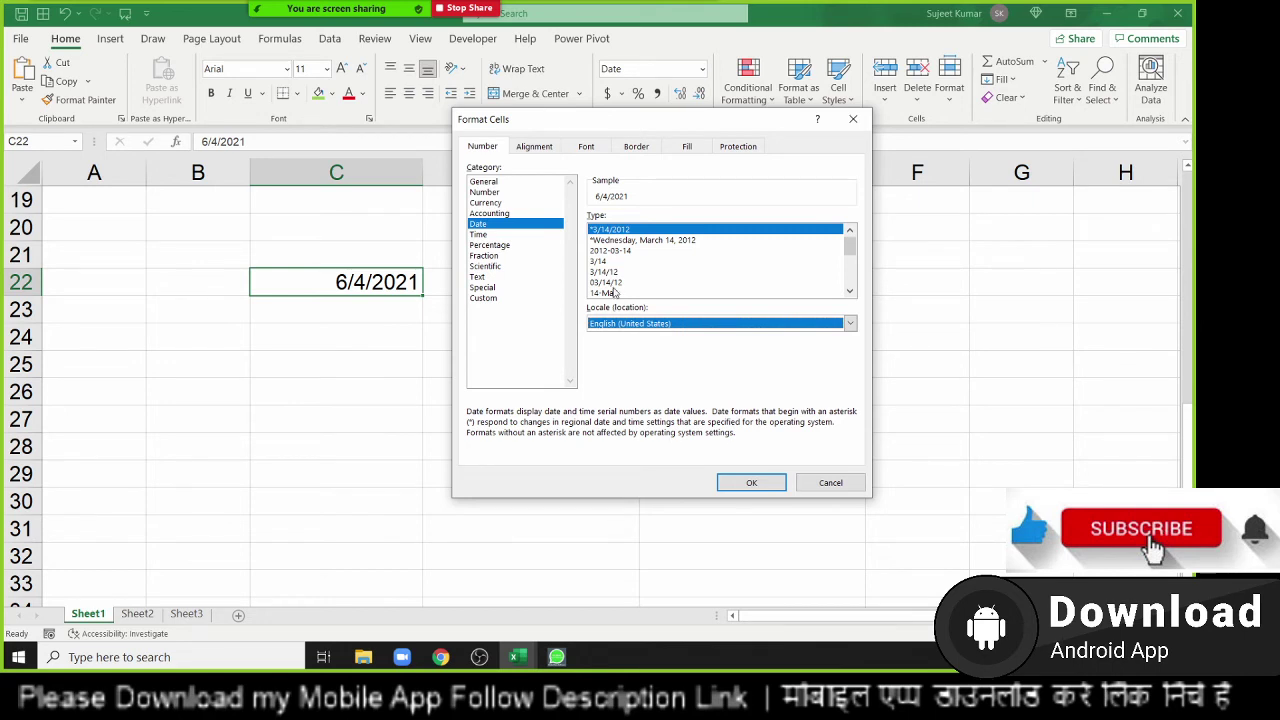
# - Replace the m/d/yyyy code with the custom date code dddd dd mmmm, previewing Friday 04 June
pyautogui.click(489, 299)
pyautogui.doubleClick(597, 231)
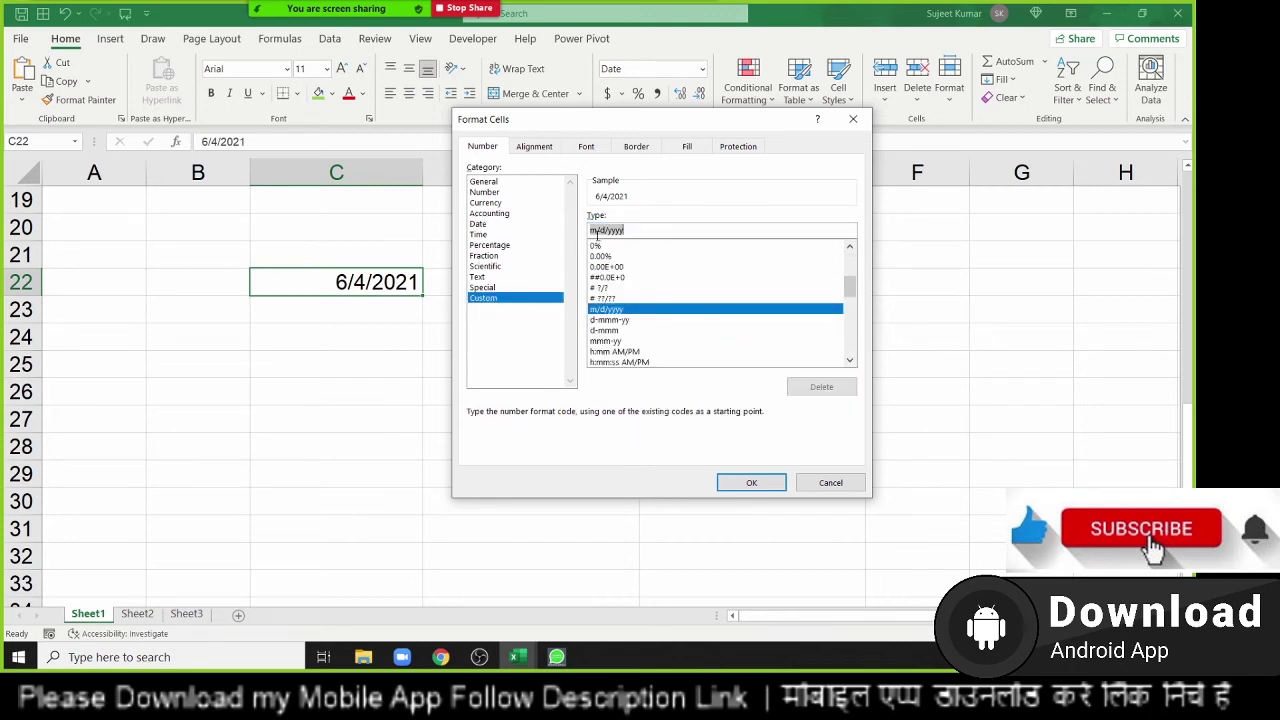
pyautogui.write('d')
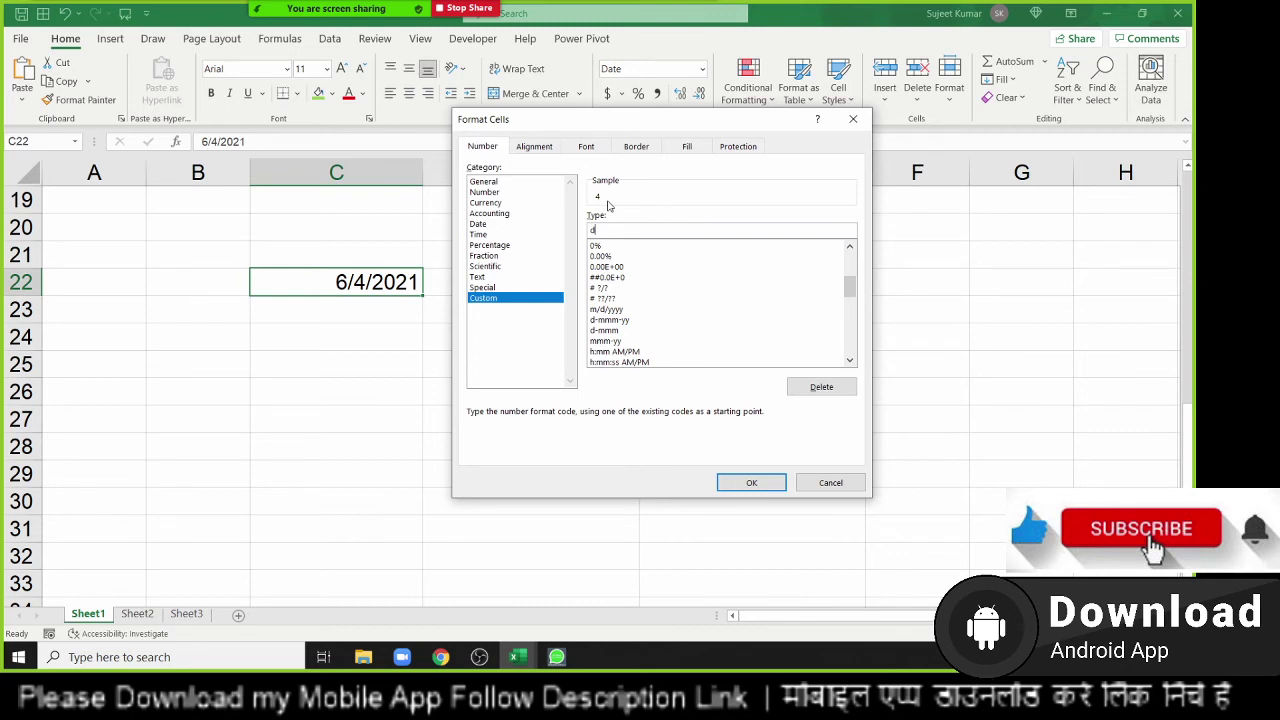
pyautogui.write('d')
pyautogui.write('d')
pyautogui.write('dd')
pyautogui.write(' dd ')
pyautogui.write('mmmm')
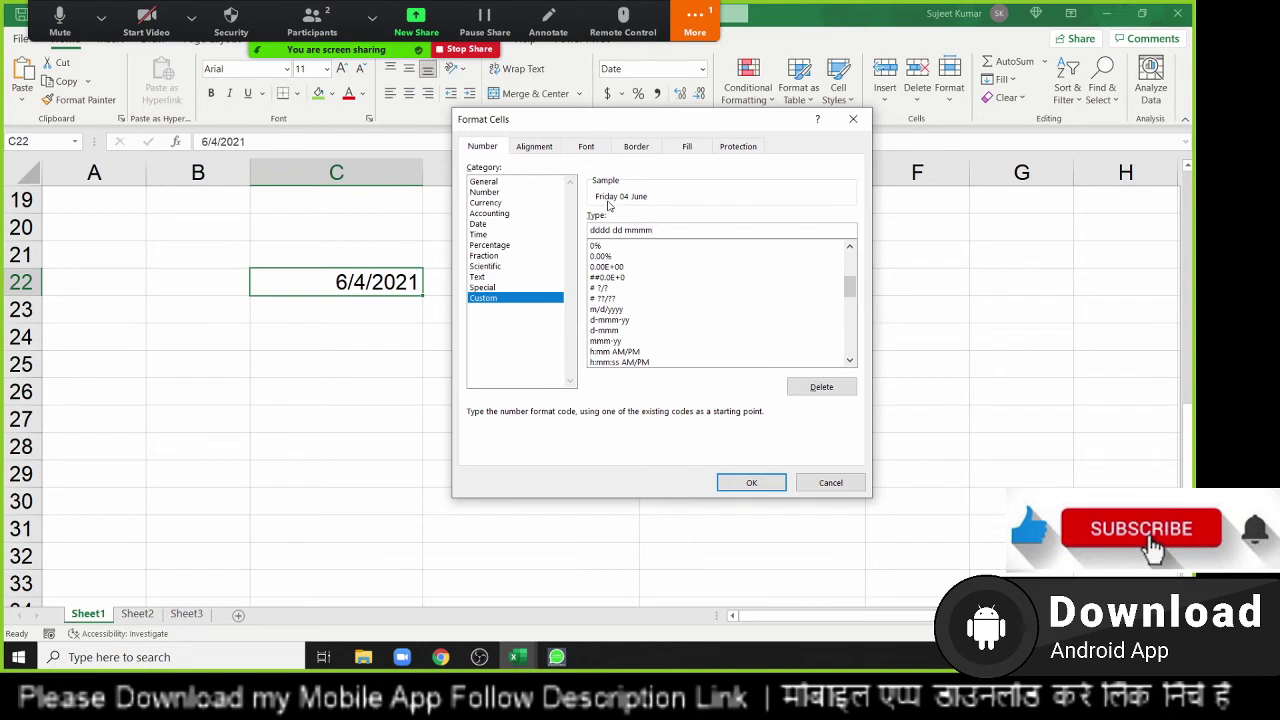
# - Read the Zoom meeting chat, then close it
pyautogui.click(694, 20)
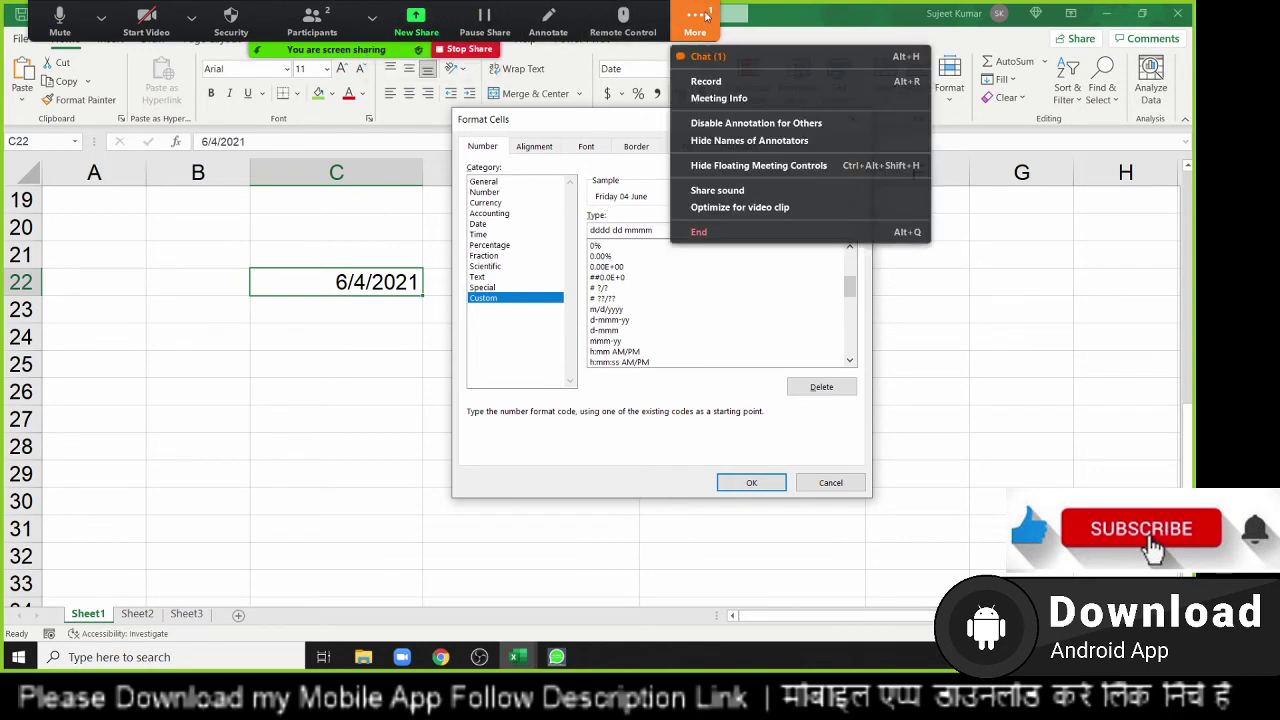
pyautogui.click(739, 60)
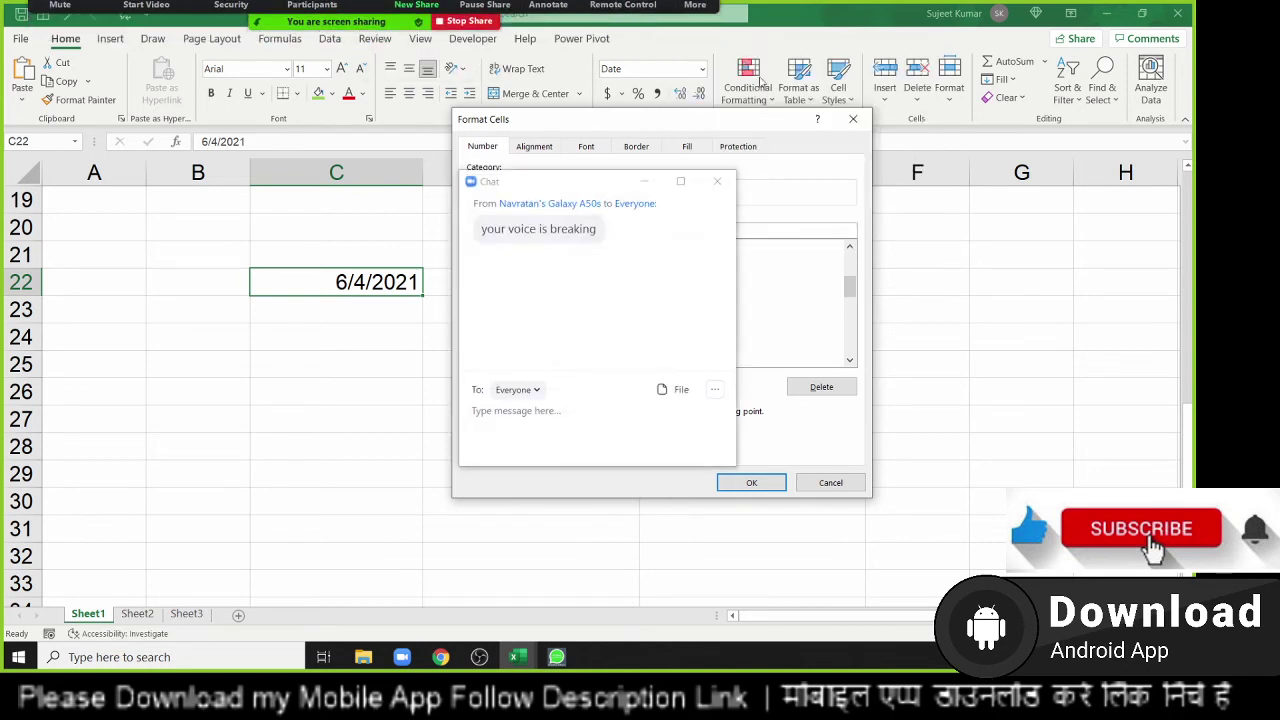
pyautogui.click(727, 187)
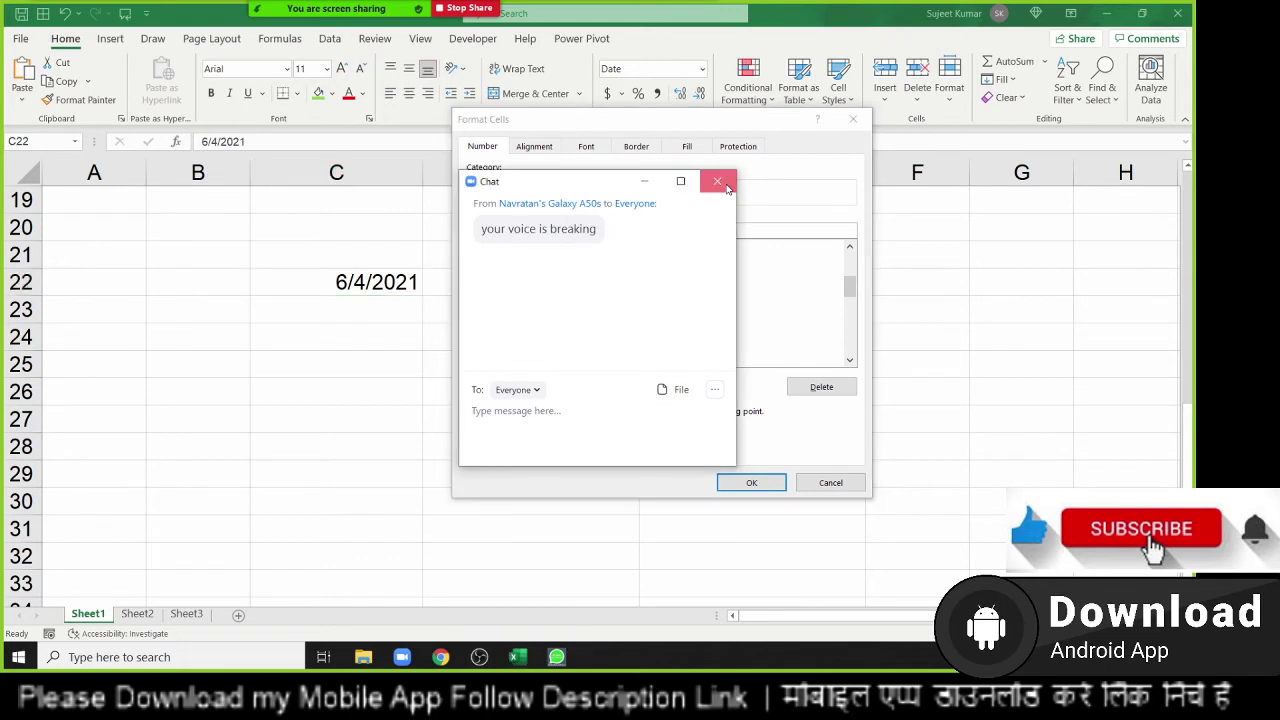
# - Admit the waiting-room attendee from the Participants list, then close the list
pyautogui.click(340, 20)
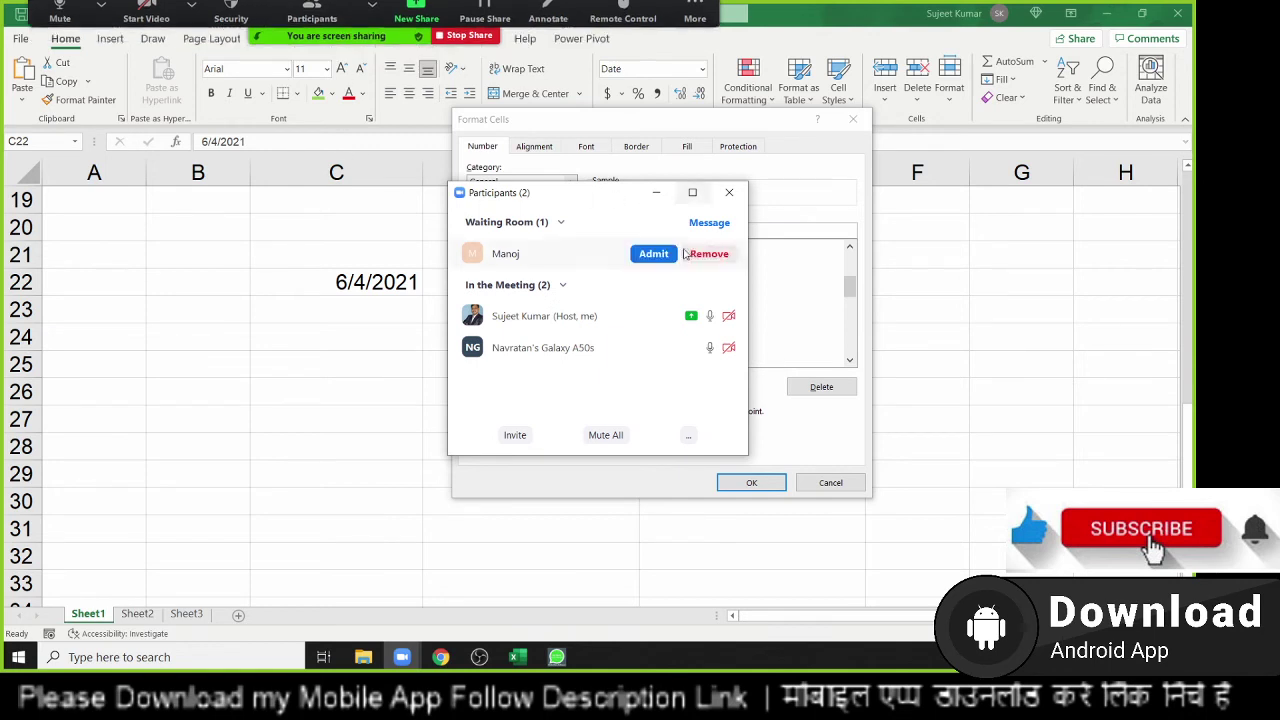
pyautogui.click(658, 252)
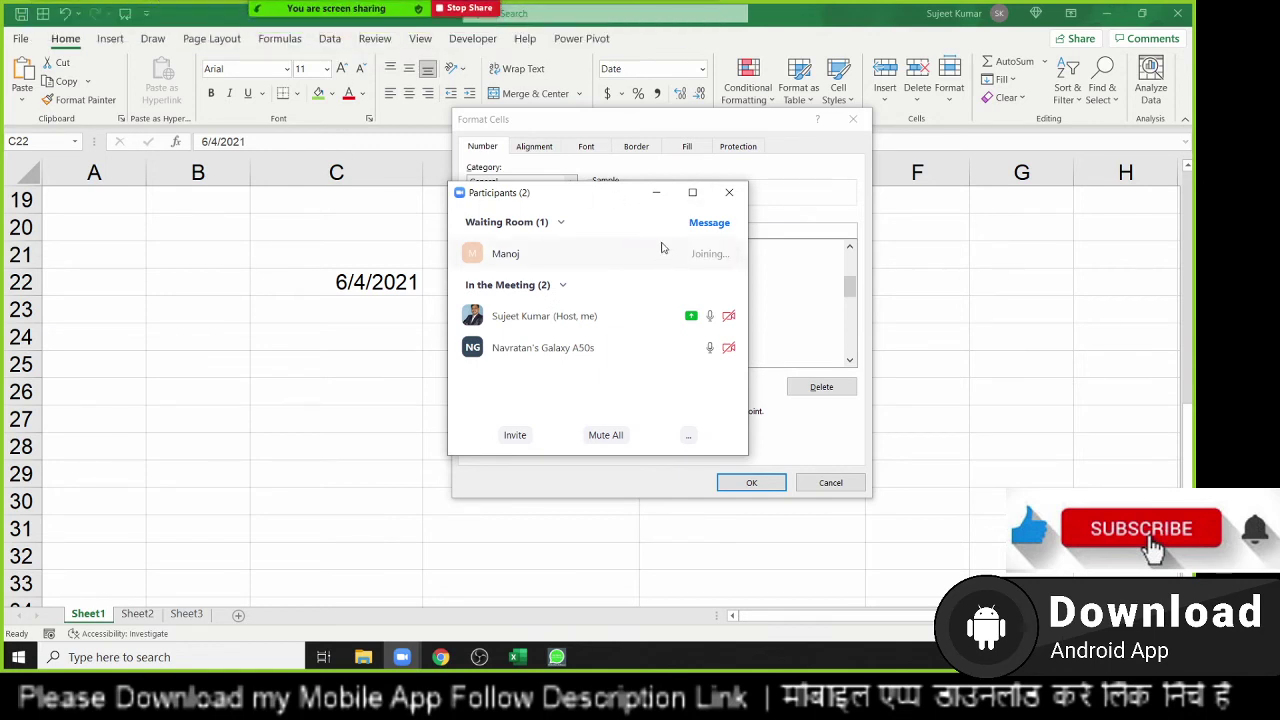
pyautogui.click(729, 192)
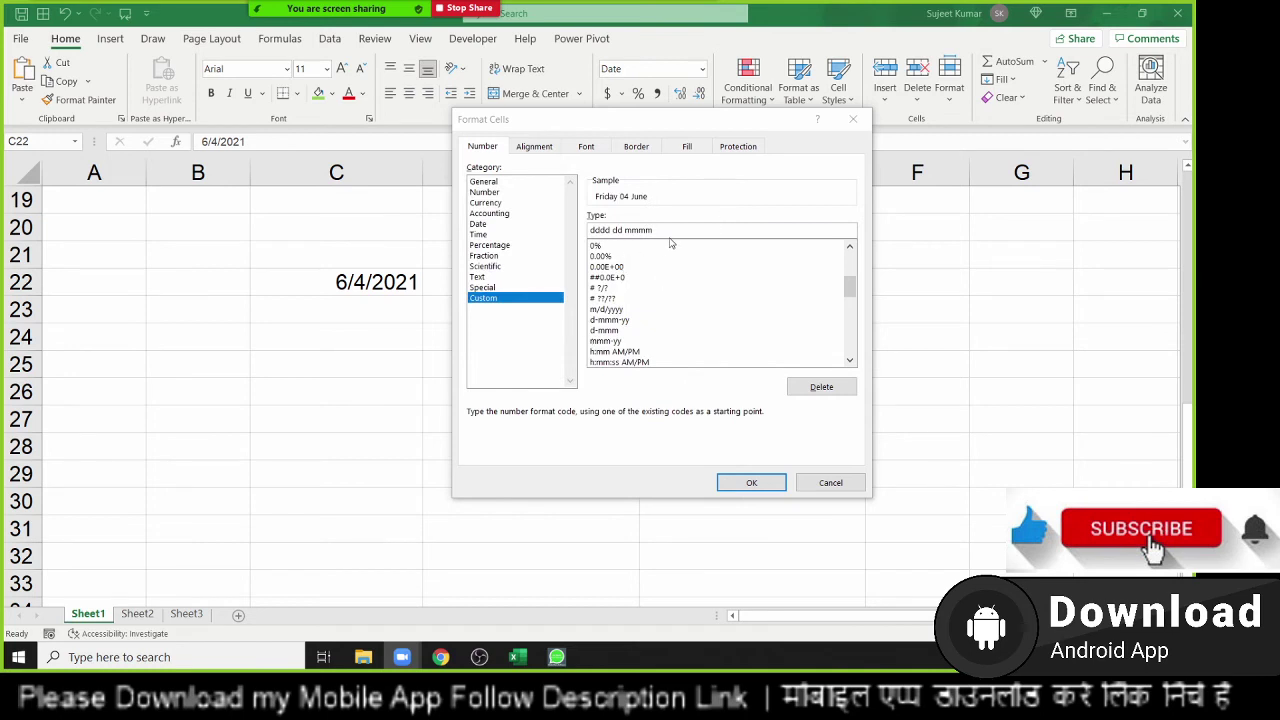
# - Append yyy to the dddd dd mmmm code so the preview adds the year 2021
pyautogui.doubleClick(601, 230)
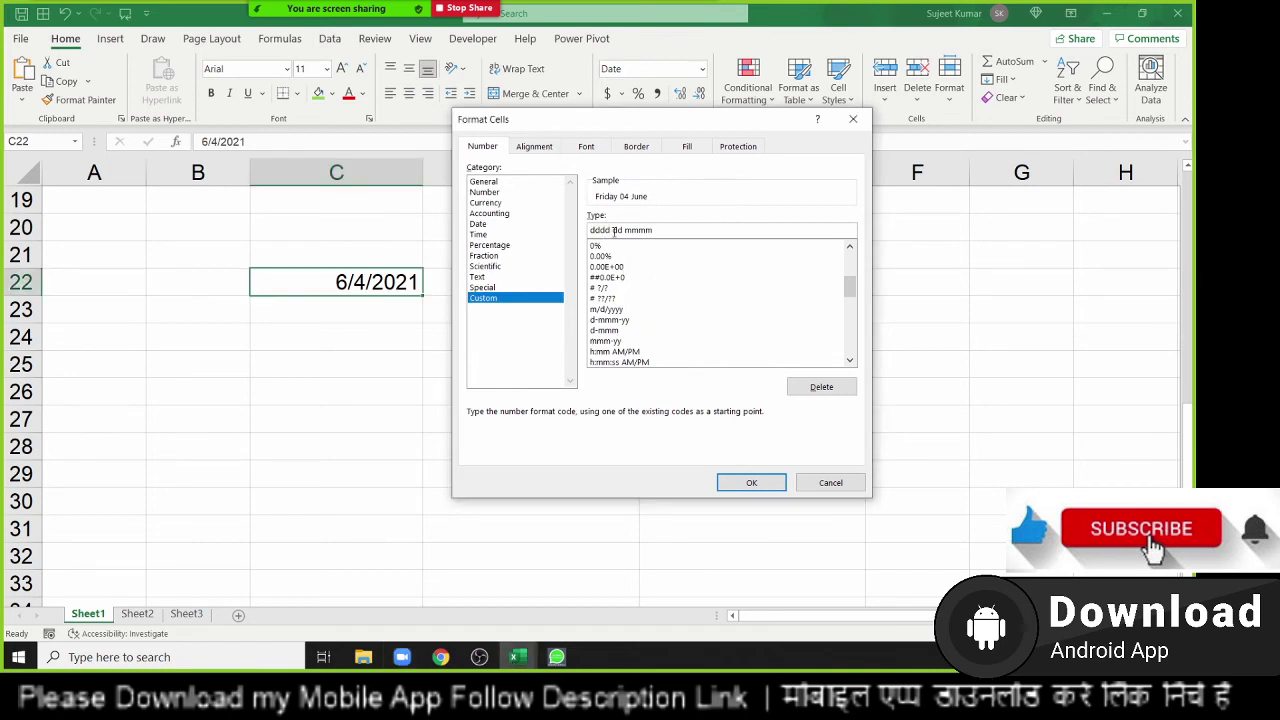
pyautogui.moveTo(625, 230); pyautogui.dragTo(665, 230)
pyautogui.click(665, 230)
pyautogui.write('yyy')
# - Cancel the Format Cells dialog and enter the time 10:30:00 in C25
pyautogui.click(831, 483)
pyautogui.press('Return')
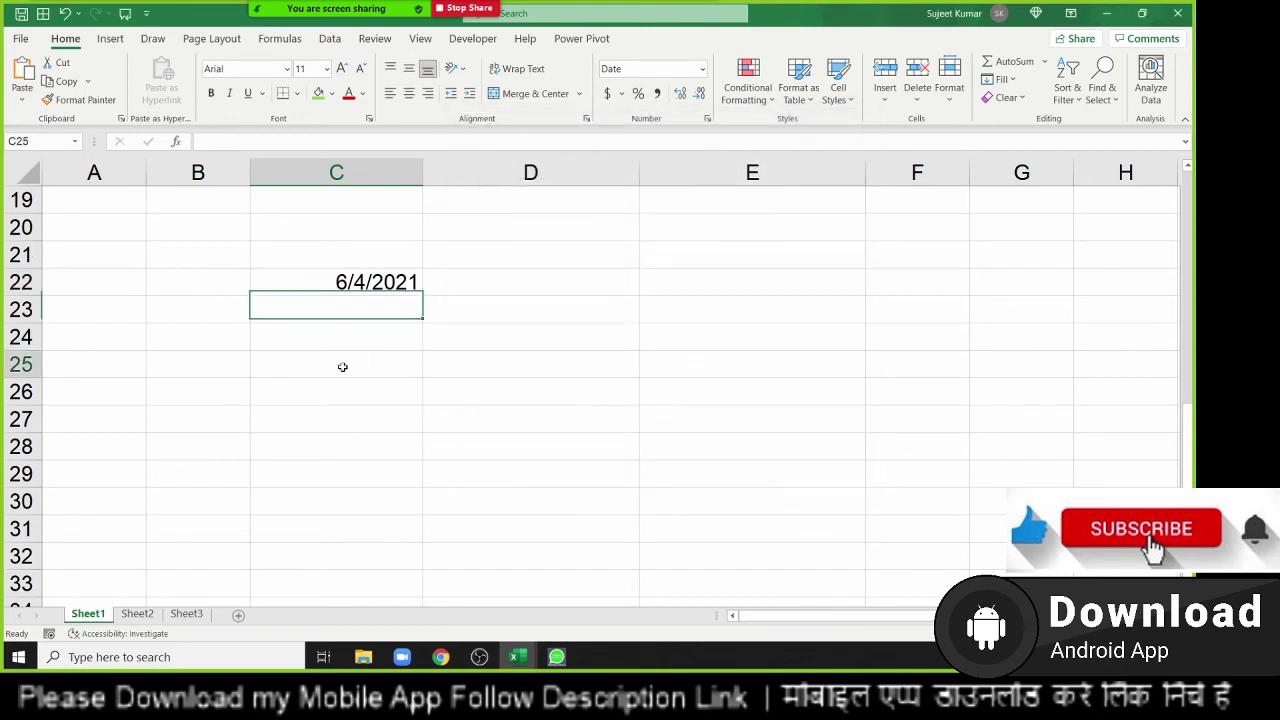
pyautogui.click(326, 371)
pyautogui.write('10:')
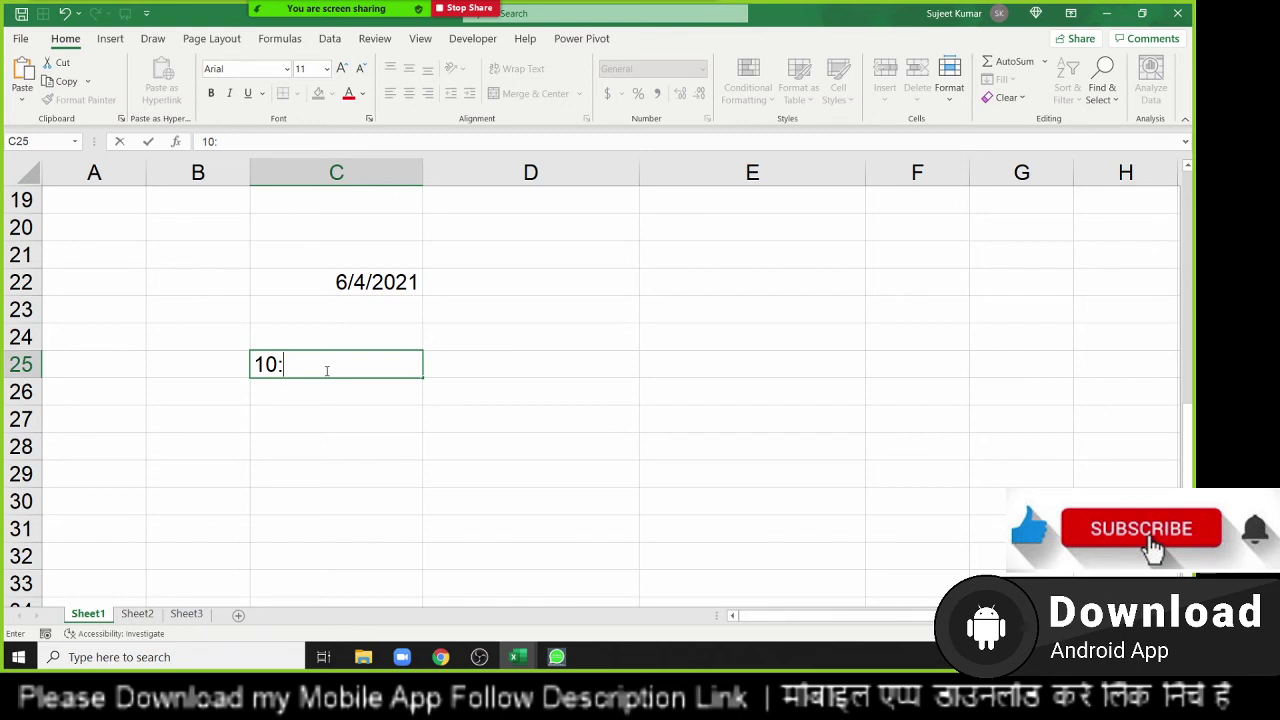
pyautogui.write('00')
pyautogui.press('BackSpace')
pyautogui.press('BackSpace')
pyautogui.write('30')
pyautogui.write(':00')
pyautogui.press('Return')
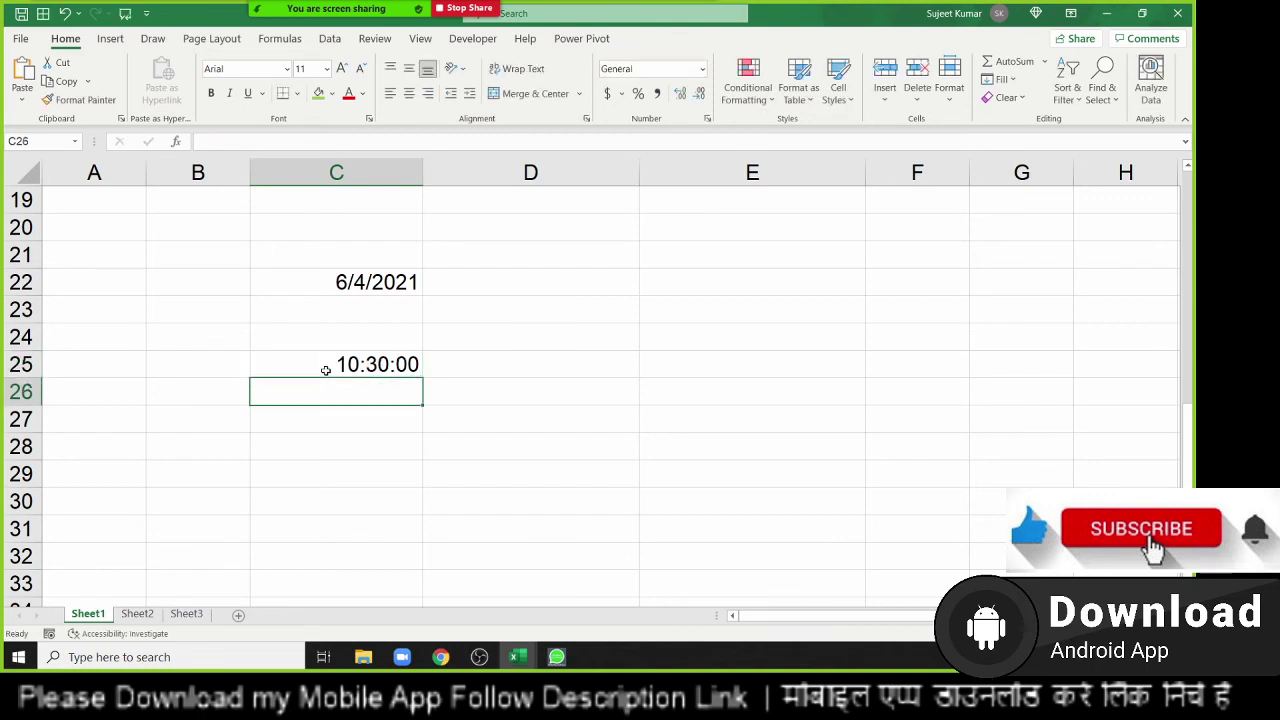
pyautogui.click(325, 370)
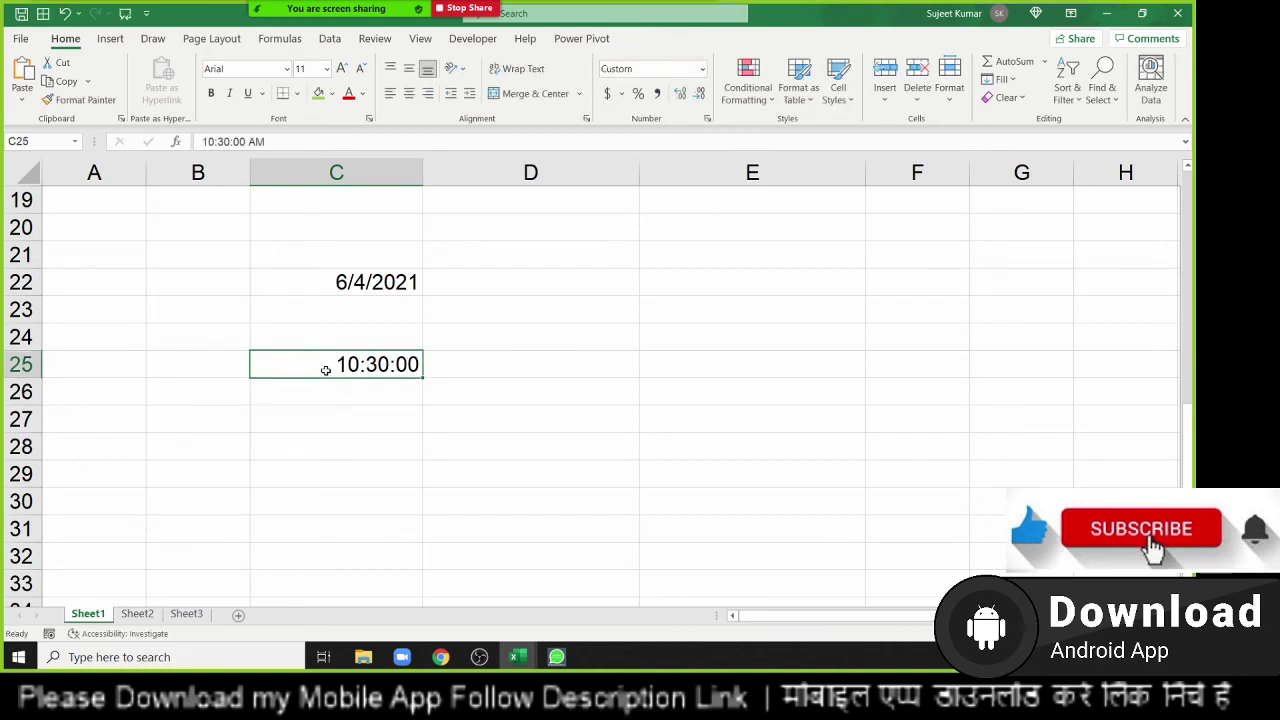
# - Draft the custom time code HH:MM:SS Am/PM for C25
pyautogui.click(709, 120)
pyautogui.click(480, 235)
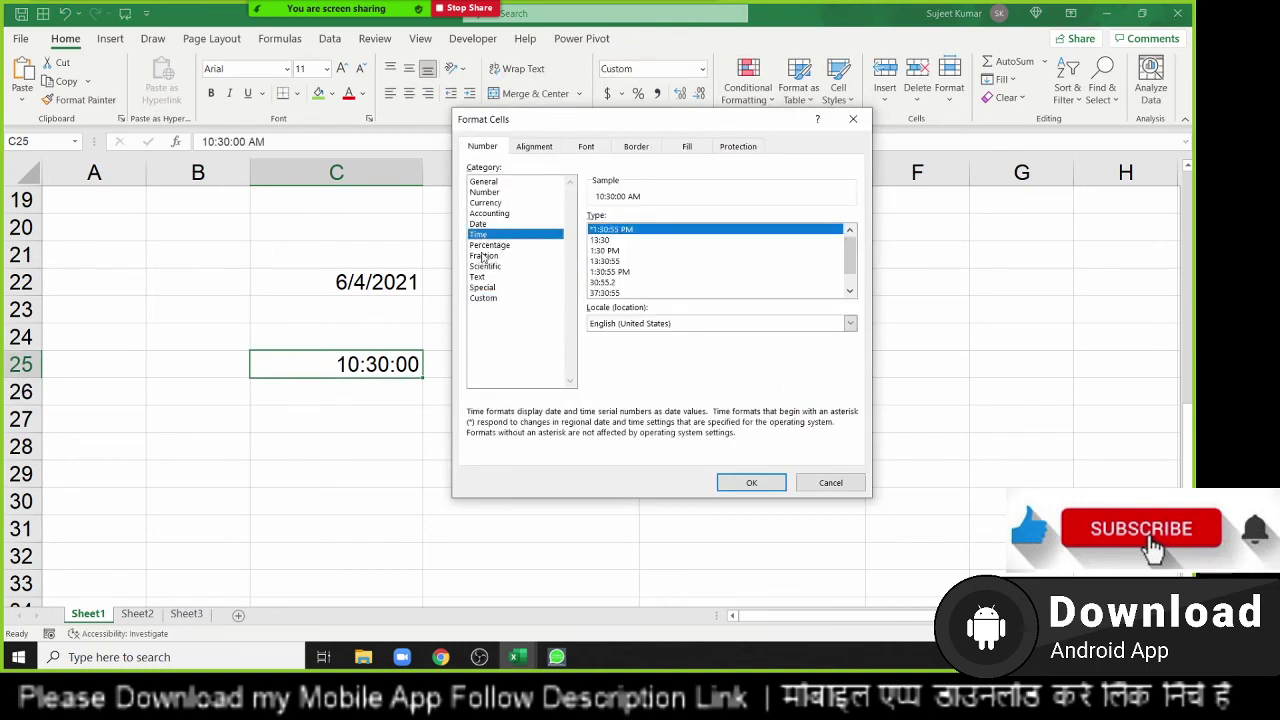
pyautogui.click(483, 298)
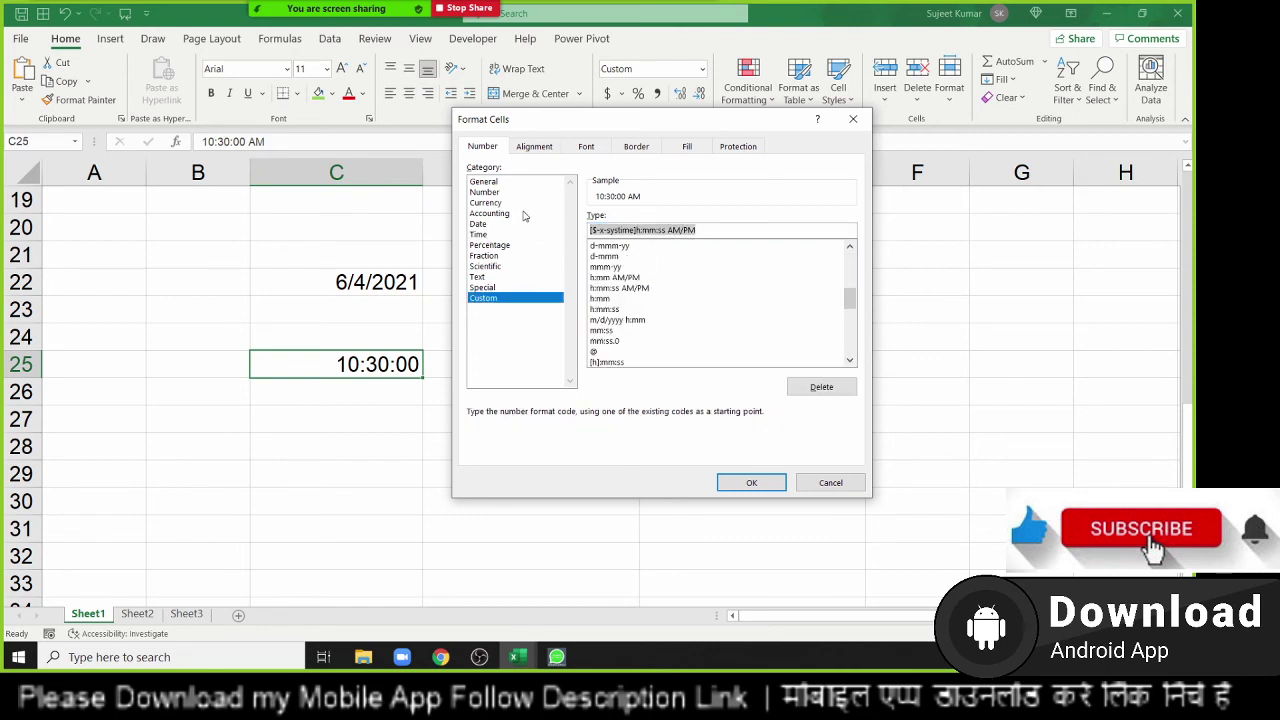
pyautogui.write('HH:')
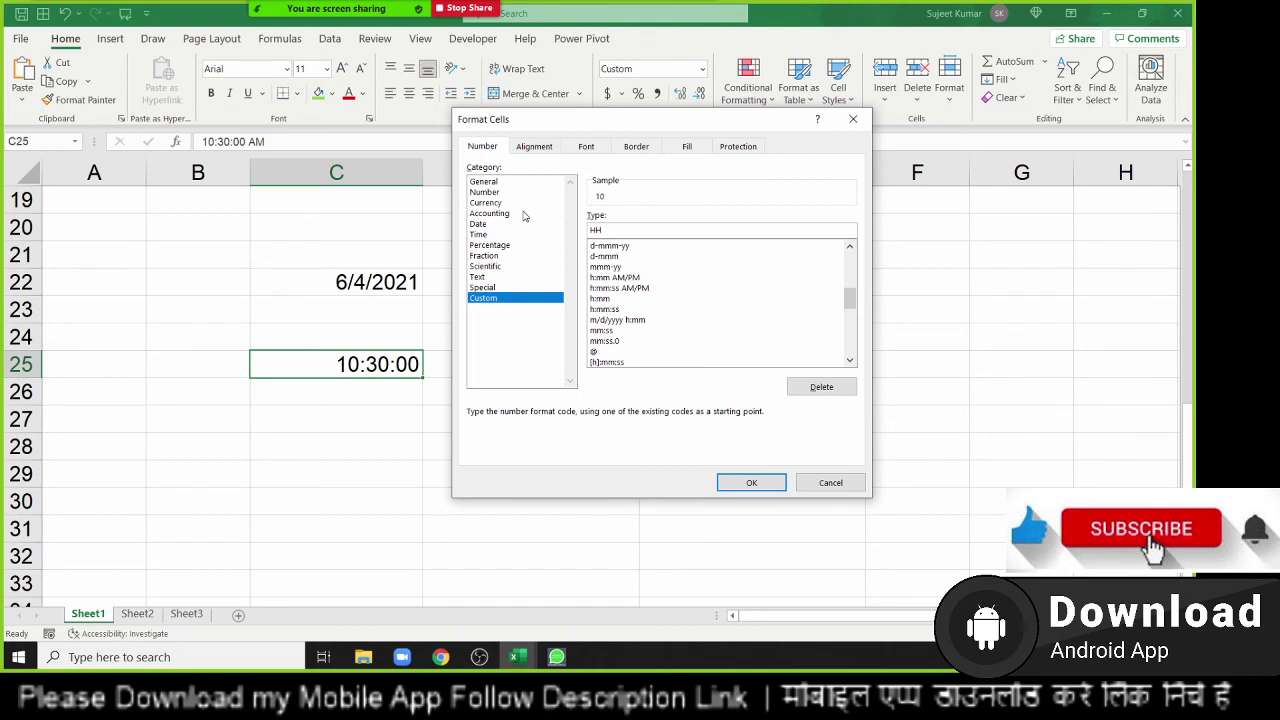
pyautogui.write('SS')
pyautogui.press('BackSpace')
pyautogui.press('BackSpace')
pyautogui.write('MM:SS')
pyautogui.write(' A')
pyautogui.write('m/P')
pyautogui.write('M')
# - Enter the elapsed time 45:20 in D22
pyautogui.press('Escape')
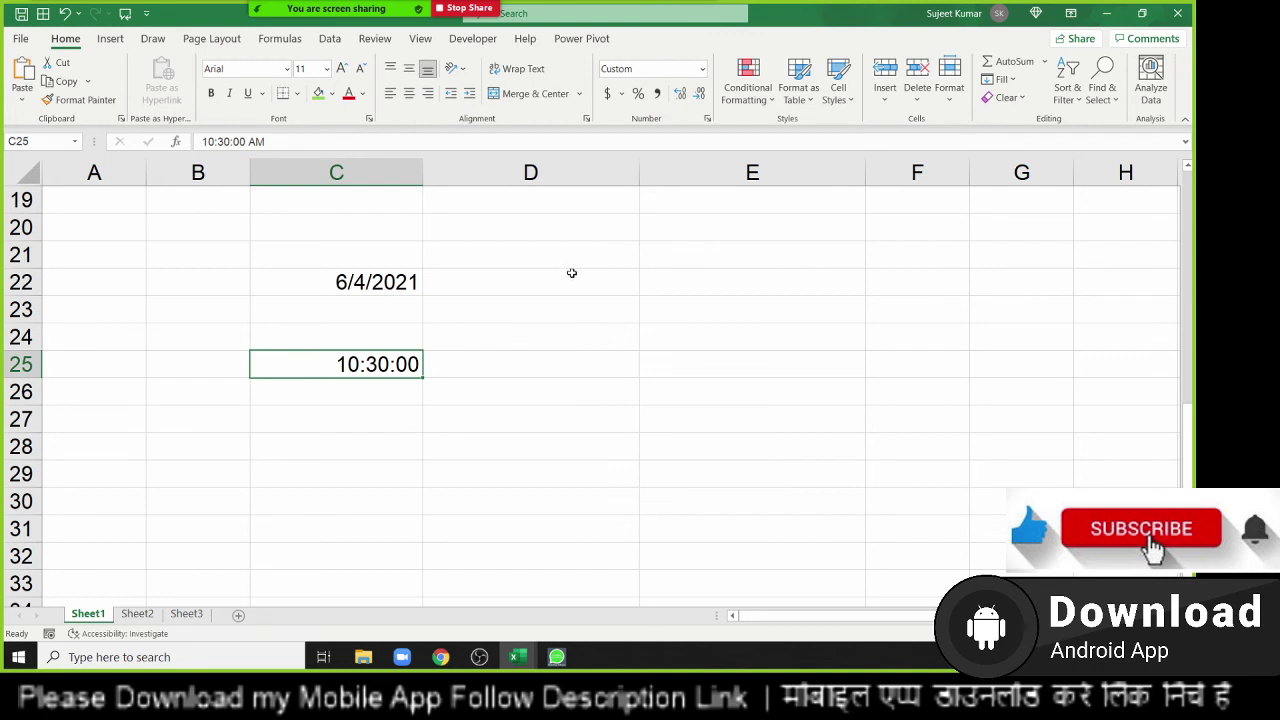
pyautogui.click(572, 273)
pyautogui.write('45:')
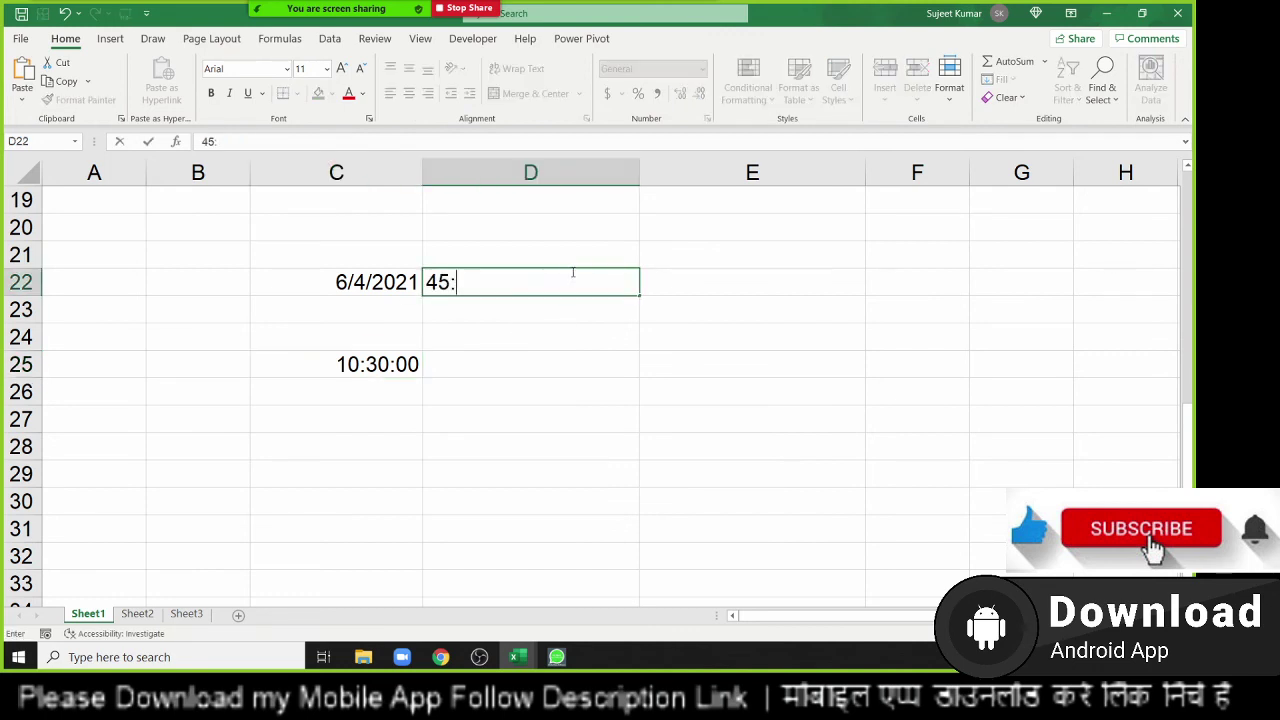
pyautogui.write('20')
pyautogui.press('Return')
pyautogui.click(570, 272)
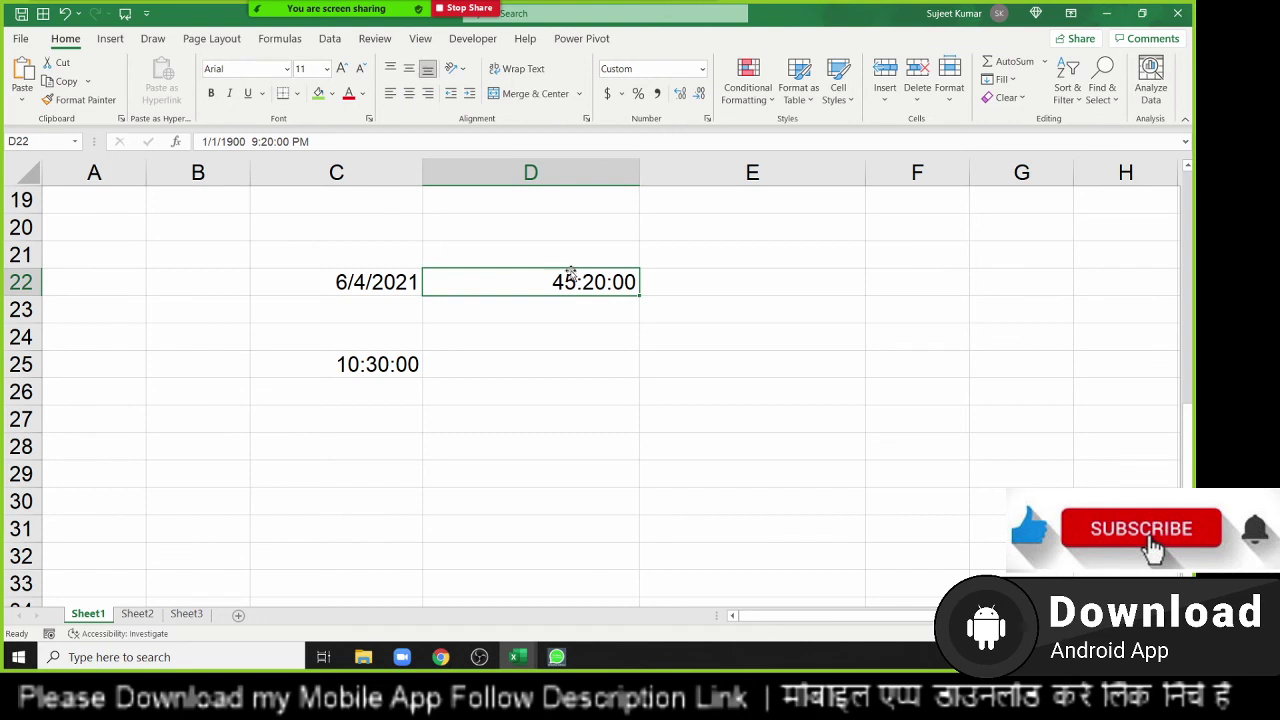
# - Replace D22's [h]:mm:ss code with [m] so it shows 2720 total minutes
pyautogui.click(706, 120)
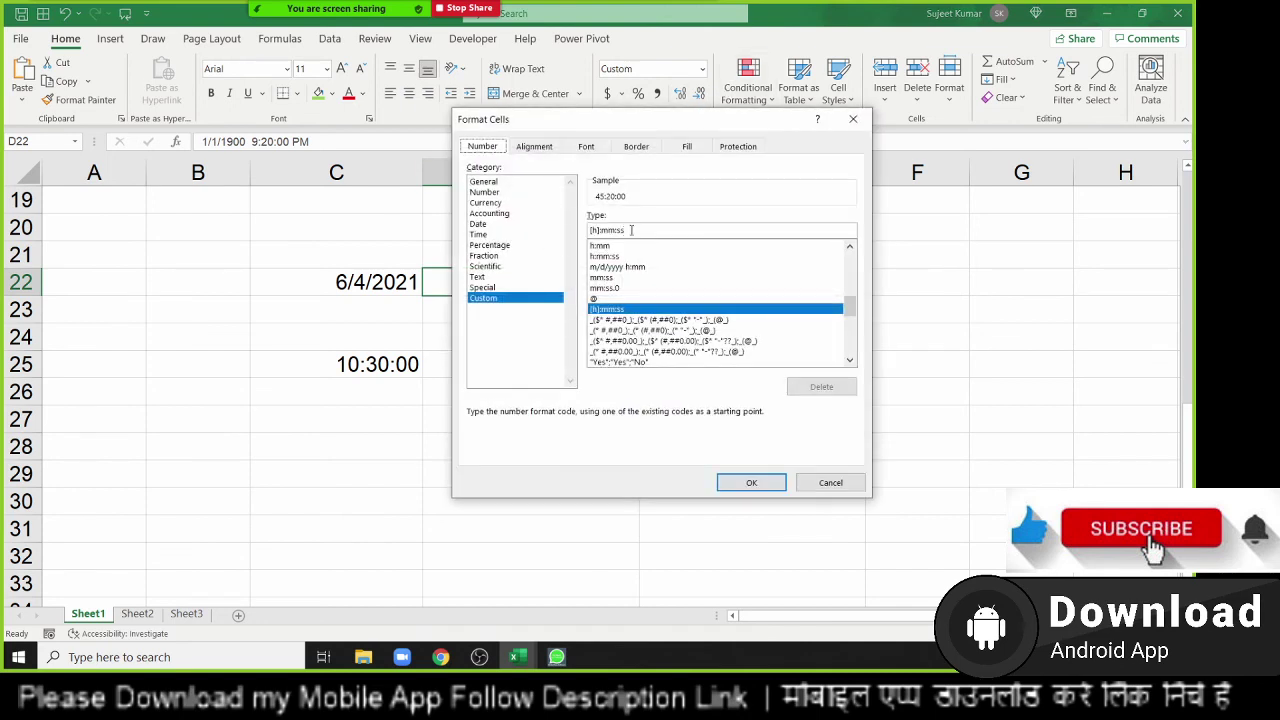
pyautogui.doubleClick(628, 230)
pyautogui.write('[')
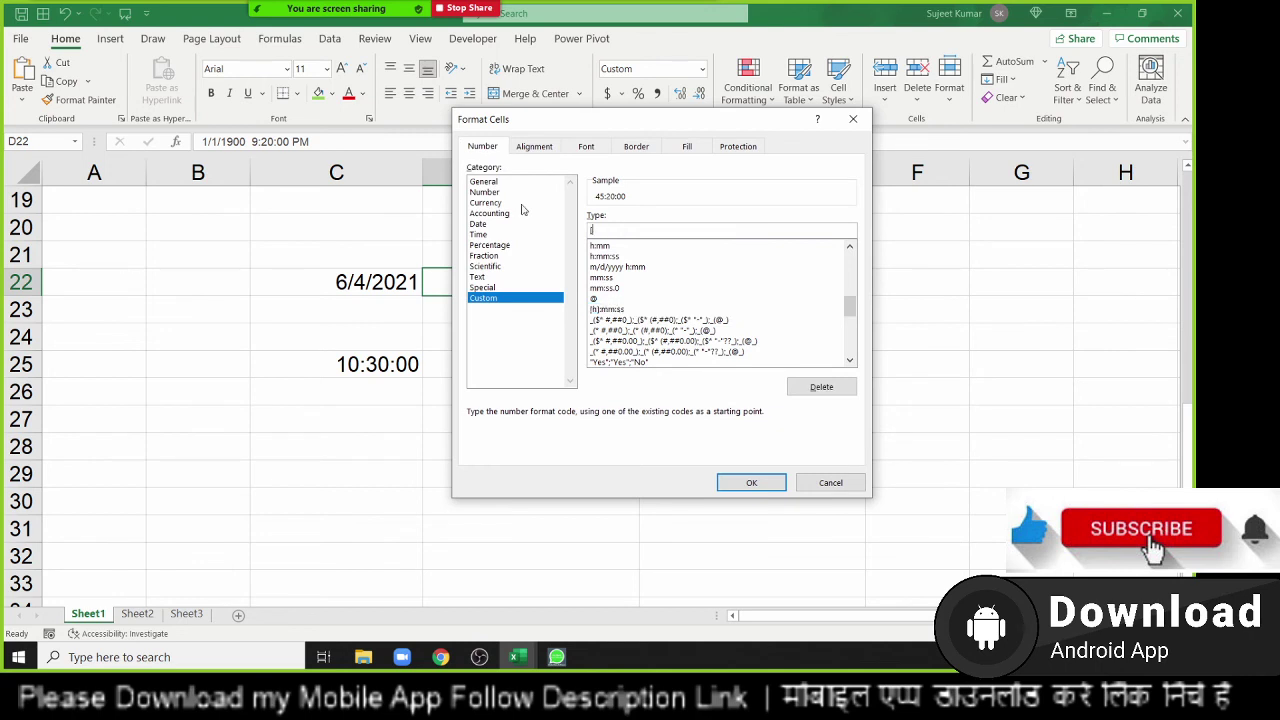
pyautogui.write('m]')
pyautogui.press('Return')
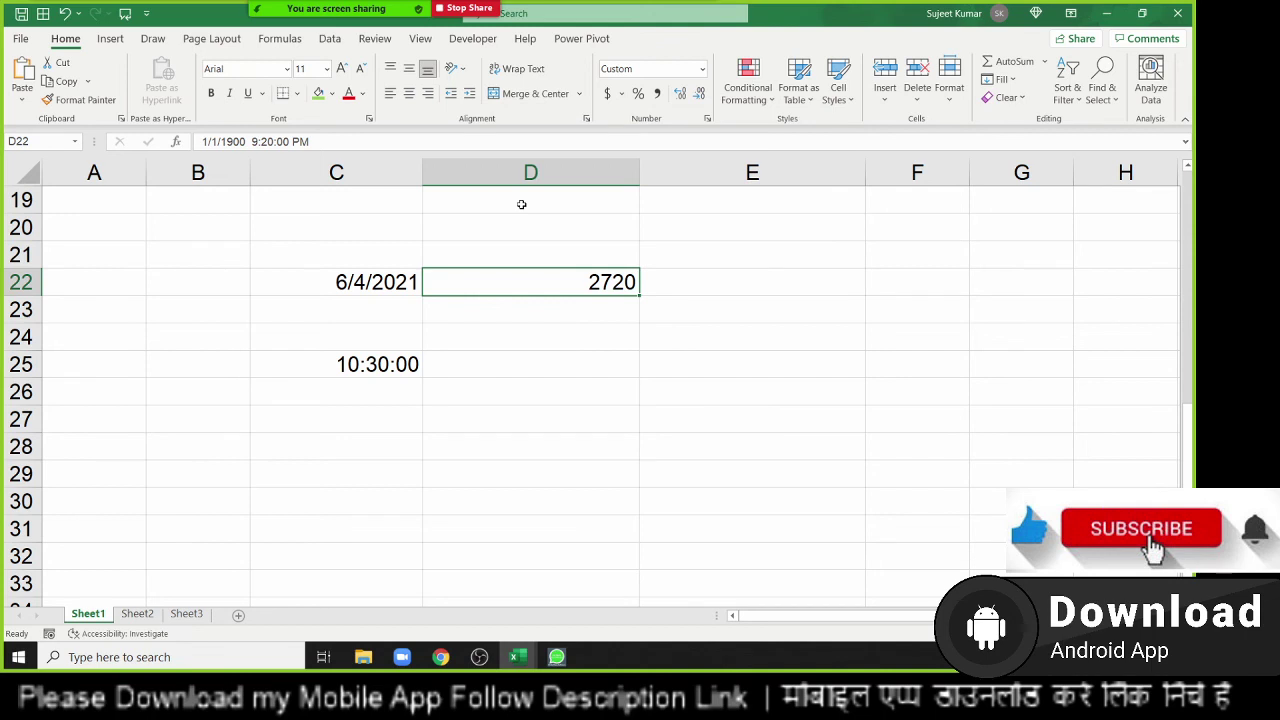
# - Switch D22 to the [s] code showing 163200 seconds, then revert to minutes
pyautogui.click(707, 118)
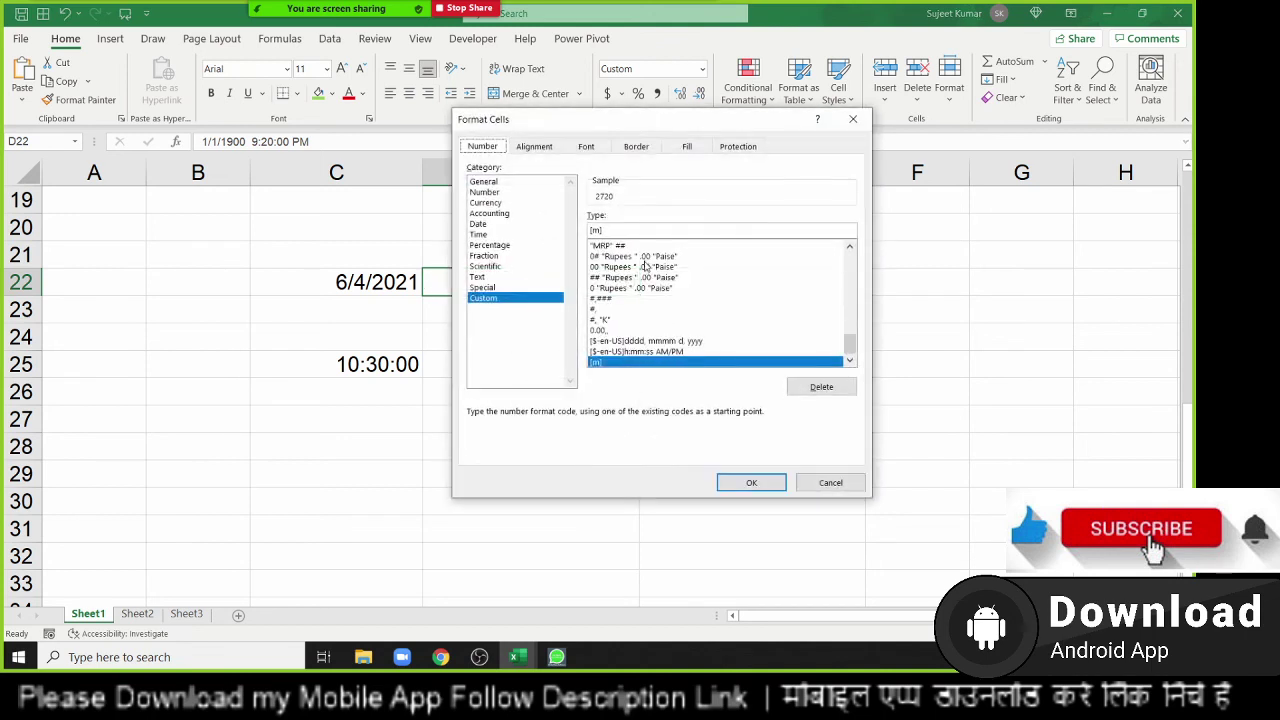
pyautogui.doubleClick(597, 230)
pyautogui.write('[s]')
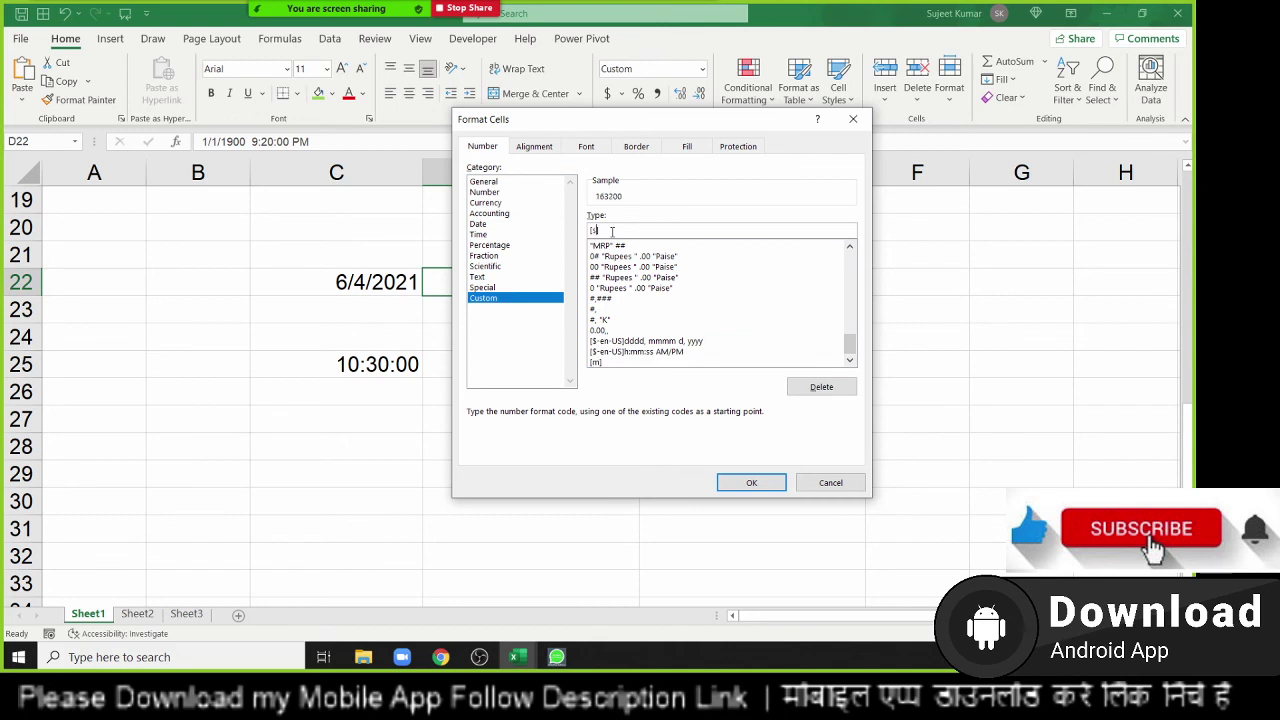
pyautogui.press('Return')
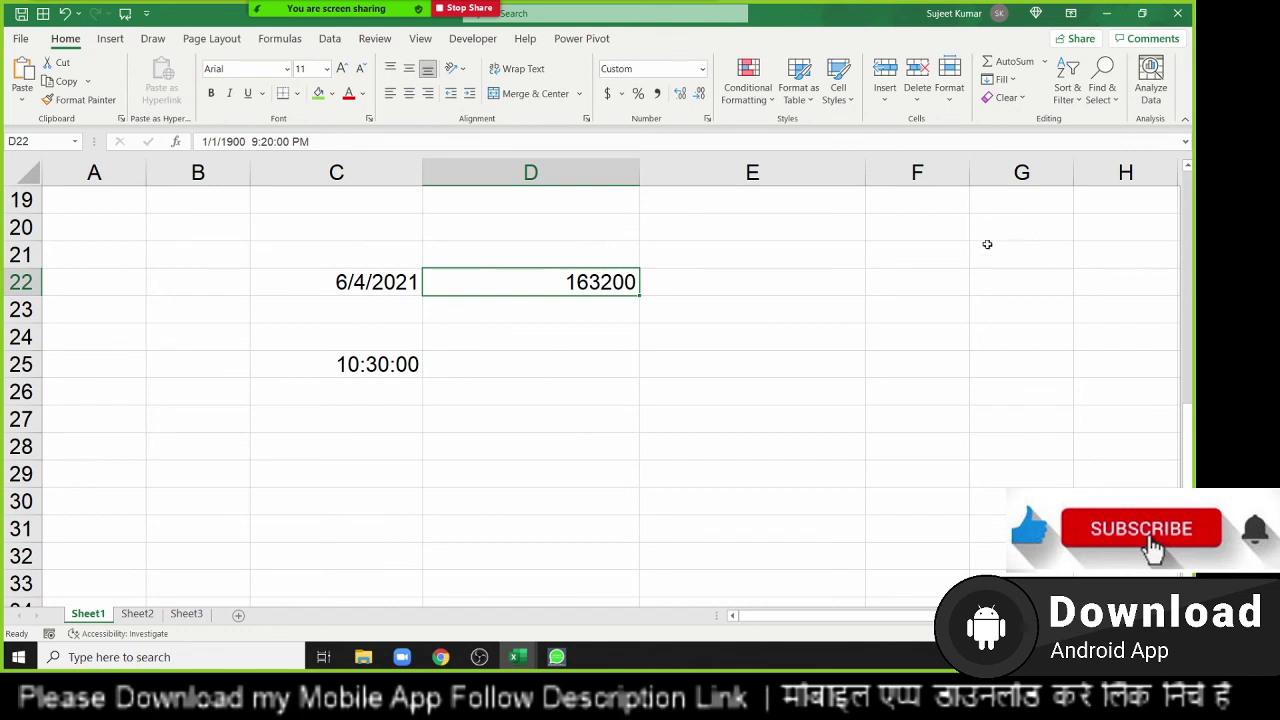
pyautogui.click(708, 119)
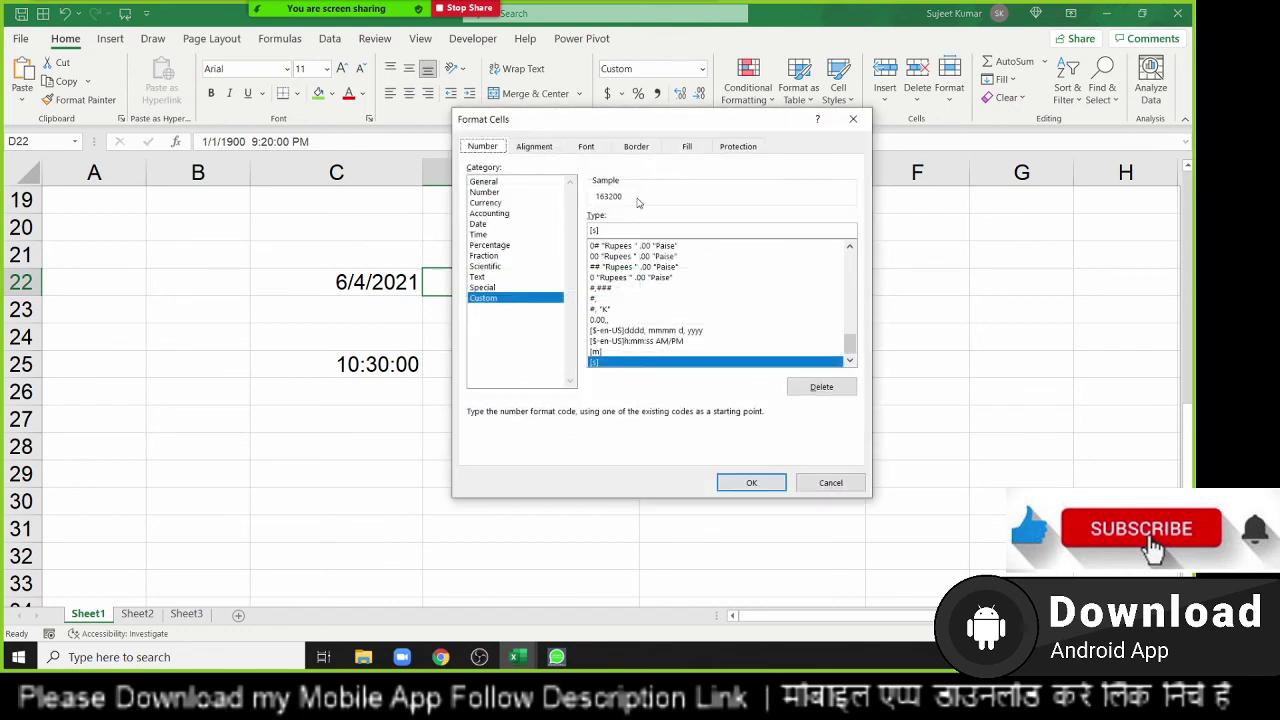
pyautogui.press('Escape')
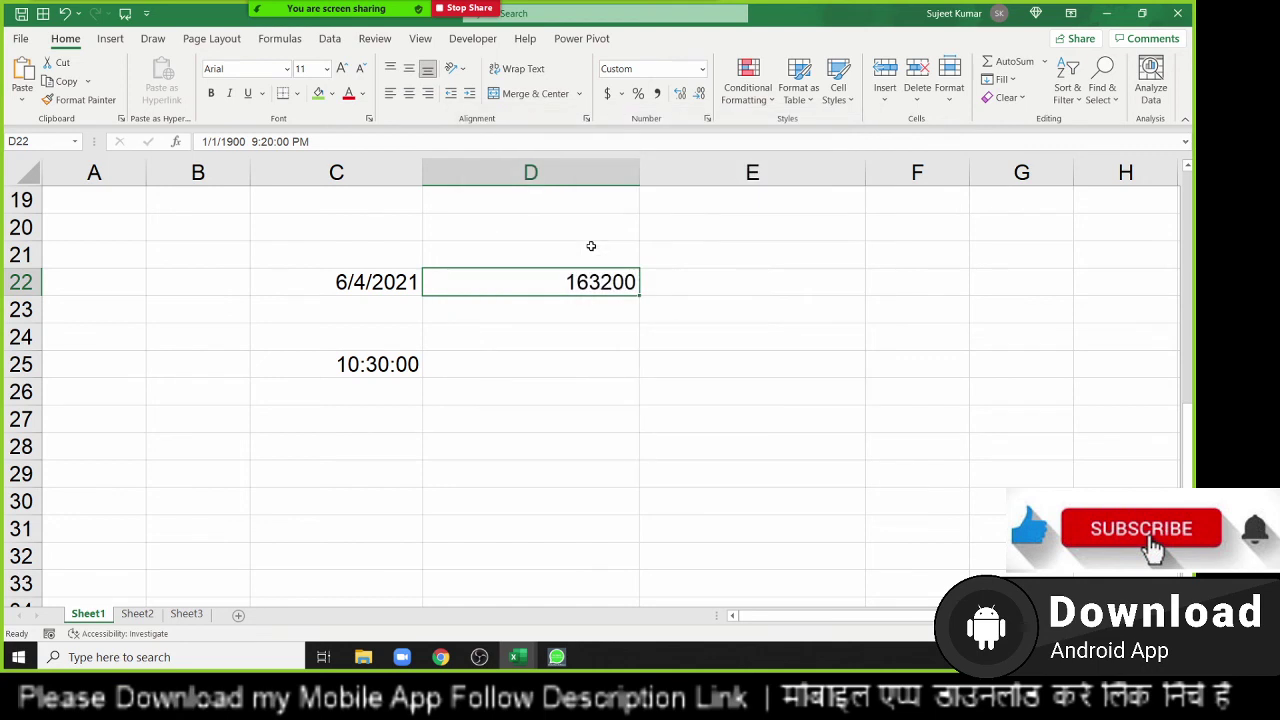
pyautogui.hotkey('ctrl', 'shift', '3')
# - Enter =TEXT(D22,"[m]") in E22 so it displays 2720
pyautogui.click(660, 284)
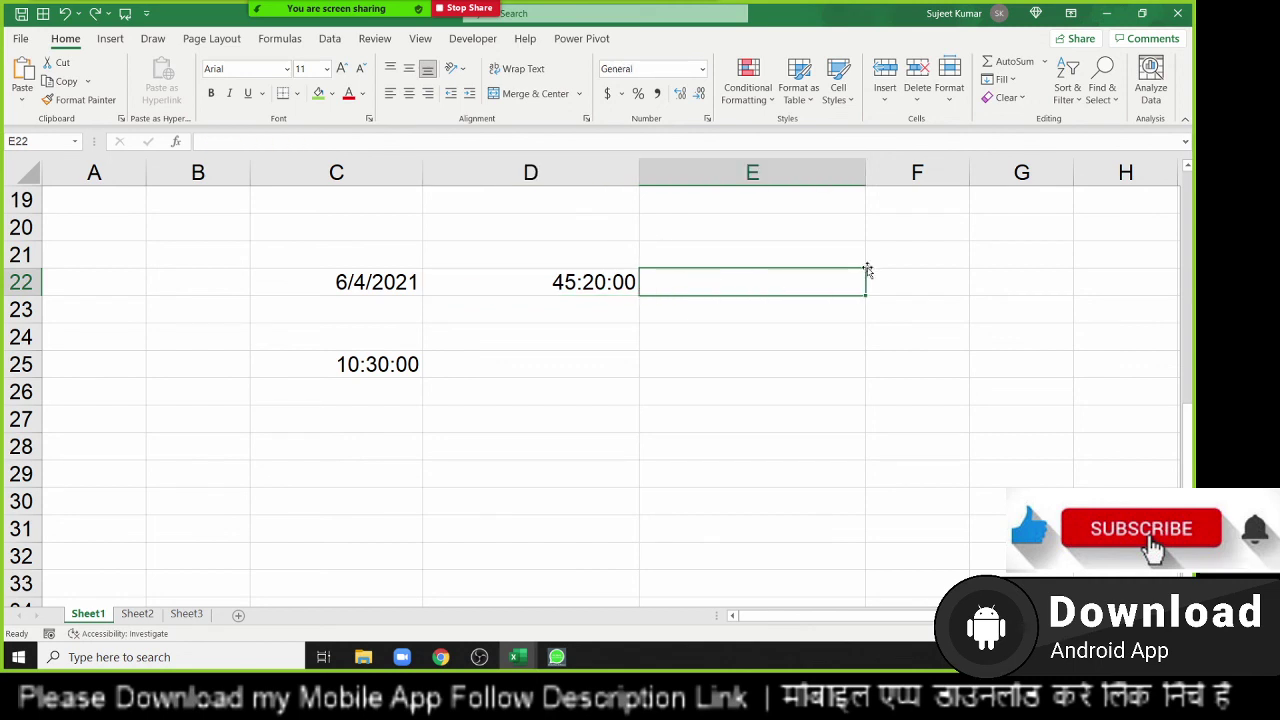
pyautogui.write('=te')
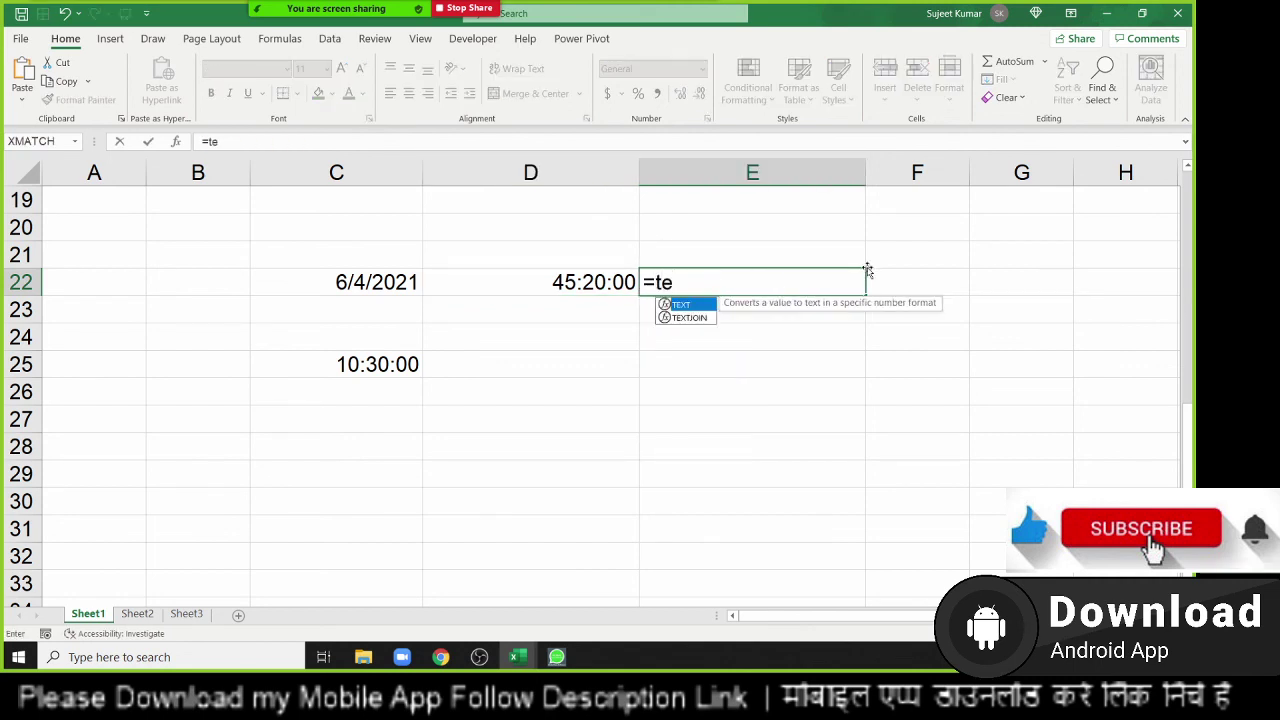
pyautogui.press('Tab')
pyautogui.press('Left')
pyautogui.write(',')
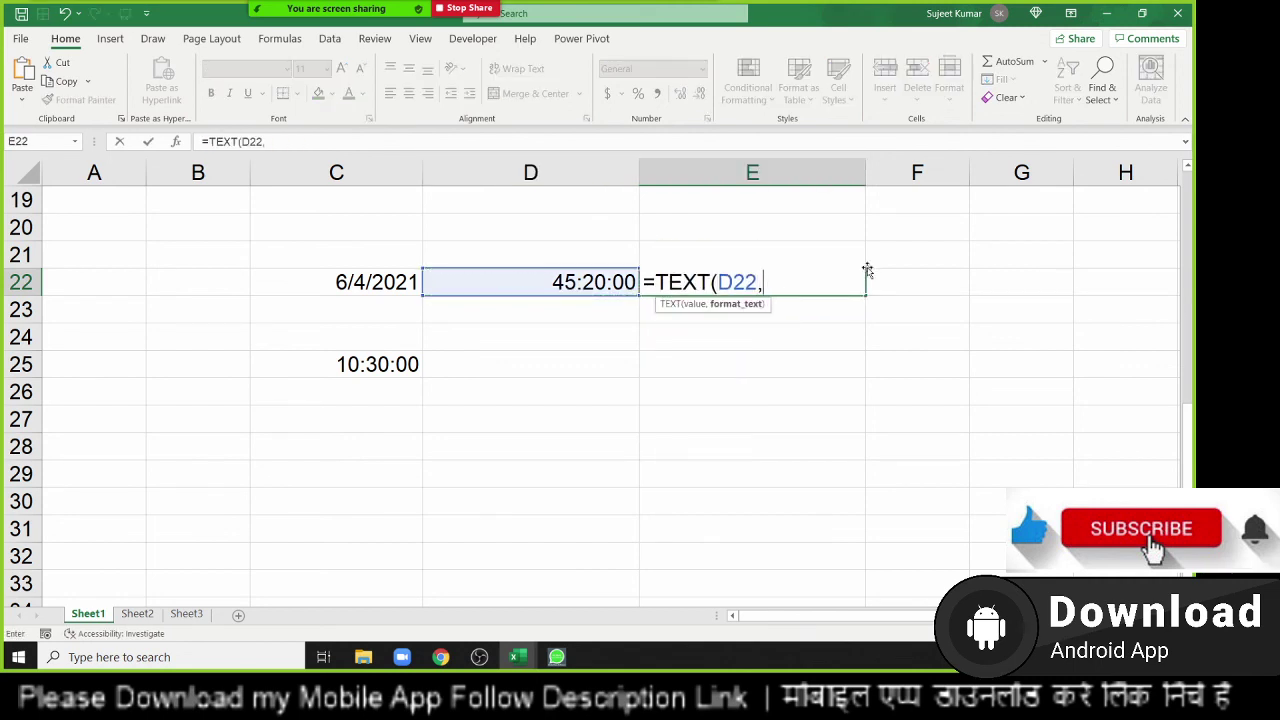
pyautogui.write('"')
pyautogui.write('[m]')
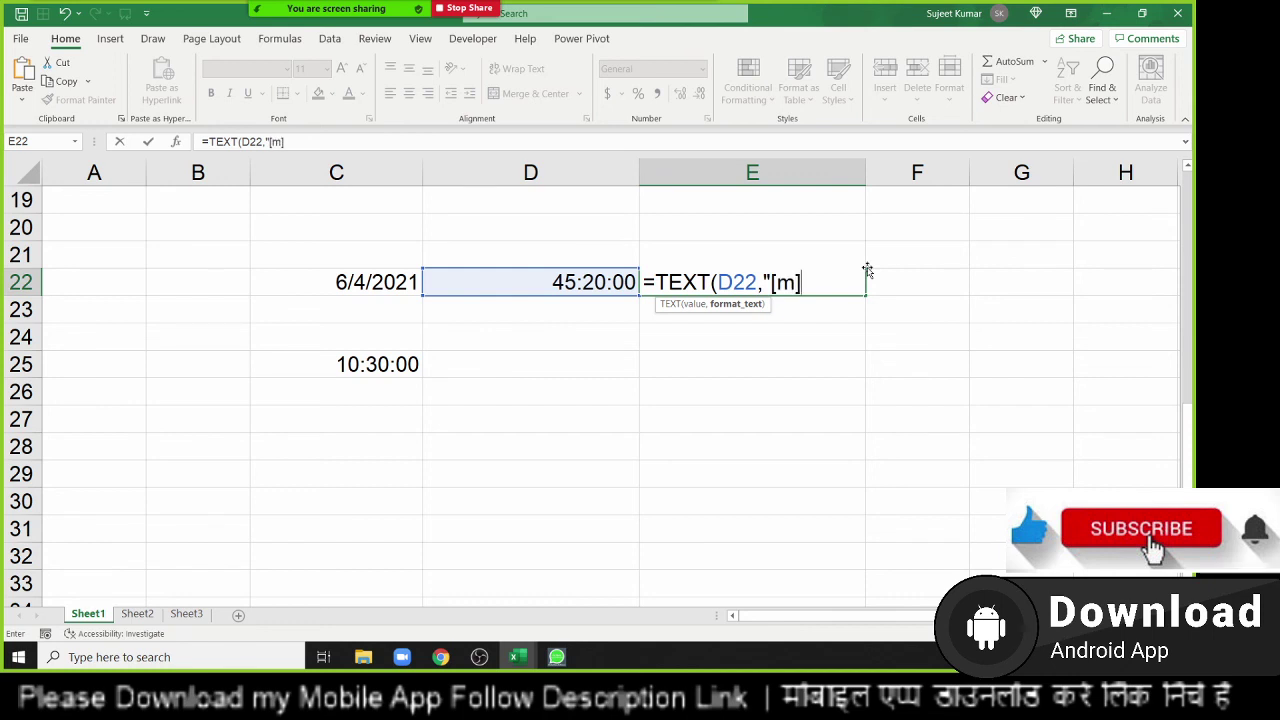
pyautogui.write('")')
pyautogui.hotkey('ctrl', 'Return')
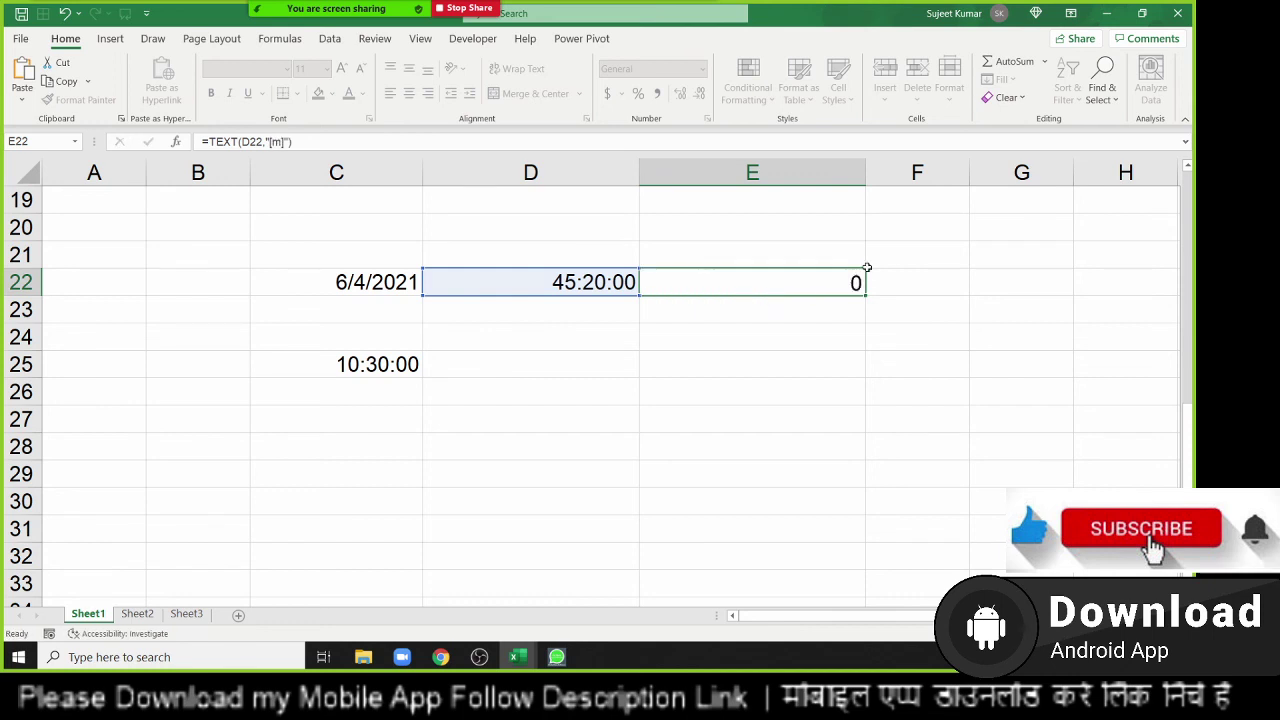
pyautogui.press('Return')
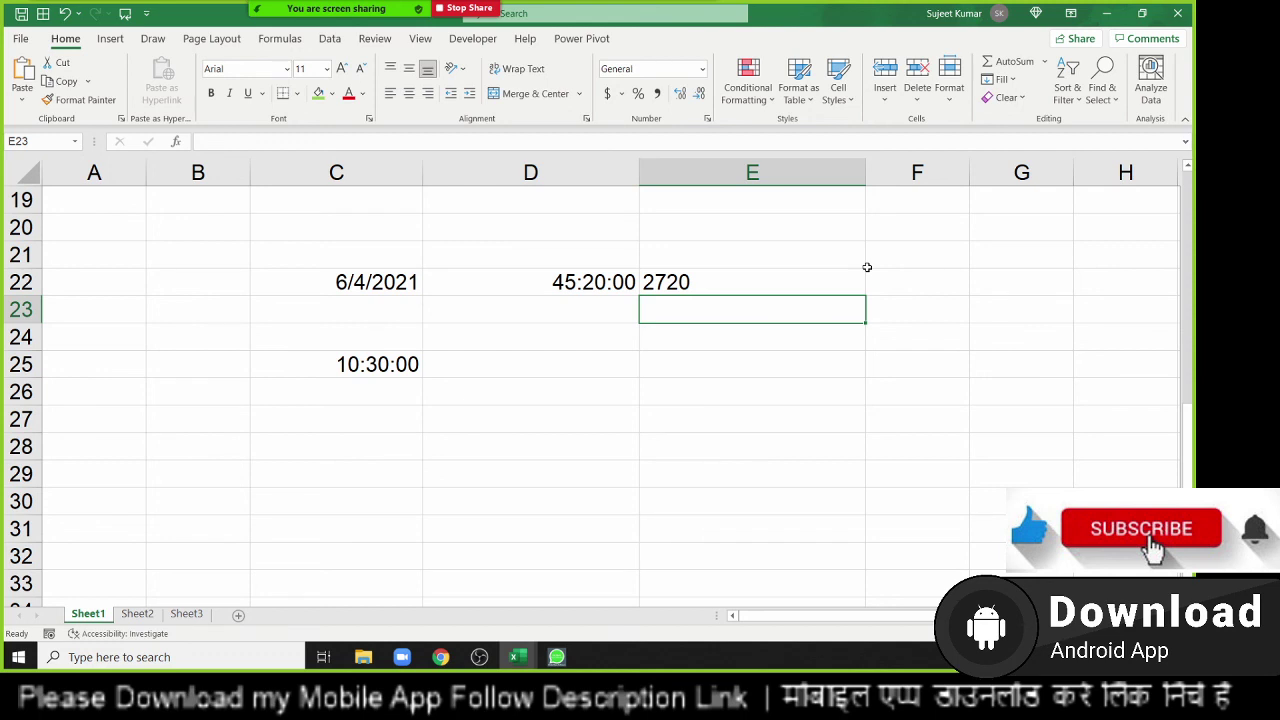
# - Type IPT in C31 and apply the custom code "M/S"@ so it shows M/S IPT
pyautogui.scroll(-2, 451, 331)
pyautogui.scroll(-1, 429, 337)
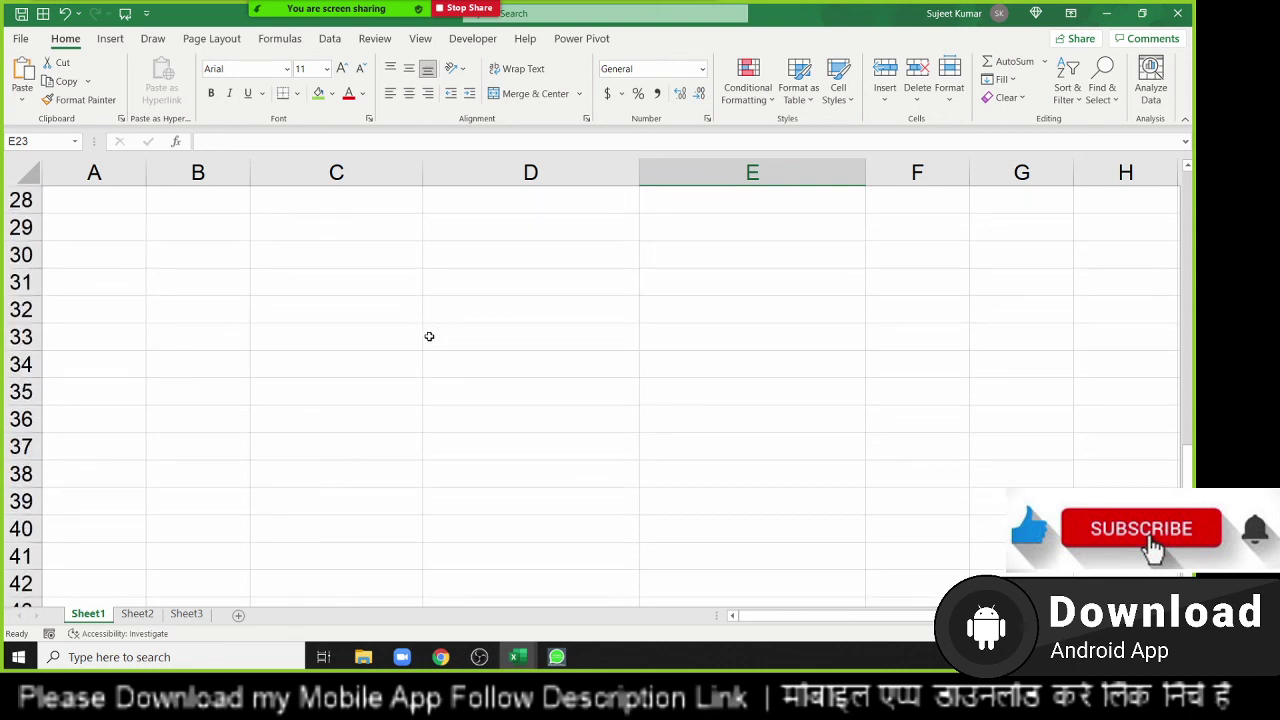
pyautogui.click(310, 290)
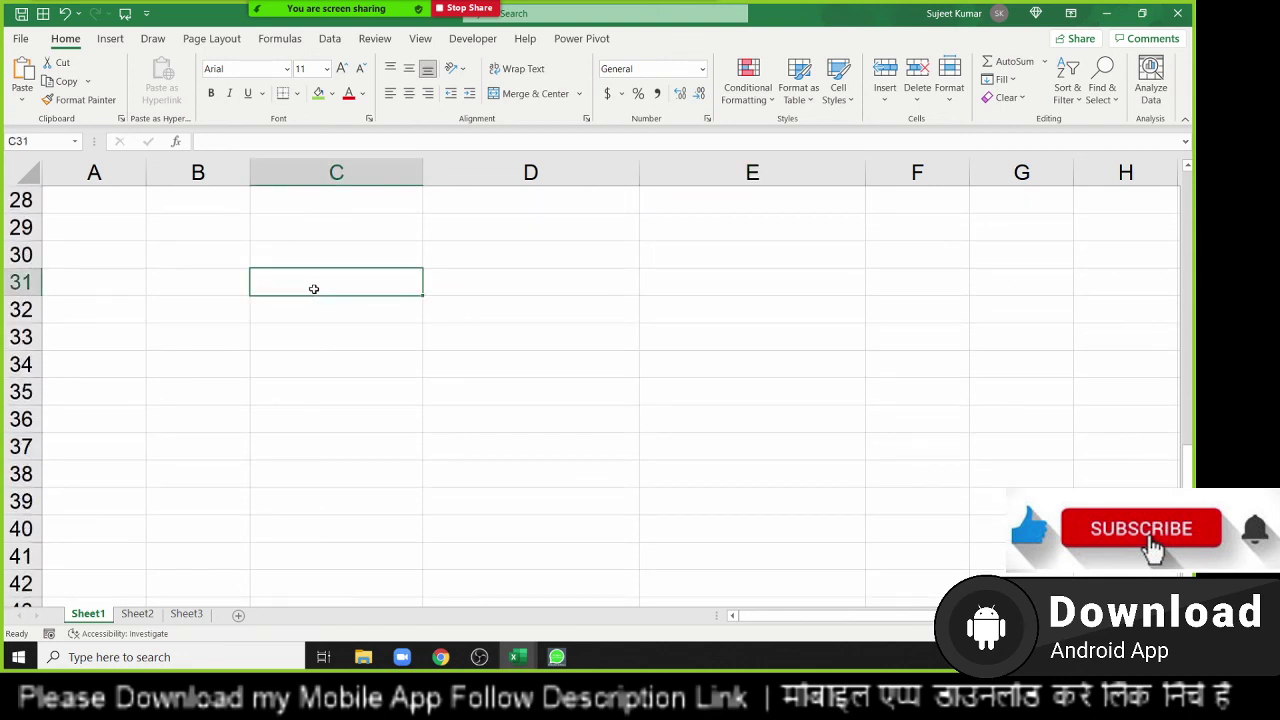
pyautogui.write('IPT')
pyautogui.click(707, 121)
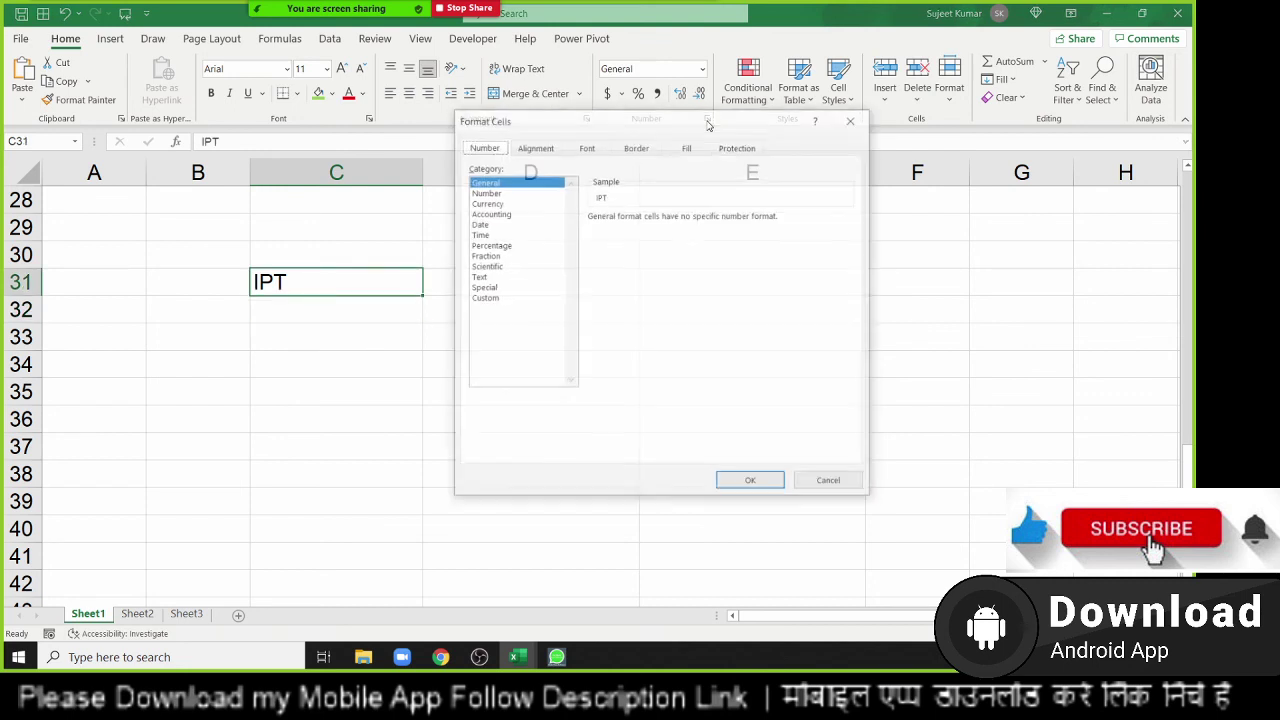
pyautogui.click(480, 300)
pyautogui.doubleClick(620, 230)
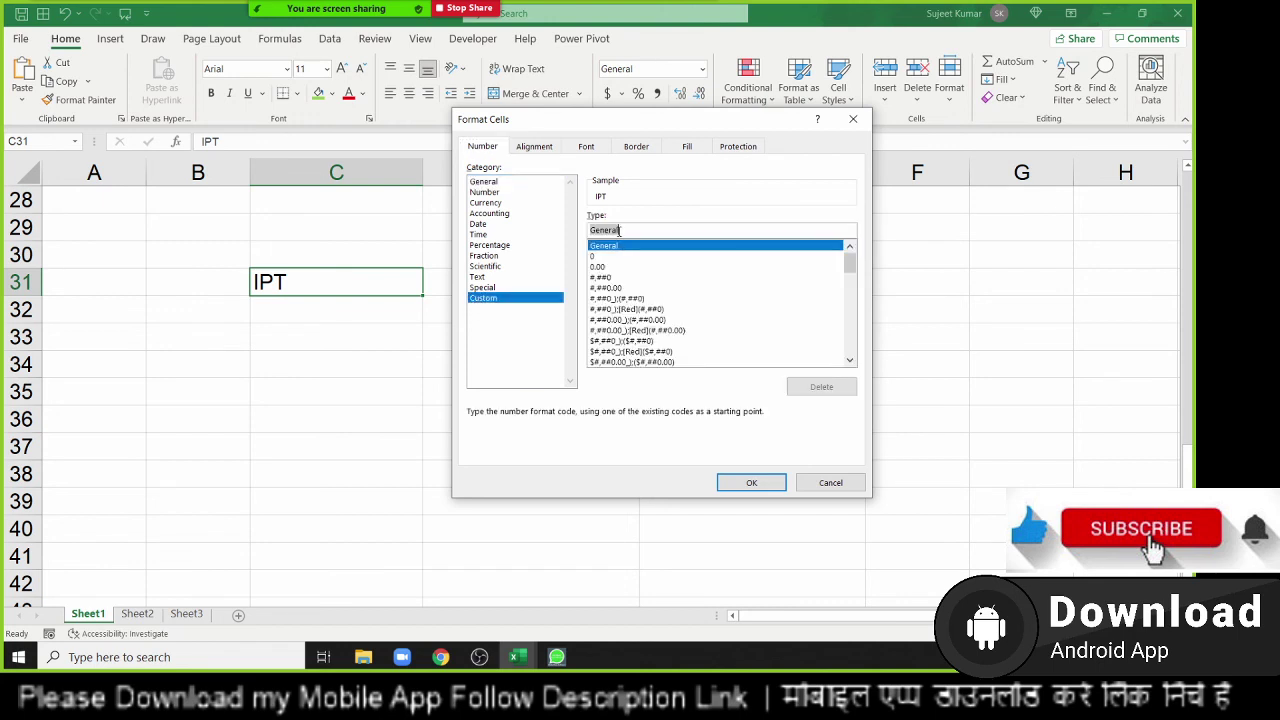
pyautogui.write('"M/')
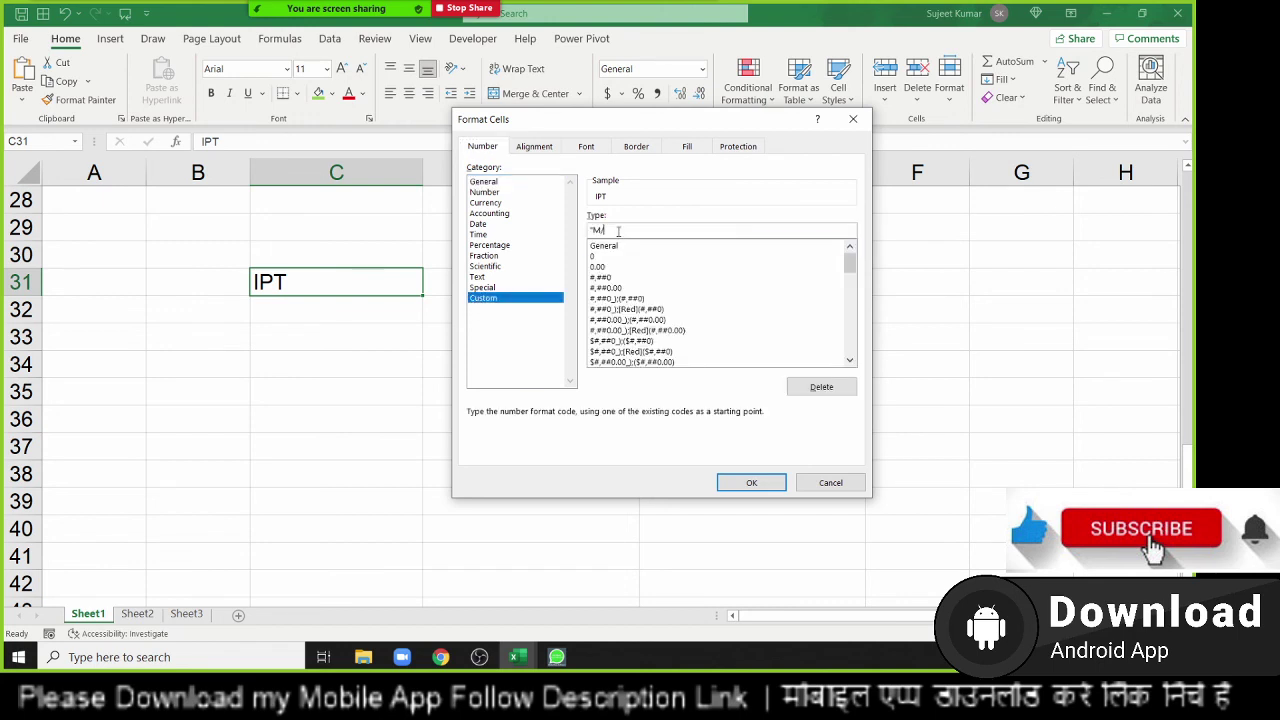
pyautogui.write('S"')
pyautogui.write('@')
pyautogui.press('Return')
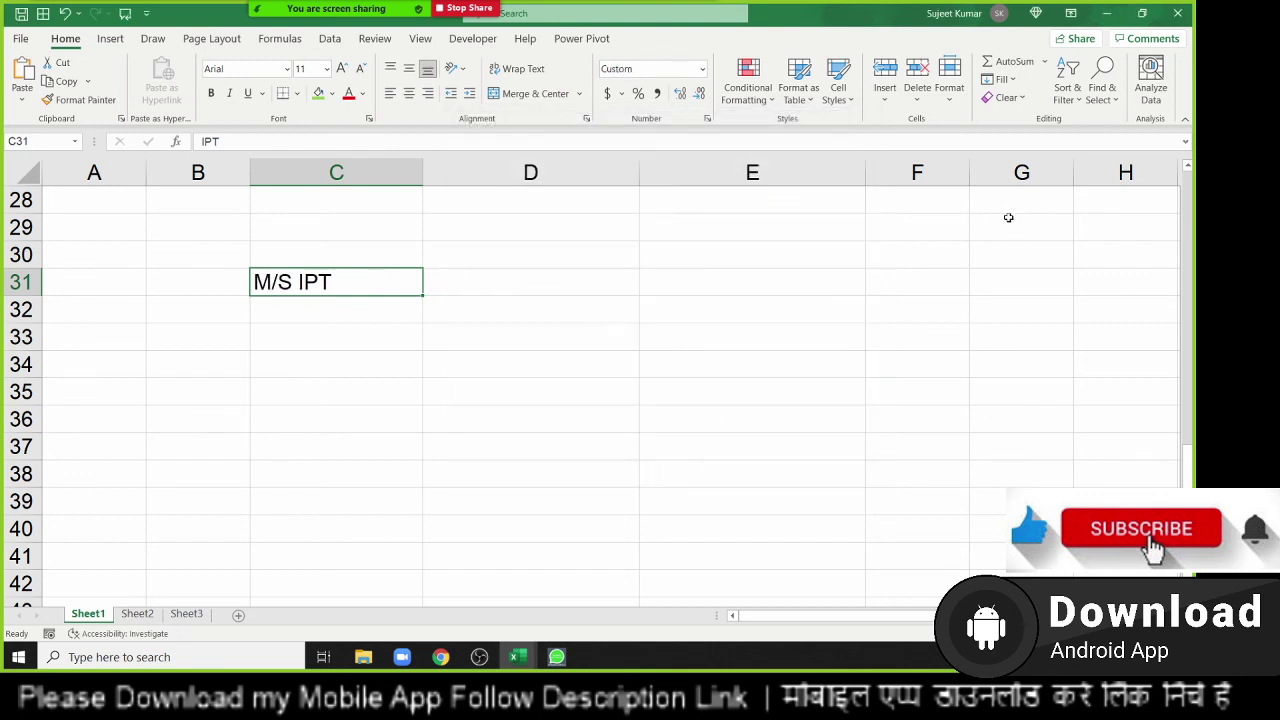
pyautogui.click(511, 287)
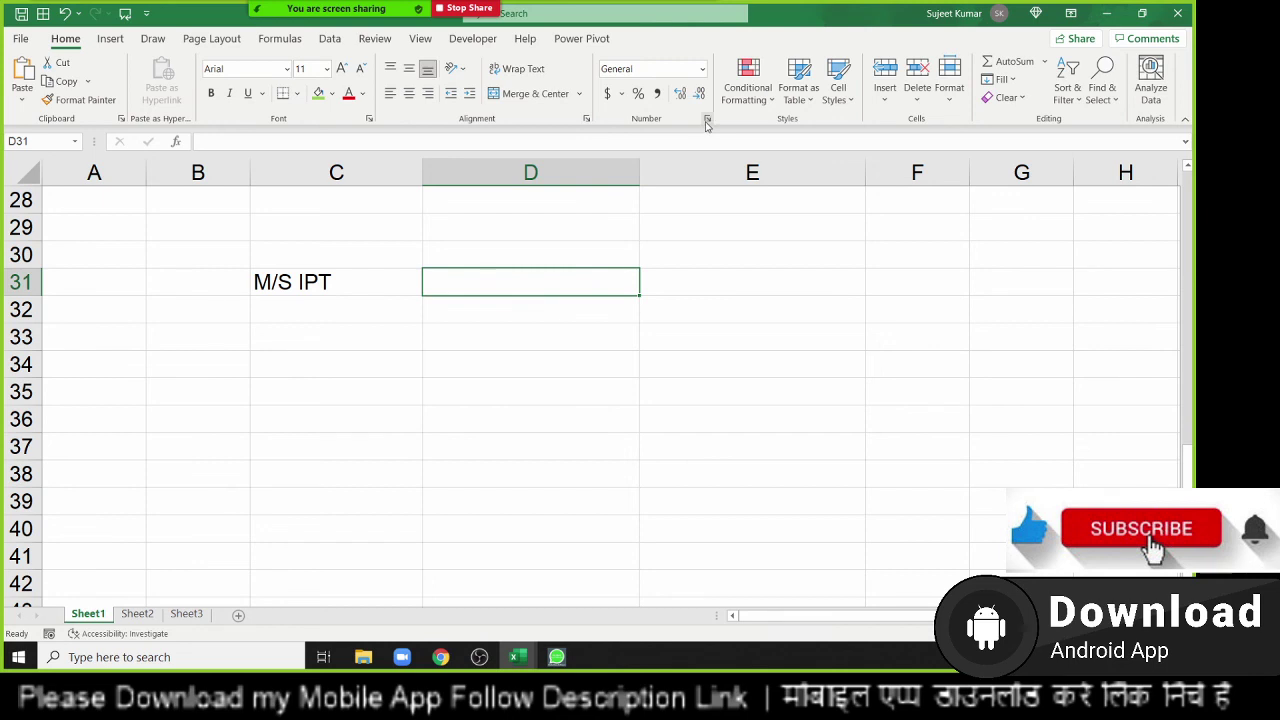
# - Give D31 a custom text format @ followed by a quoted city and PIN code suffix
pyautogui.hotkey('ctrl', '1')
pyautogui.click(484, 298)
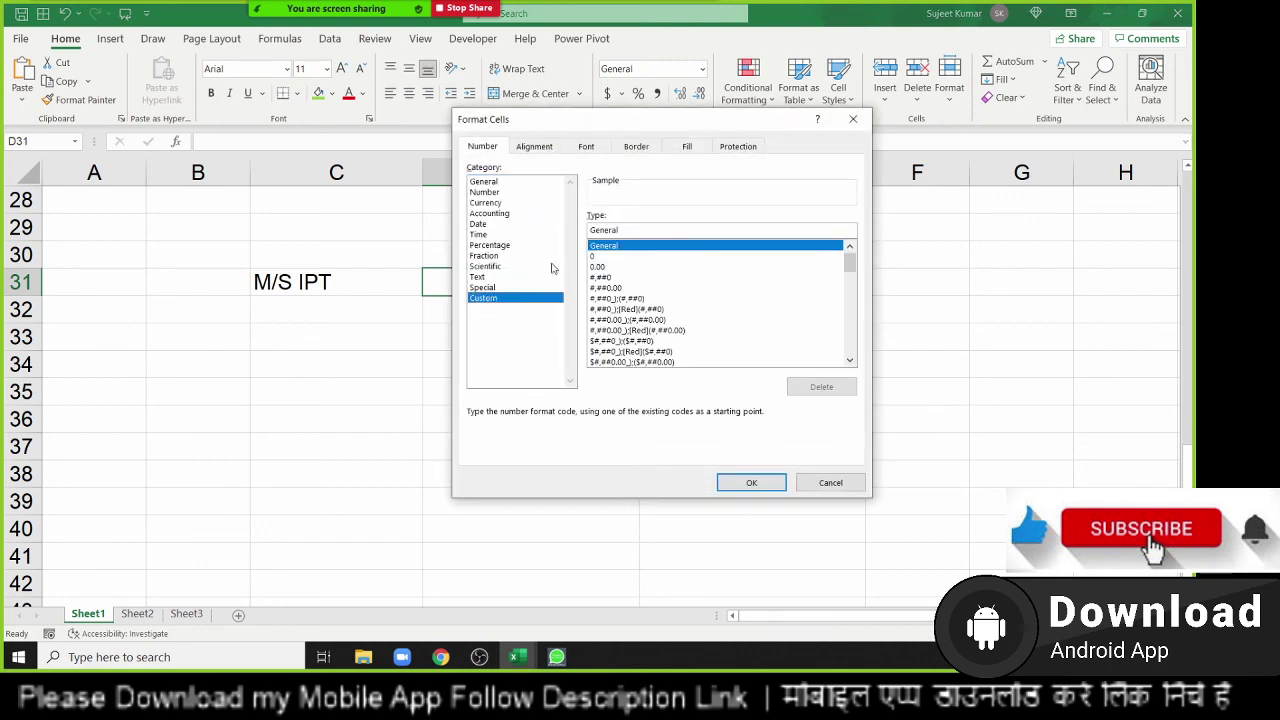
pyautogui.click(620, 230)
pyautogui.write('@ "')
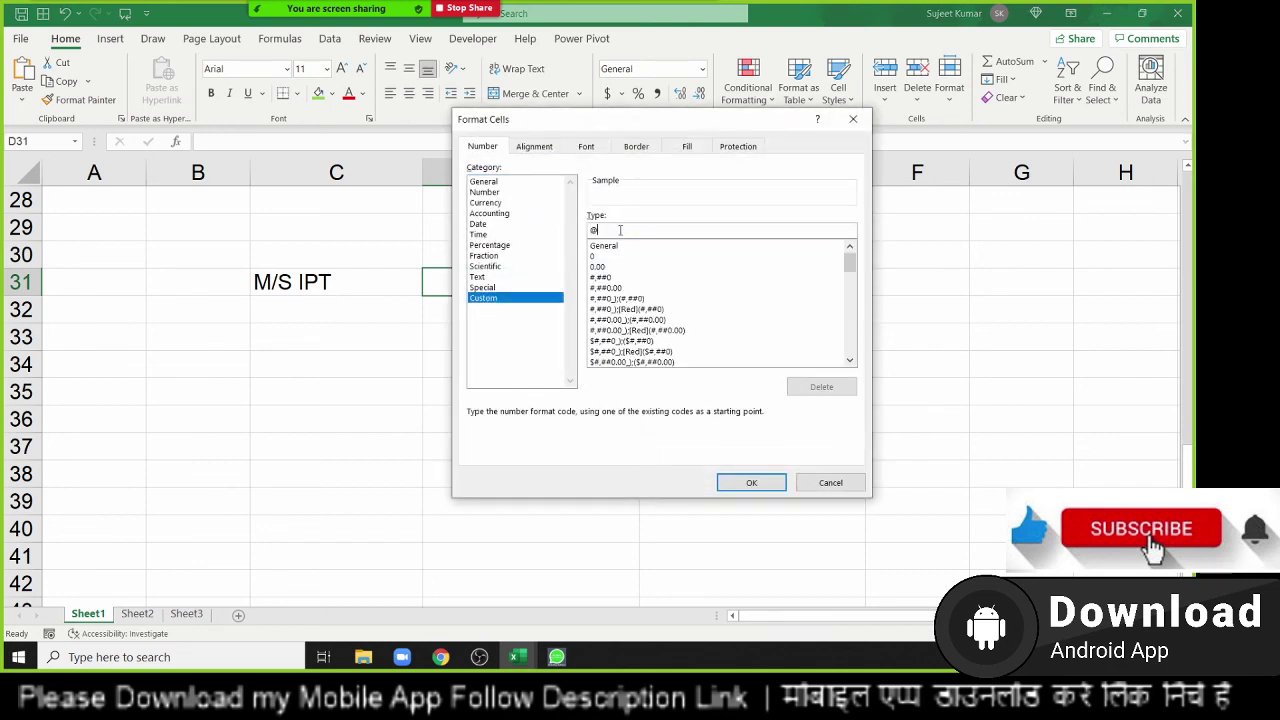
pyautogui.write('Ne')
pyautogui.write('w DElhi 1')
pyautogui.write('1')
pyautogui.press('BackSpace')
pyautogui.press('BackSpace')
pyautogui.press('BackSpace')
pyautogui.press('BackSpace')
pyautogui.press('BackSpace')
pyautogui.press('BackSpace')
pyautogui.press('BackSpace')
pyautogui.write('el')
pyautogui.write('hi 11')
pyautogui.write('0062')
pyautogui.click(745, 482)
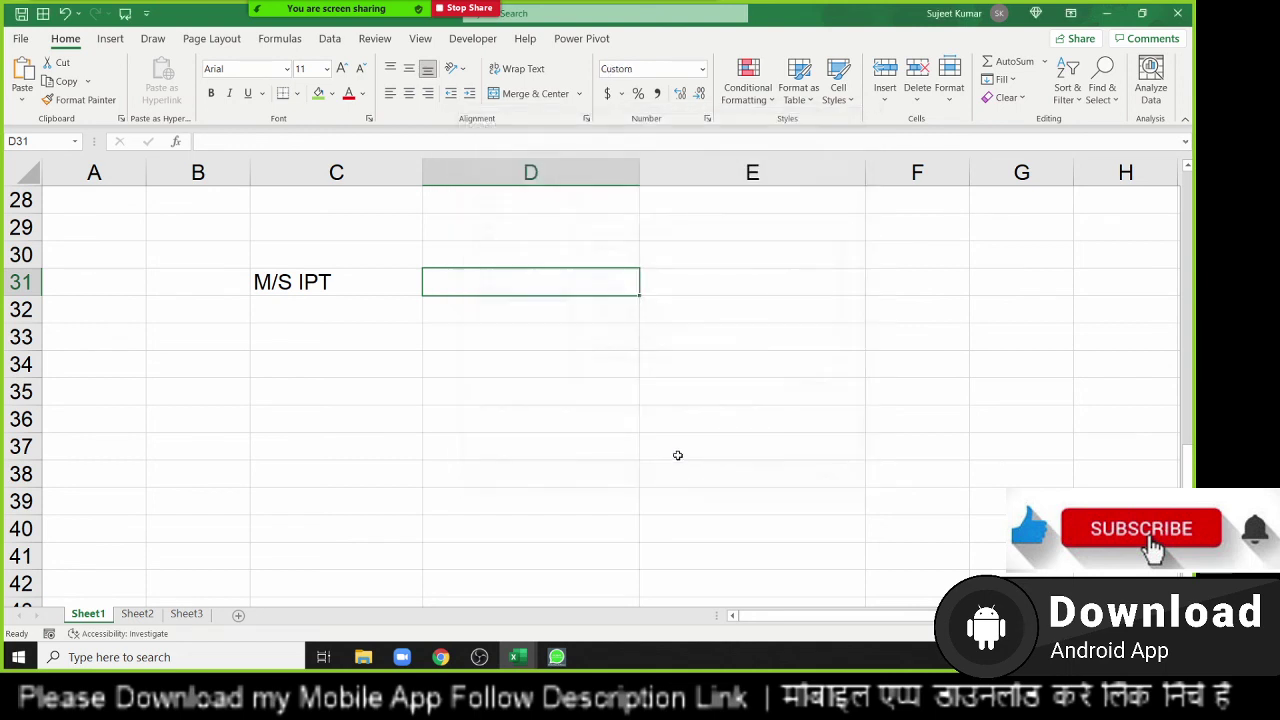
# - Enter the flat number in D31 and return to check its display
pyautogui.write('F2')
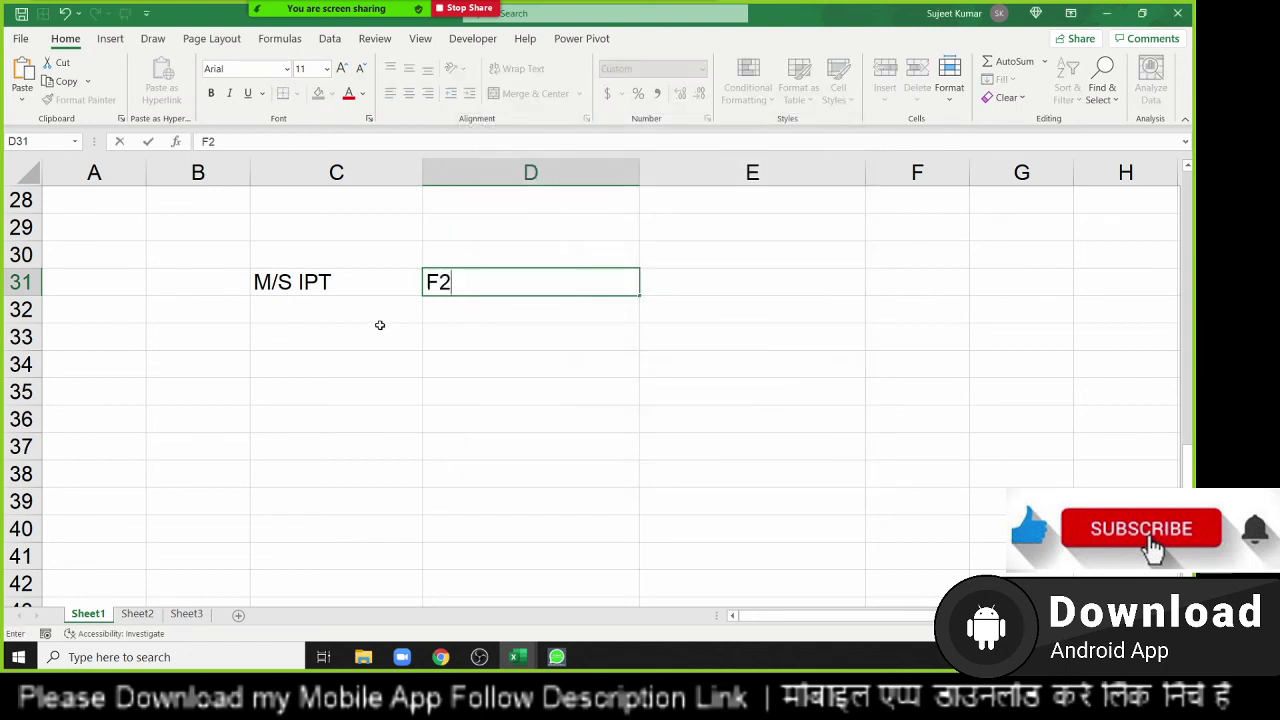
pyautogui.write('01')
pyautogui.press('Return')
pyautogui.press('Up')
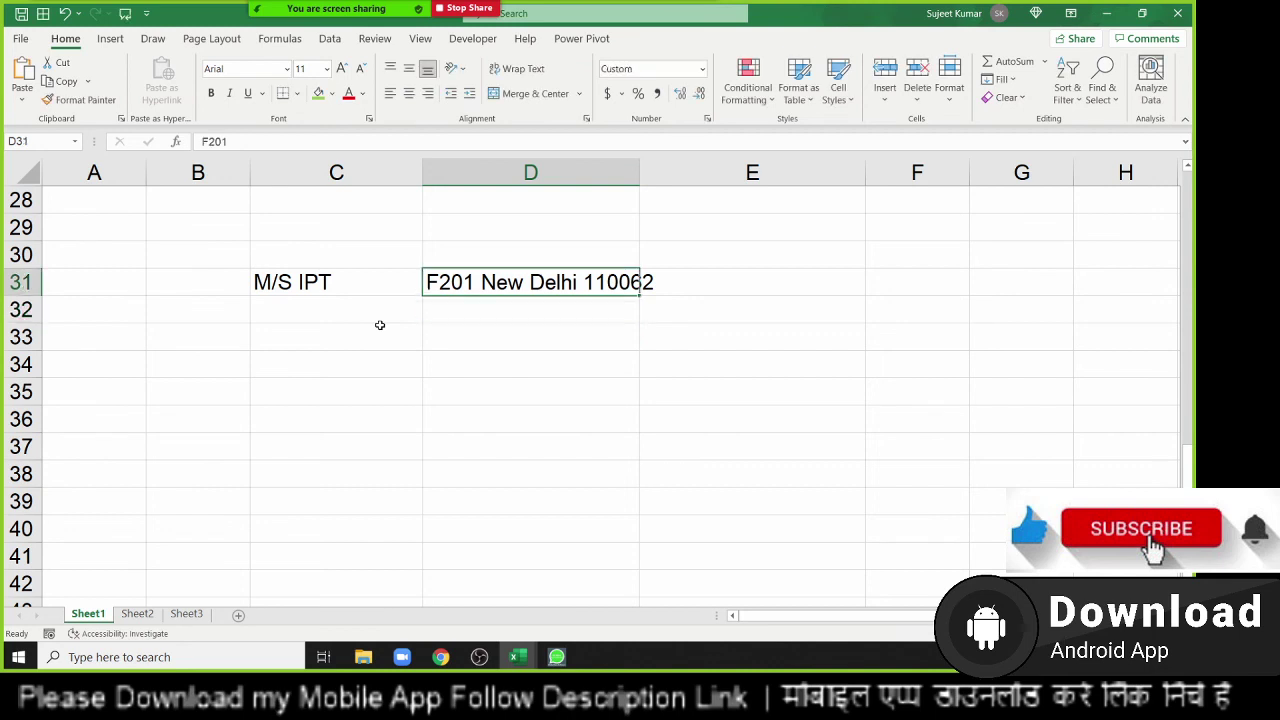